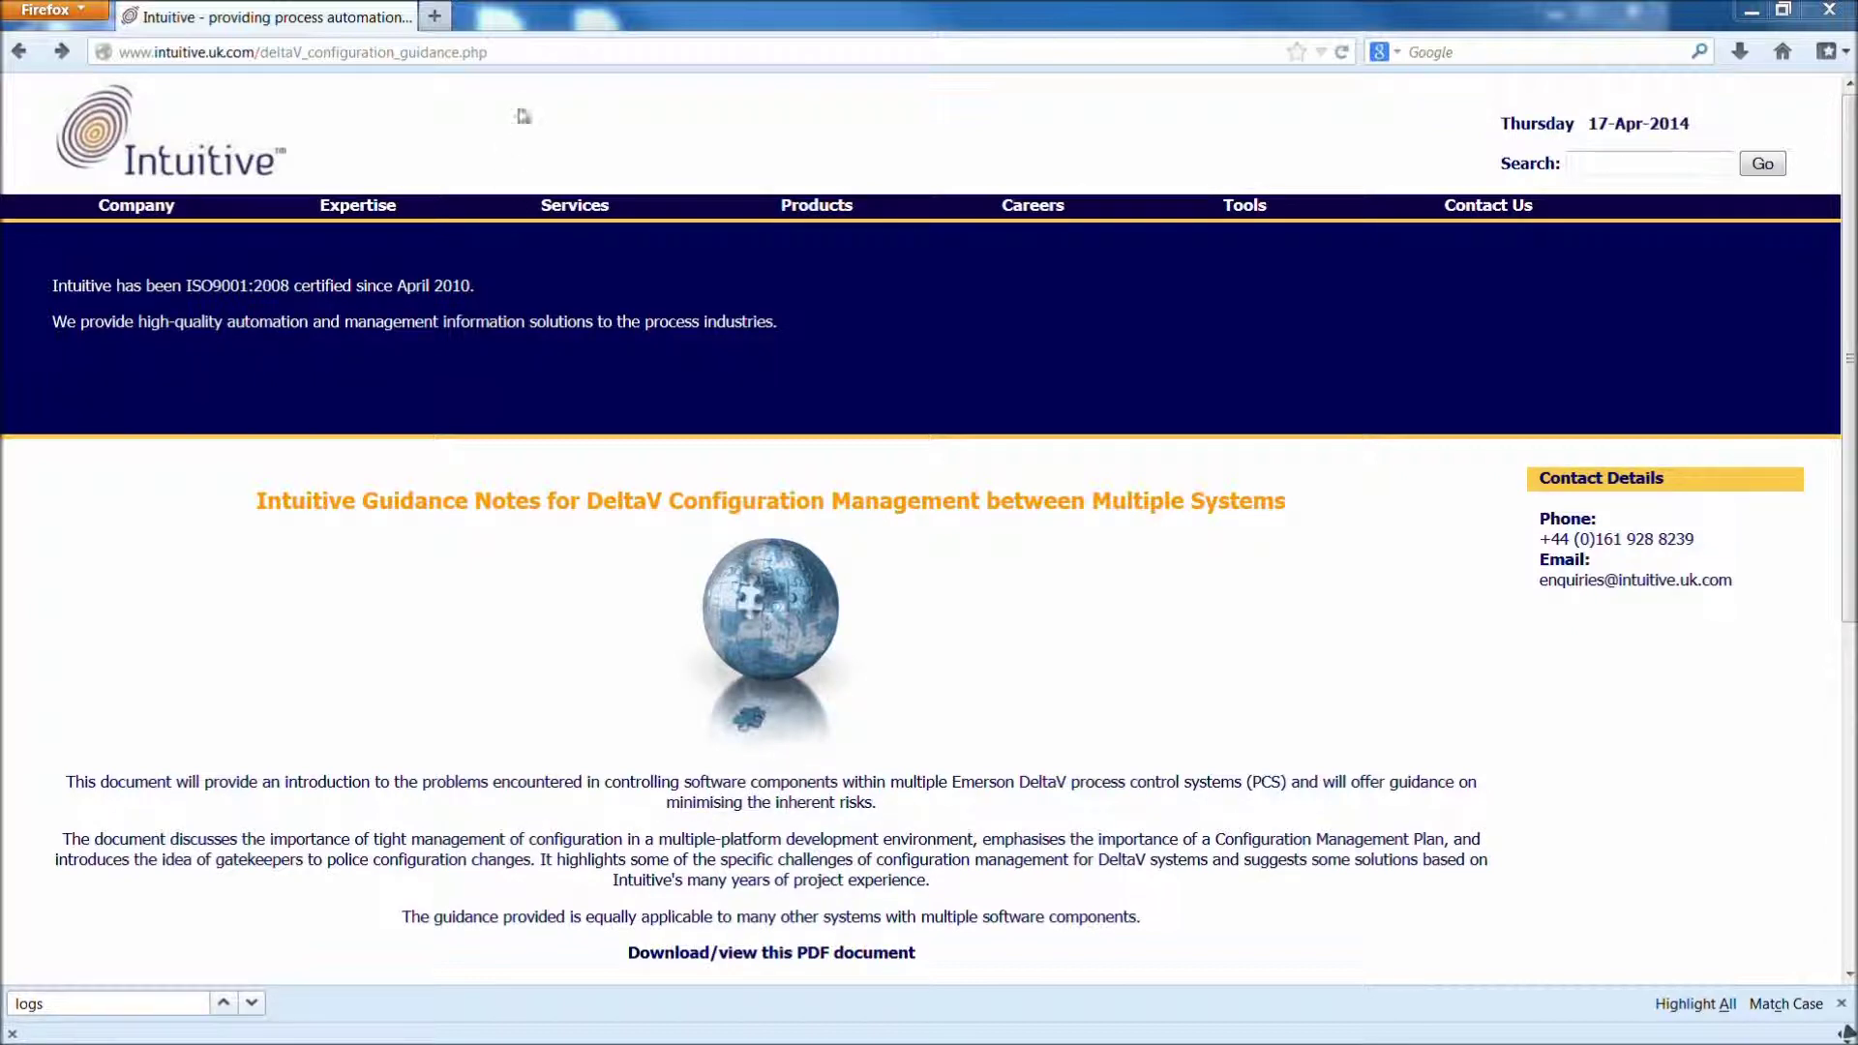
- Open the INT-DVMDS-001.pdf configuration management guidance notes in Firefox's PDF viewer
left_click(517, 53)
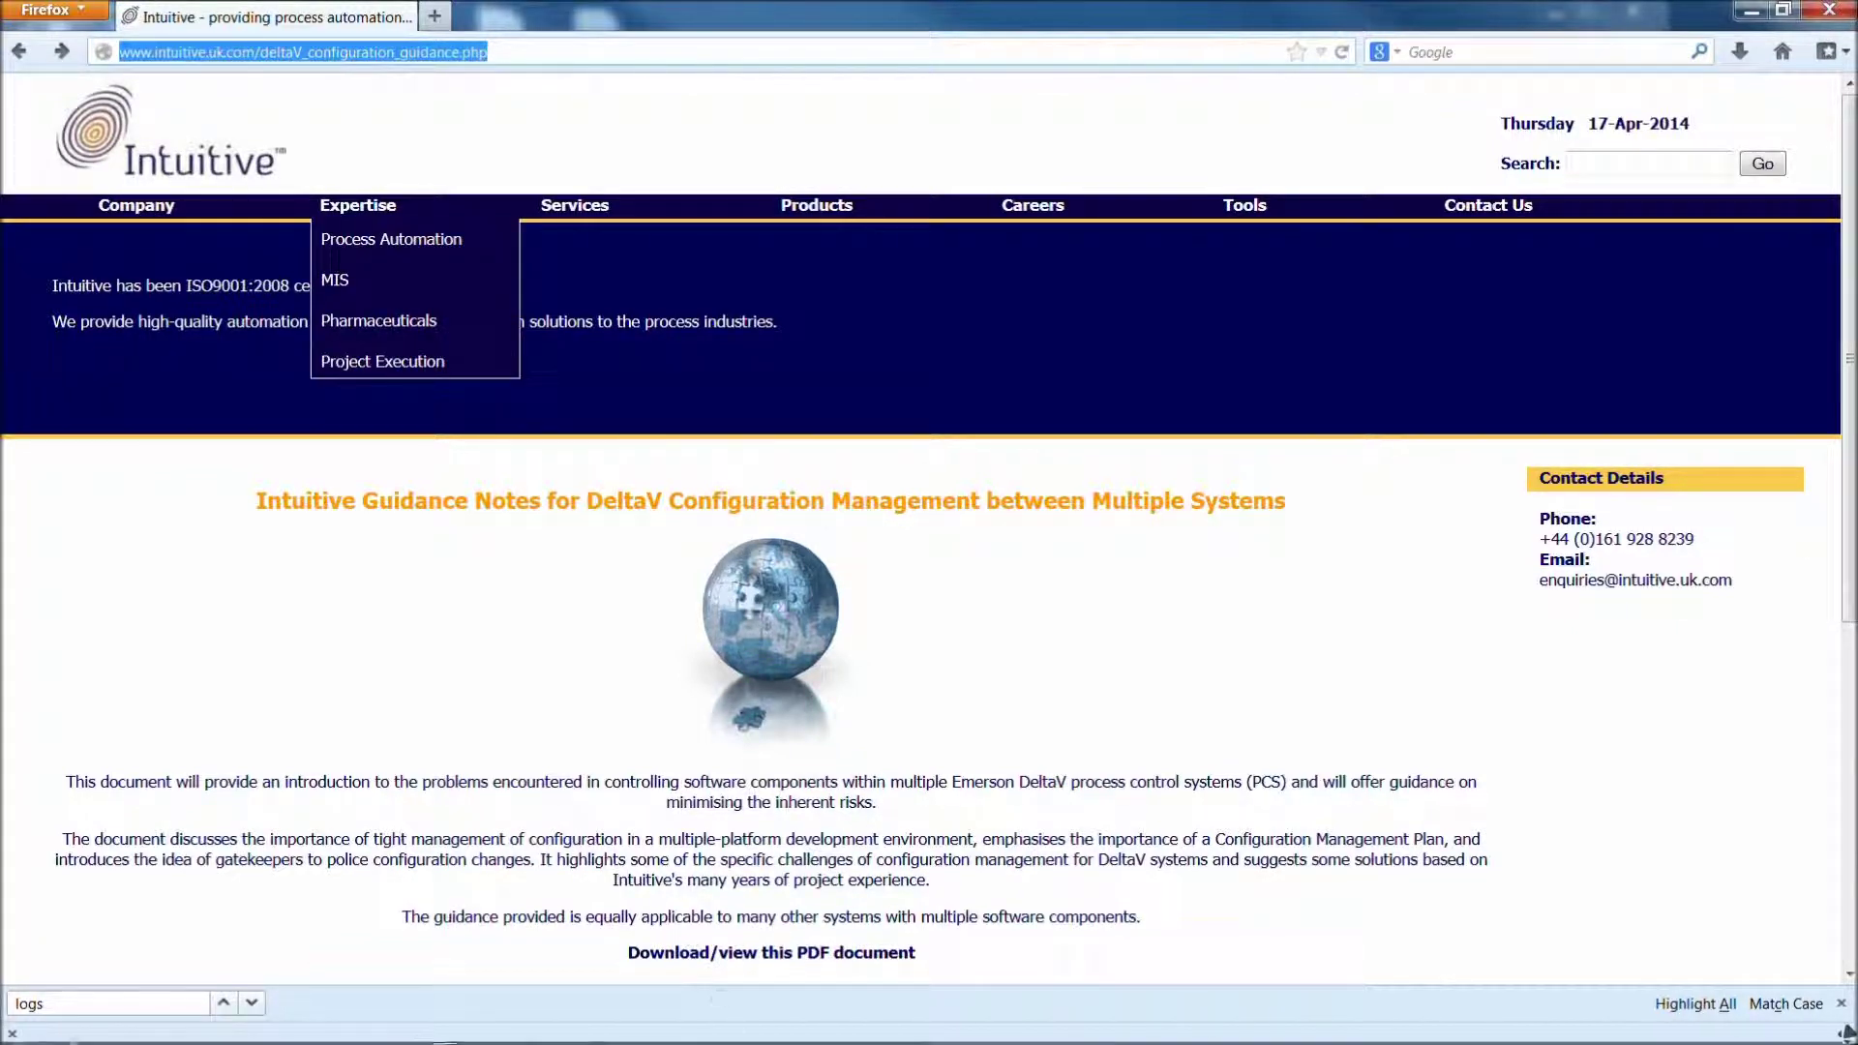
left_click(711, 958)
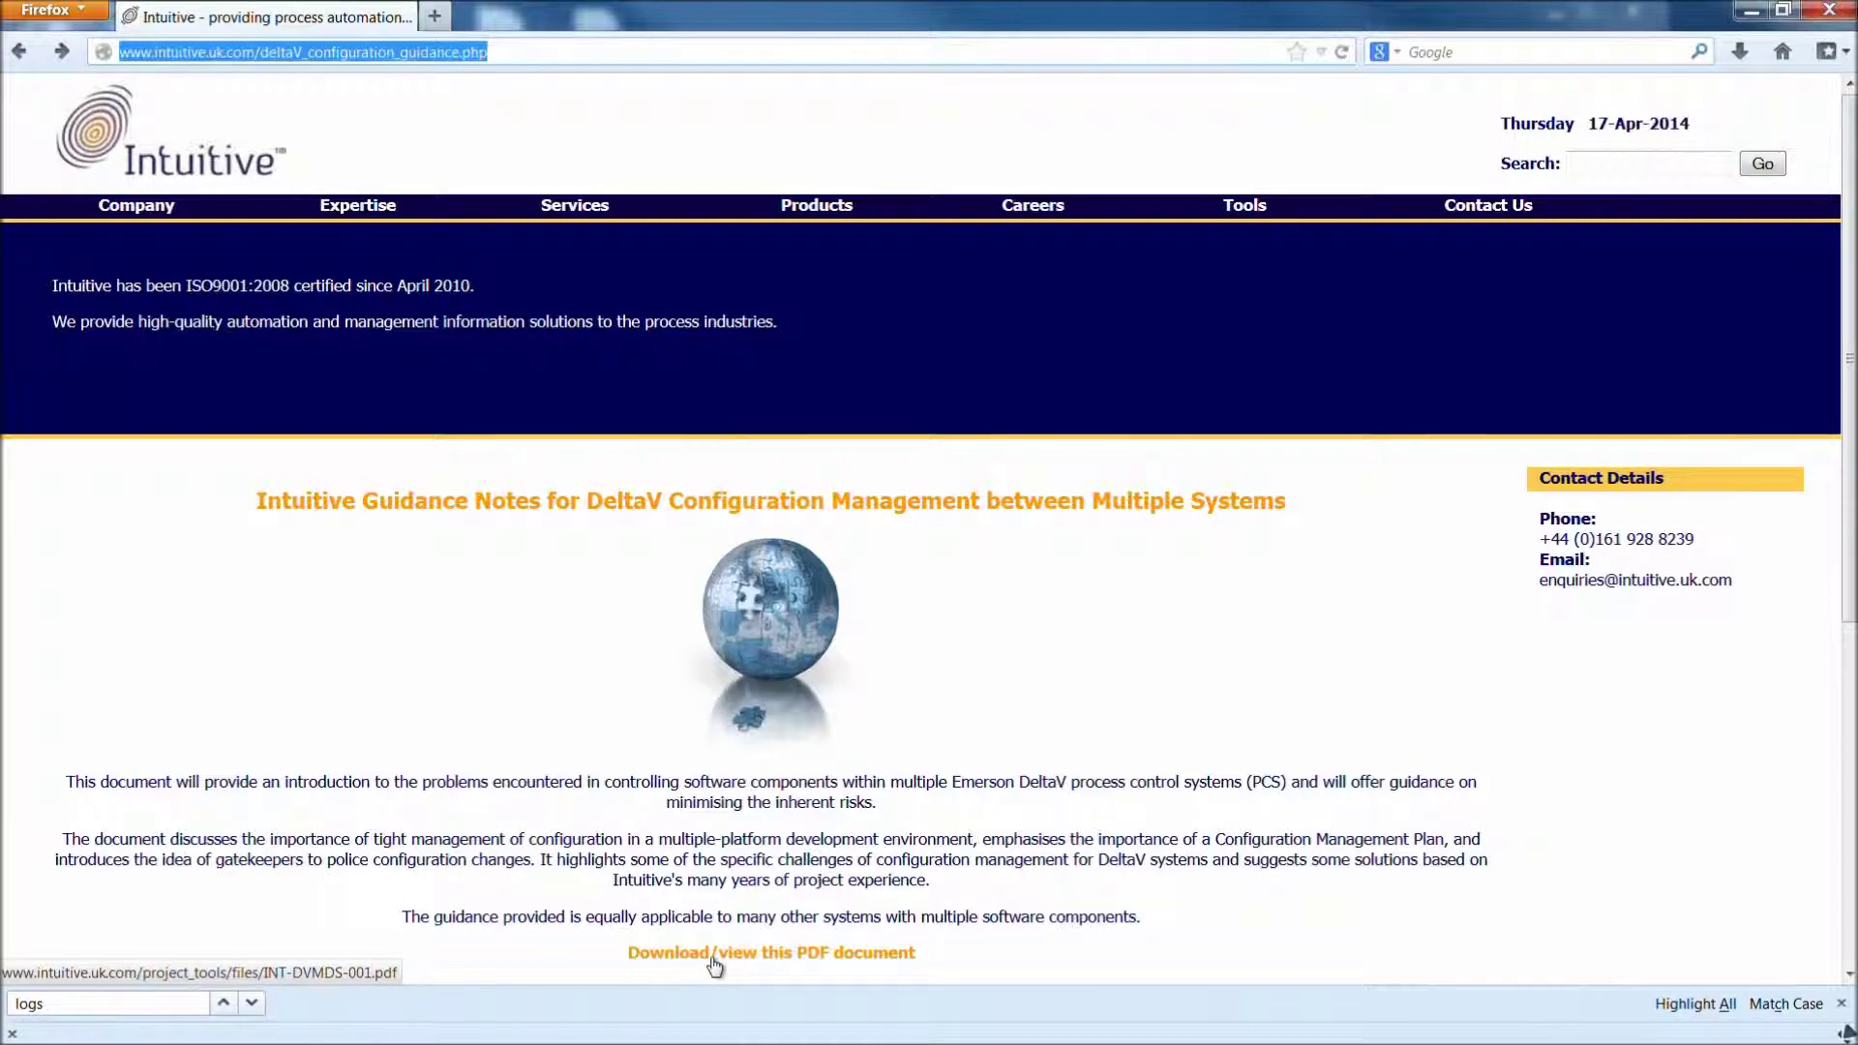
- Scroll the guidance PDF down to page 14, which lists Intuitive's DeltaV tools
scroll(745, 832, "down", 5)
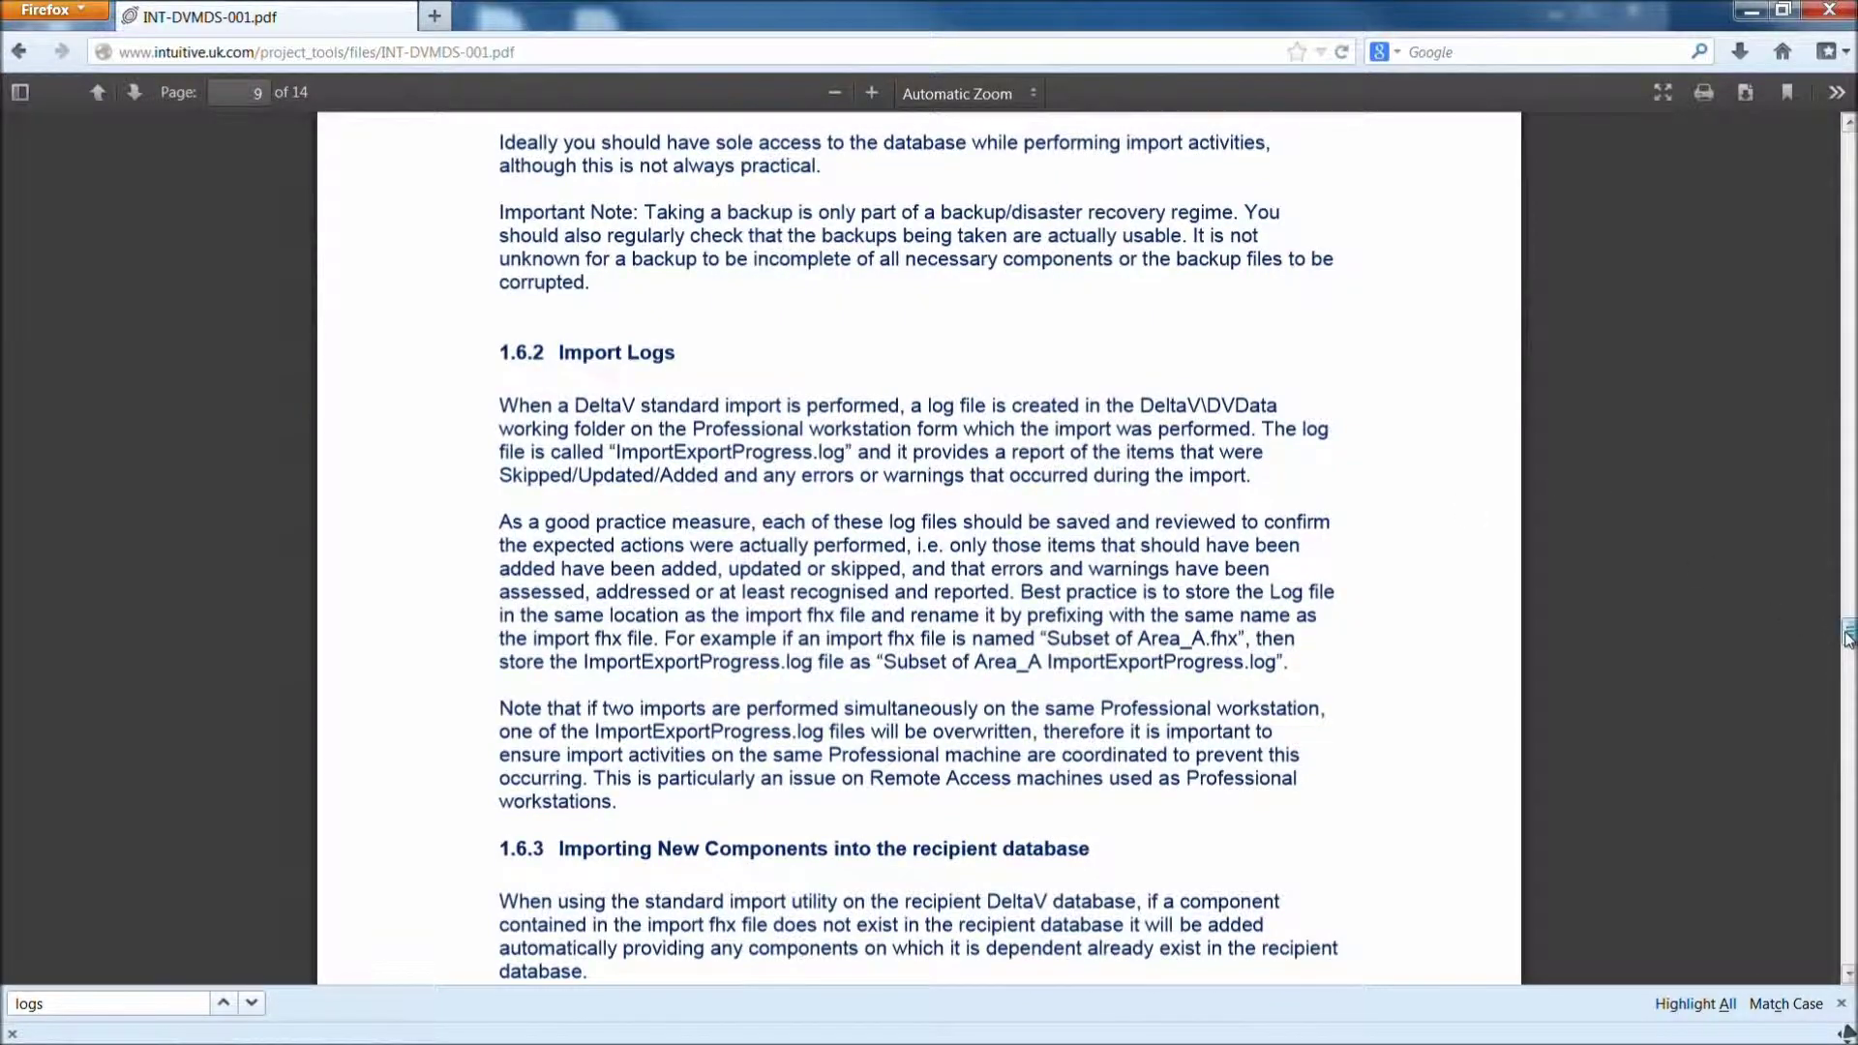
left_click_drag(1849, 635, 1849, 934)
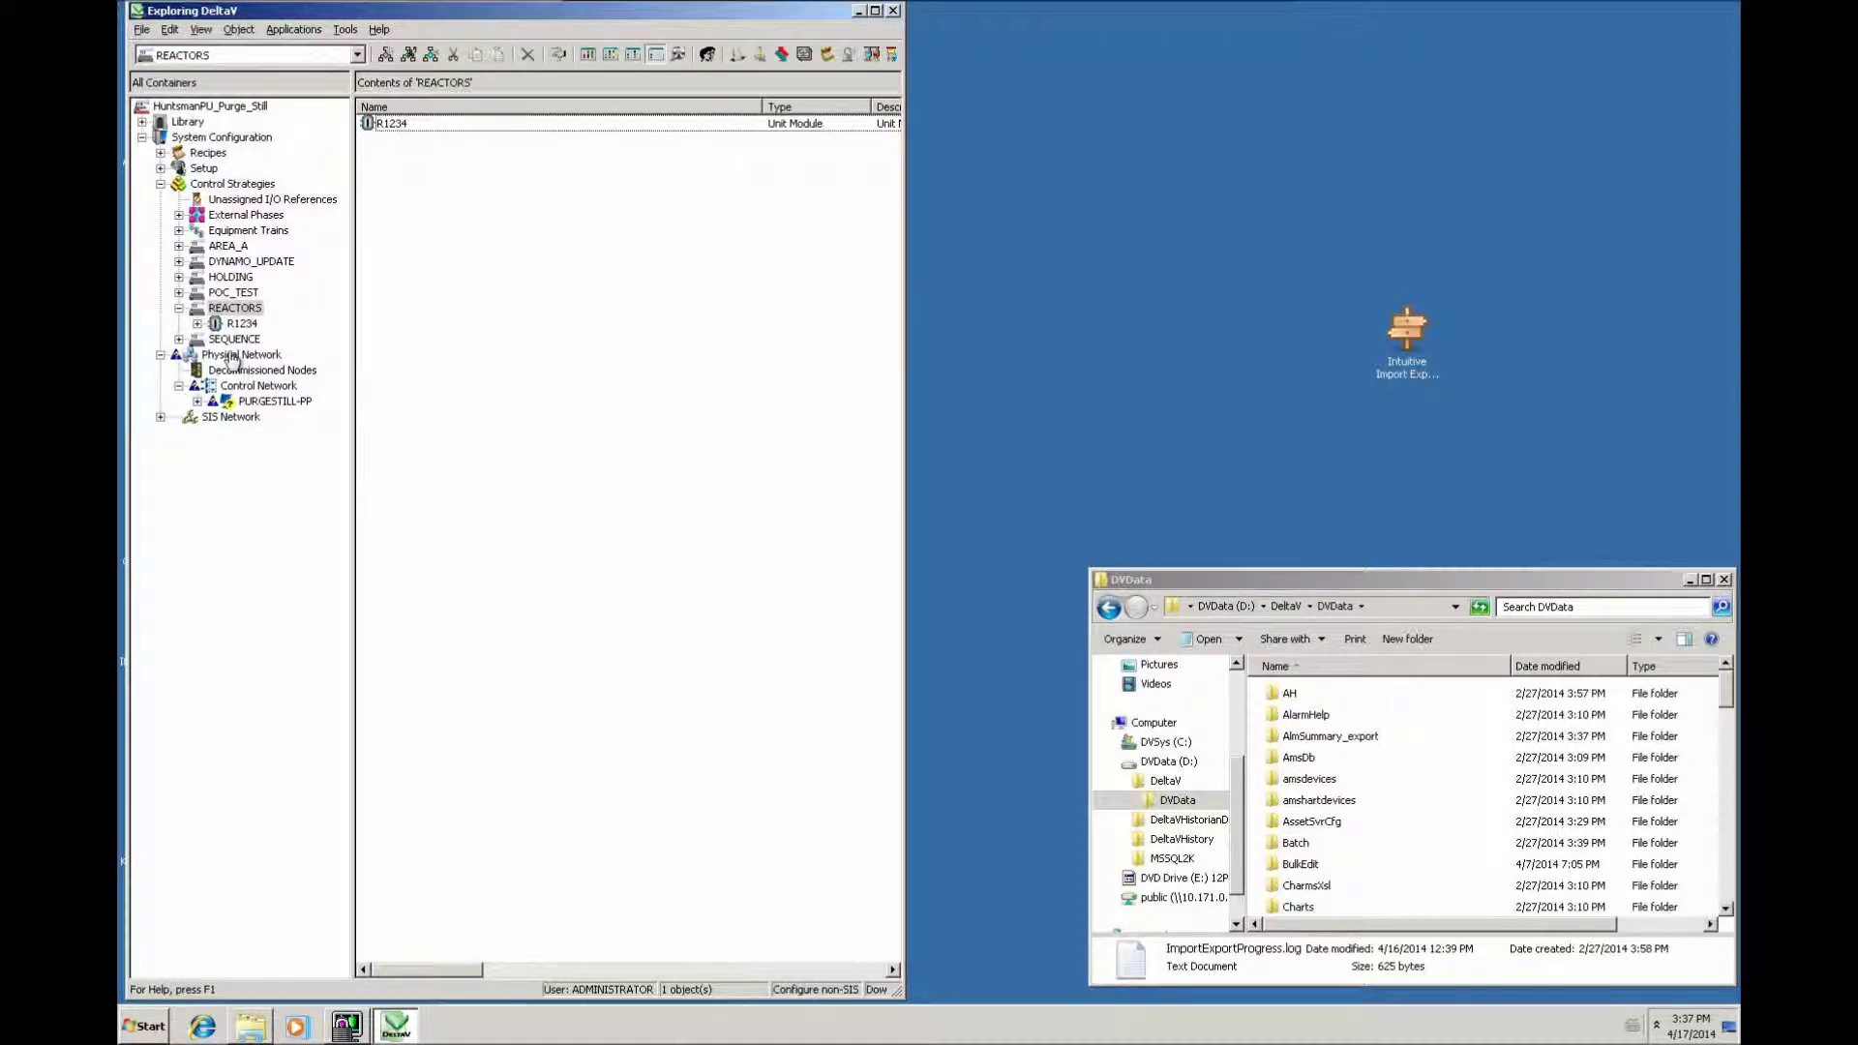
- Expand unit module R1234 under REACTORS and list its 28 parameters and control modules
left_click(207, 329)
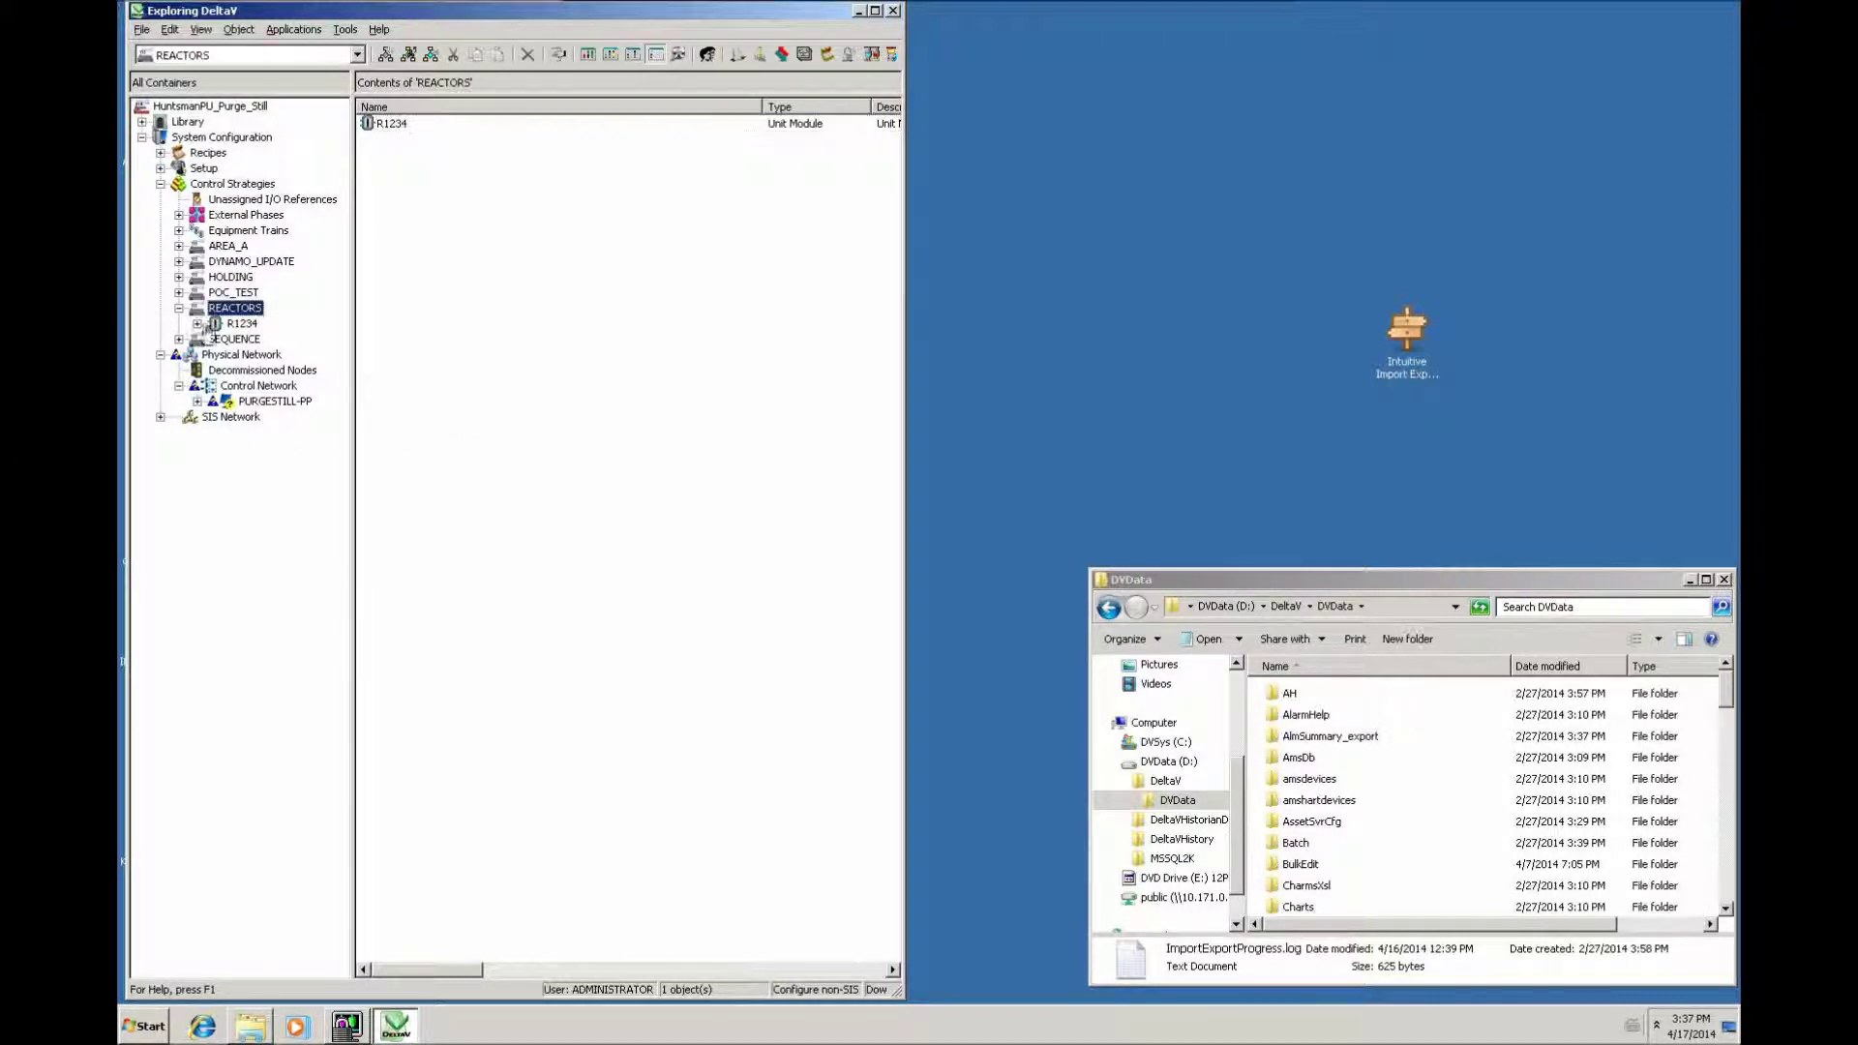
left_click(197, 324)
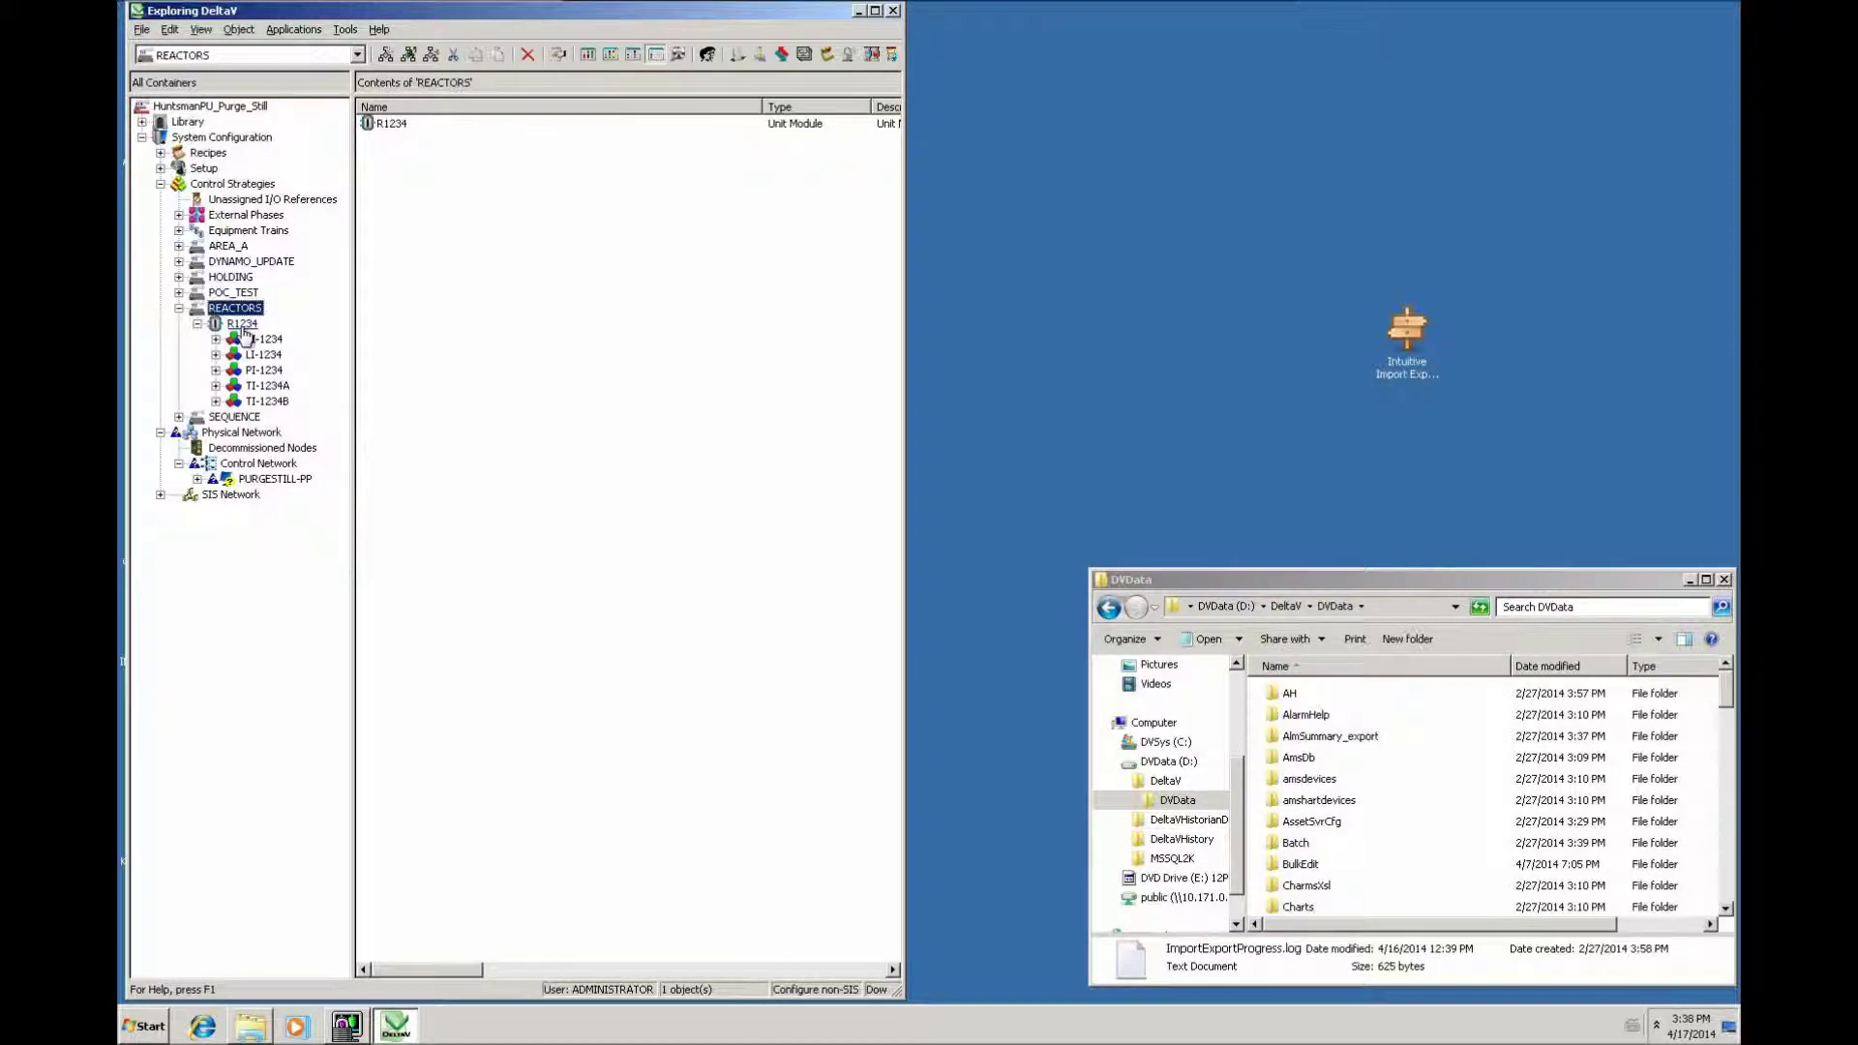
left_click(243, 325)
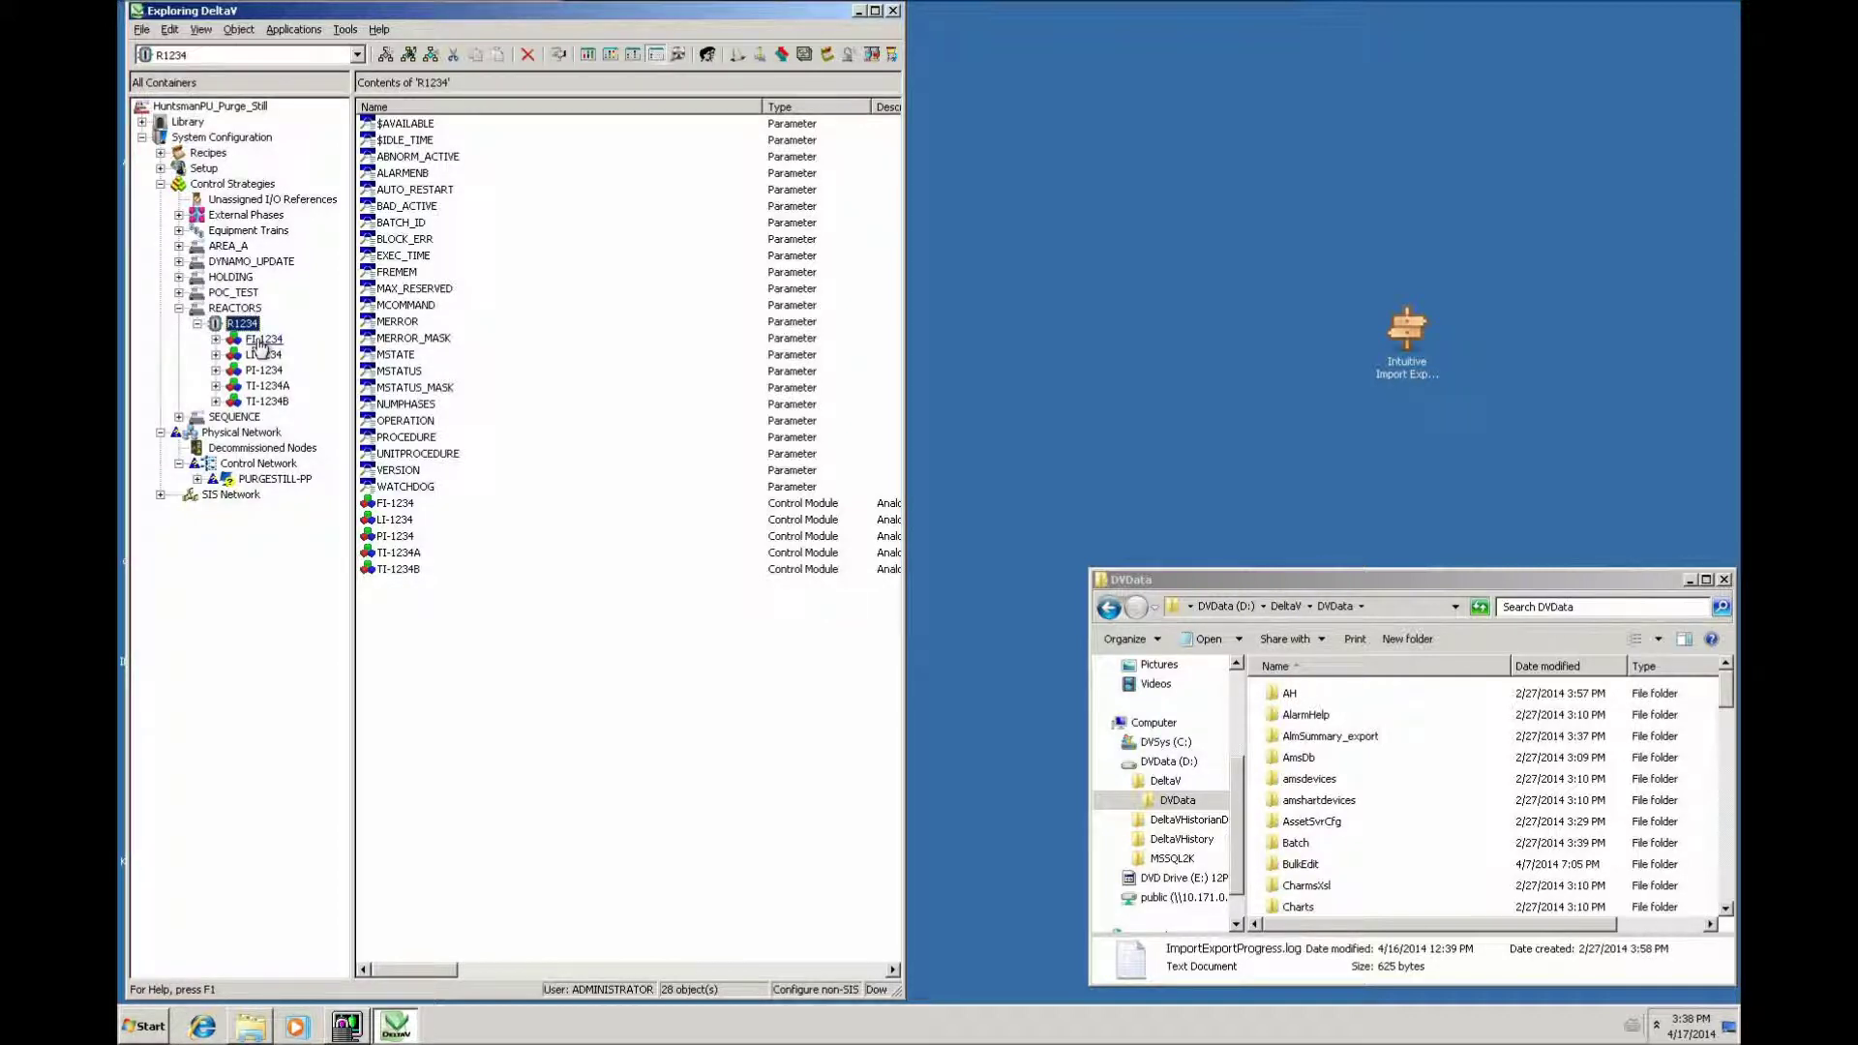
- Export FI-1234 as FI-1234.fhx into D:\DeltaV\DVData\Import-Export\R1234_MODULES
right_click(259, 344)
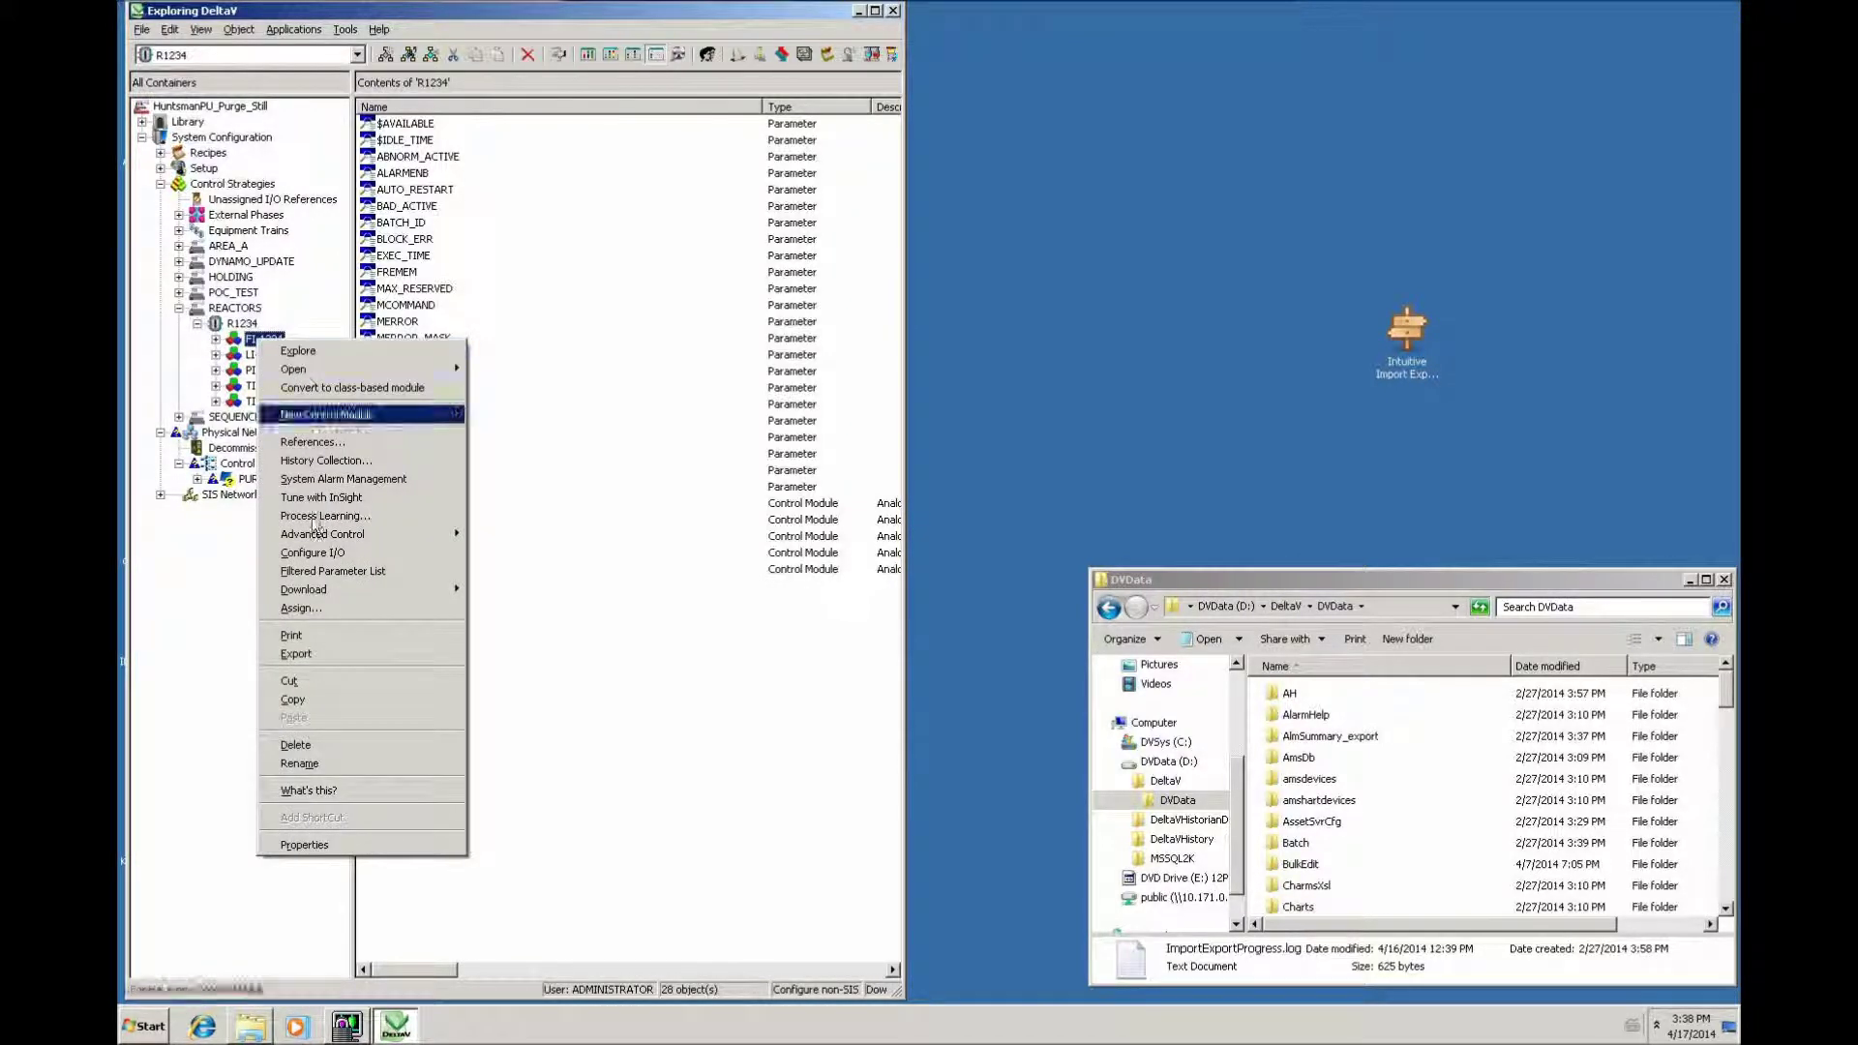
left_click(300, 654)
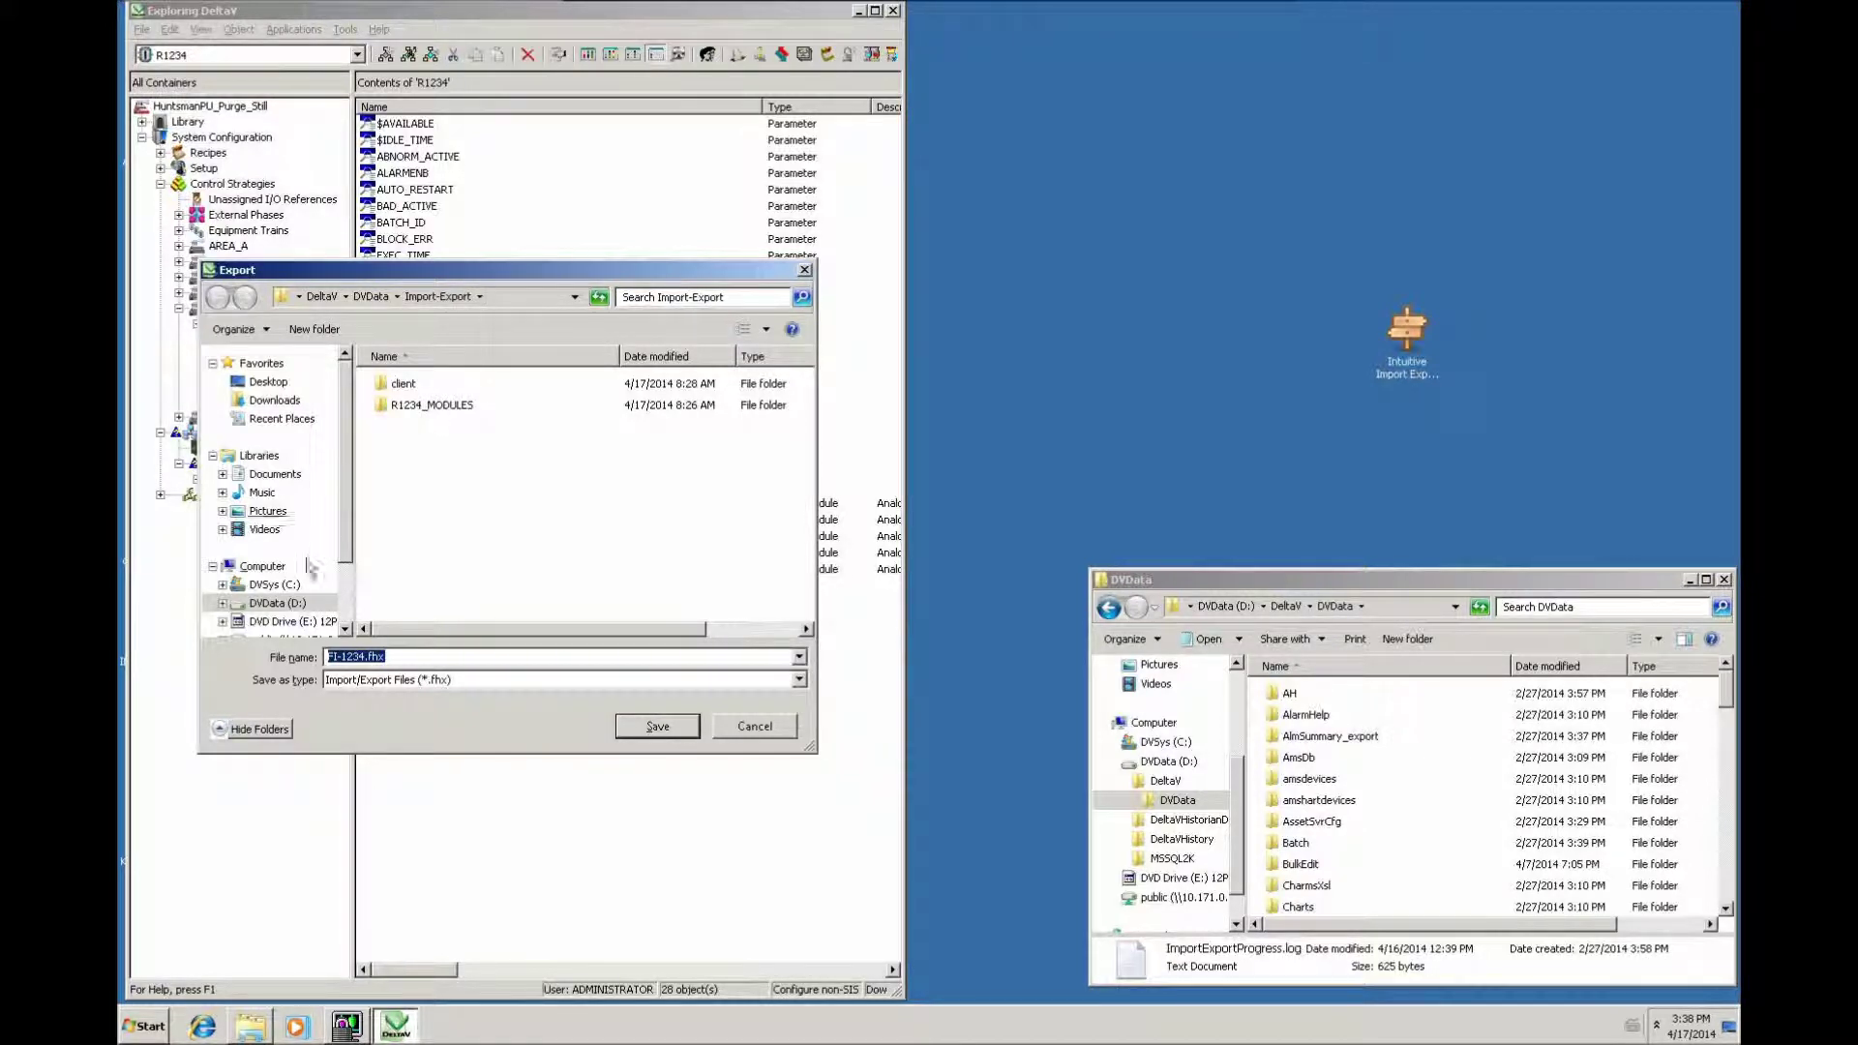
left_click(222, 603)
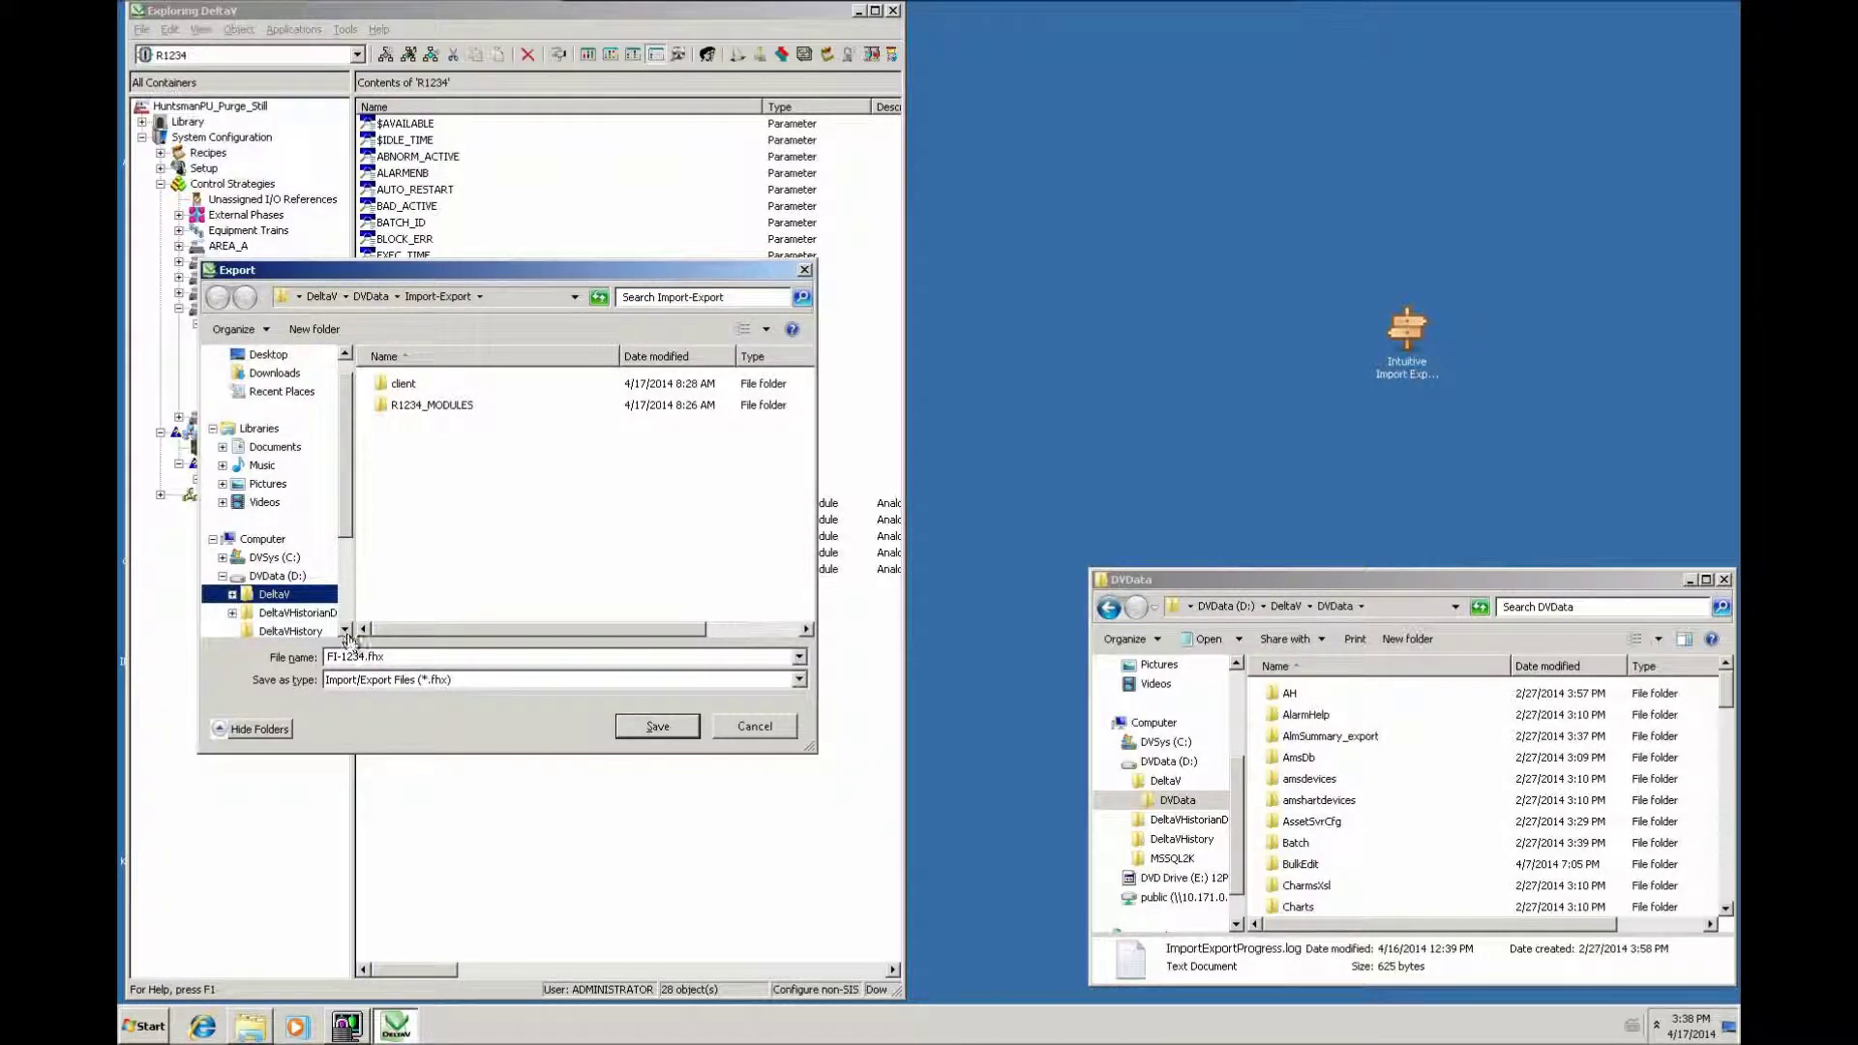
left_click(232, 594)
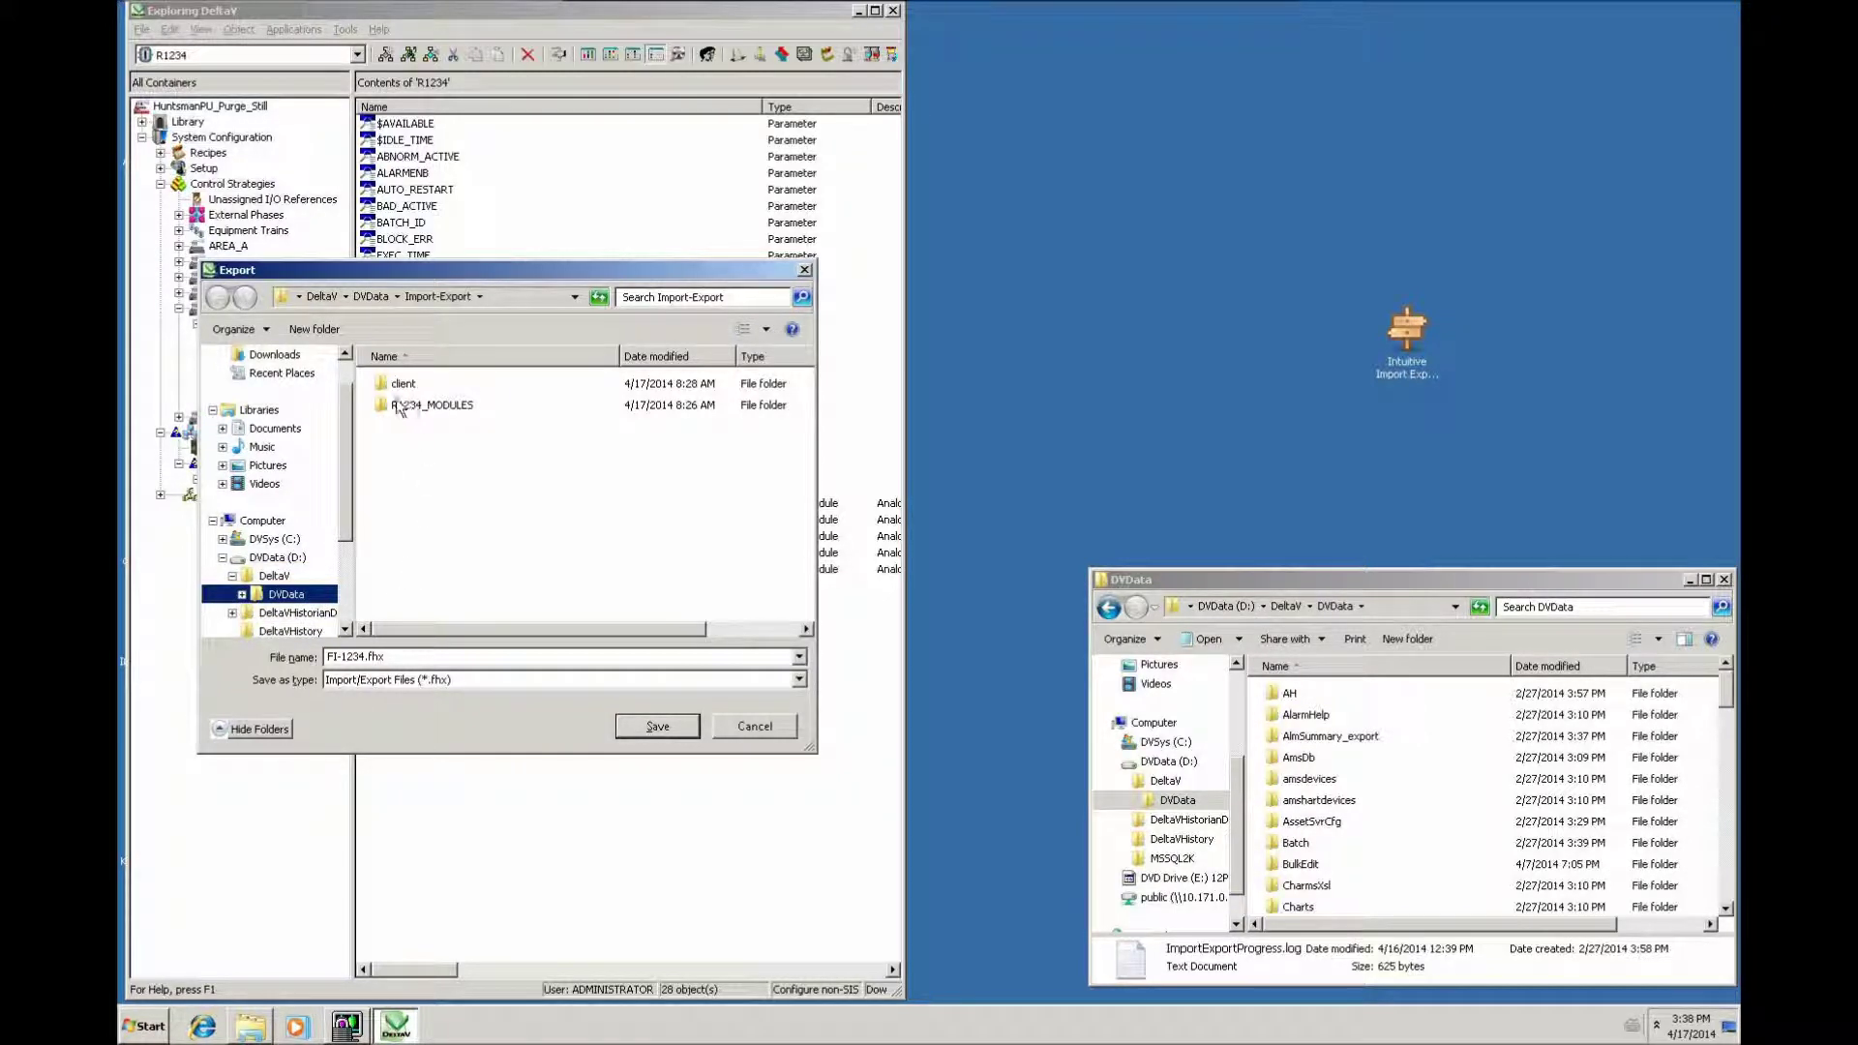
double_click(431, 408)
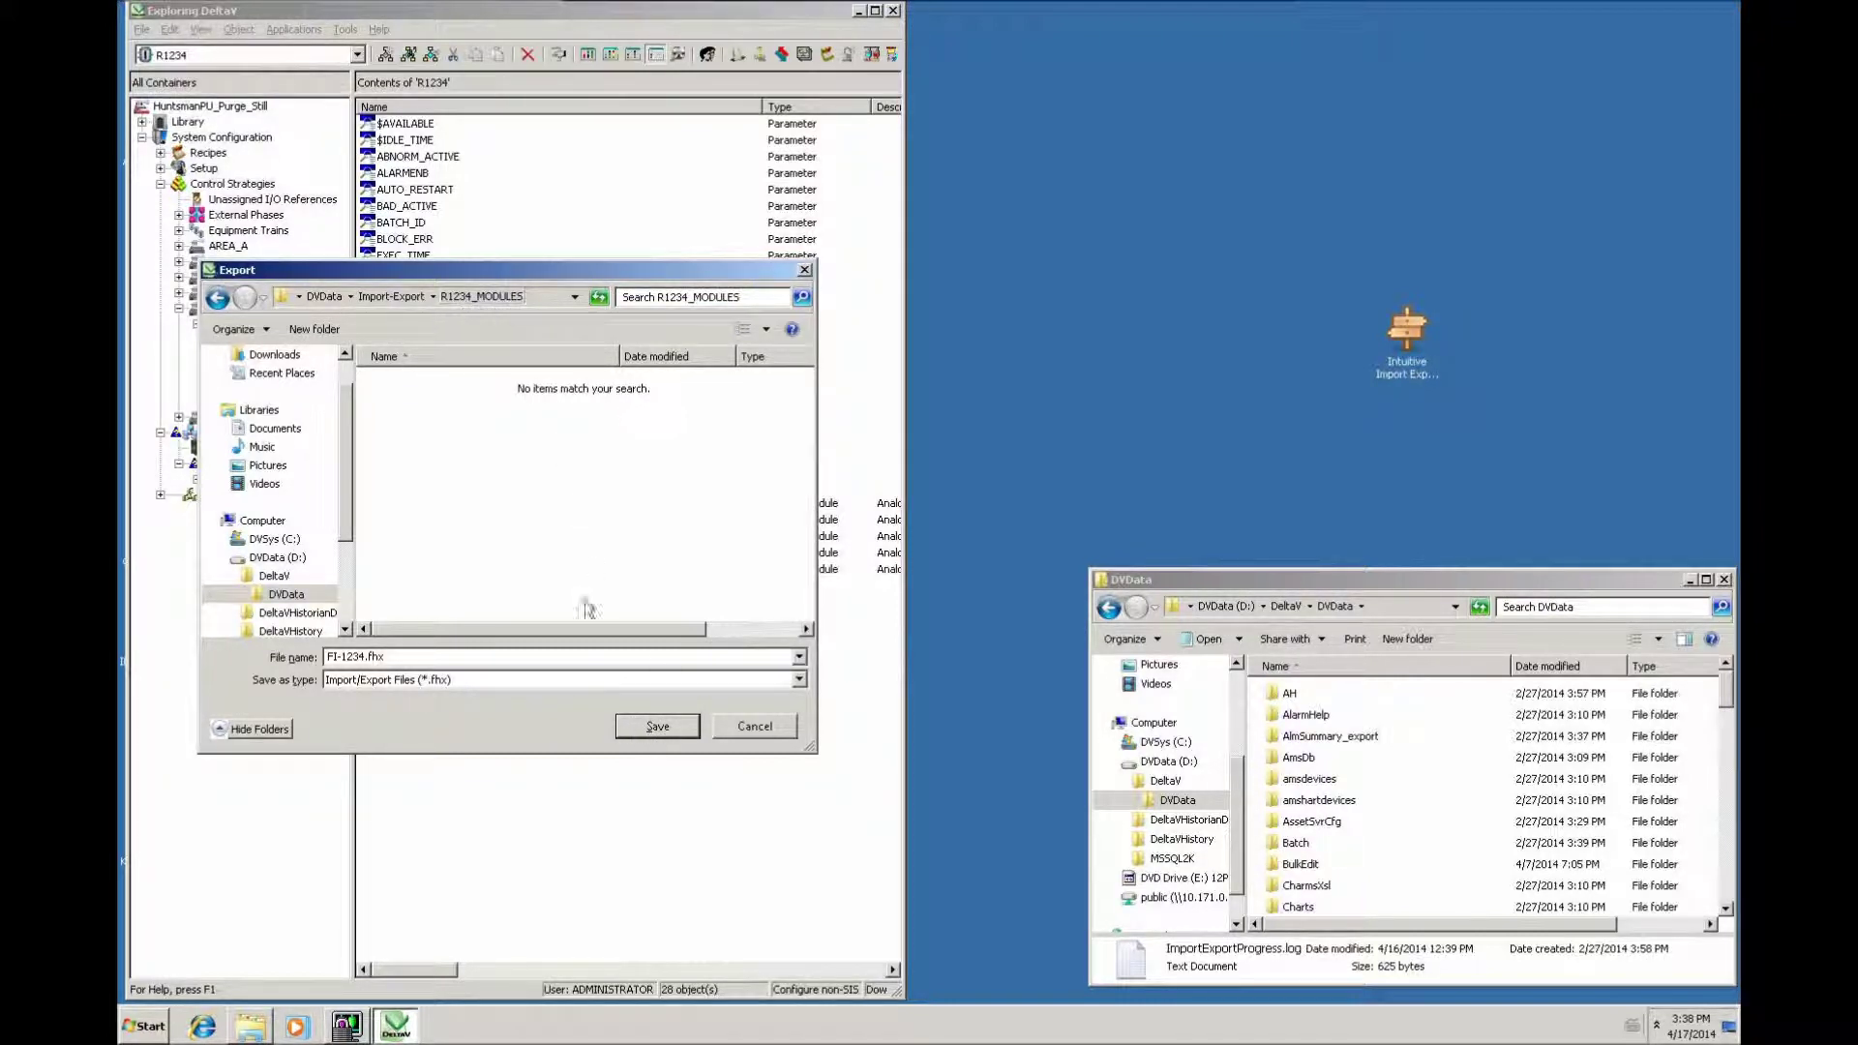
left_click(664, 727)
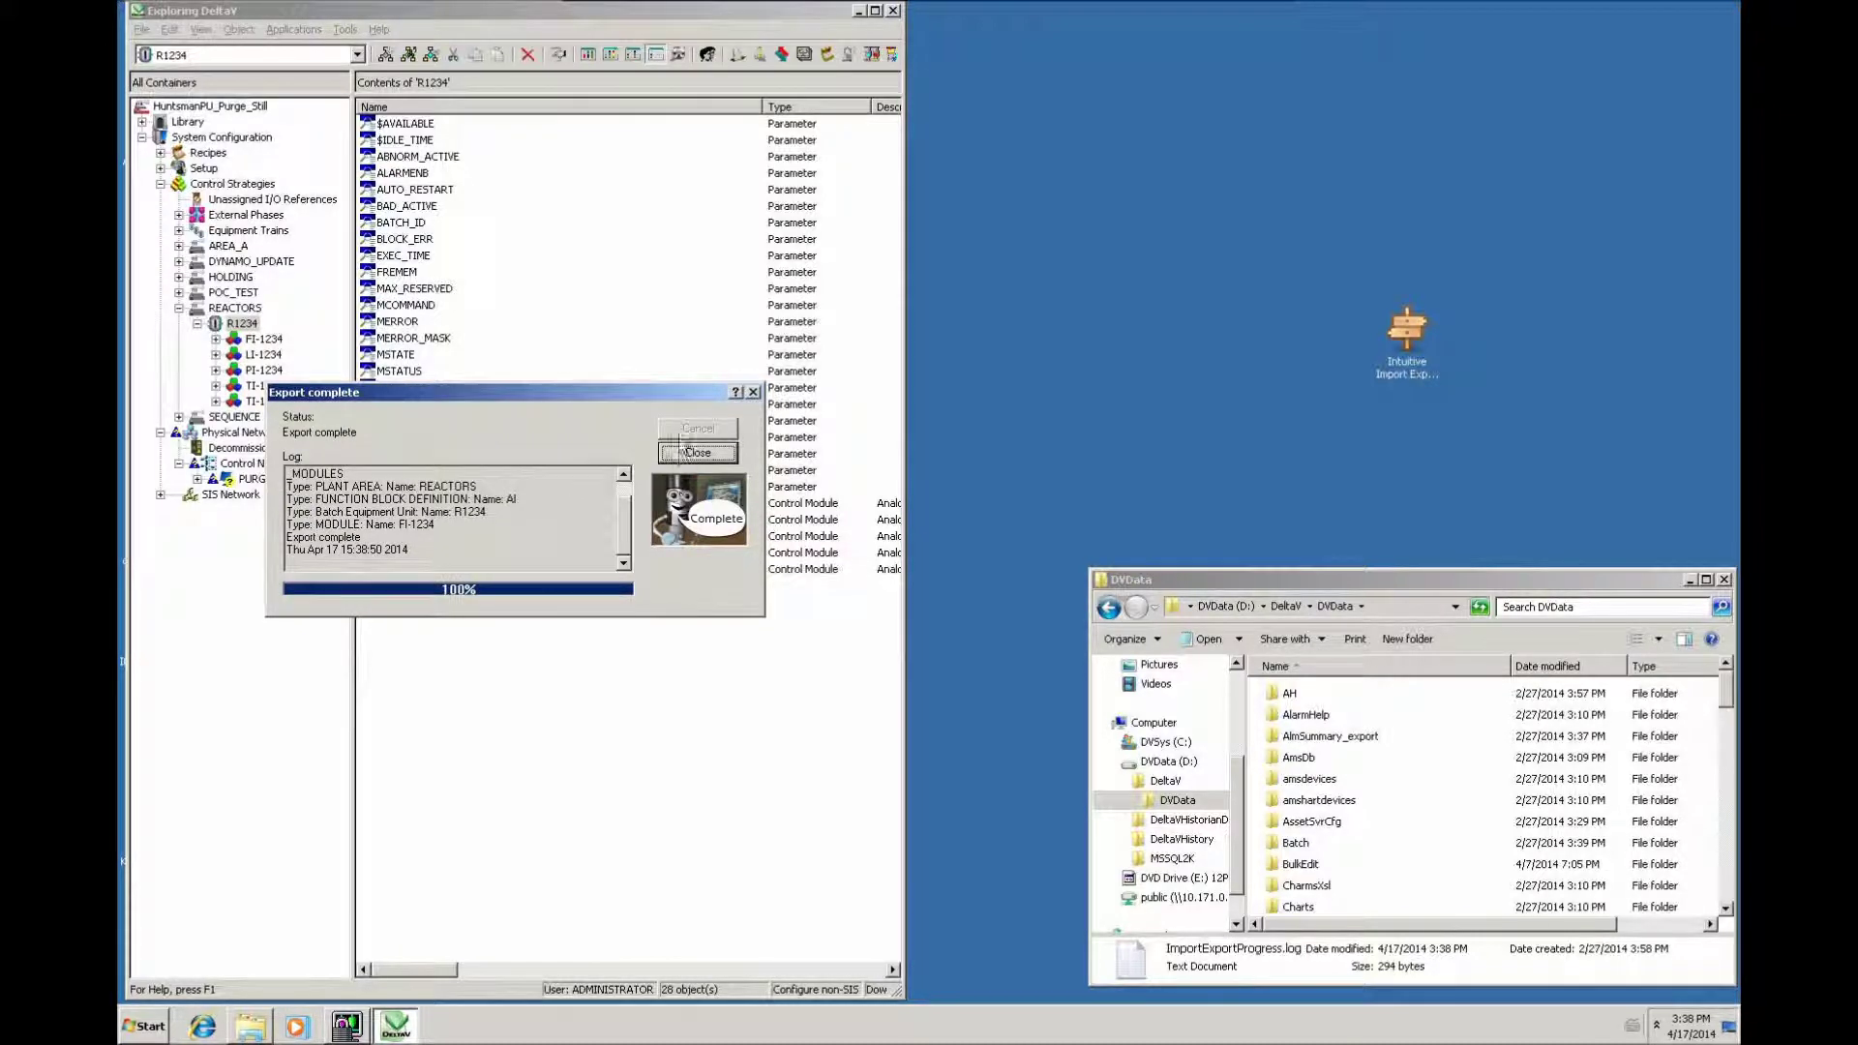
left_click(683, 451)
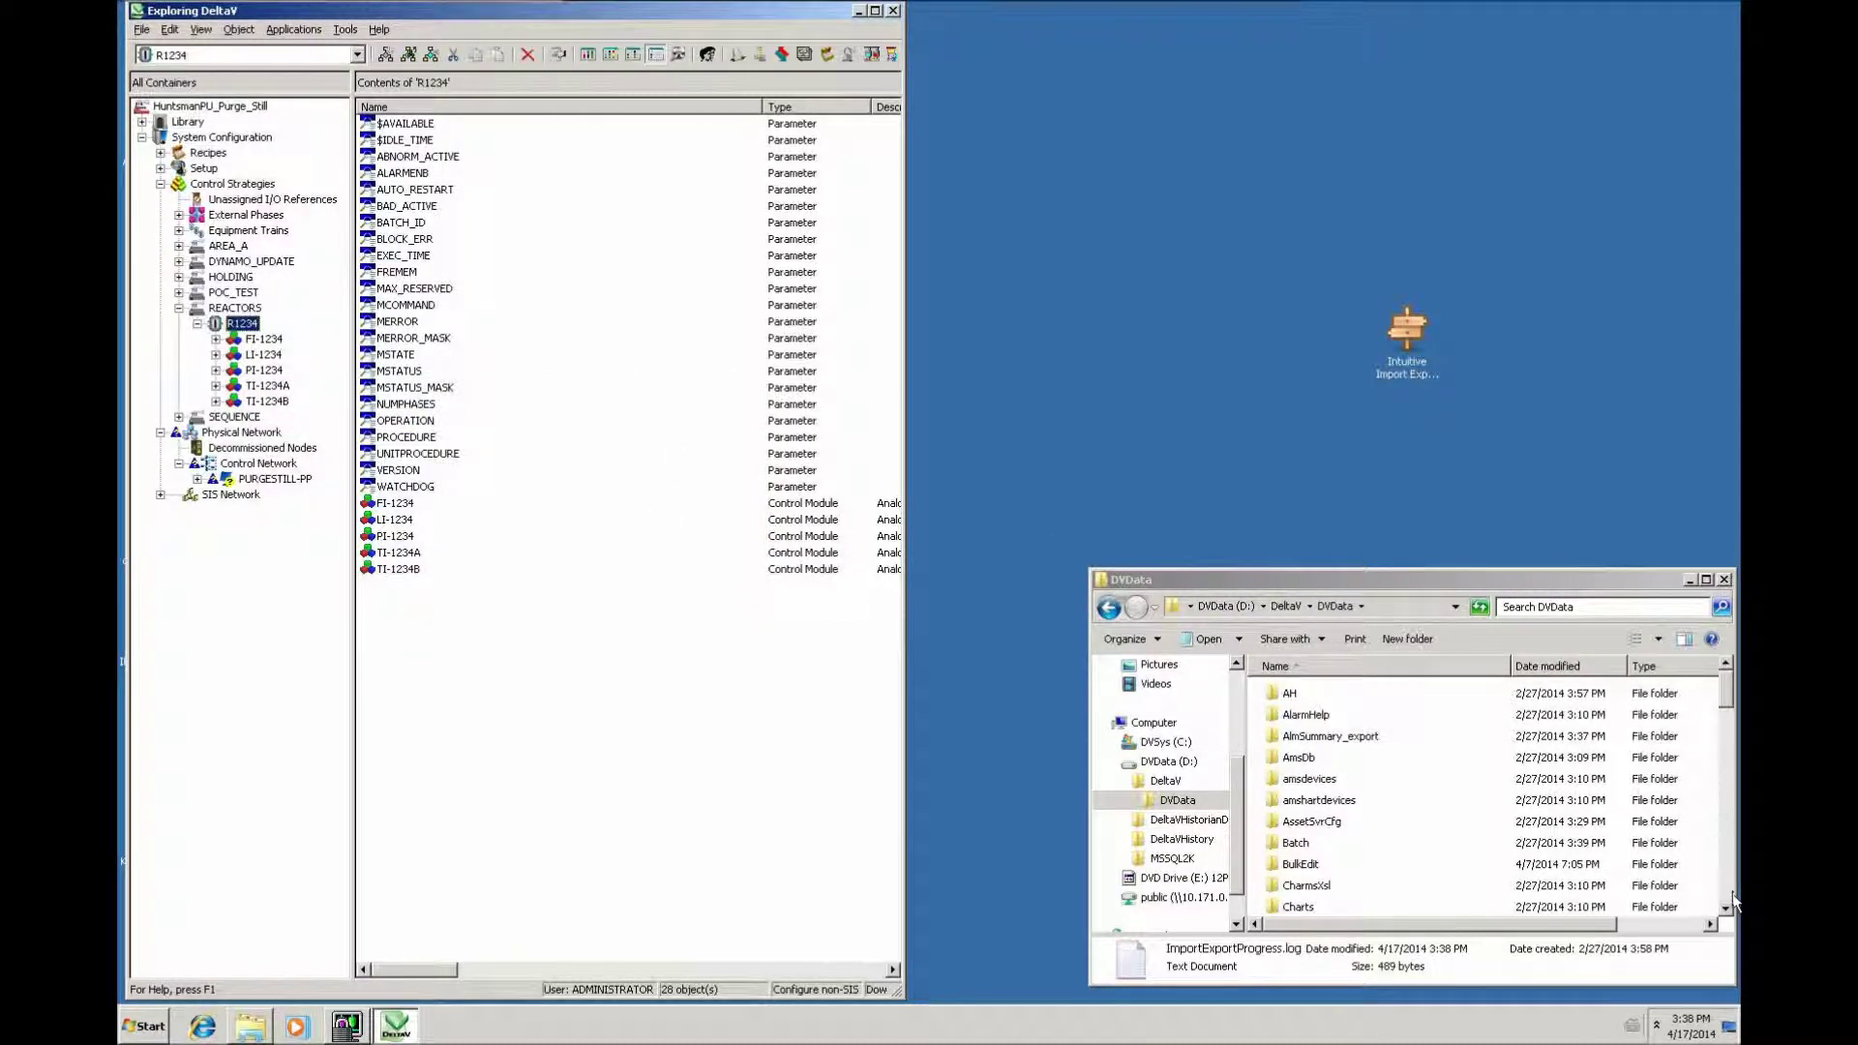
left_click_drag(1728, 906, 1728, 915)
left_click(1326, 900)
scroll(1321, 852, "down", 1)
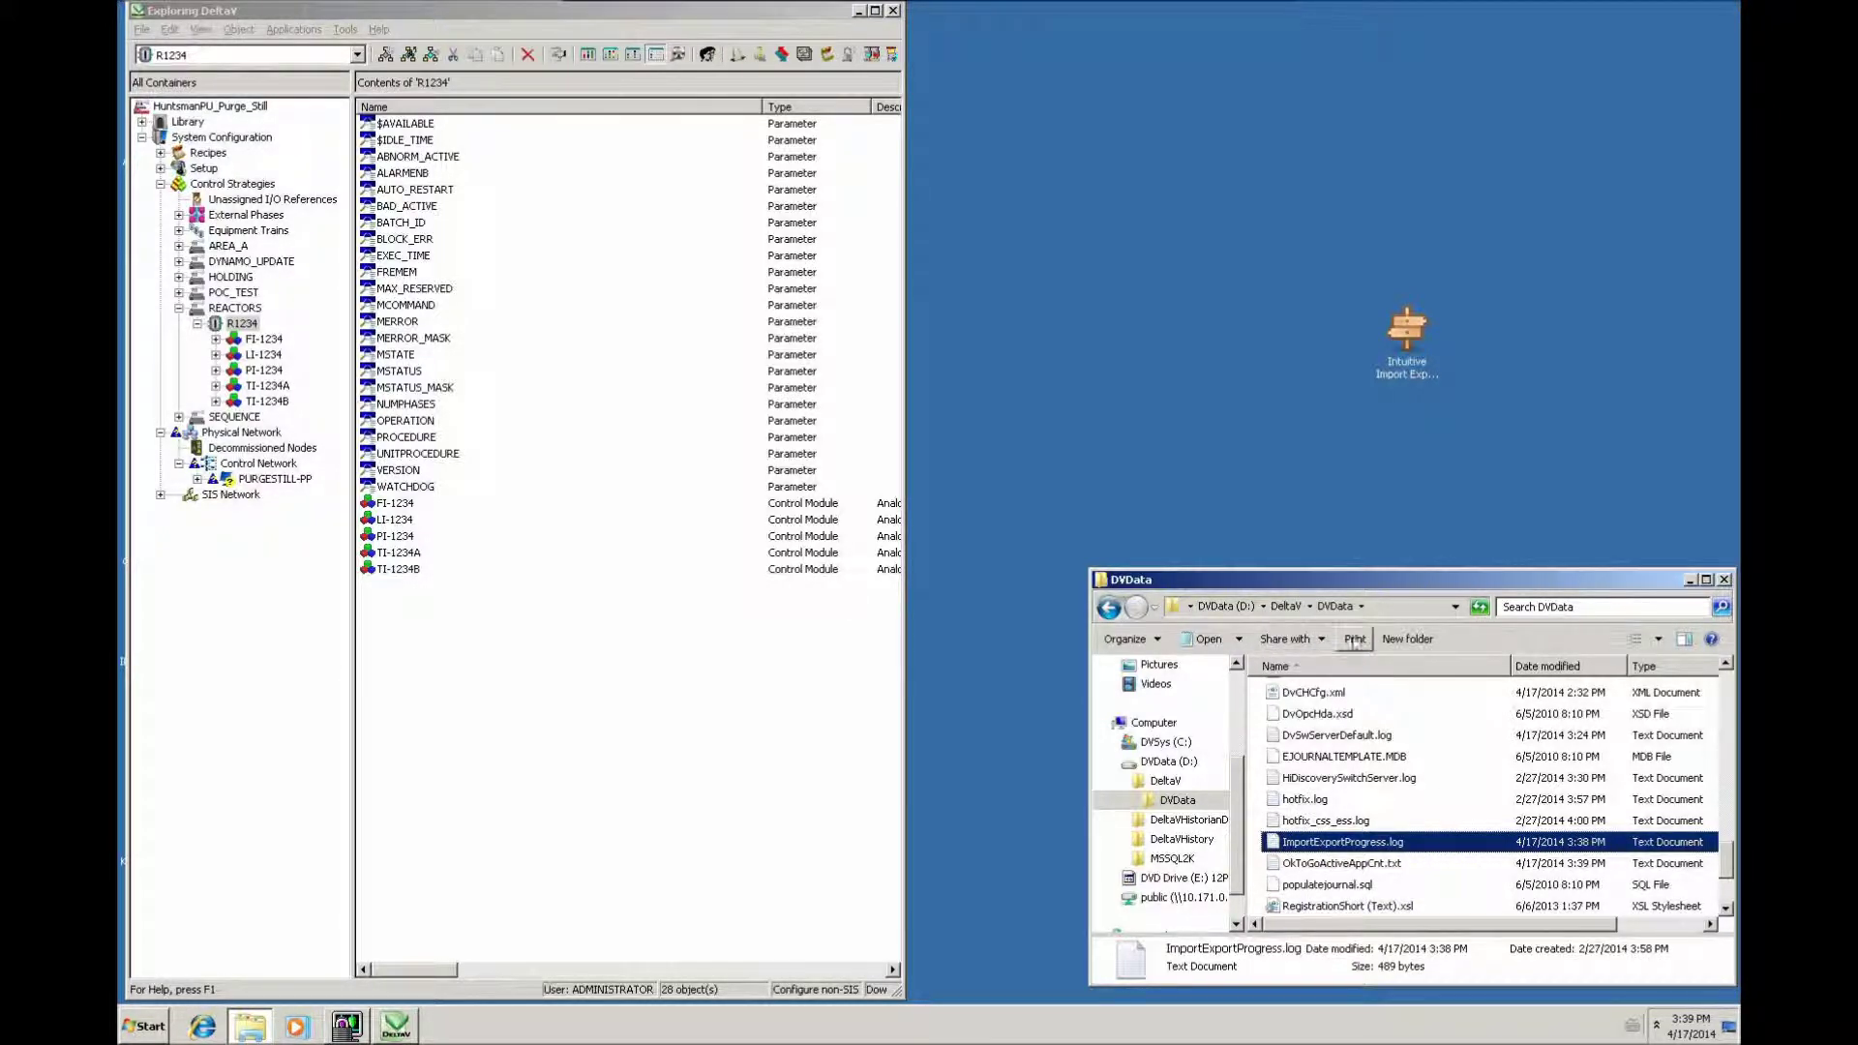
double_click(1302, 846)
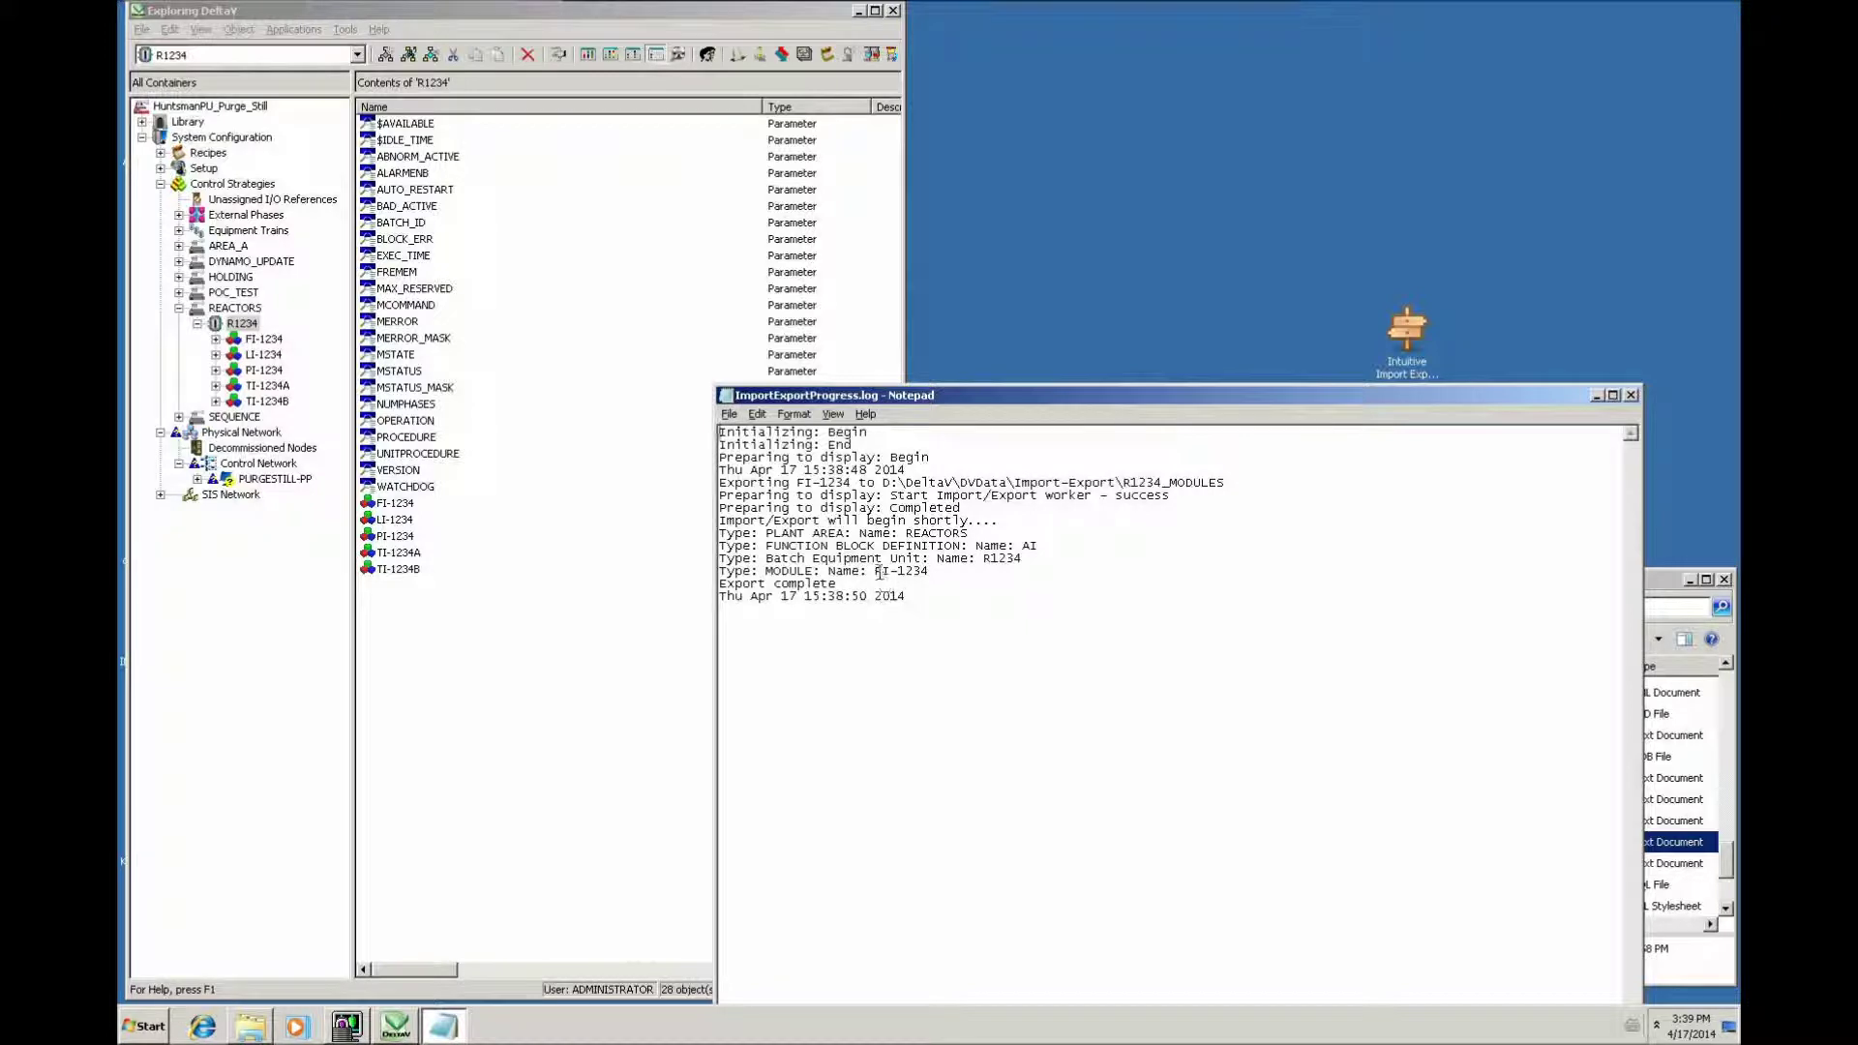
left_click_drag(876, 572, 932, 576)
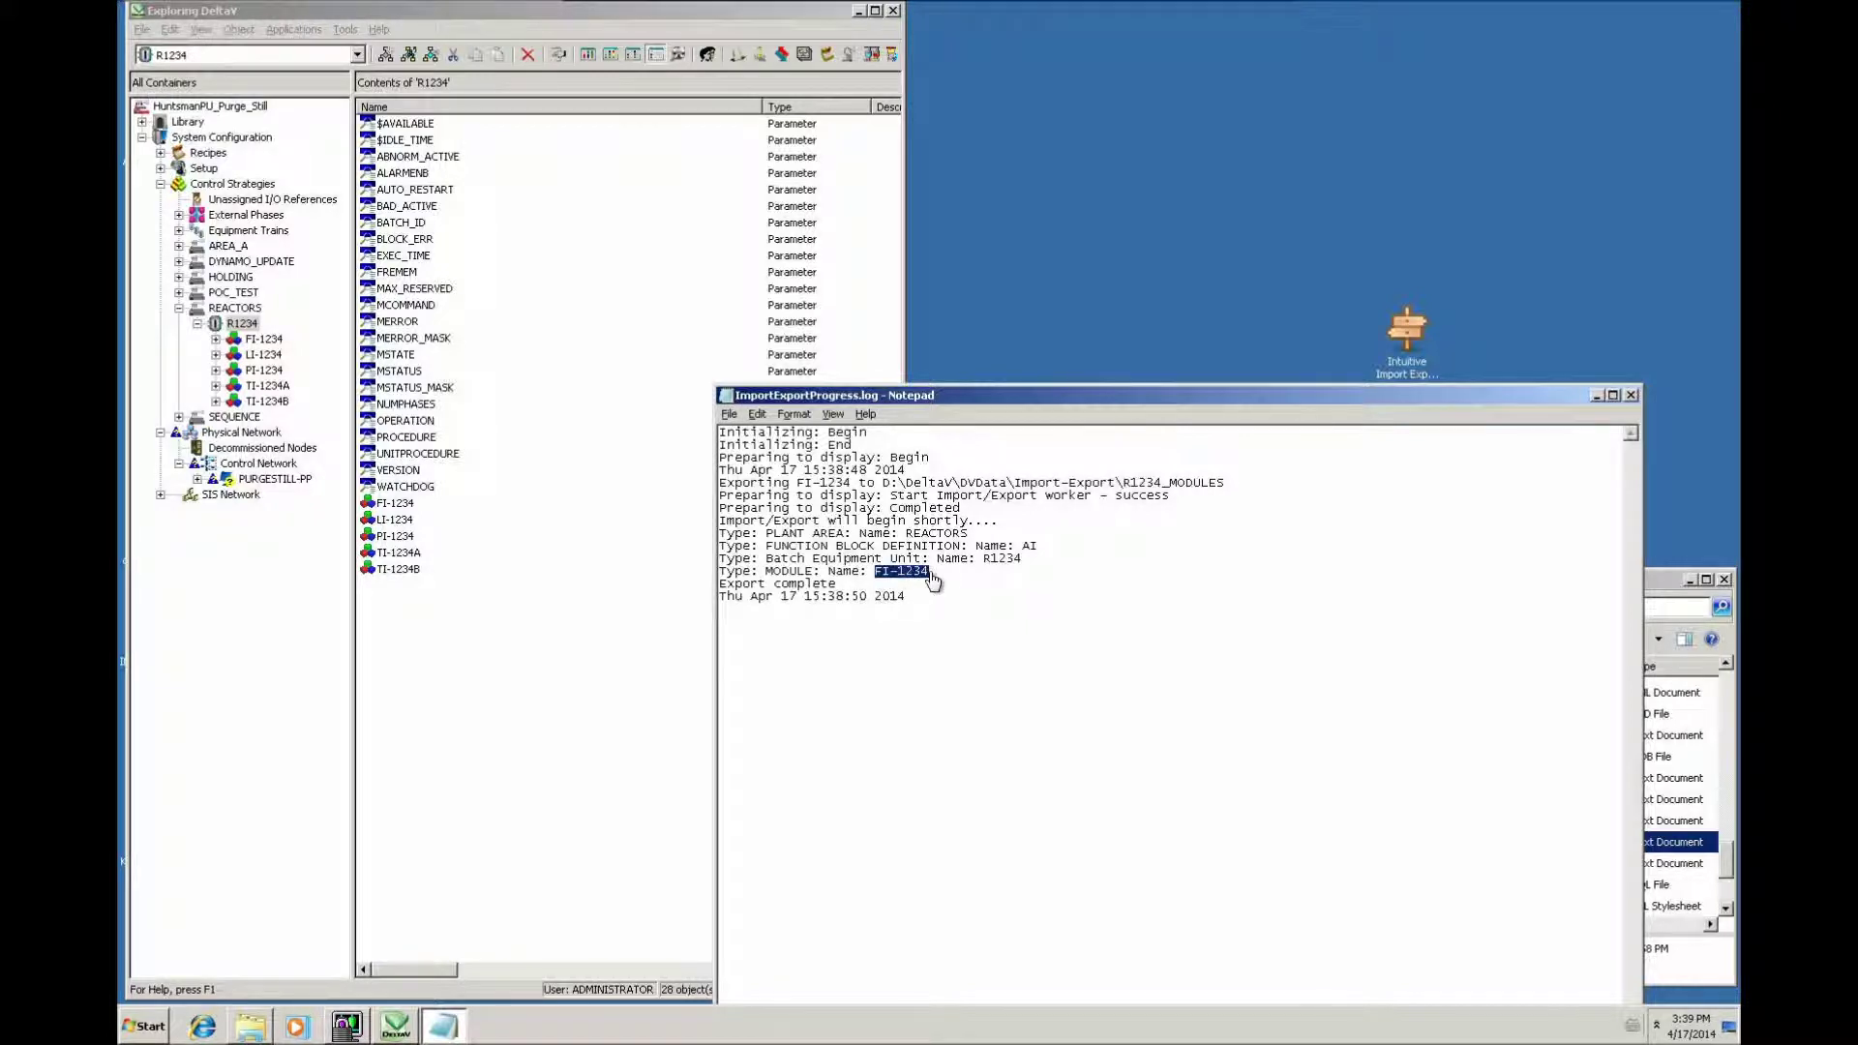
left_click(1632, 395)
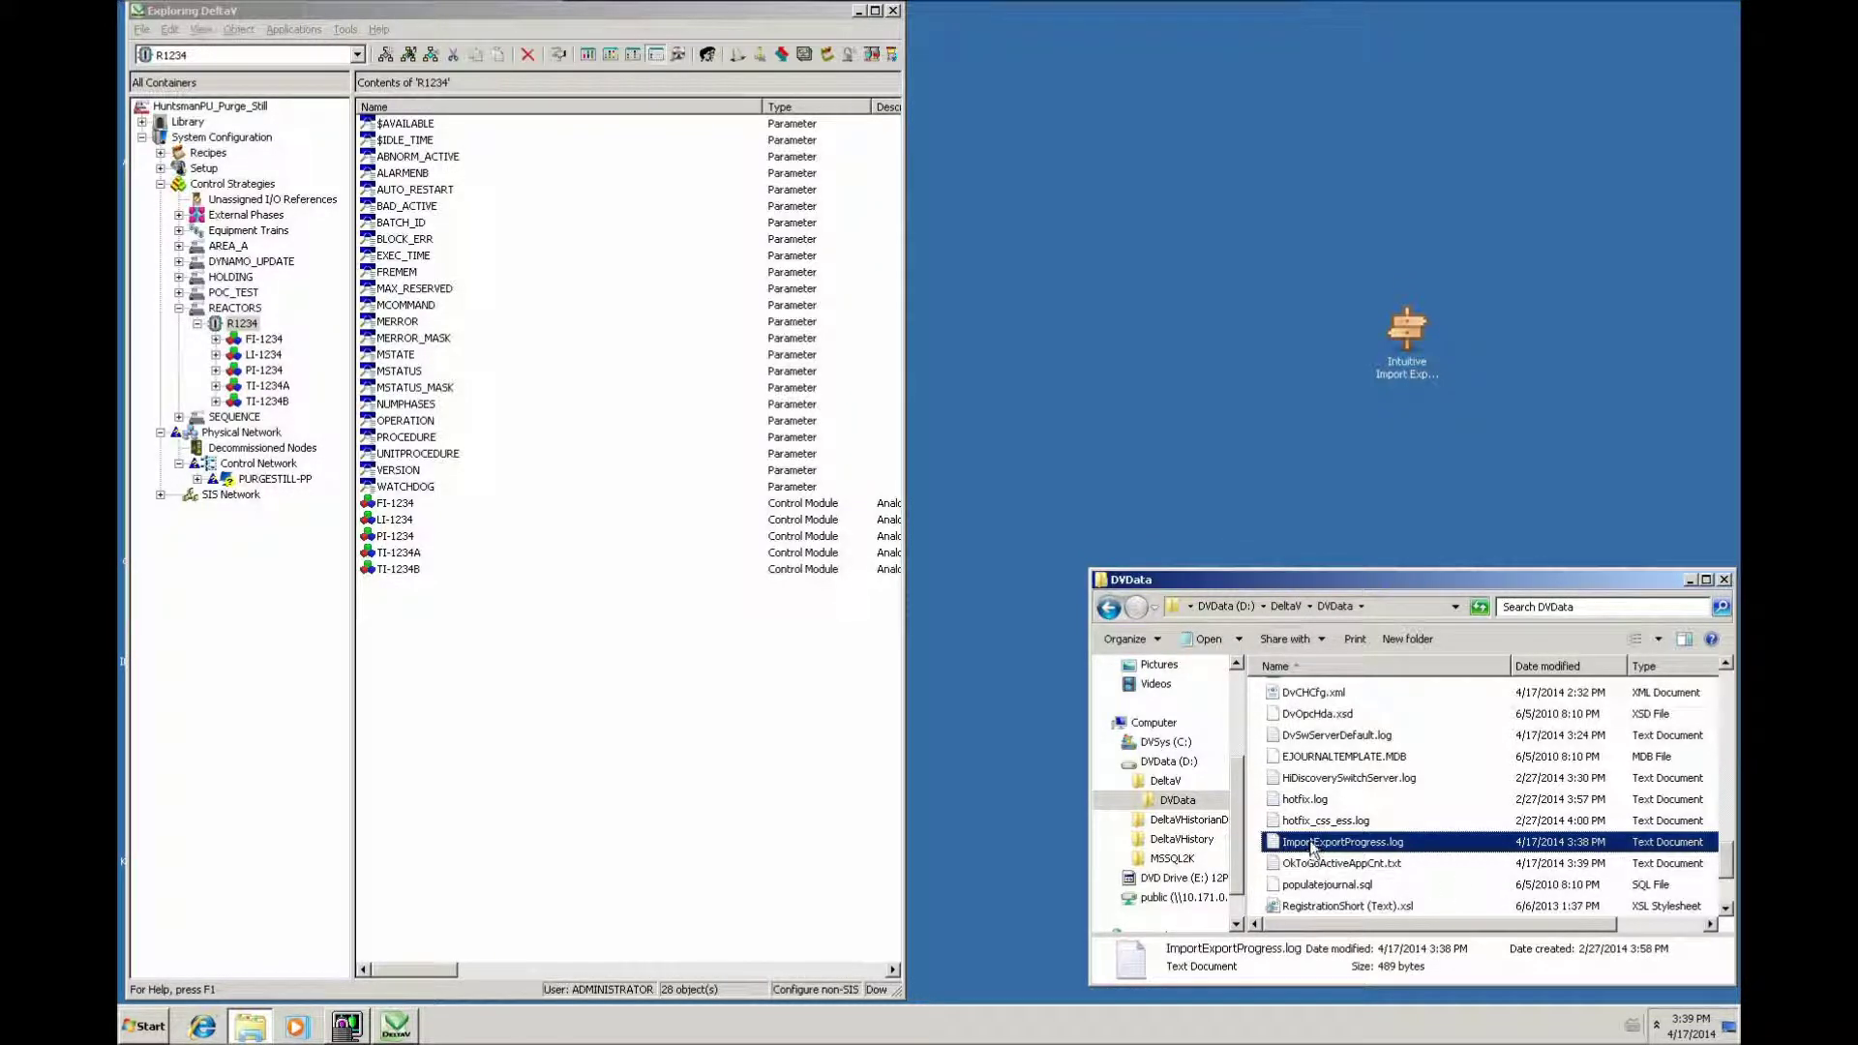
right_click(1314, 849)
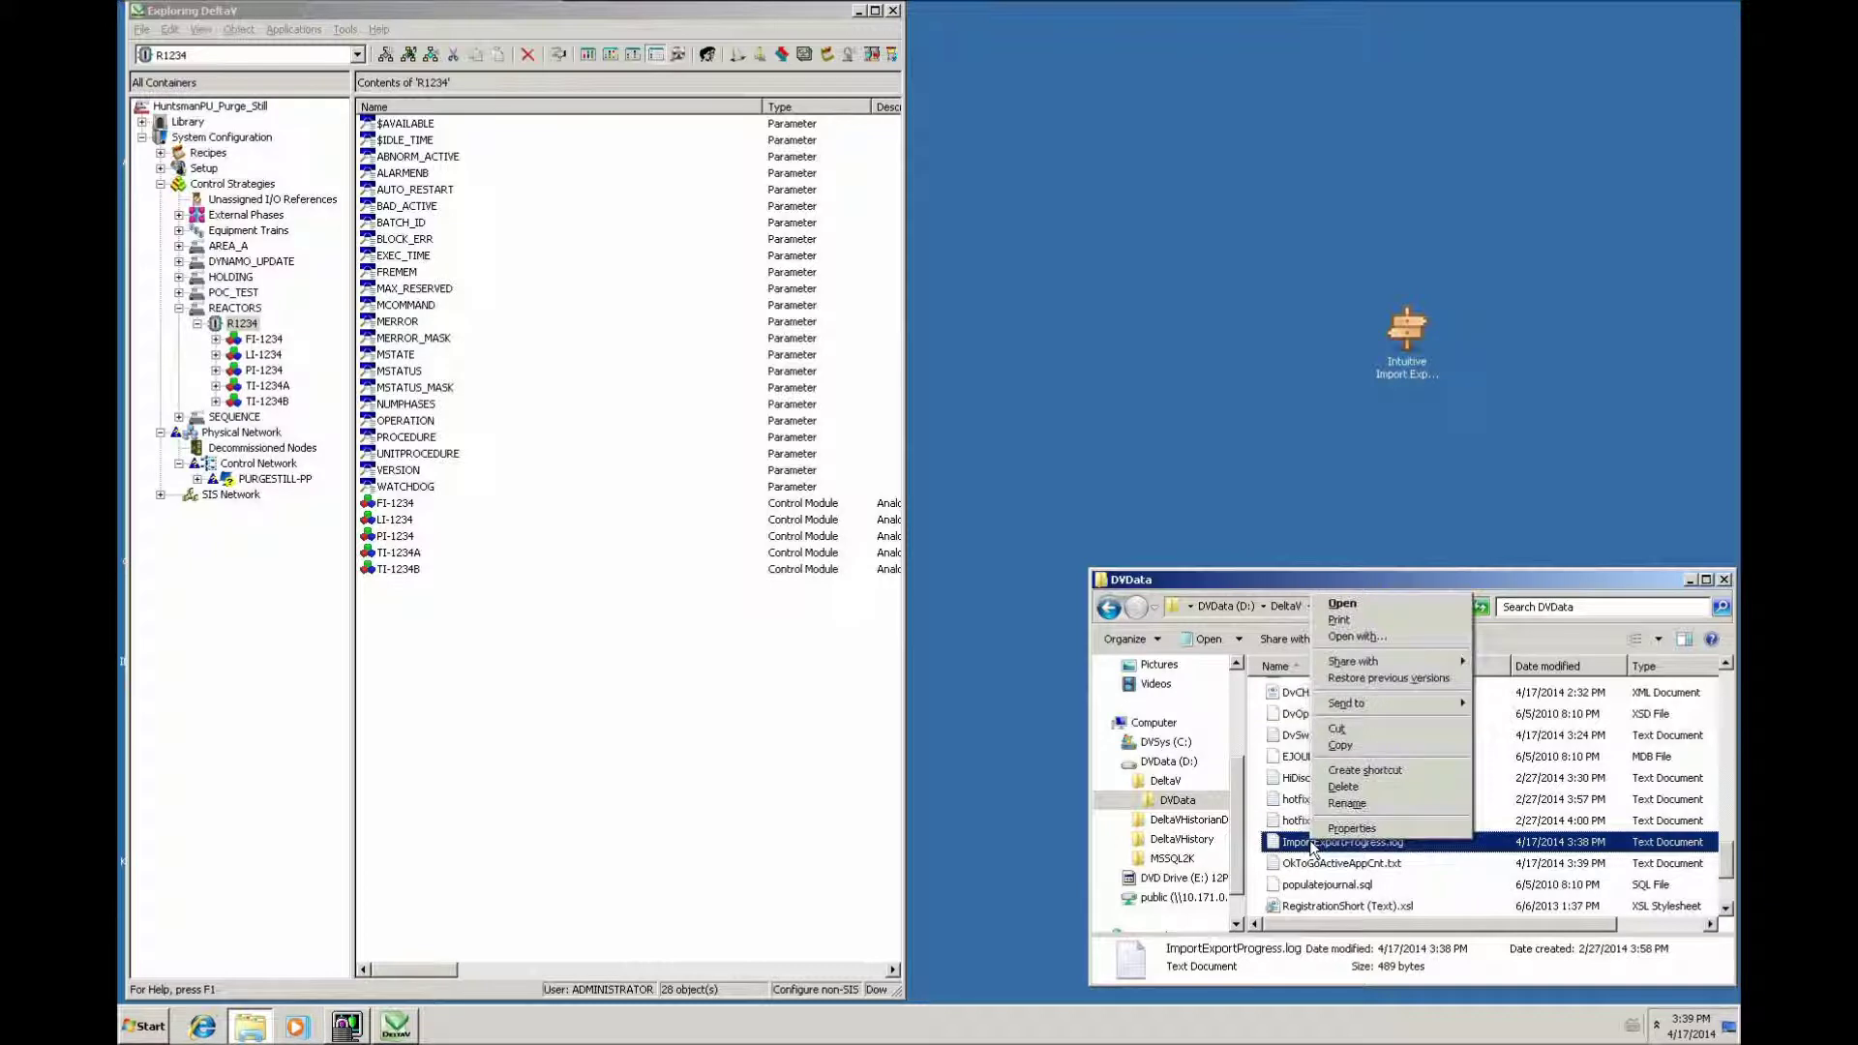
- Copy ImportExportProgress.log and look into Import-Export\R1234_MODULES before returning to DVData
left_click(1339, 748)
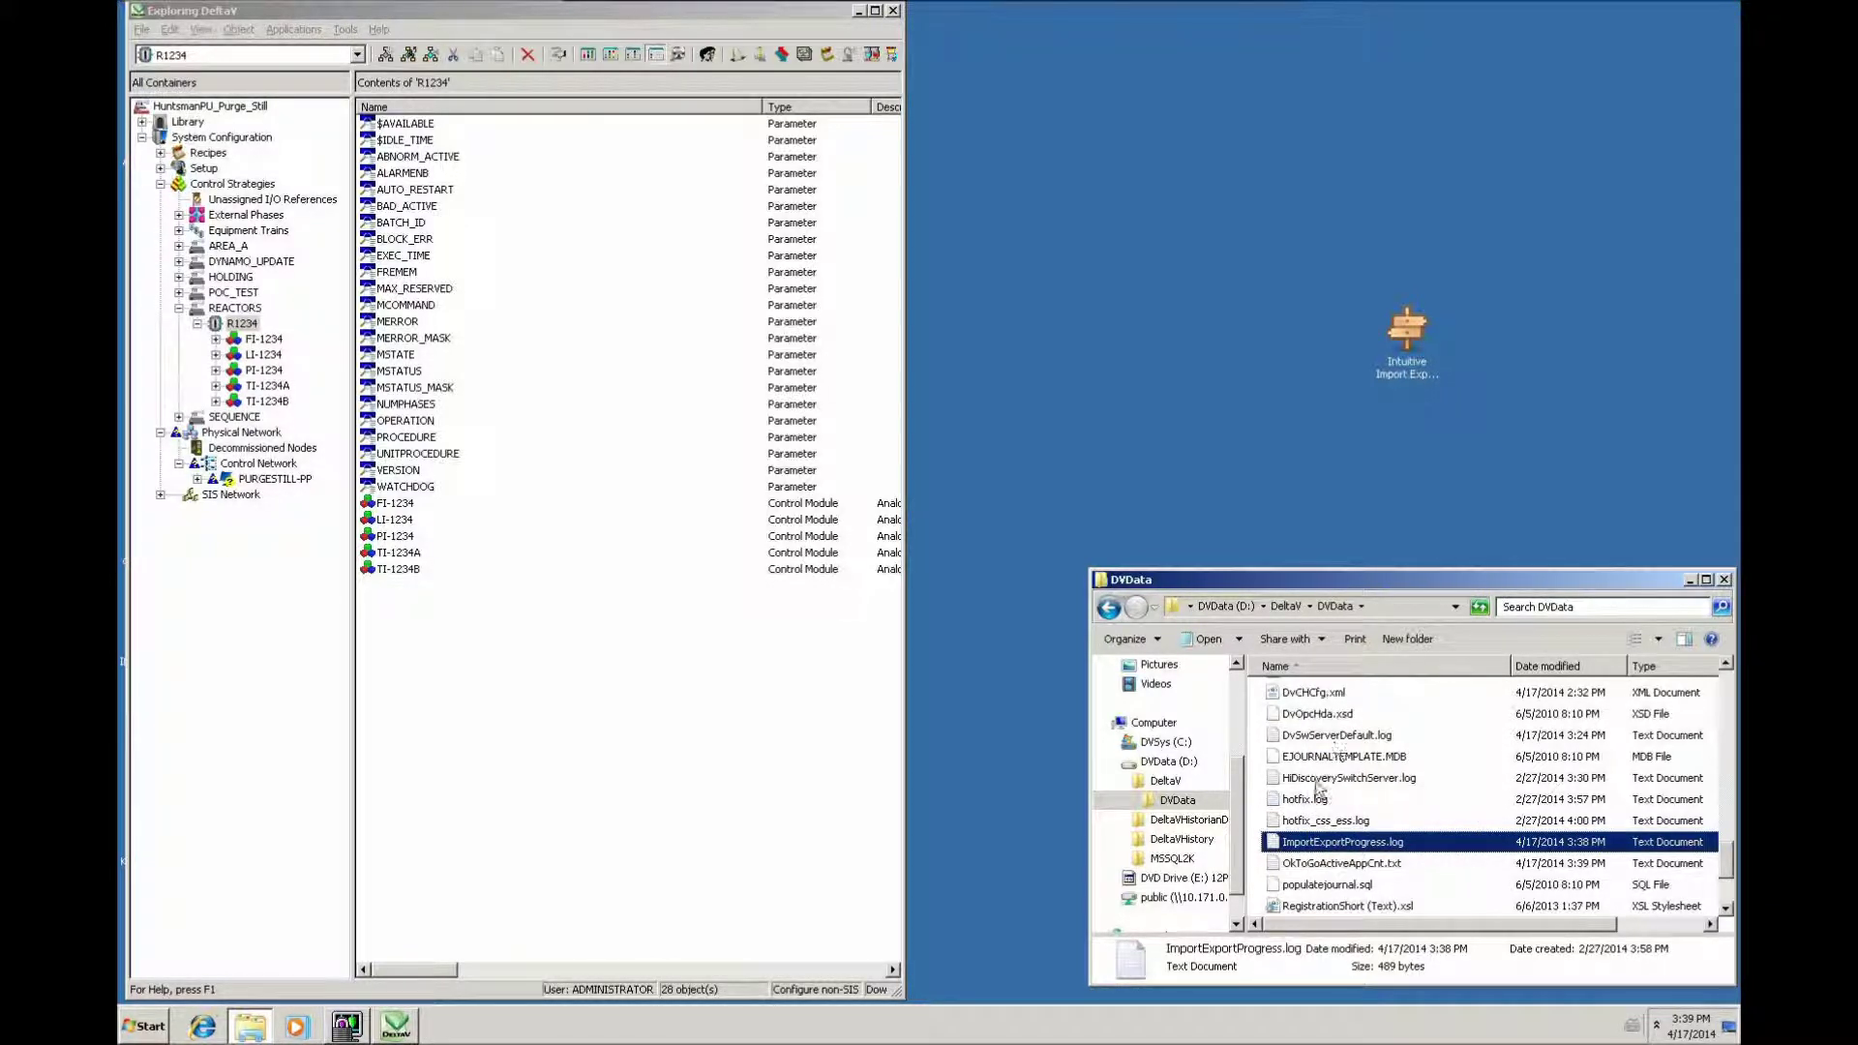
scroll(1728, 733, "up", 8)
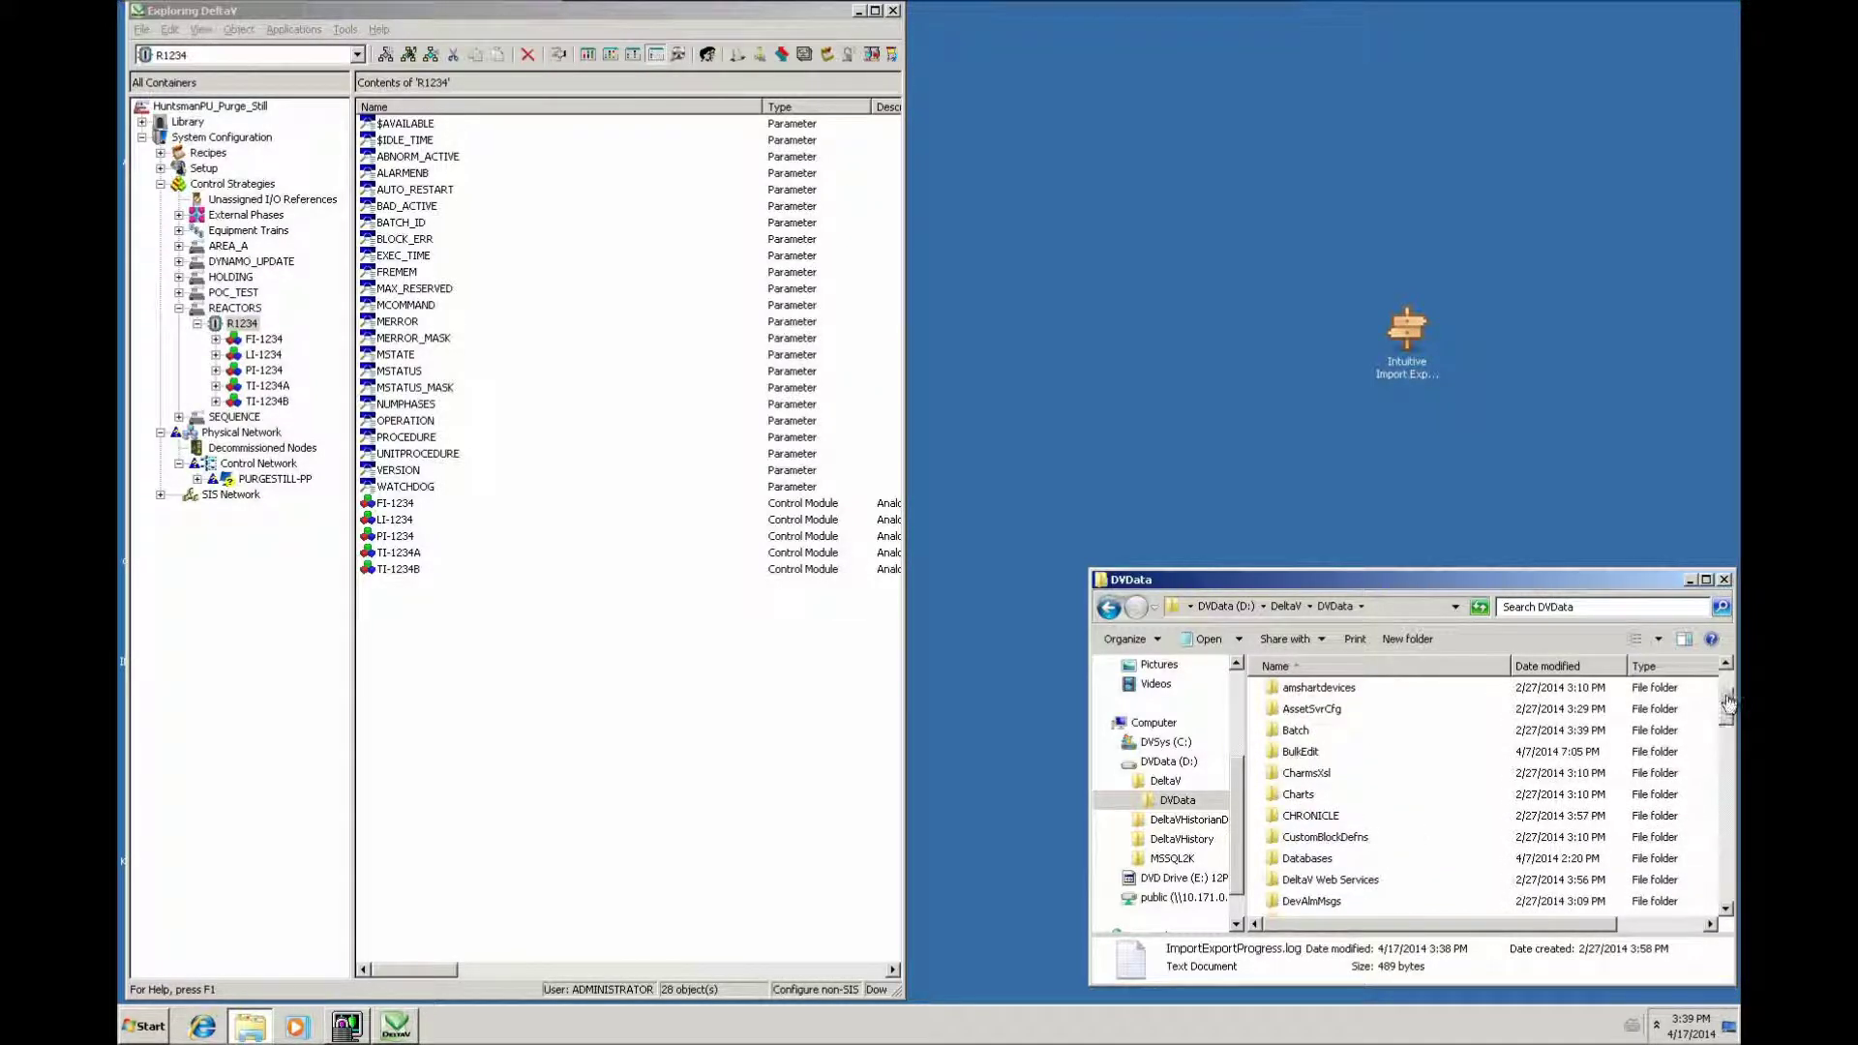
left_click(1728, 883)
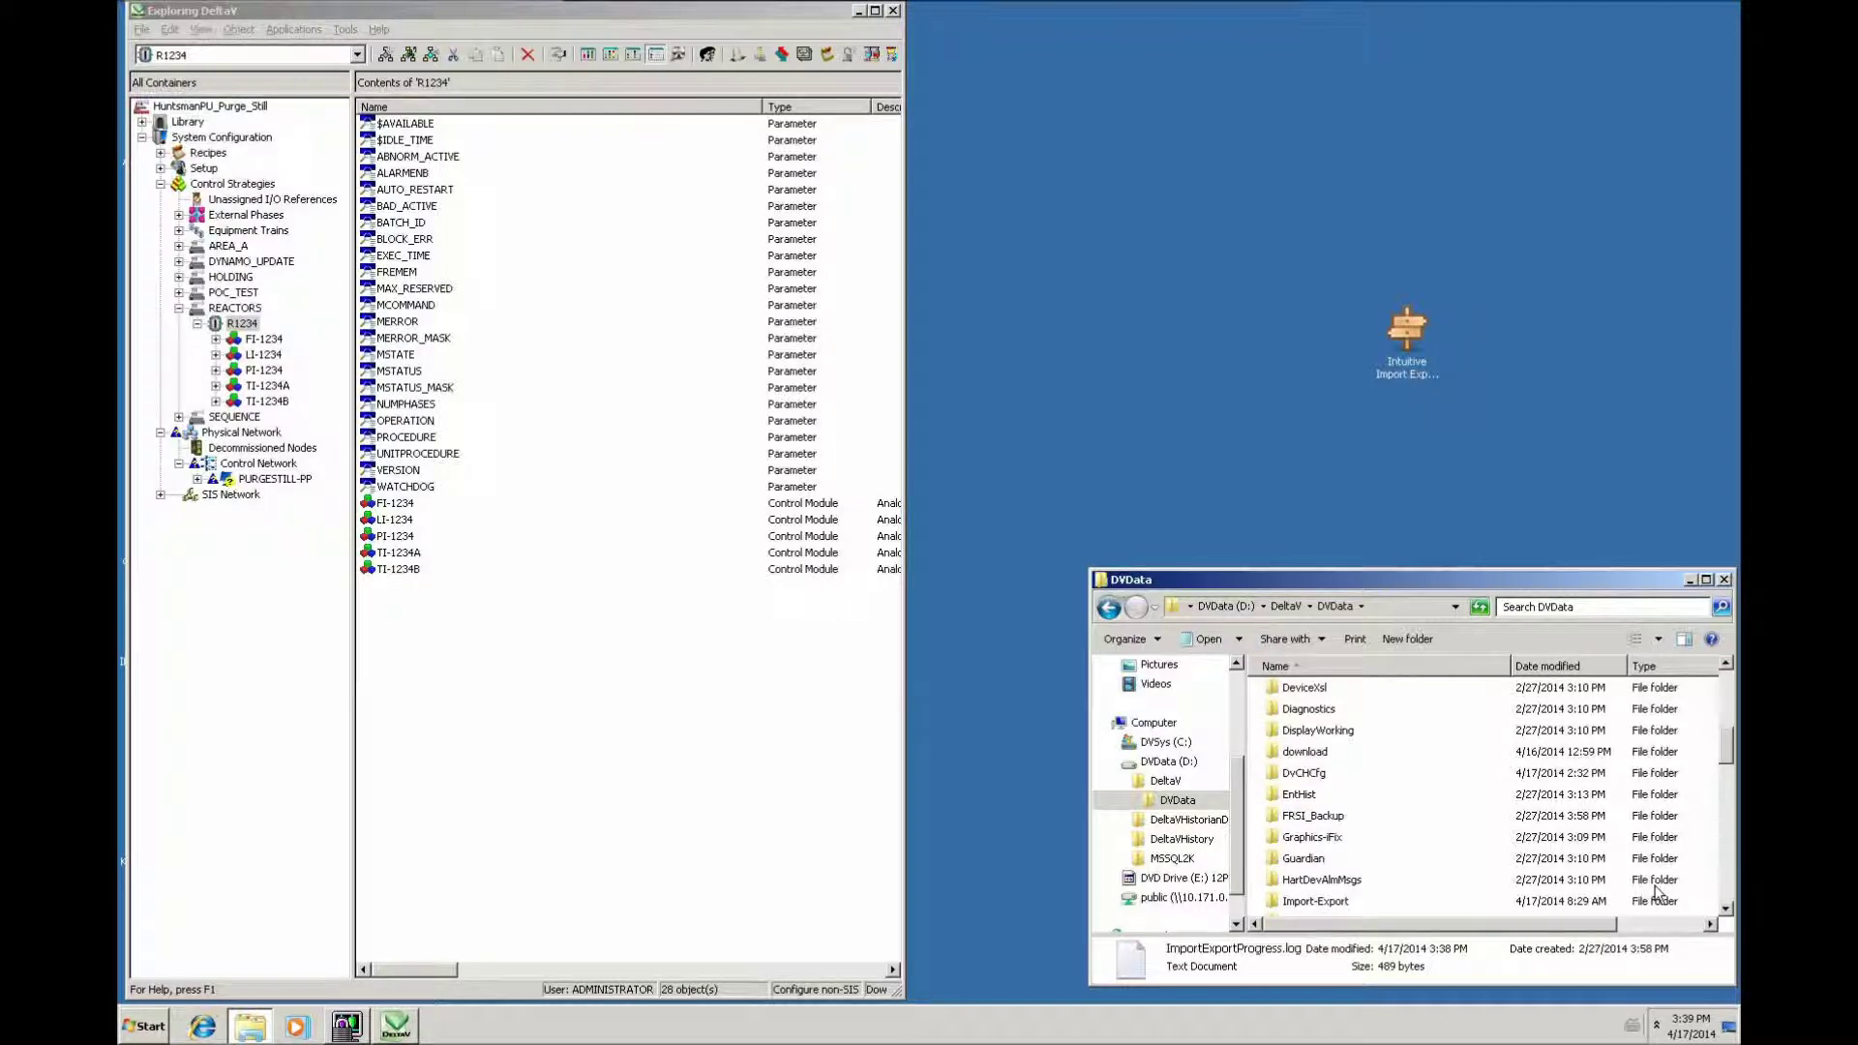
double_click(1339, 903)
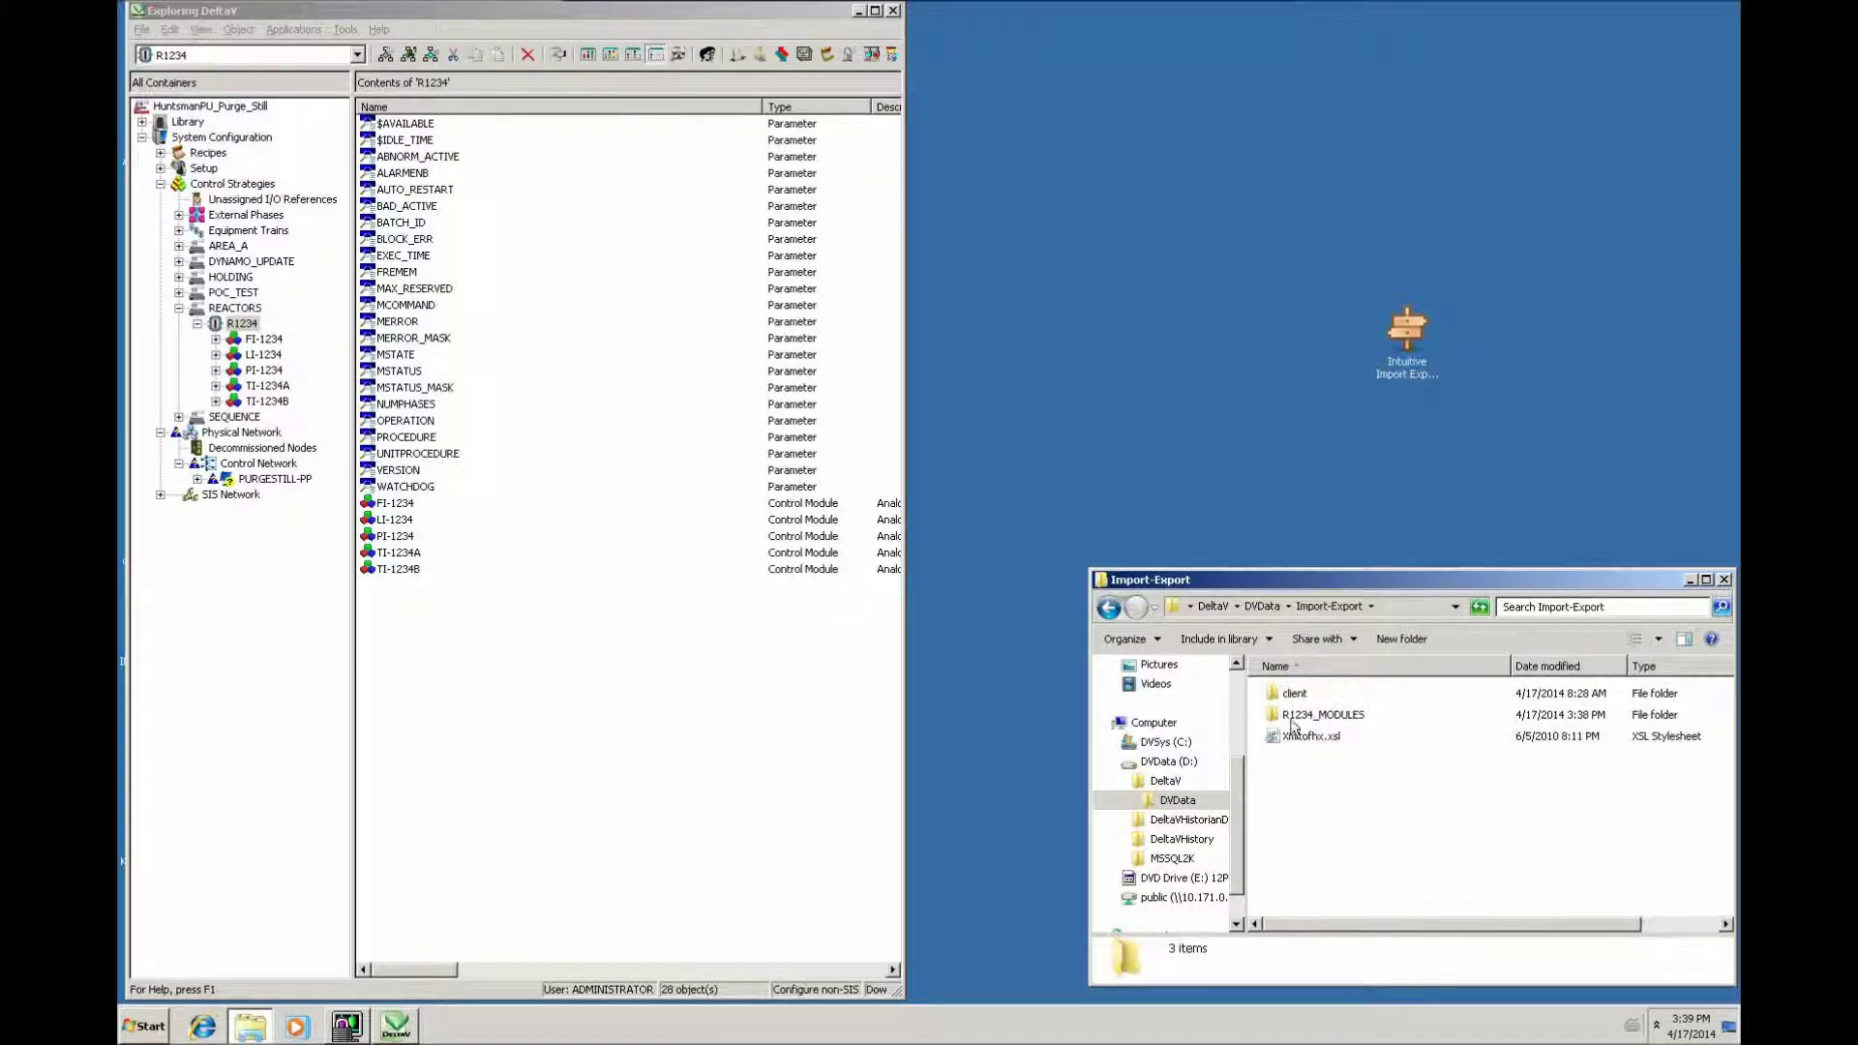
double_click(1297, 716)
right_click(1333, 825)
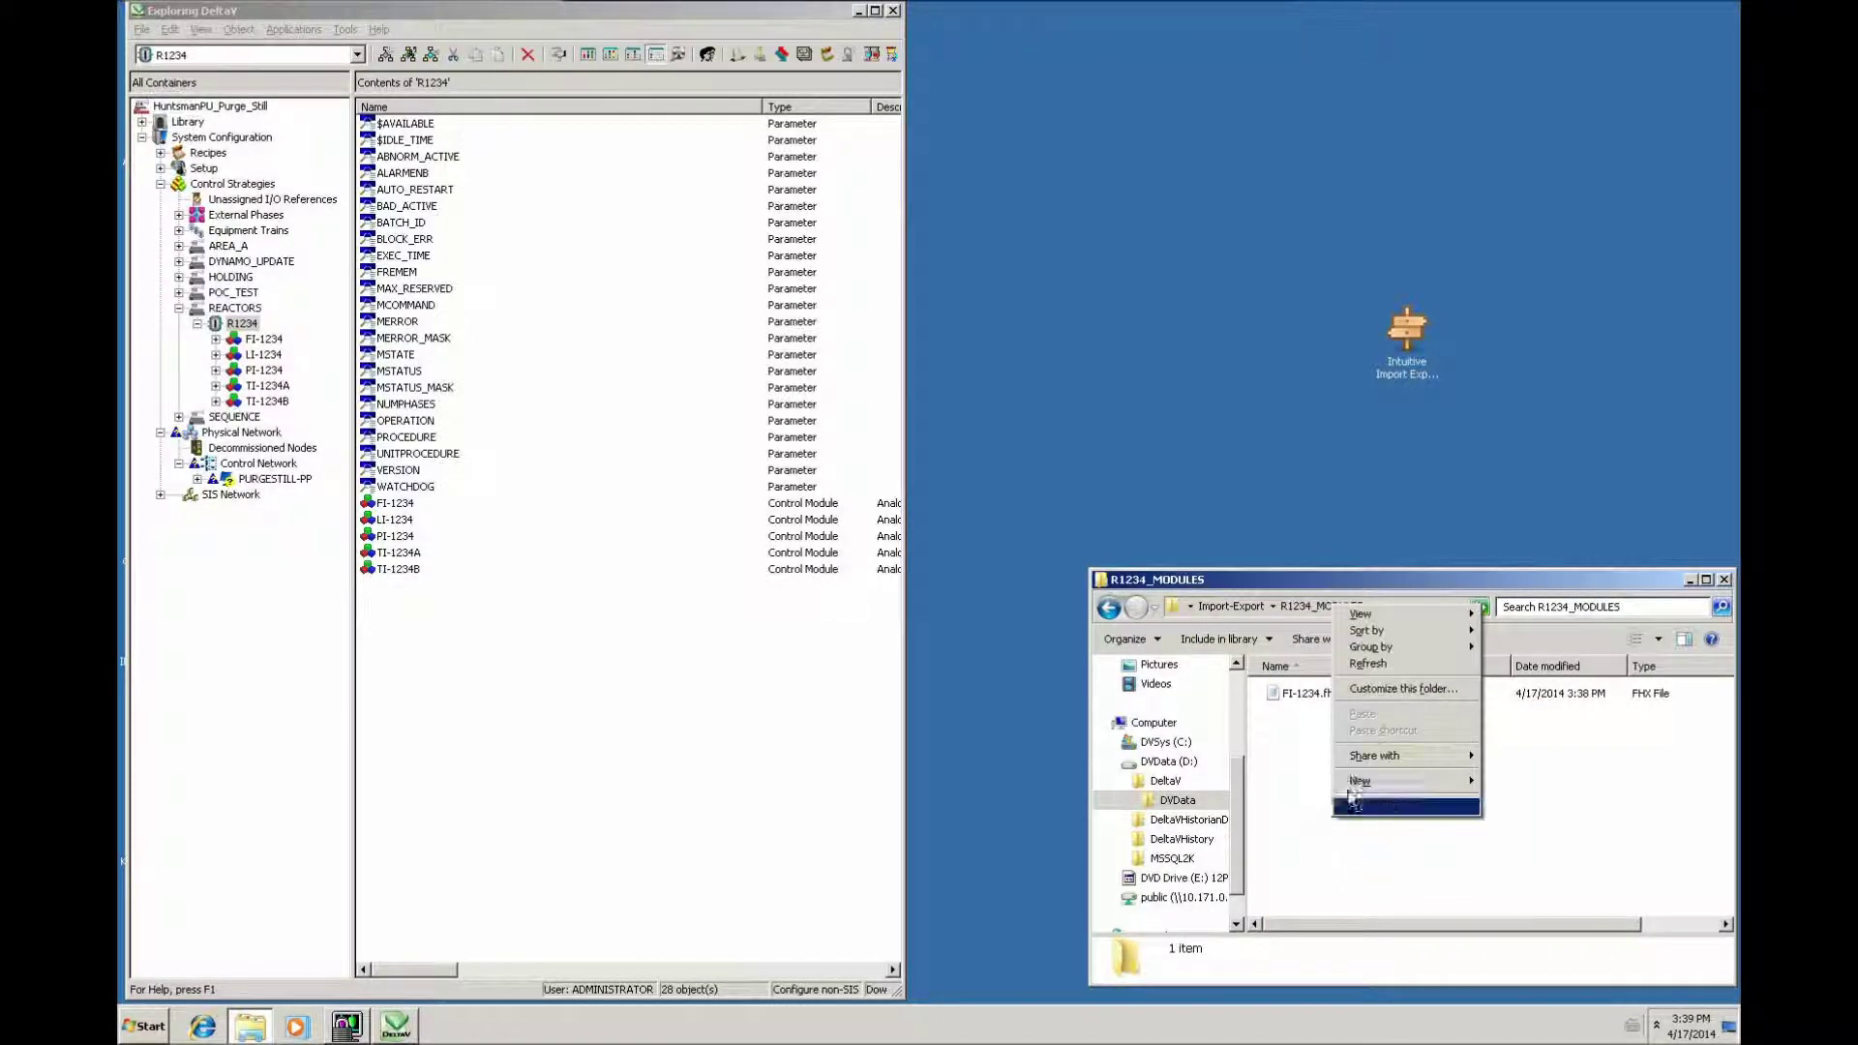
left_click(1291, 745)
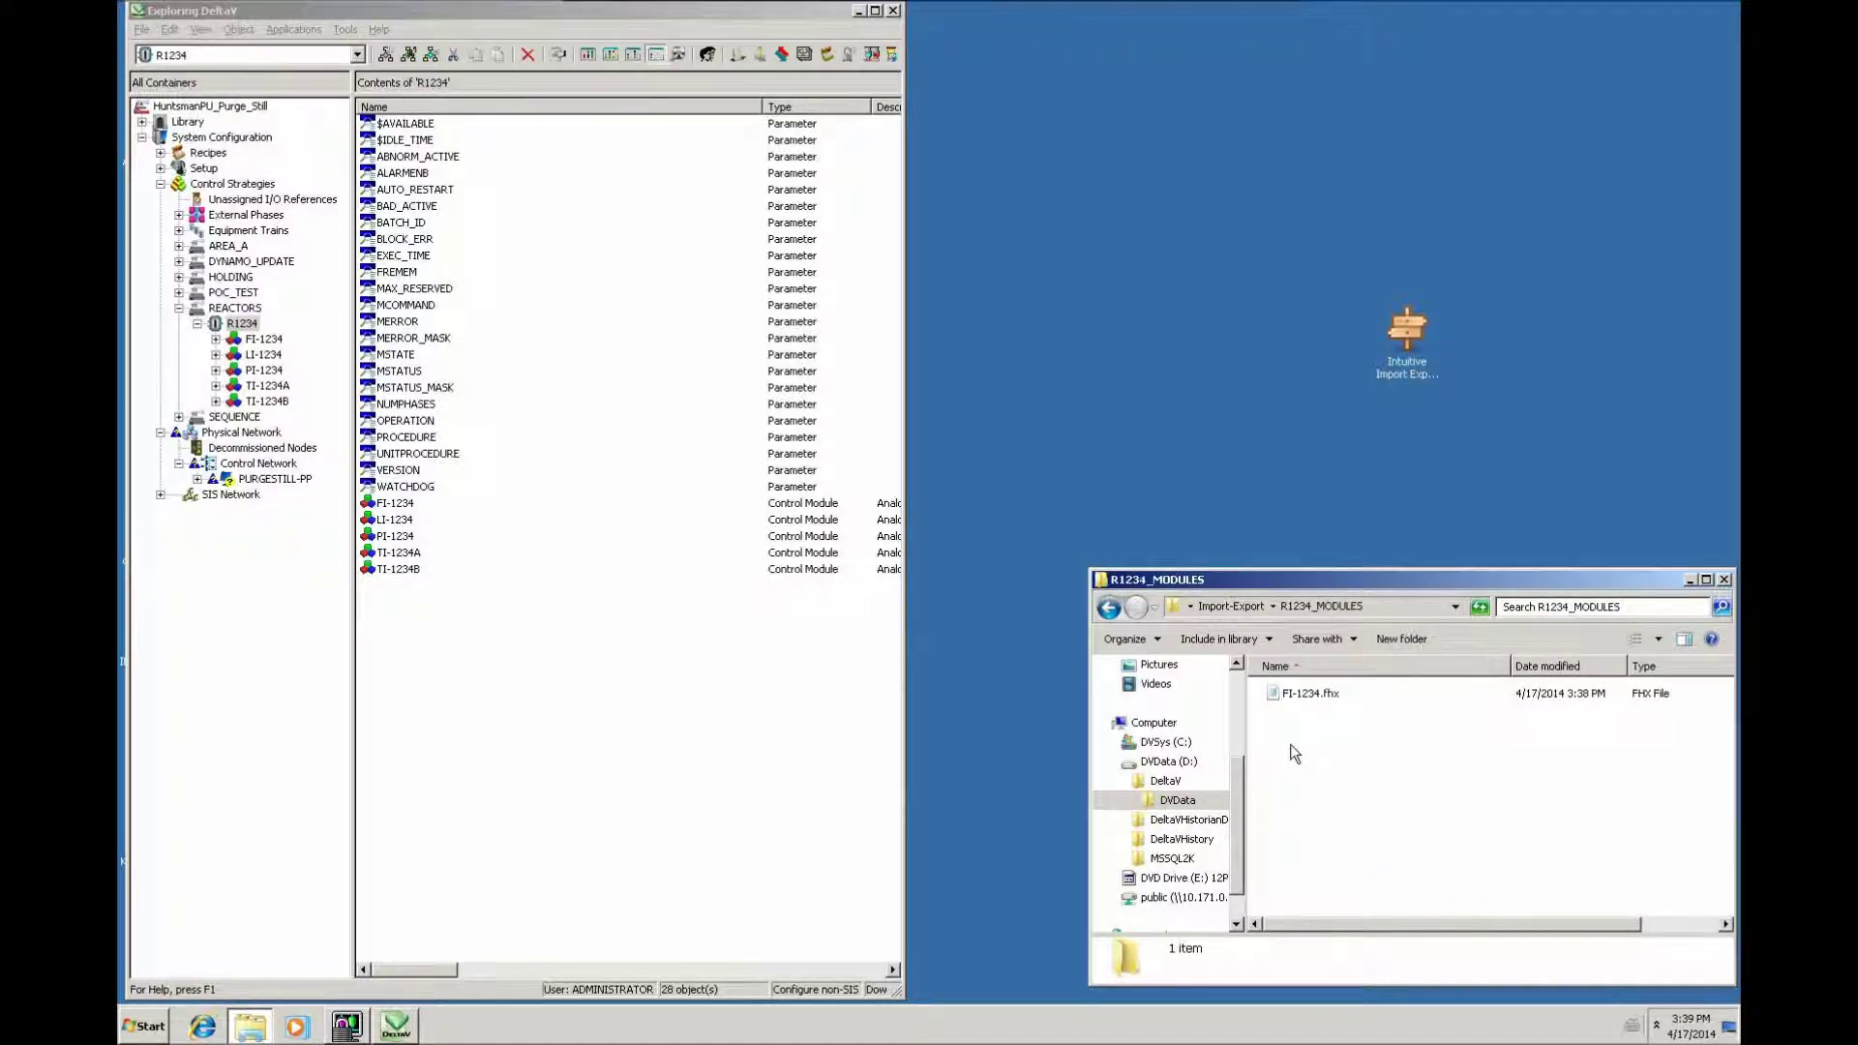
left_click(1109, 607)
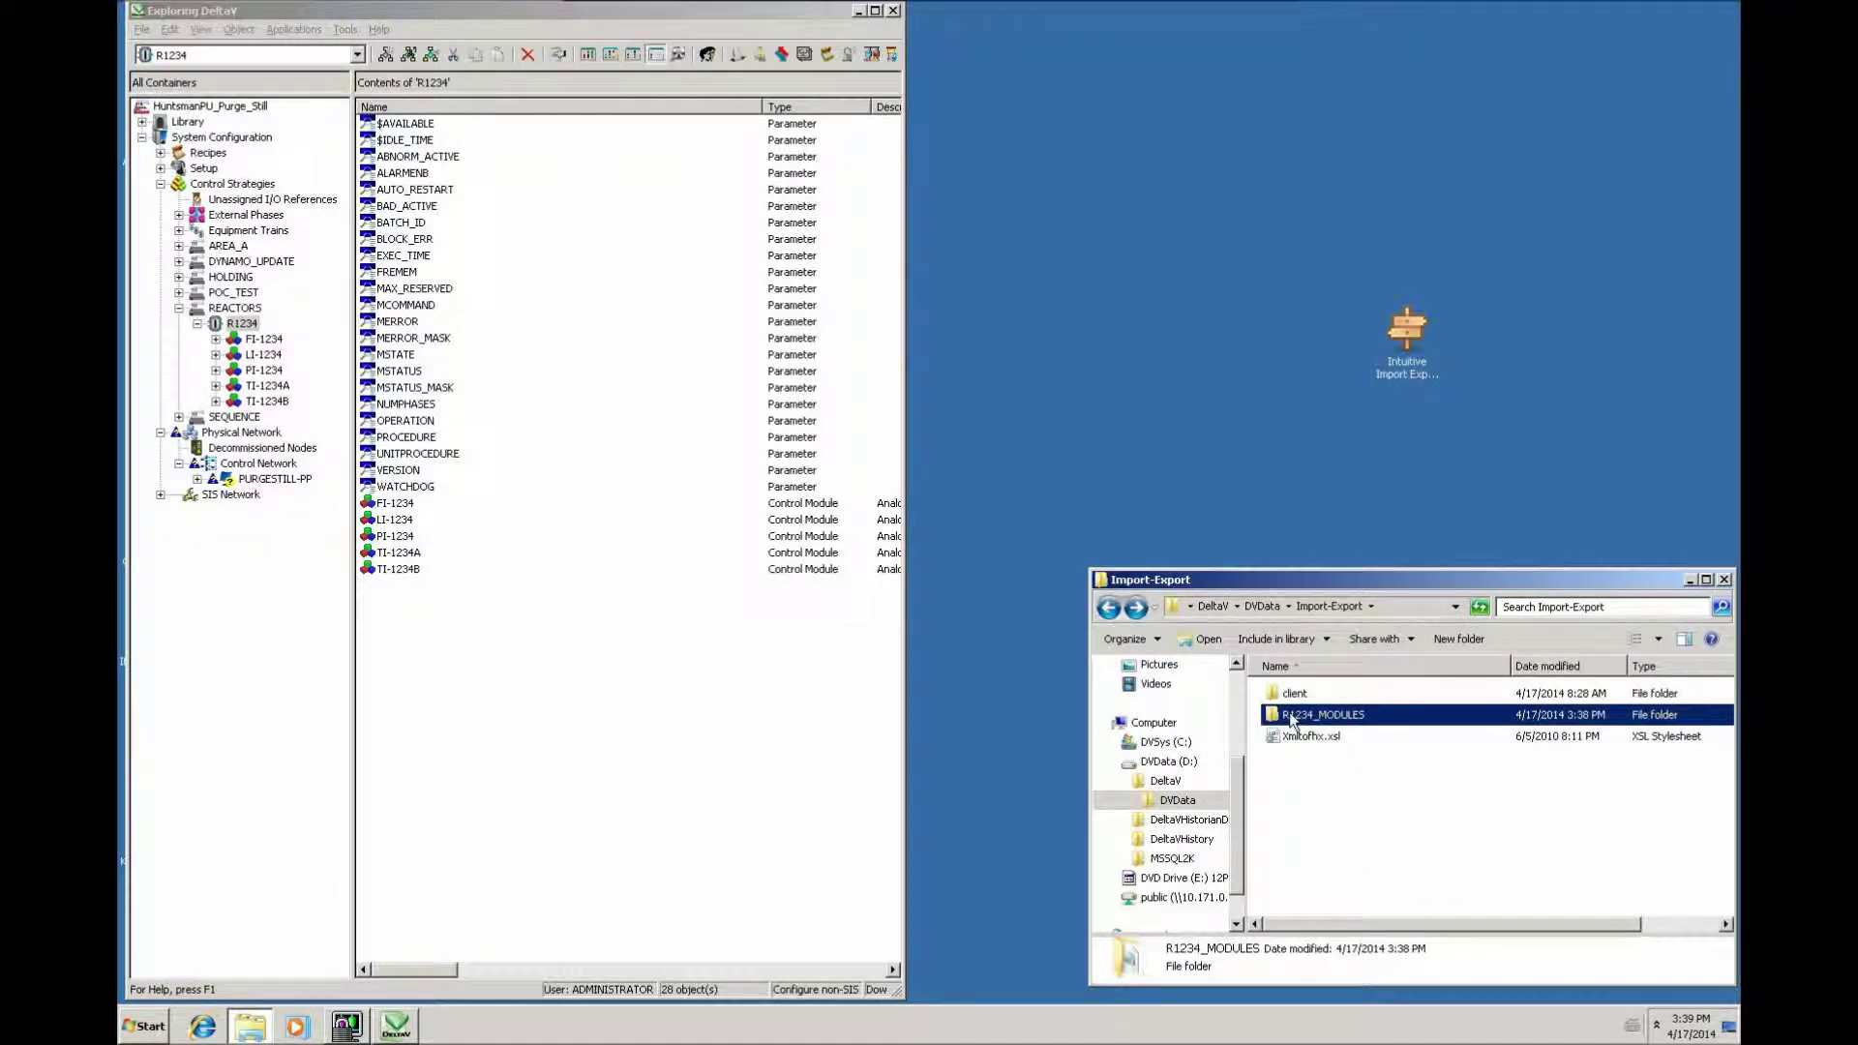
left_click(1109, 607)
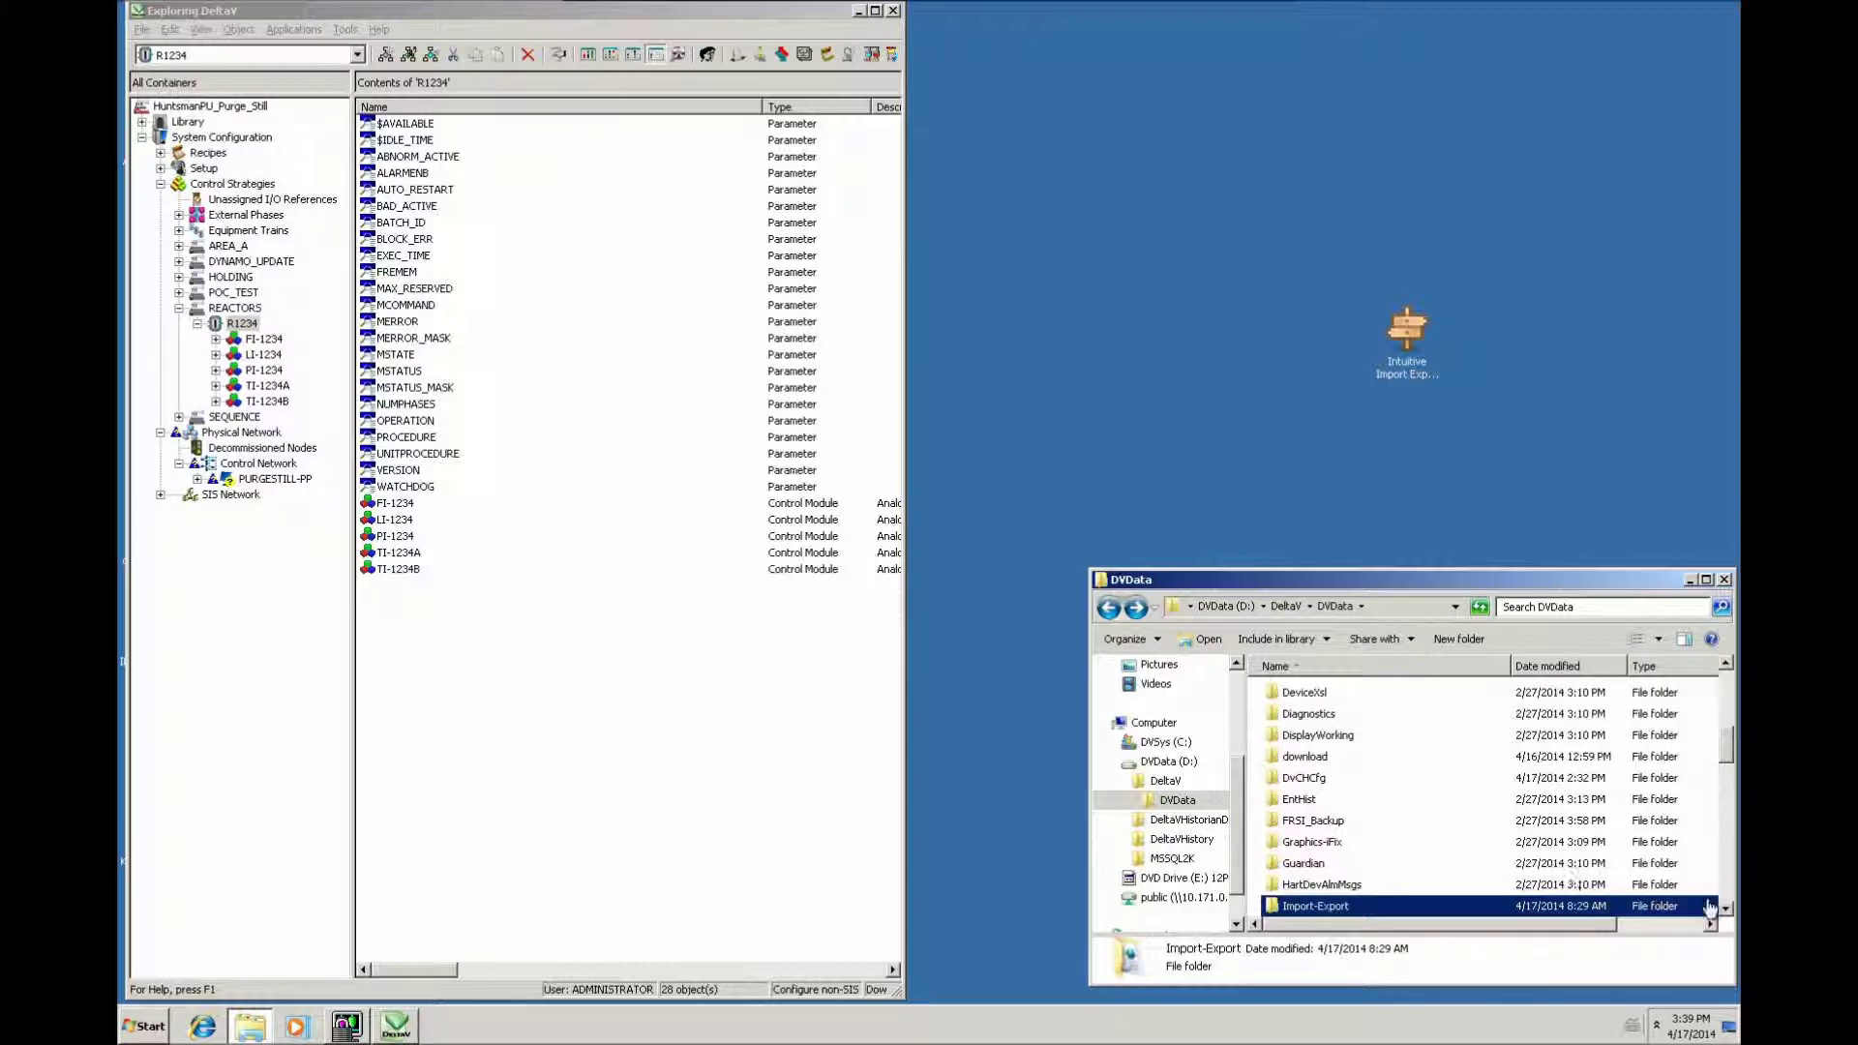
- Select and copy ImportExportProgress.log again in the DVData folder
left_click(1728, 892)
left_click(1728, 892)
left_click(1728, 891)
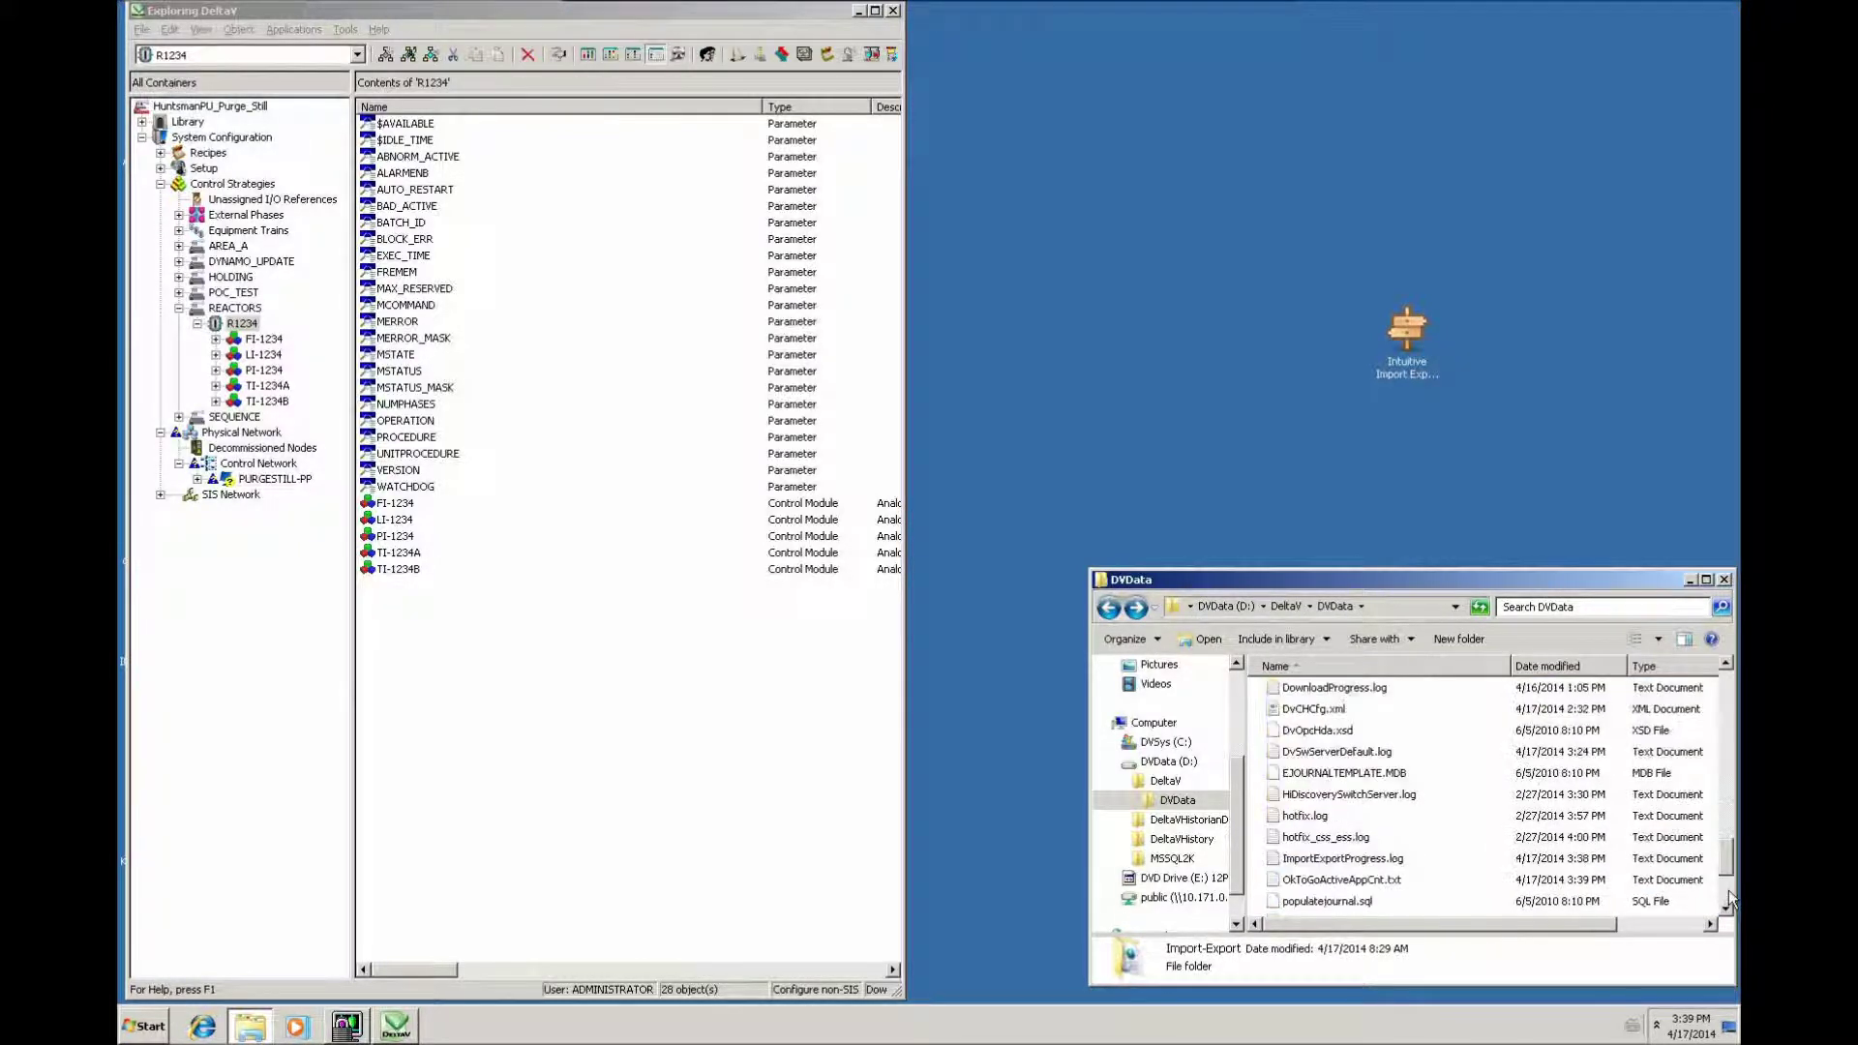
left_click(1370, 865)
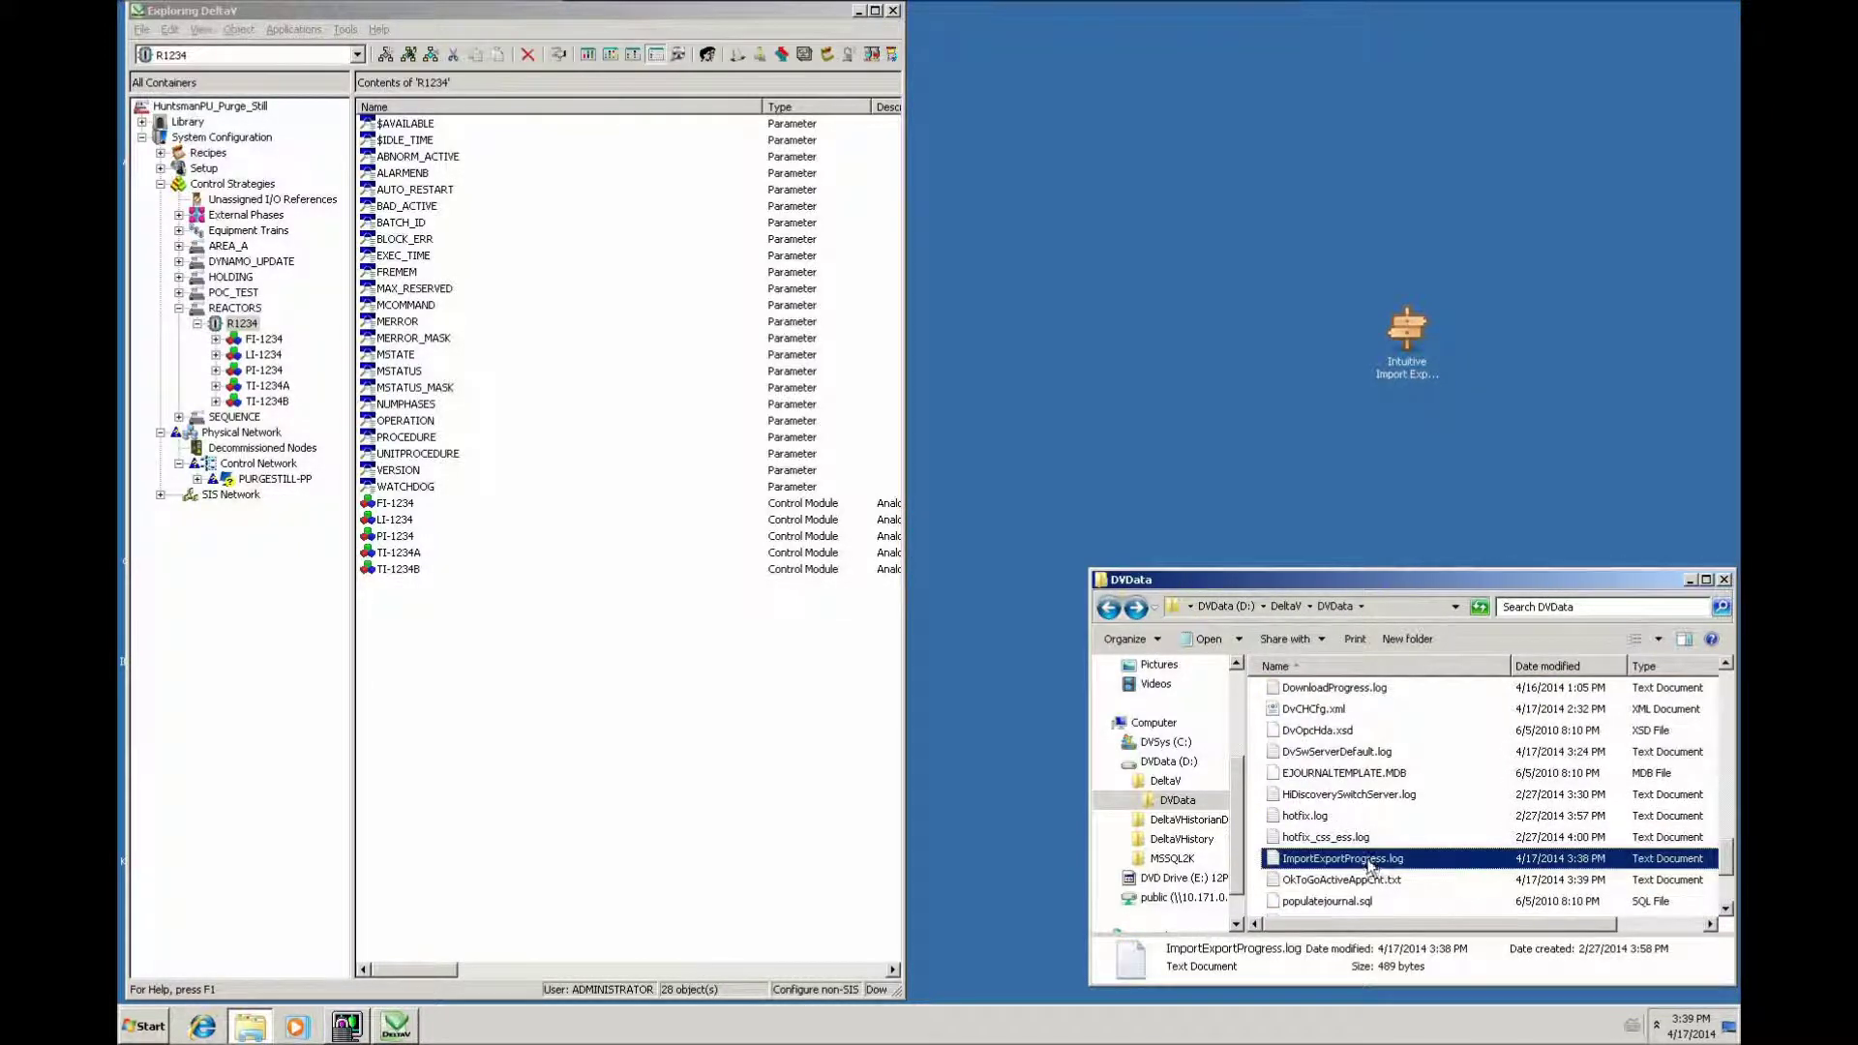
right_click(1369, 864)
left_click(1398, 800)
- Paste the log into Import-Export\R1234_MODULES next to FI-1234.fhx
left_click(1108, 608)
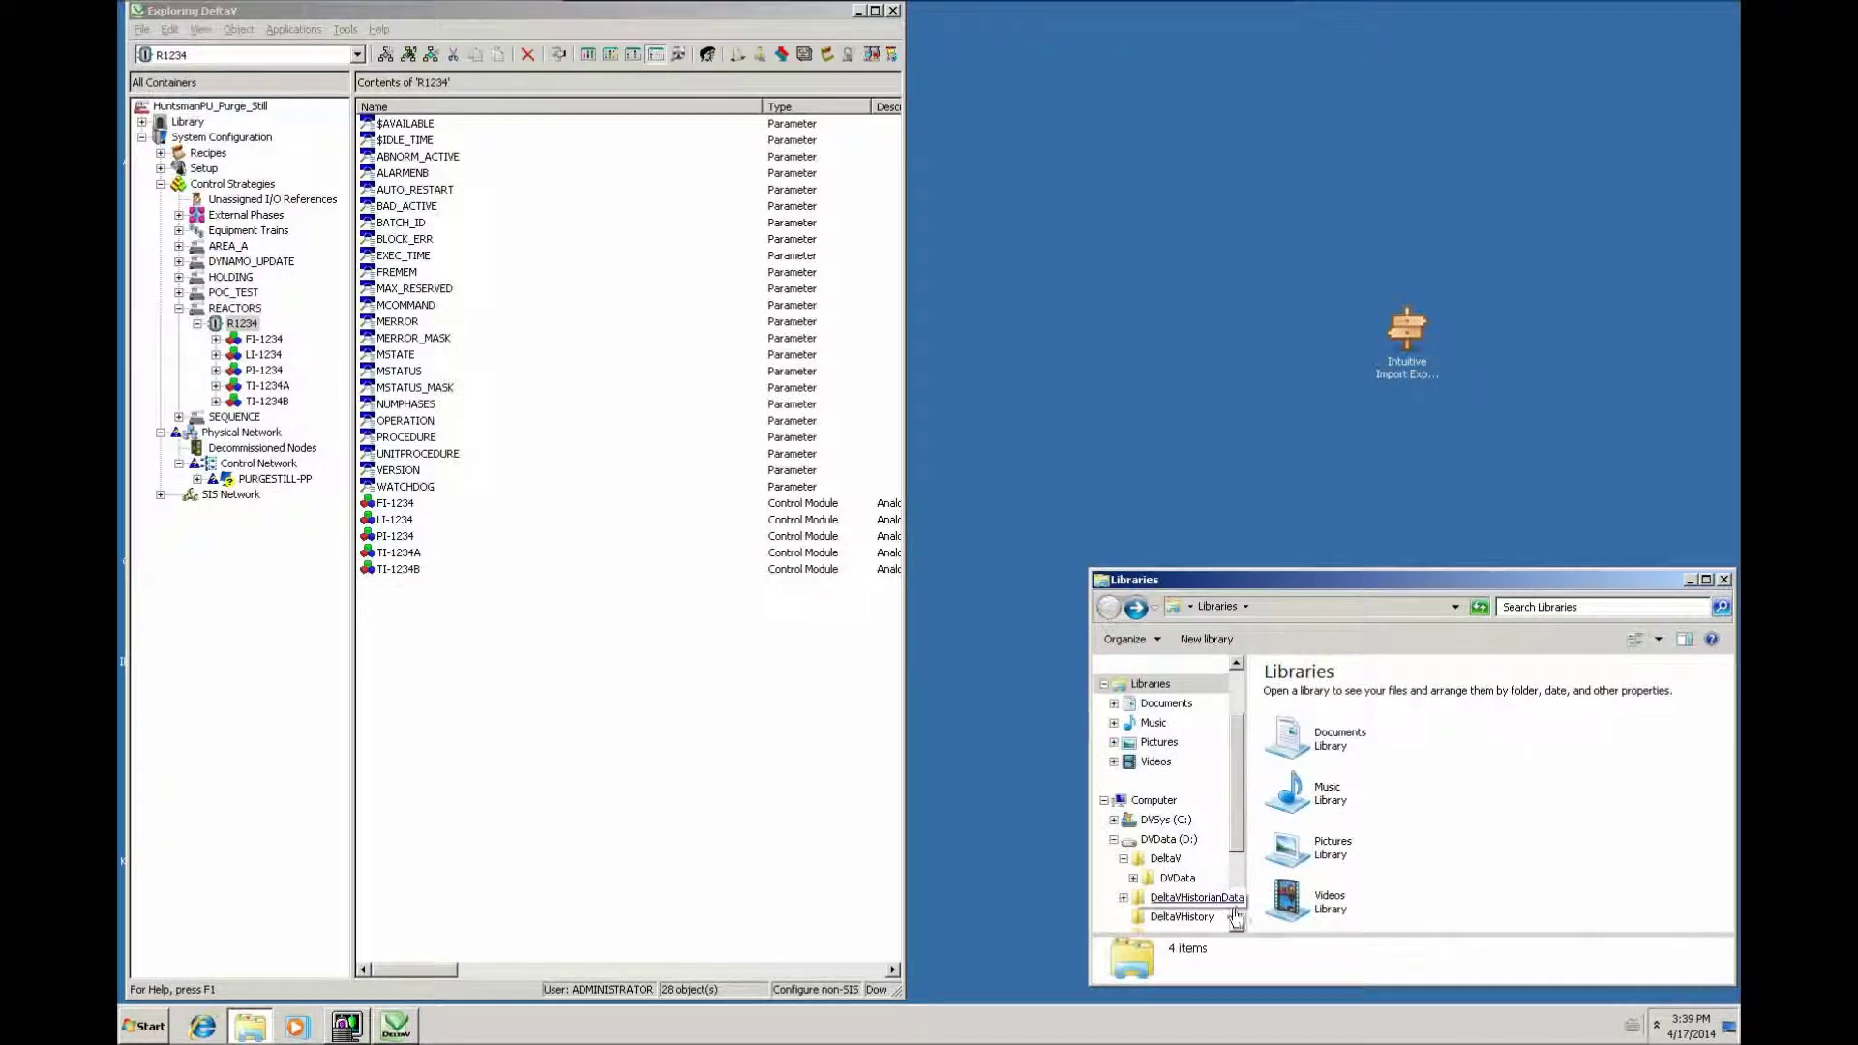
left_click(1177, 878)
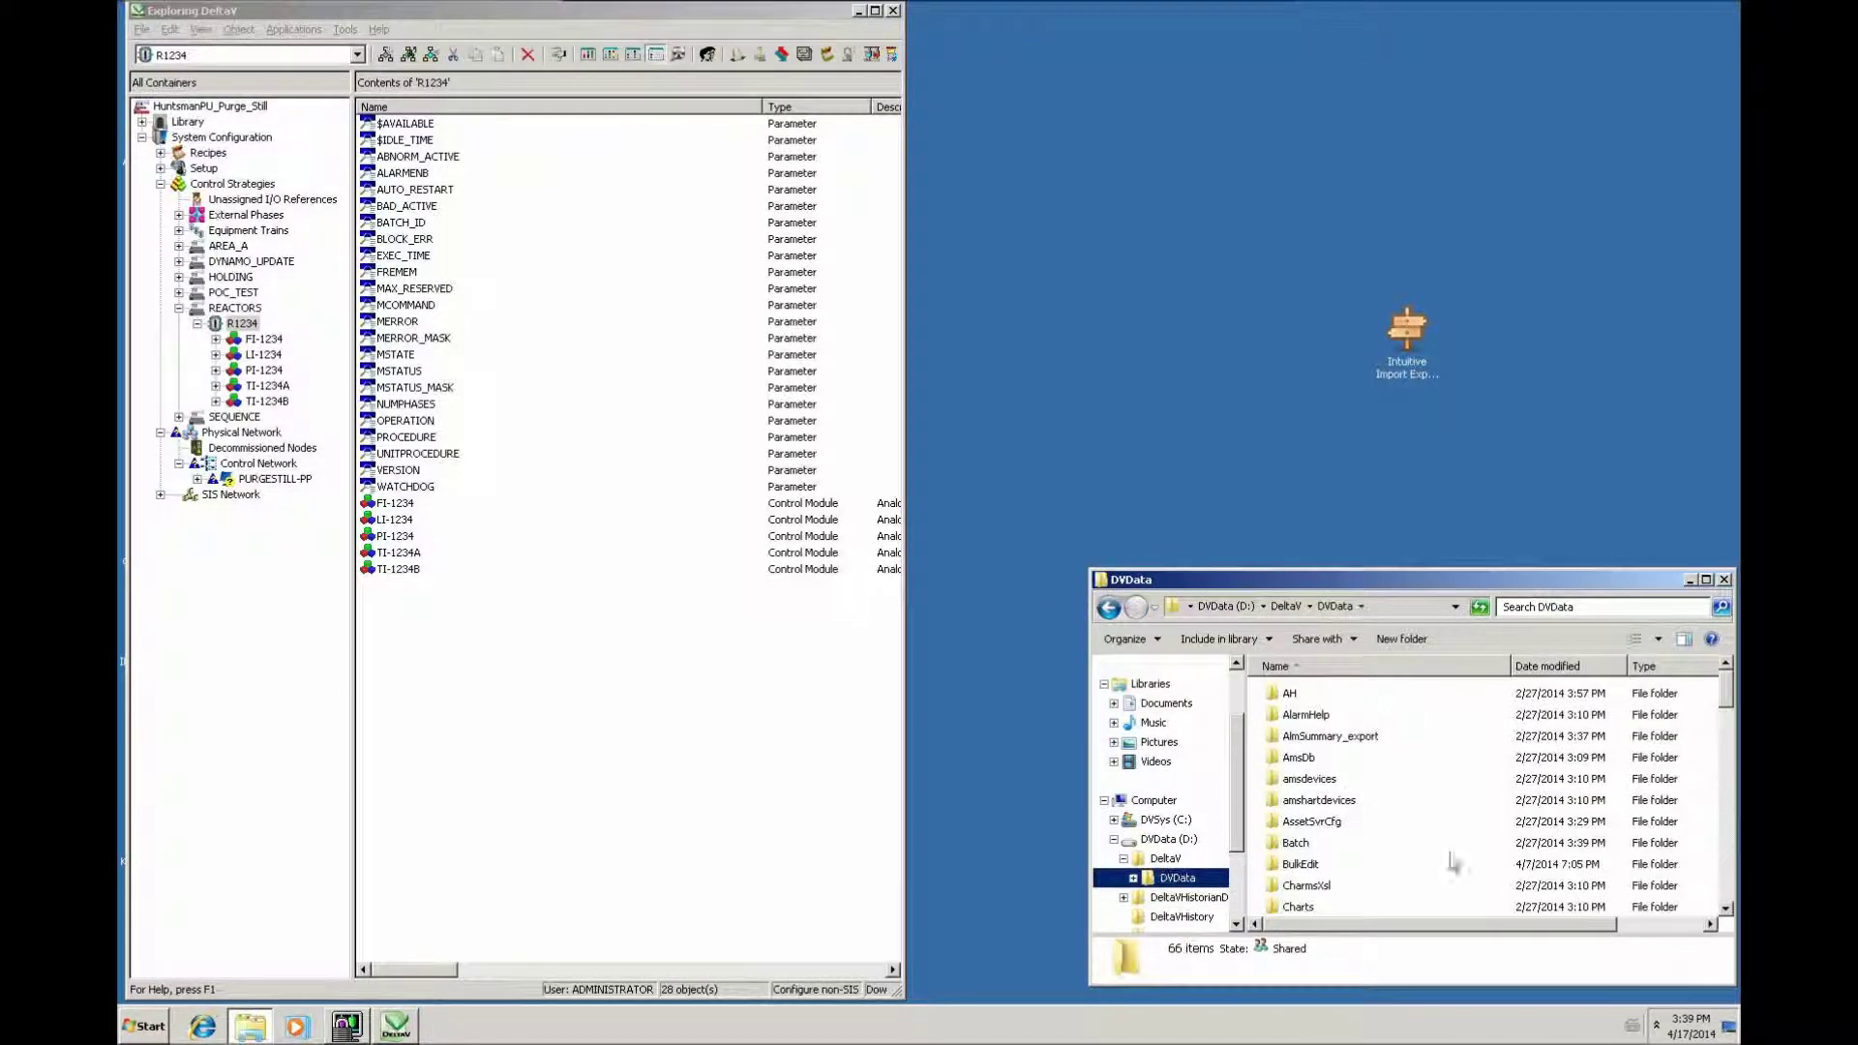
scroll(1727, 884, "down", 6)
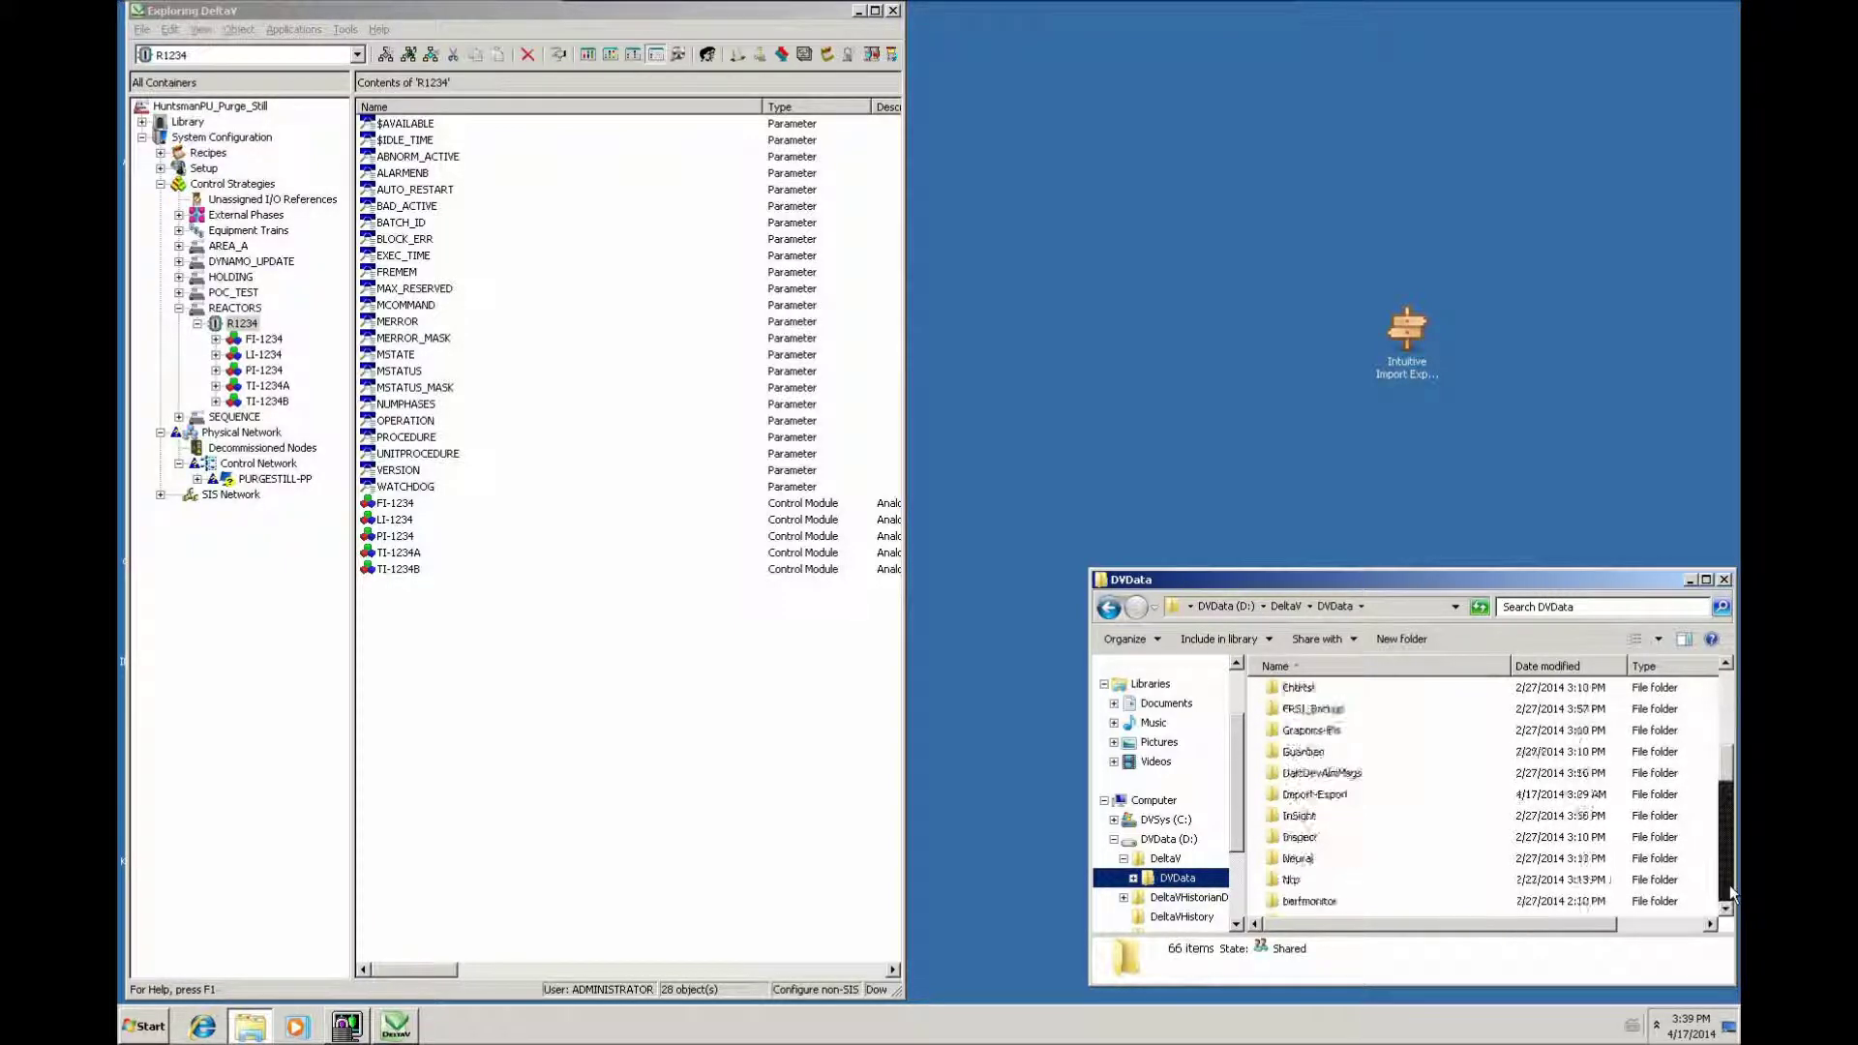
double_click(1321, 795)
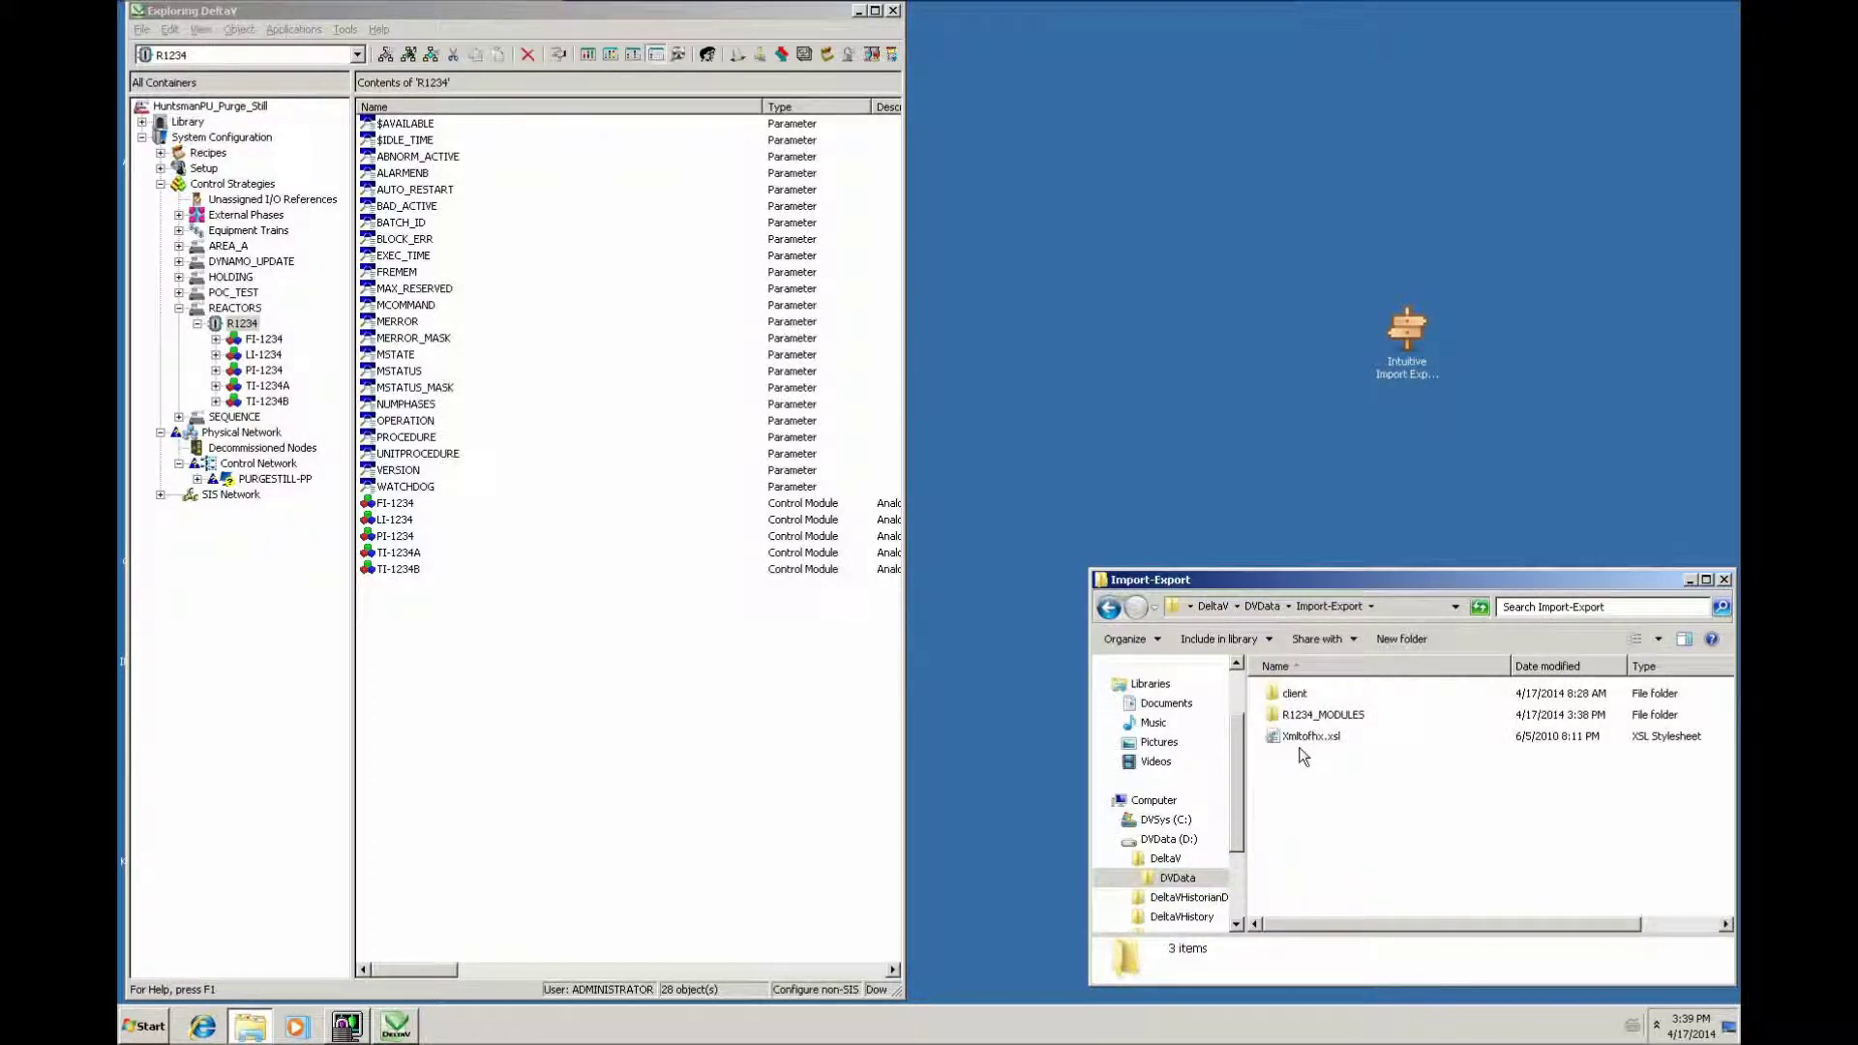
double_click(1301, 716)
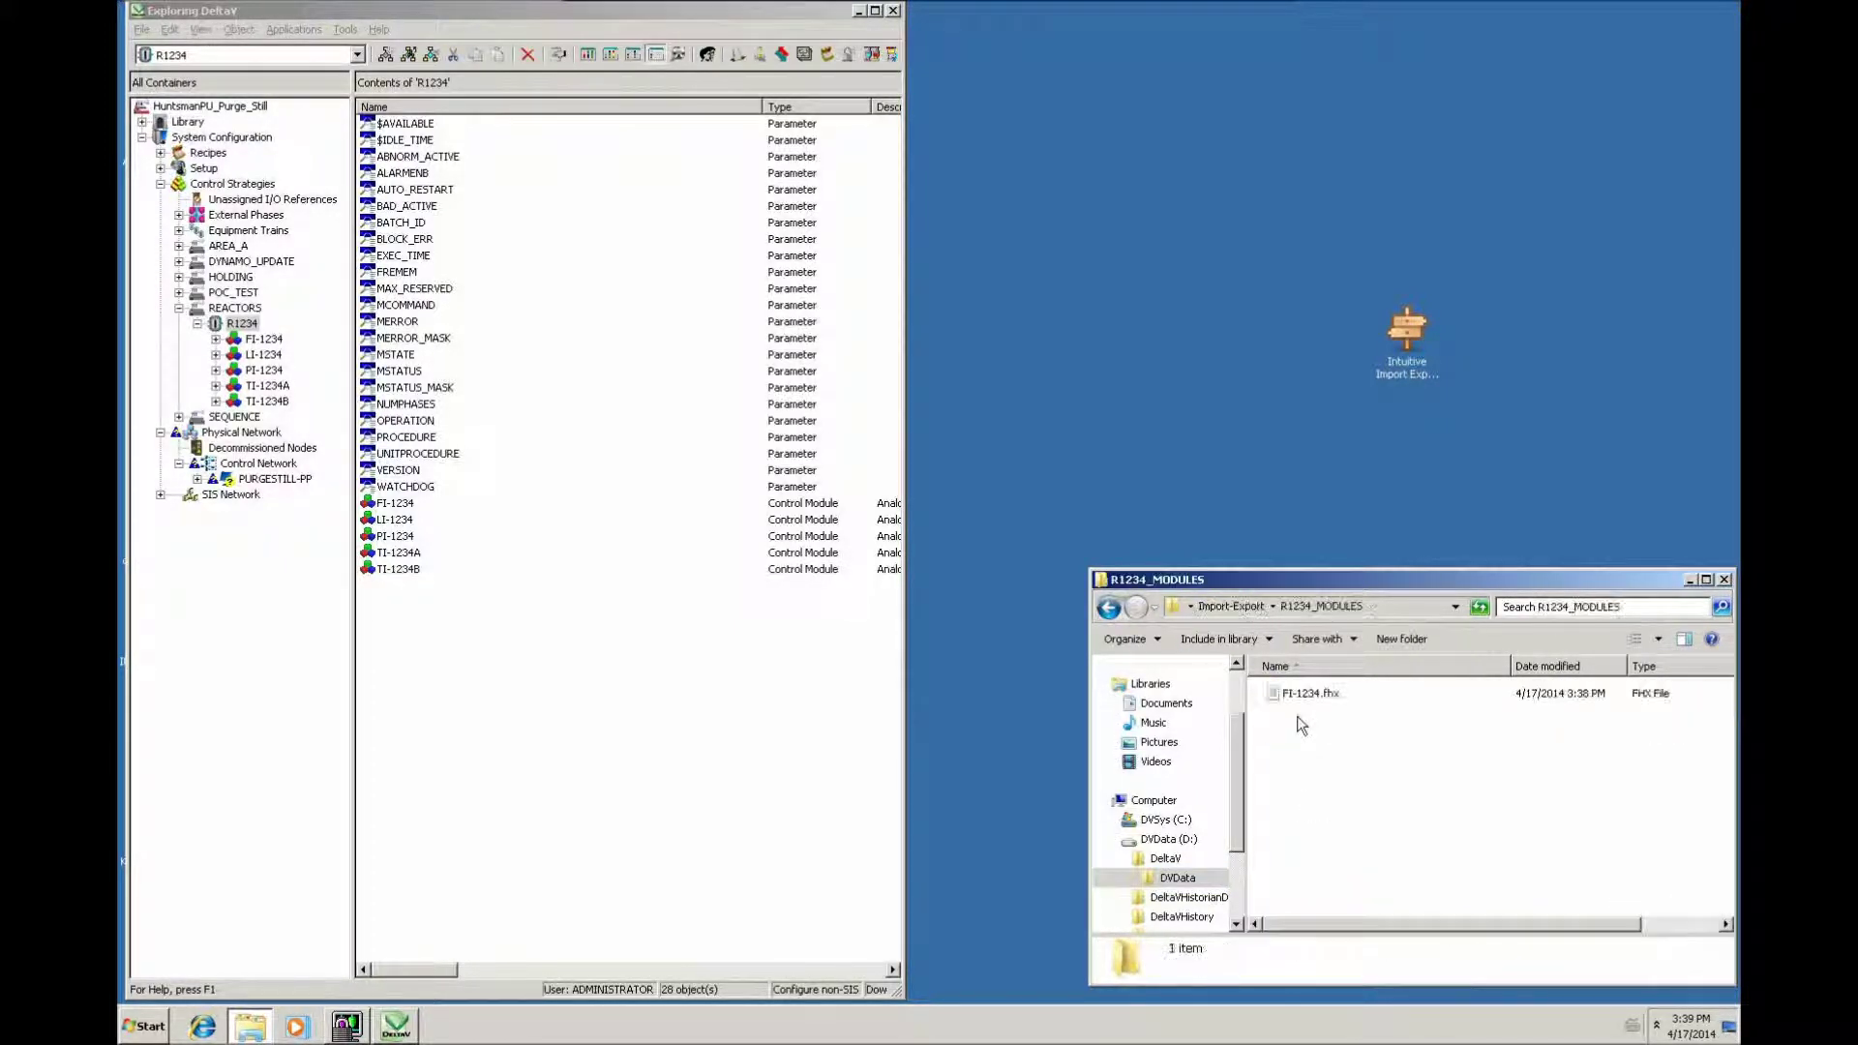
right_click(1309, 769)
left_click(1342, 874)
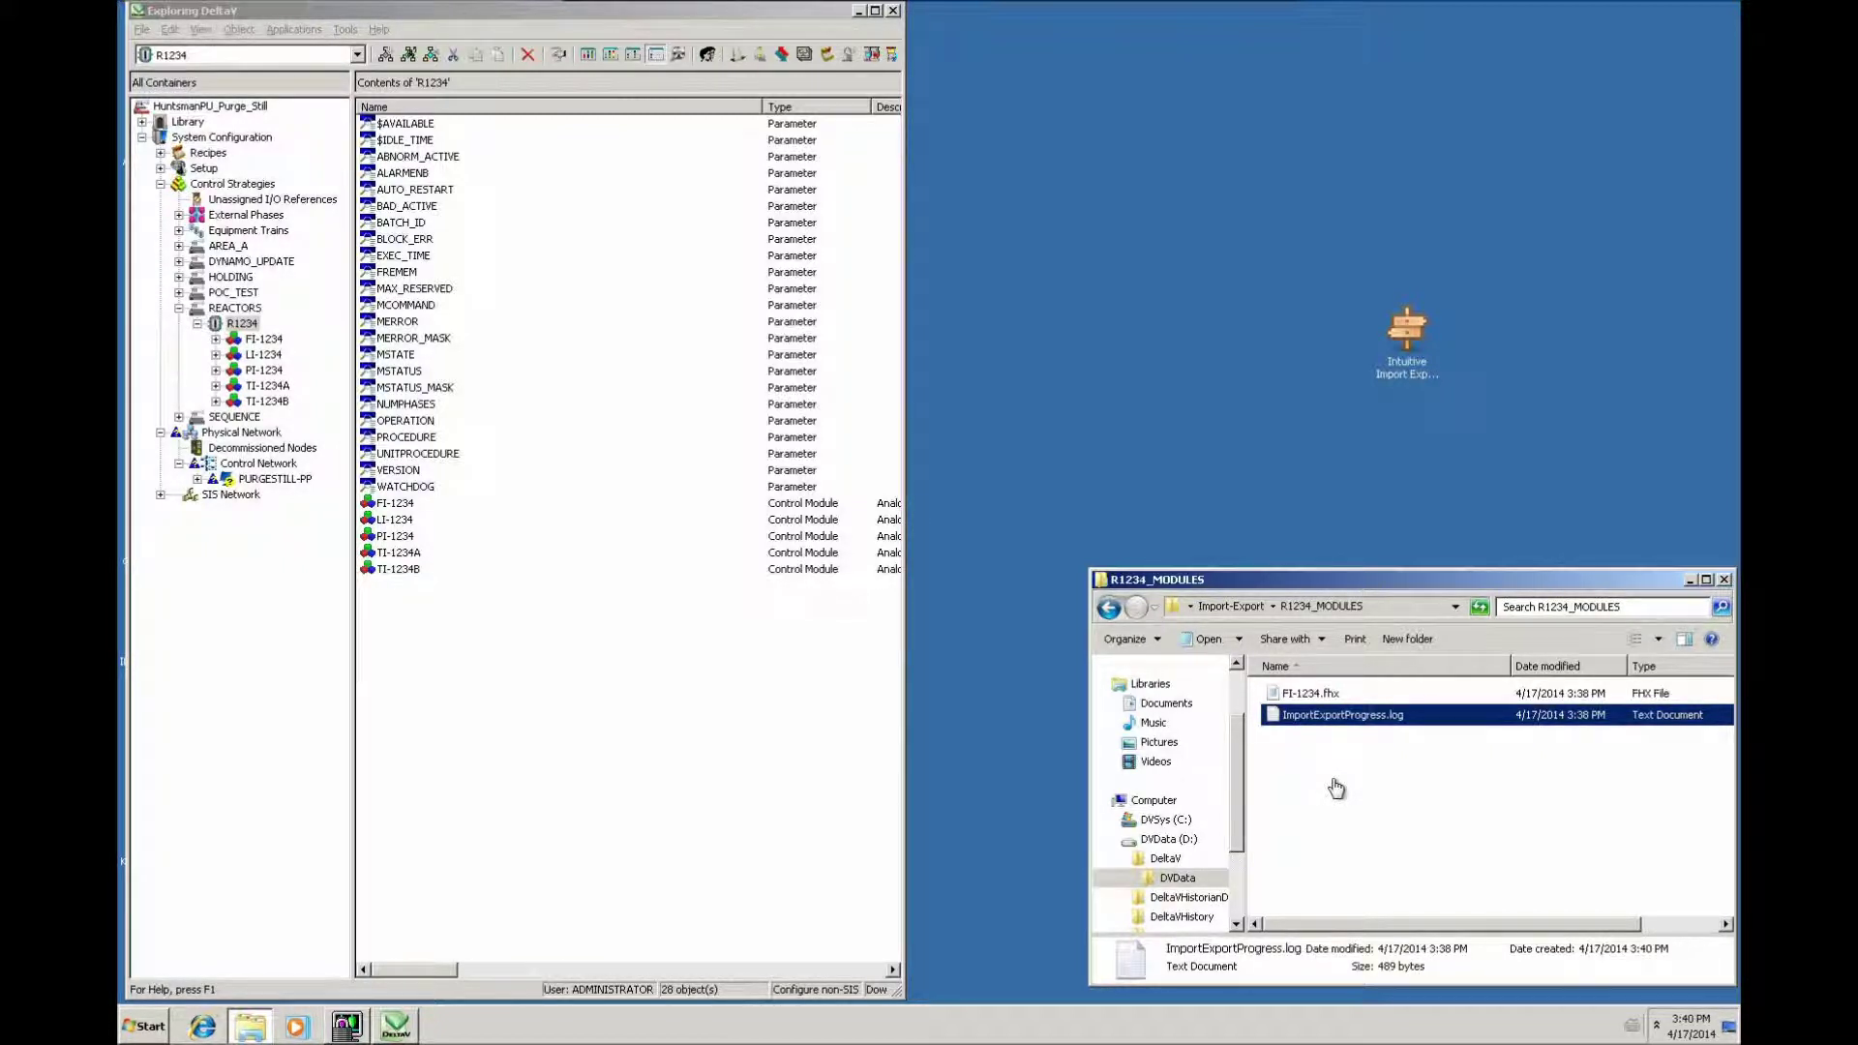
- Rename the pasted log to 'FI-1234 ImportExportProgress.log' using the module name copied from it
double_click(1273, 718)
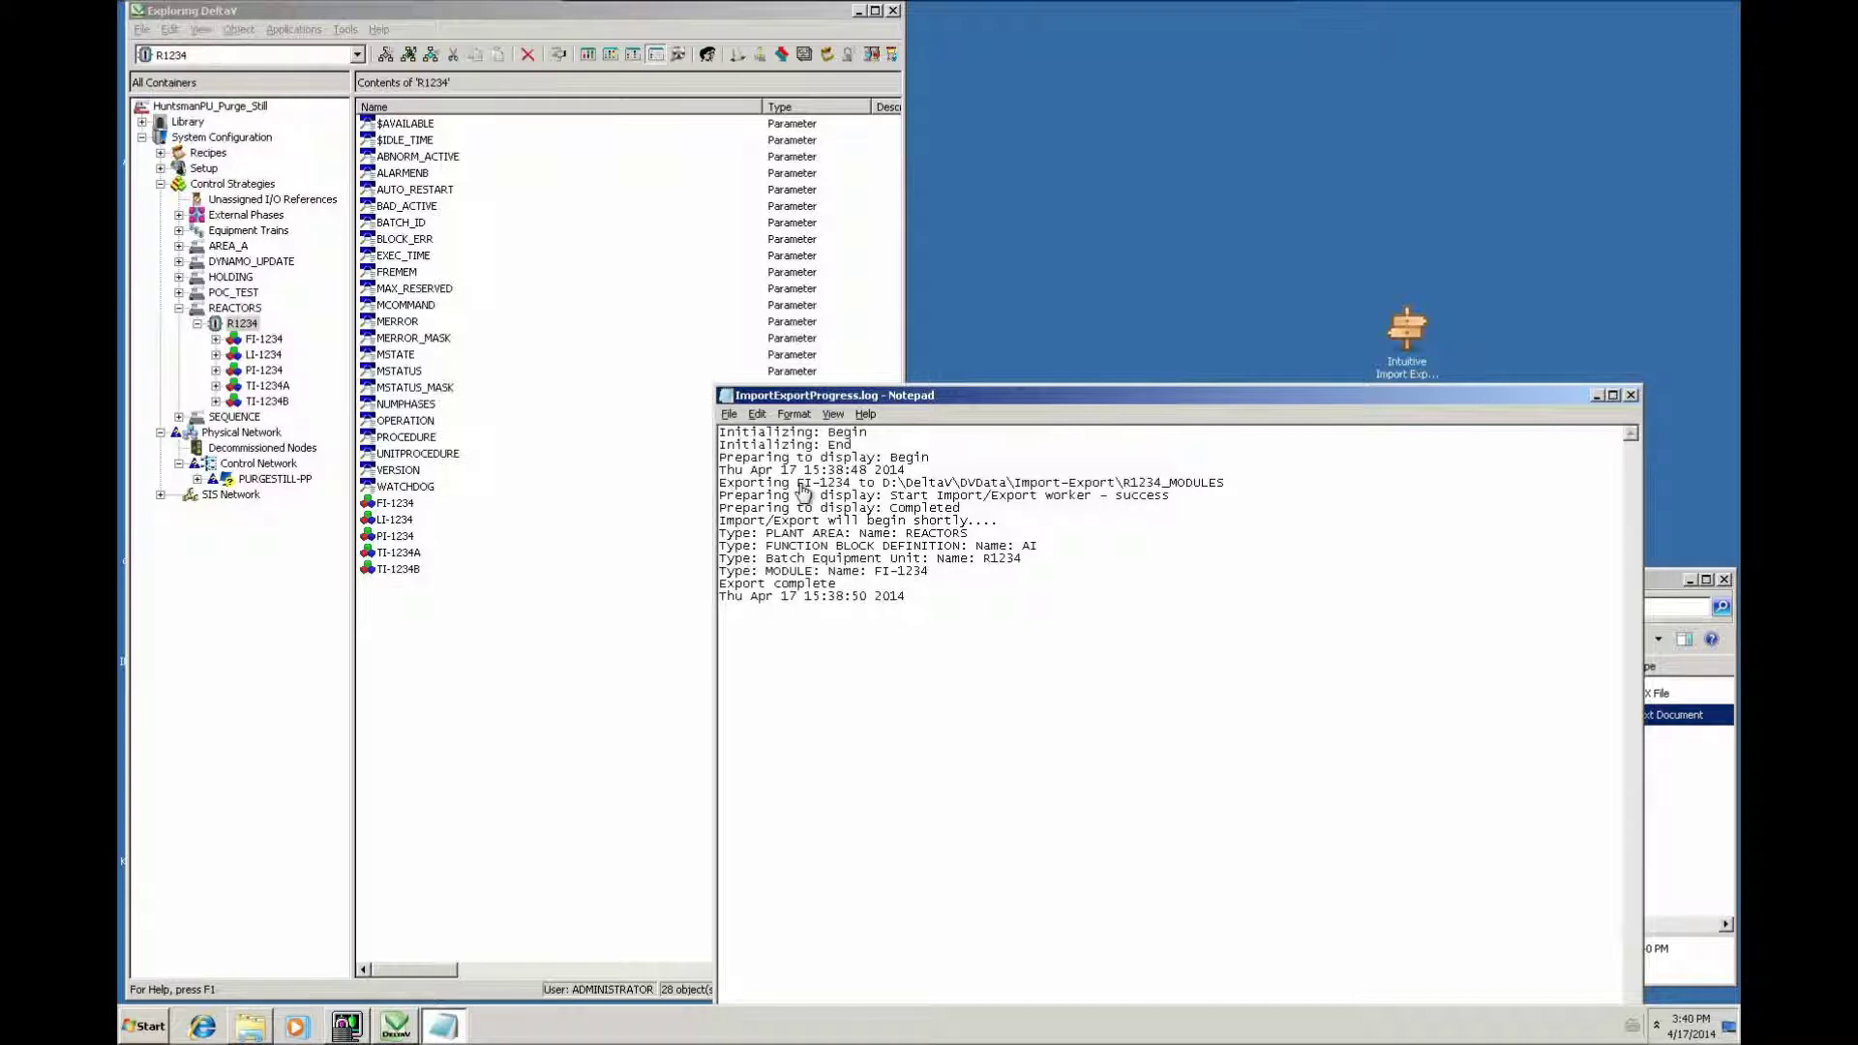
left_click_drag(818, 487, 852, 487)
right_click(836, 490)
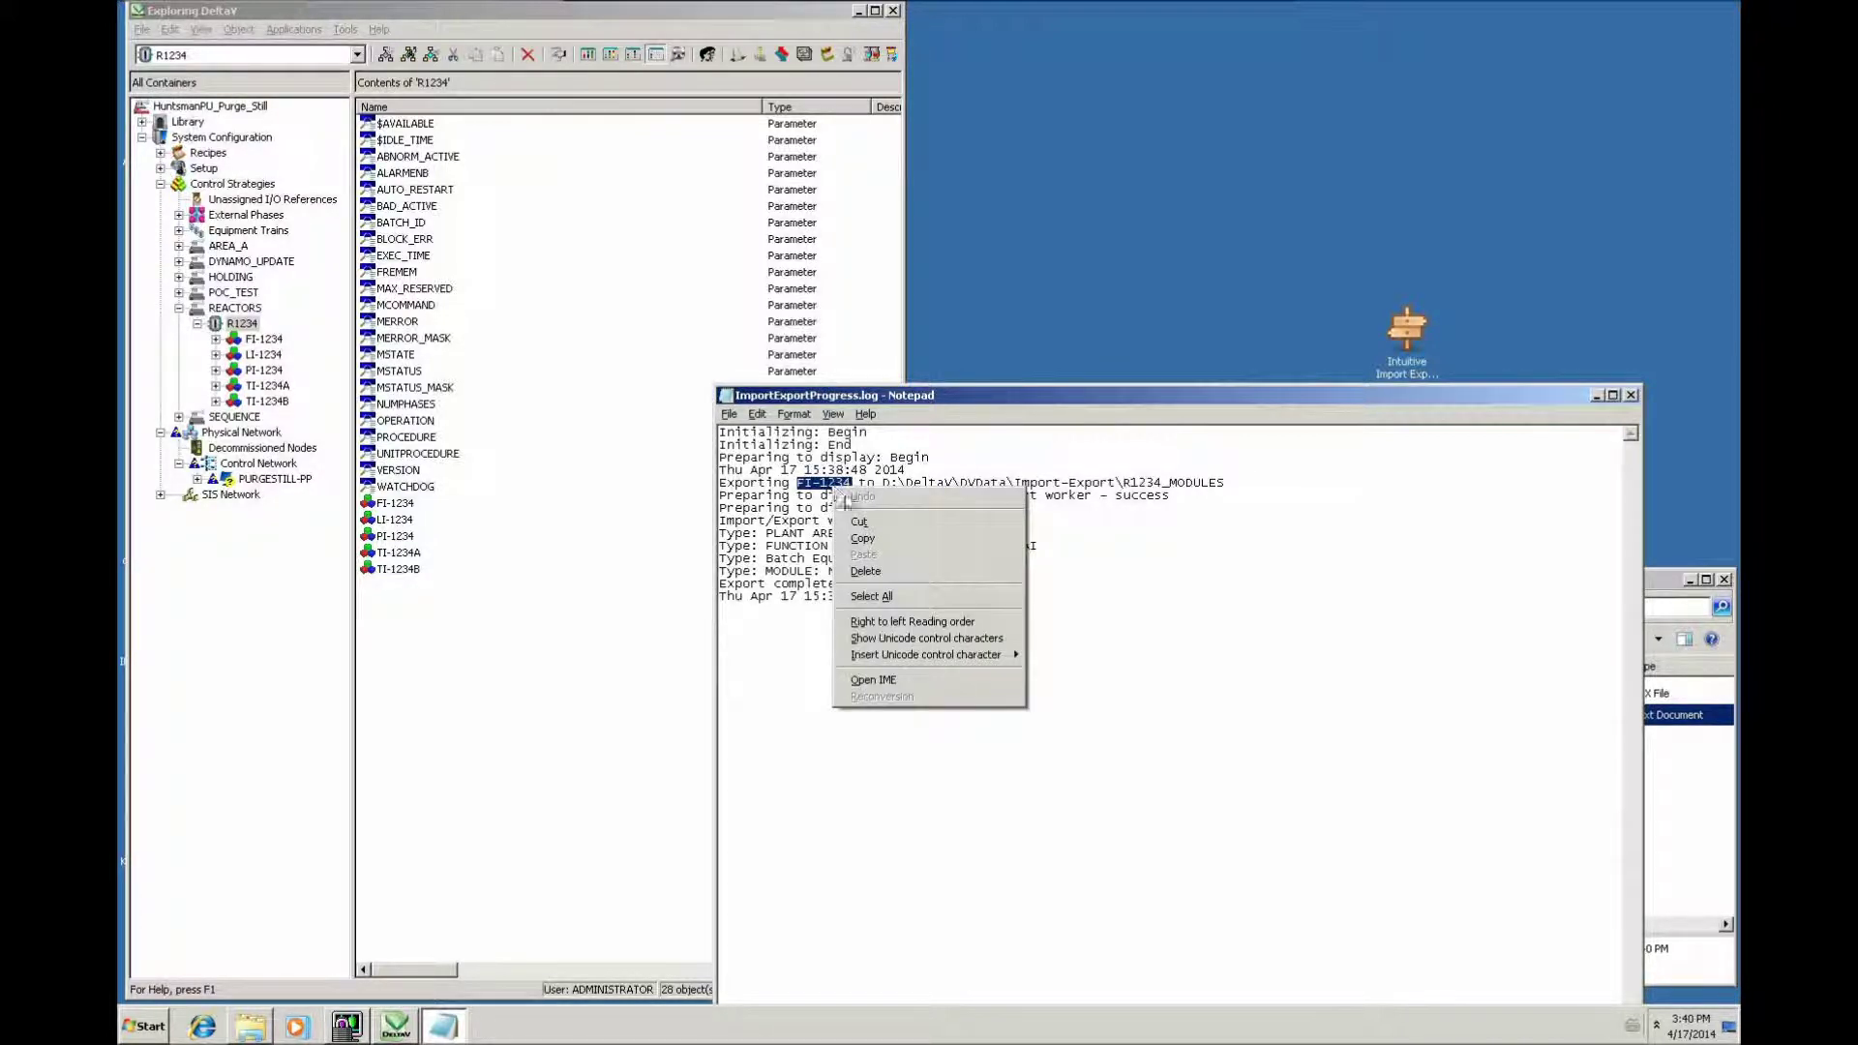
left_click(860, 538)
left_click(1632, 396)
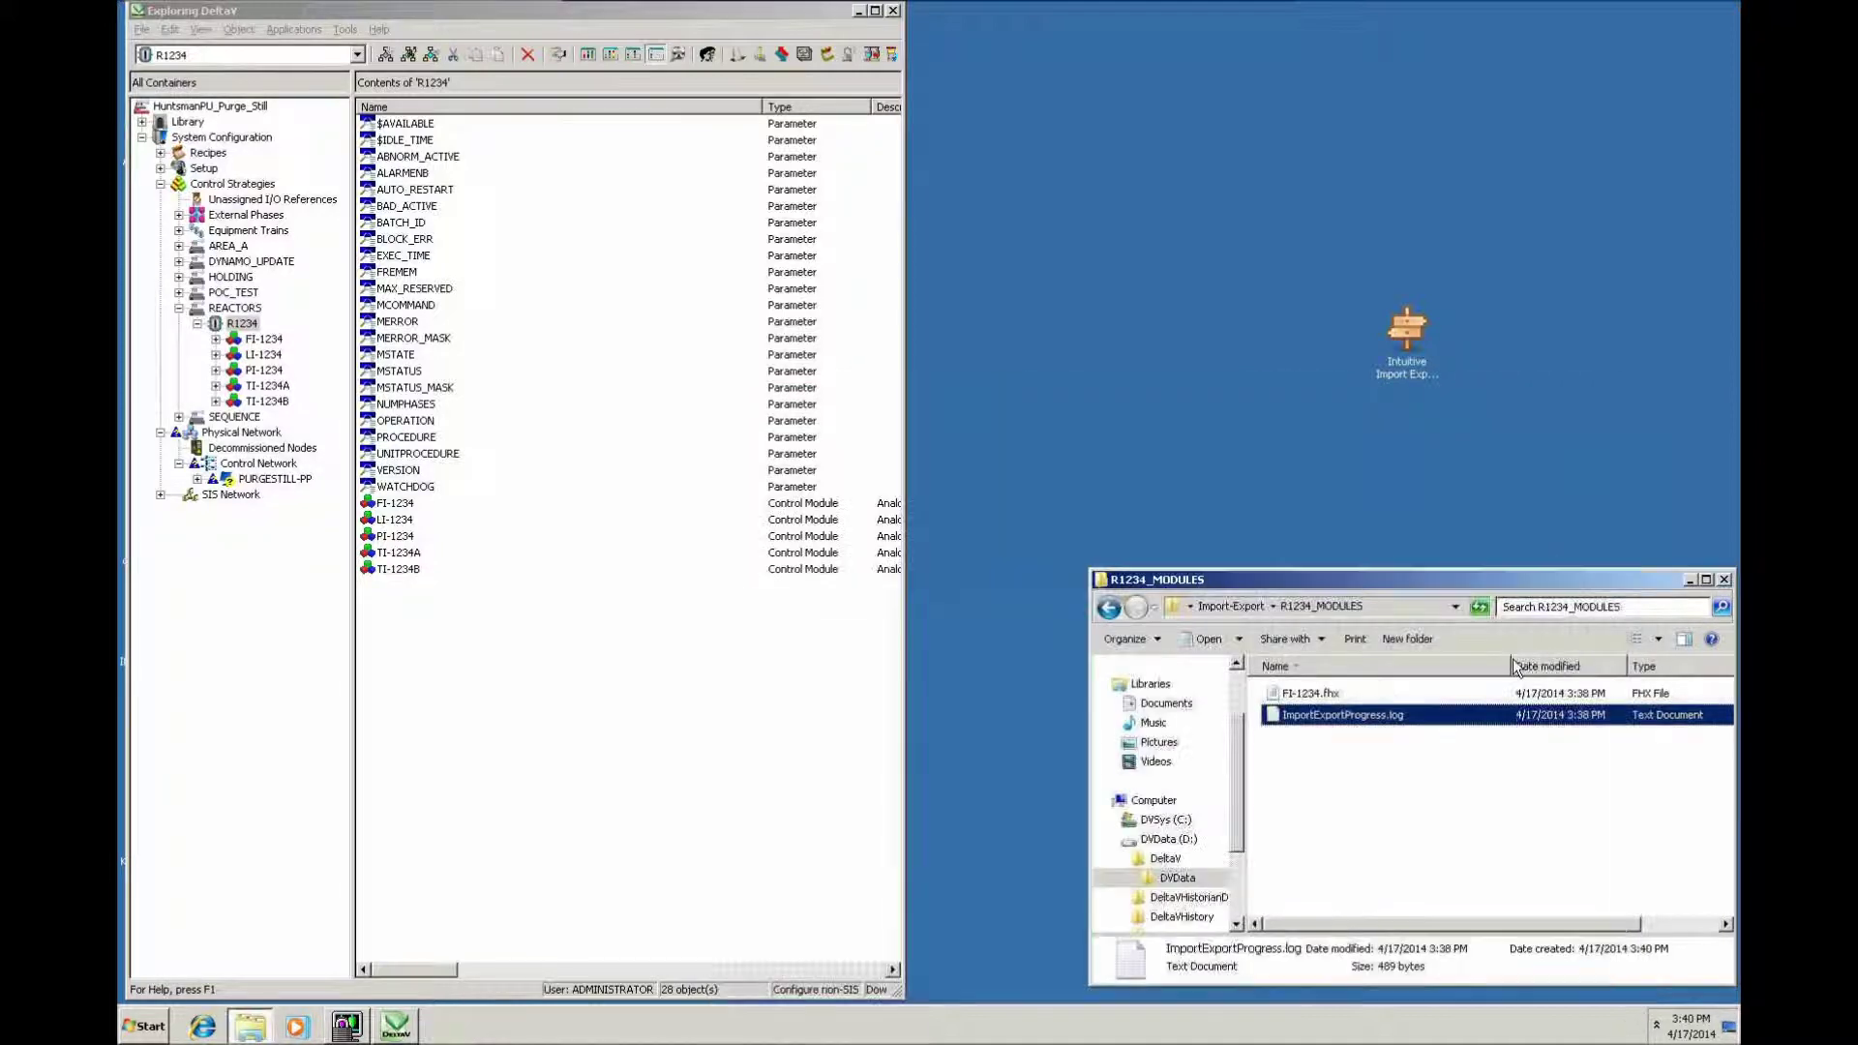
left_click(1286, 716)
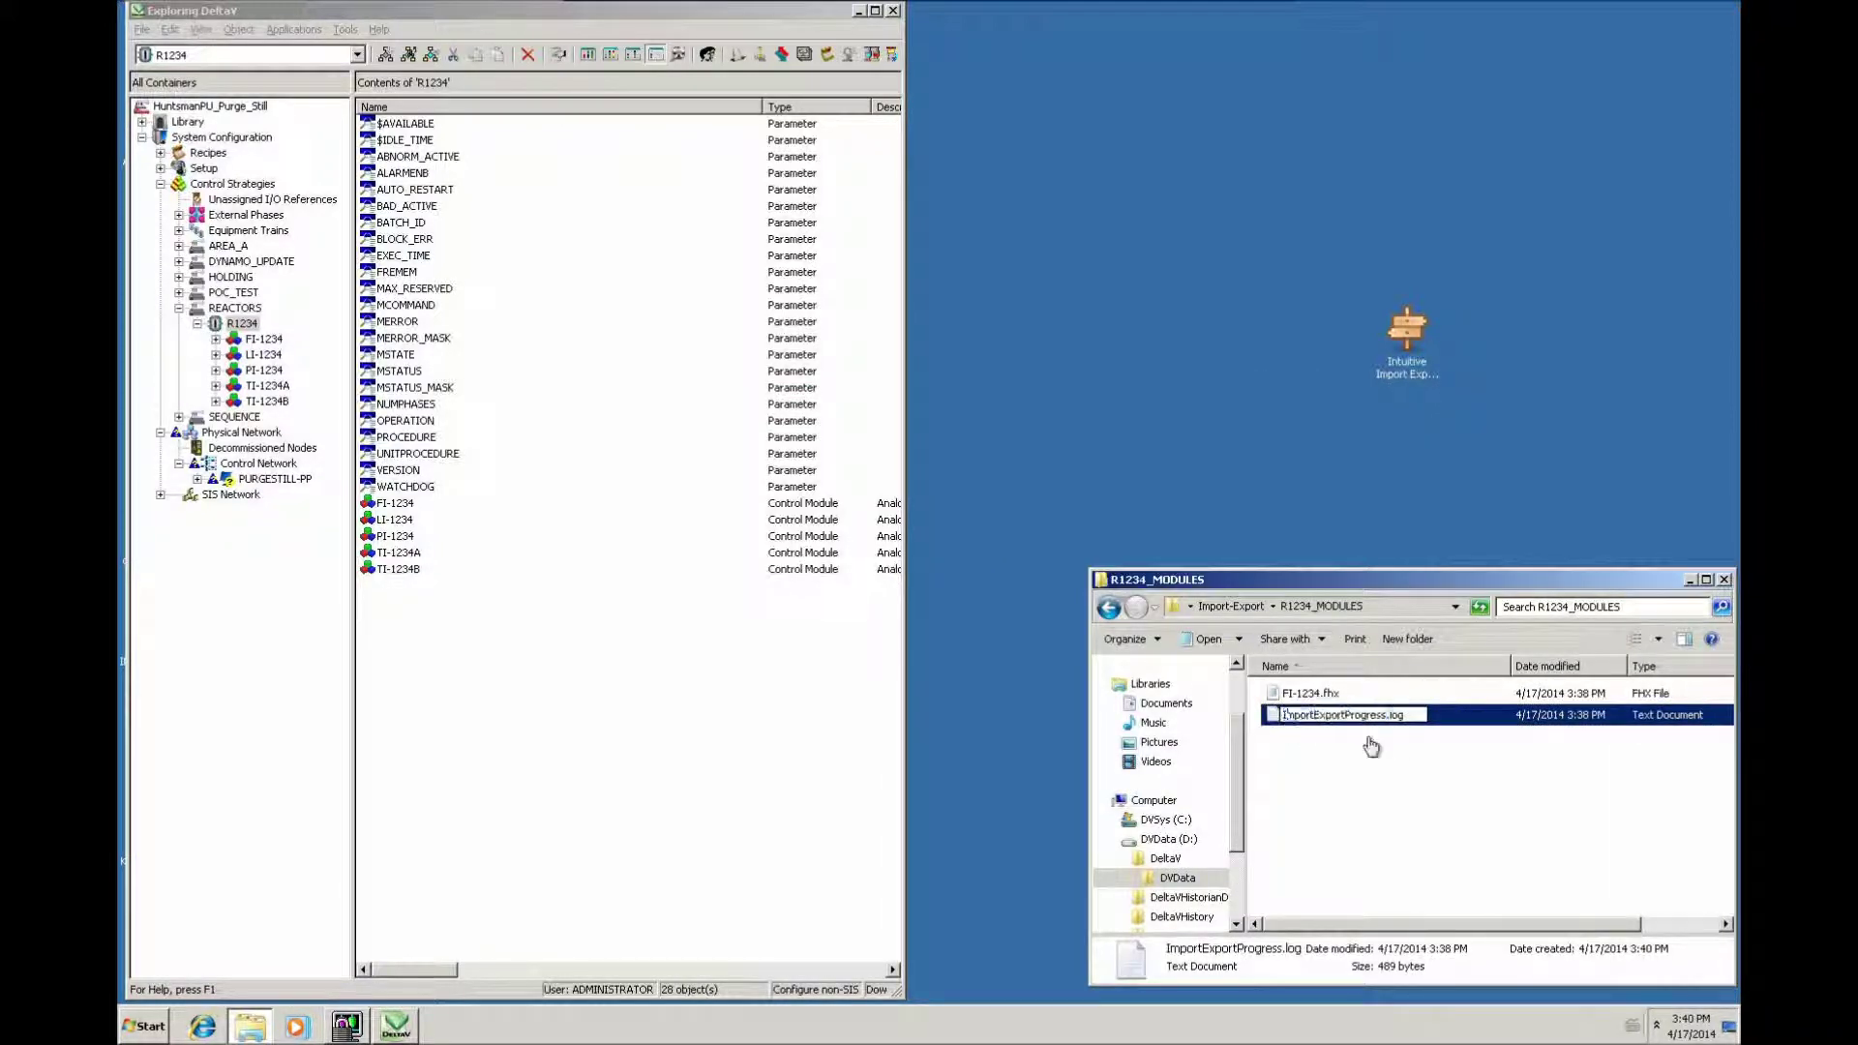
key("ctrl+v")
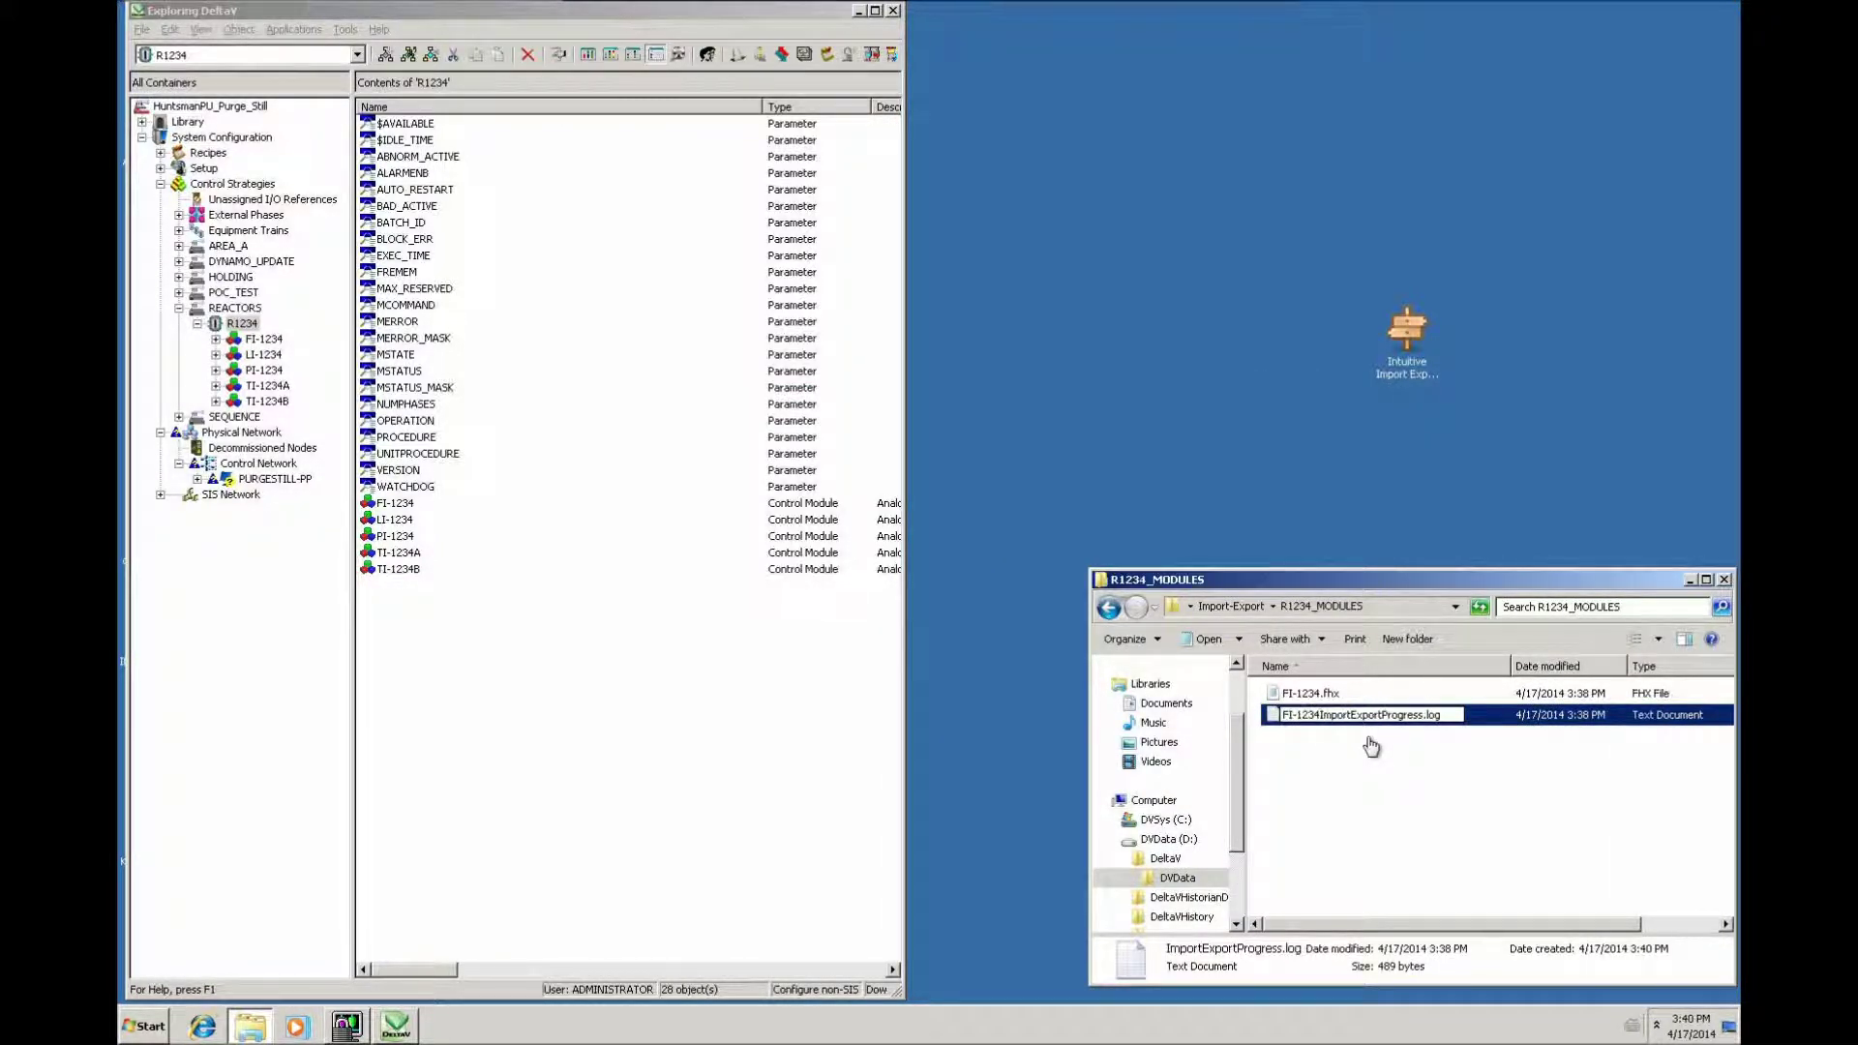
key("Return")
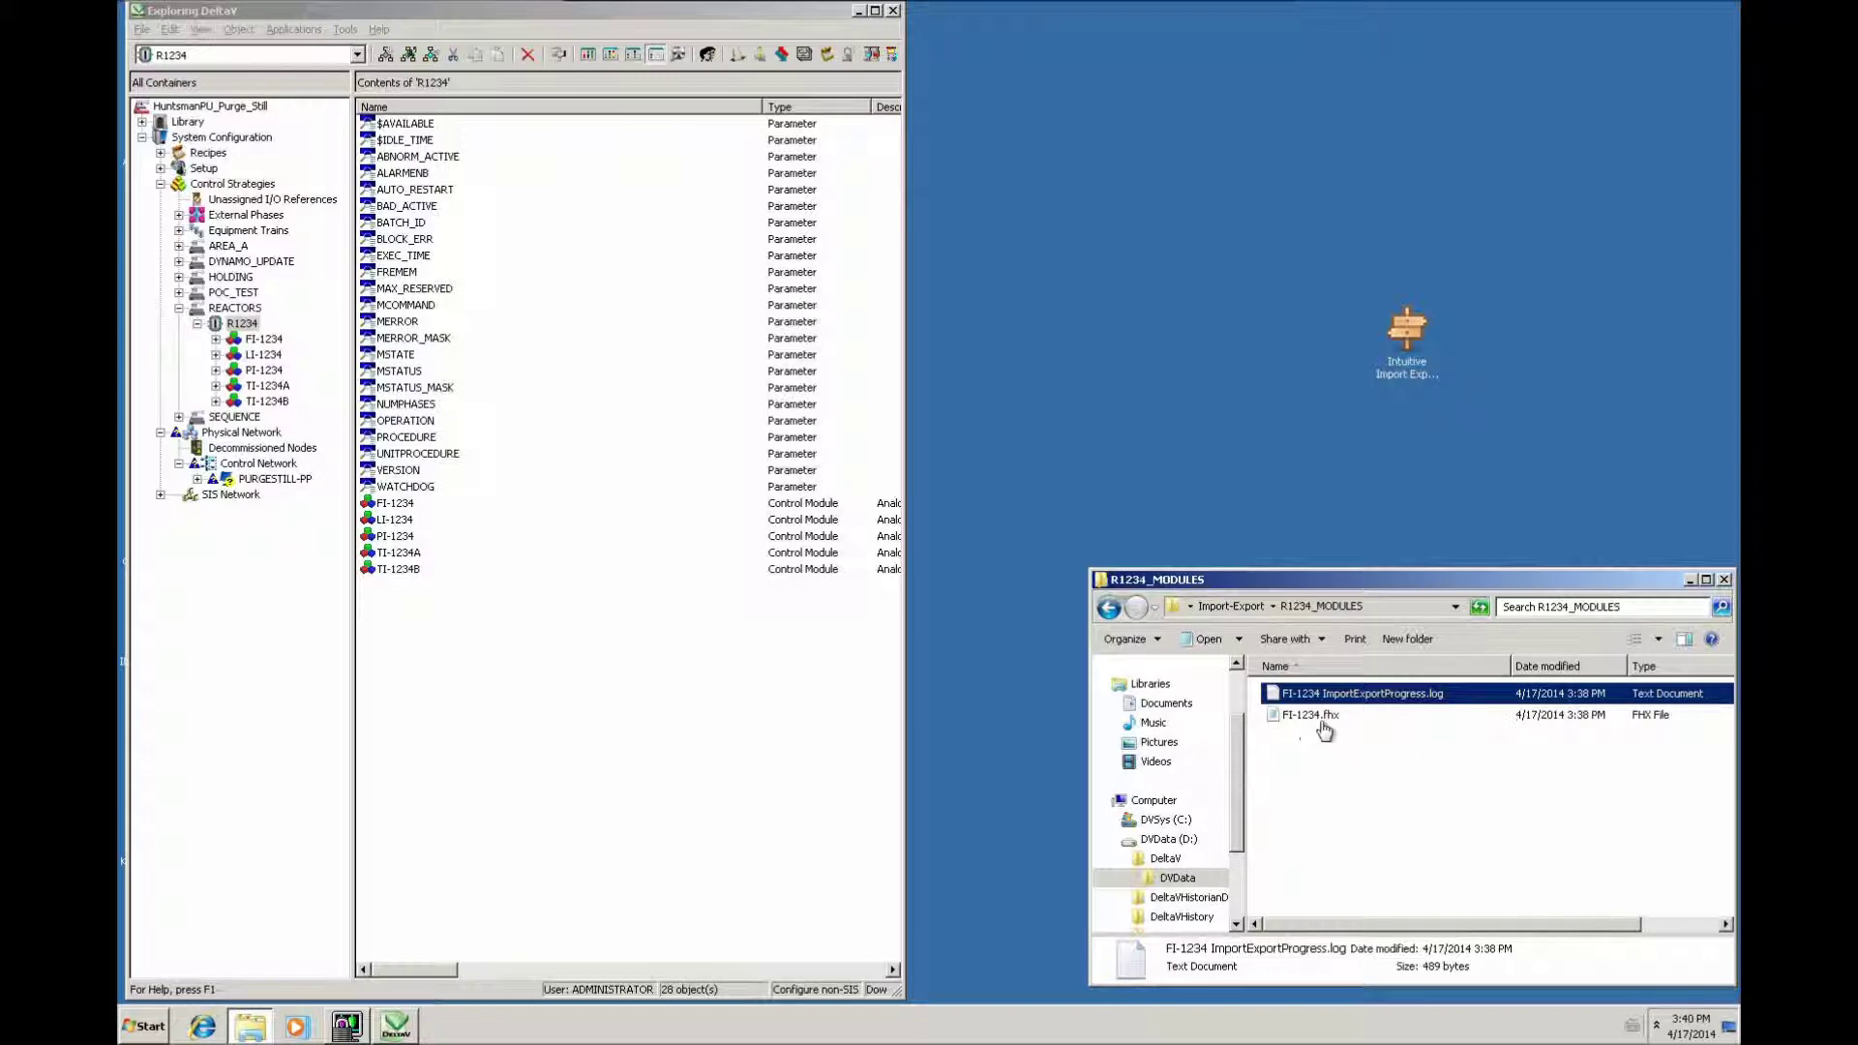
left_click(1301, 795)
- Export the LI-1234 module as LI-1234.fhx into R1234_MODULES
right_click(391, 523)
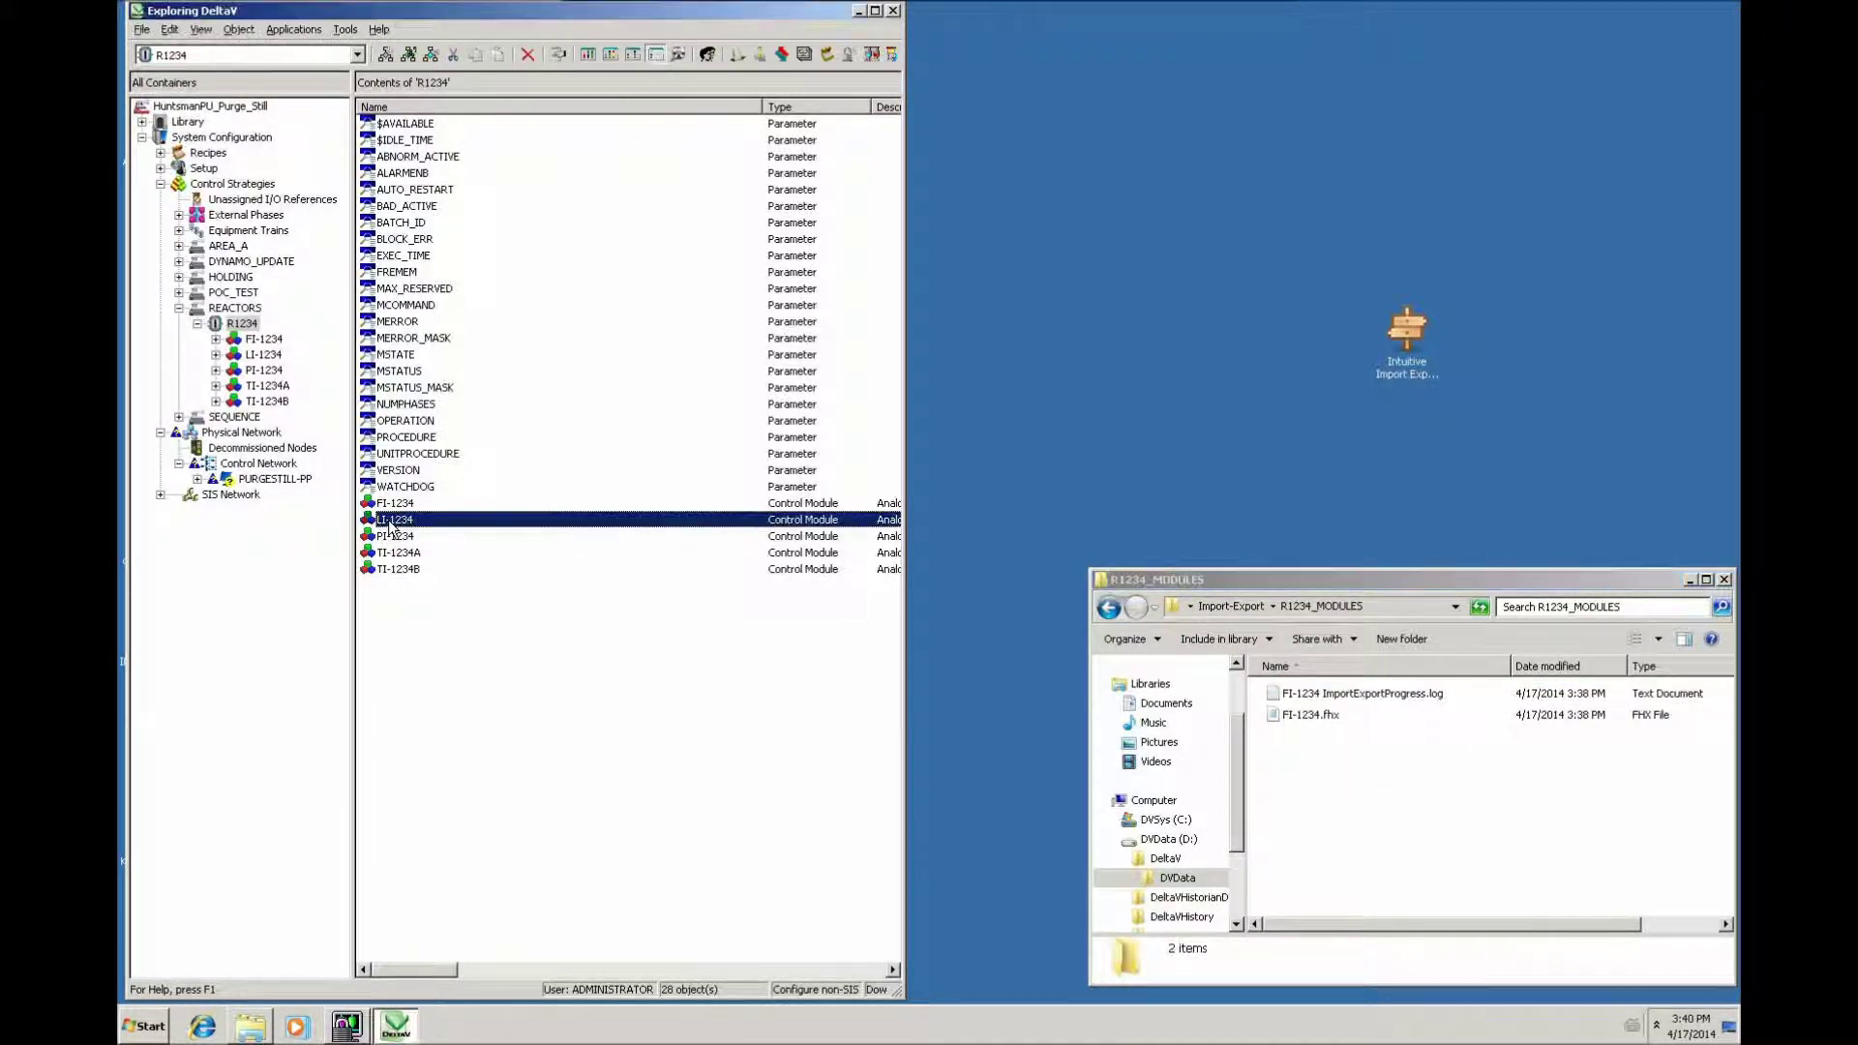
left_click(428, 344)
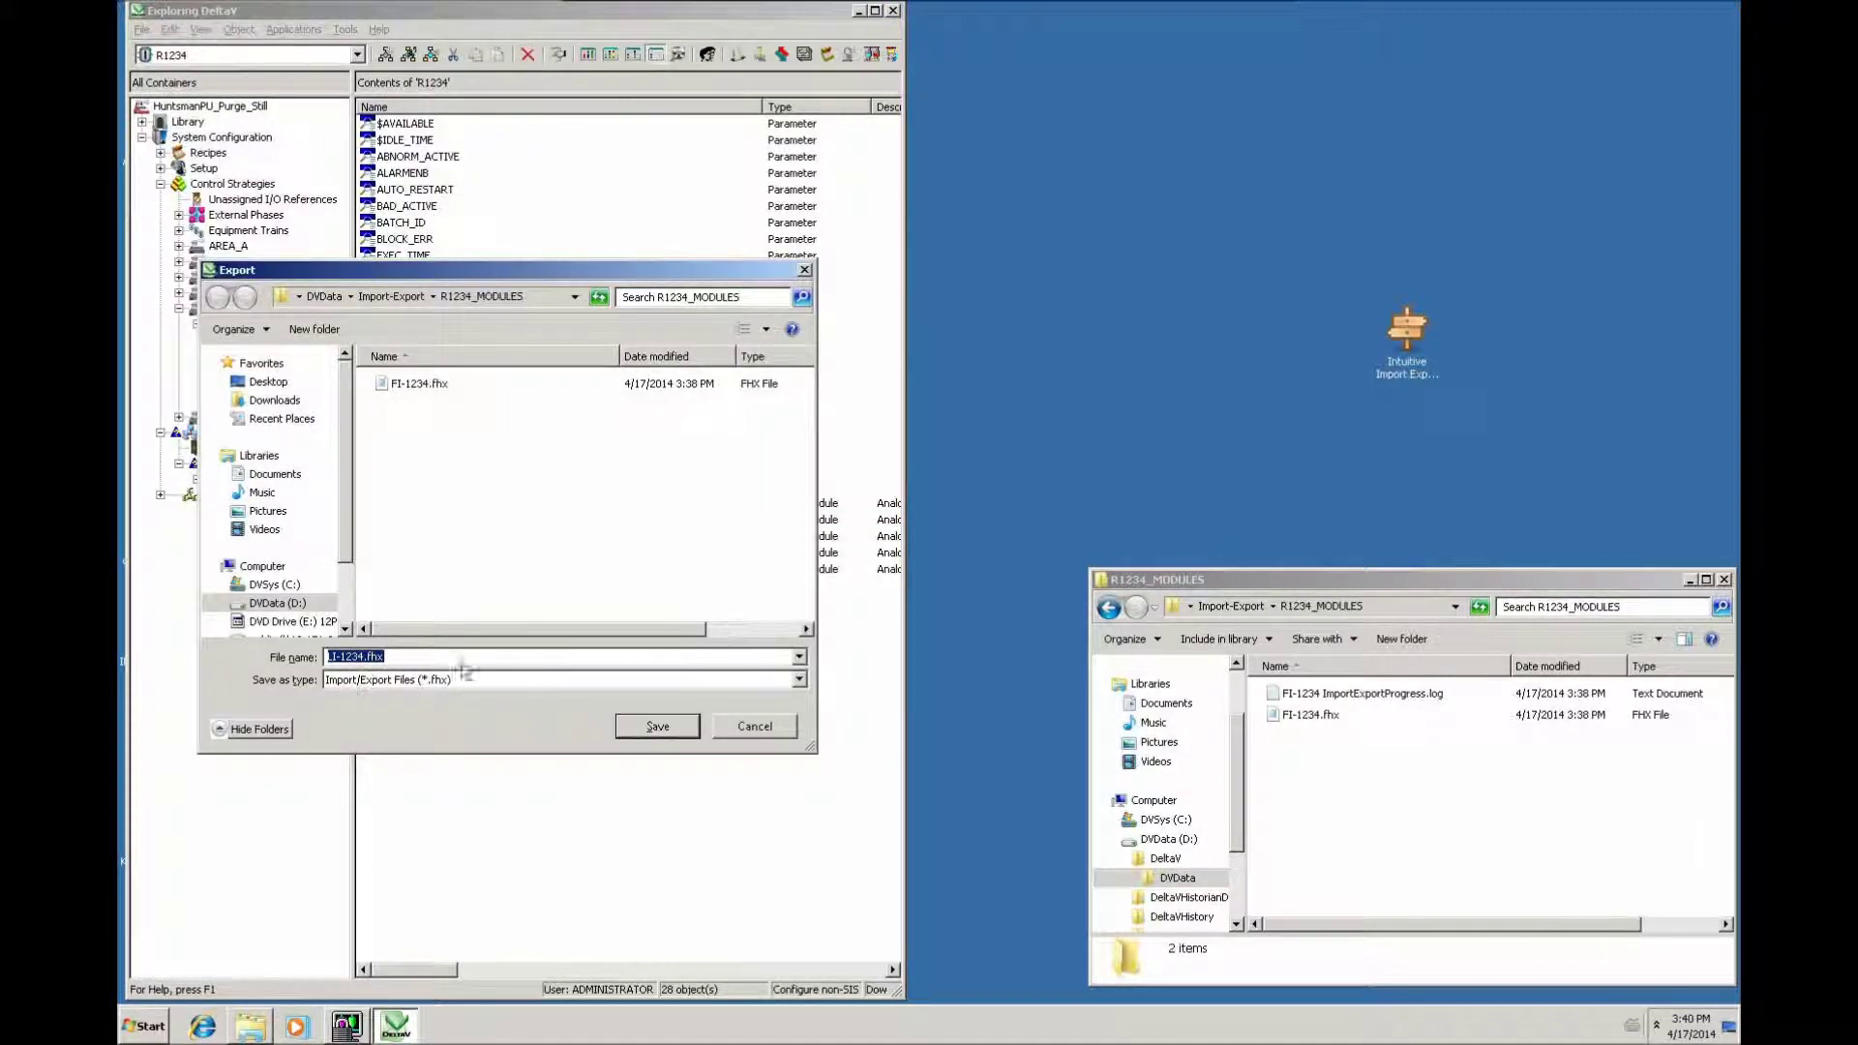
left_click(655, 727)
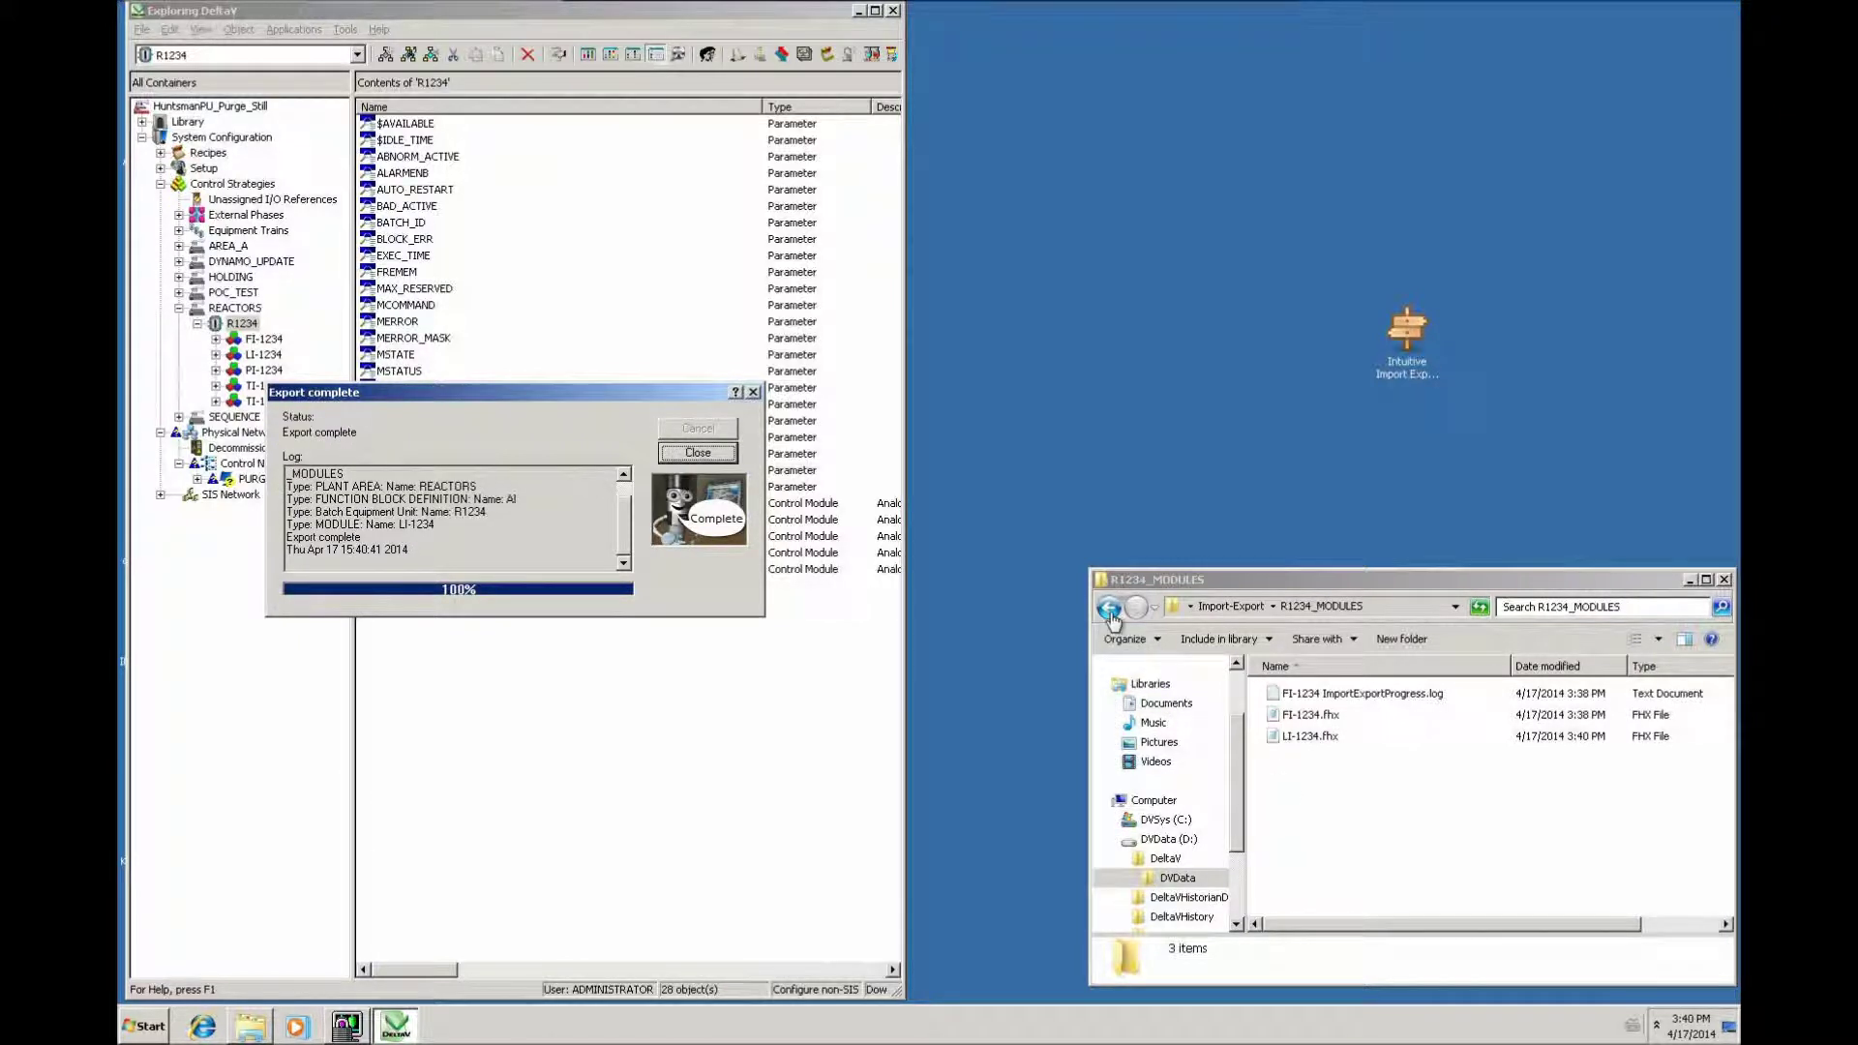
- Dismiss the export report and select the updated 544-byte ImportExportProgress.log in DVData
left_click(1236, 924)
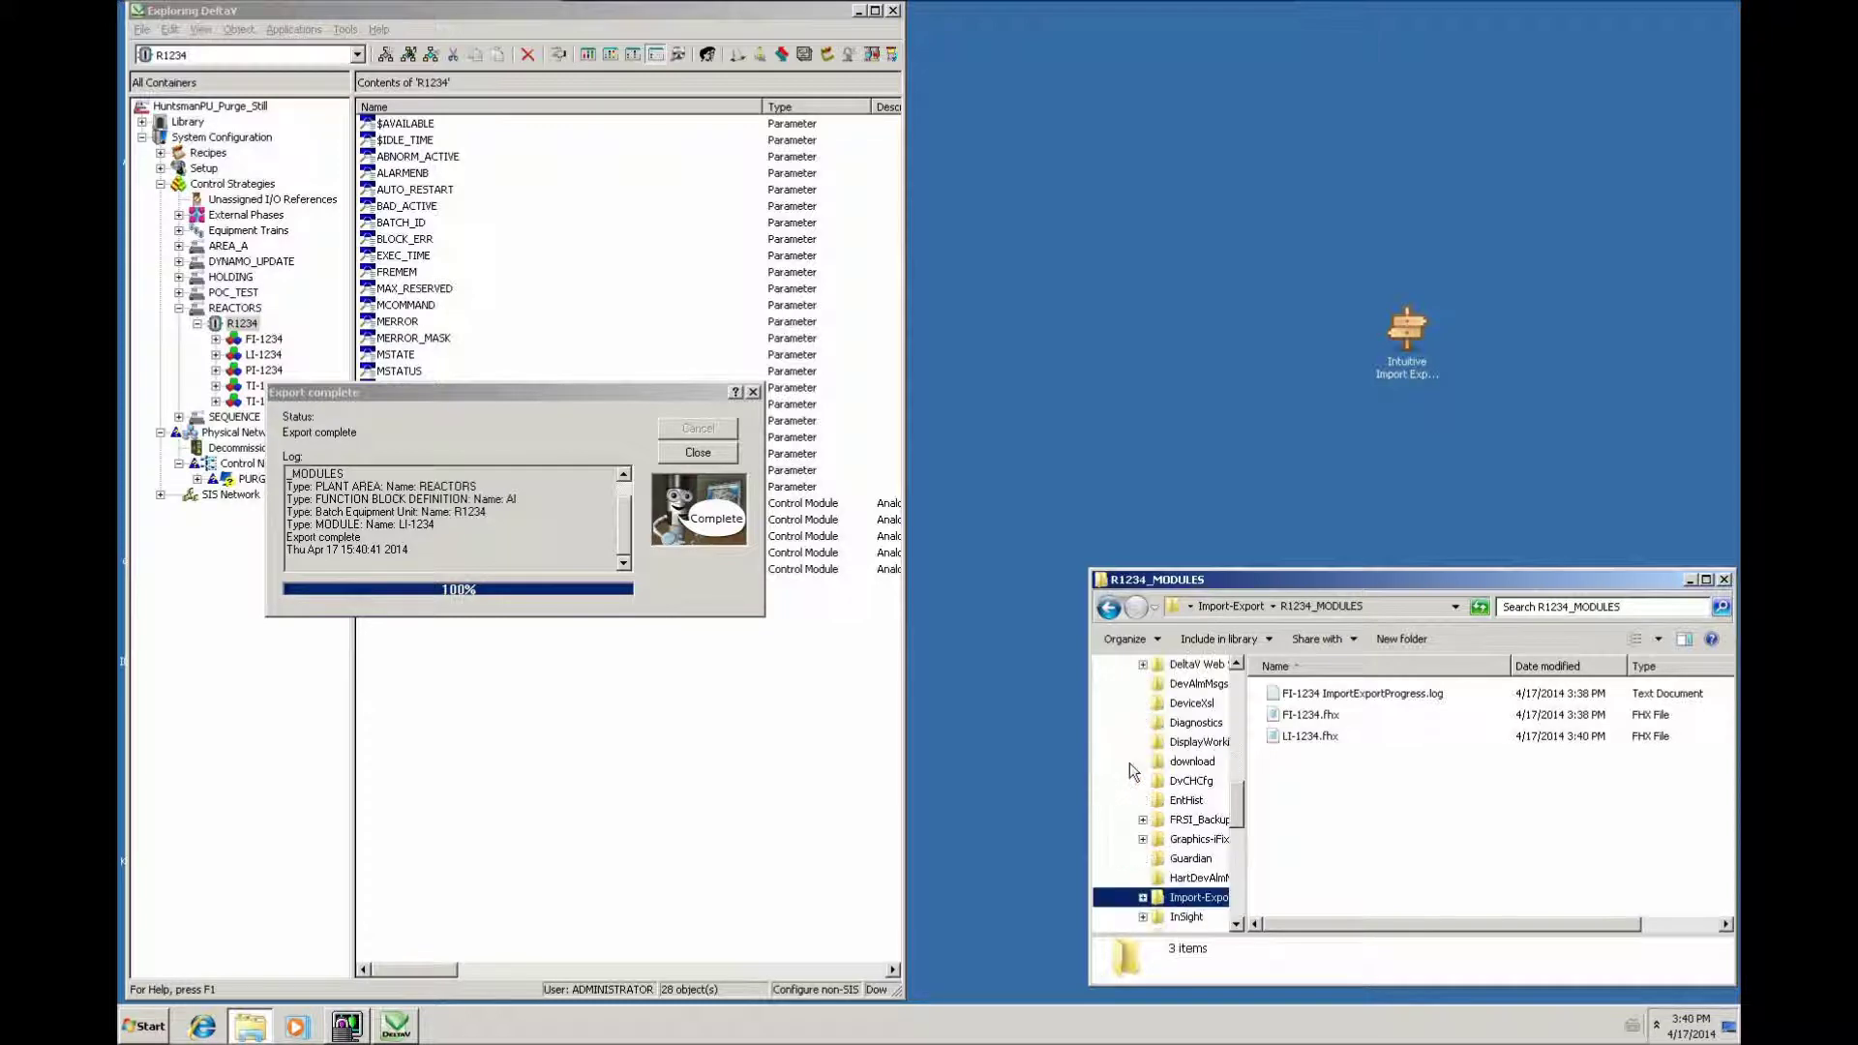
scroll(1171, 779, "down", 3)
left_click(698, 452)
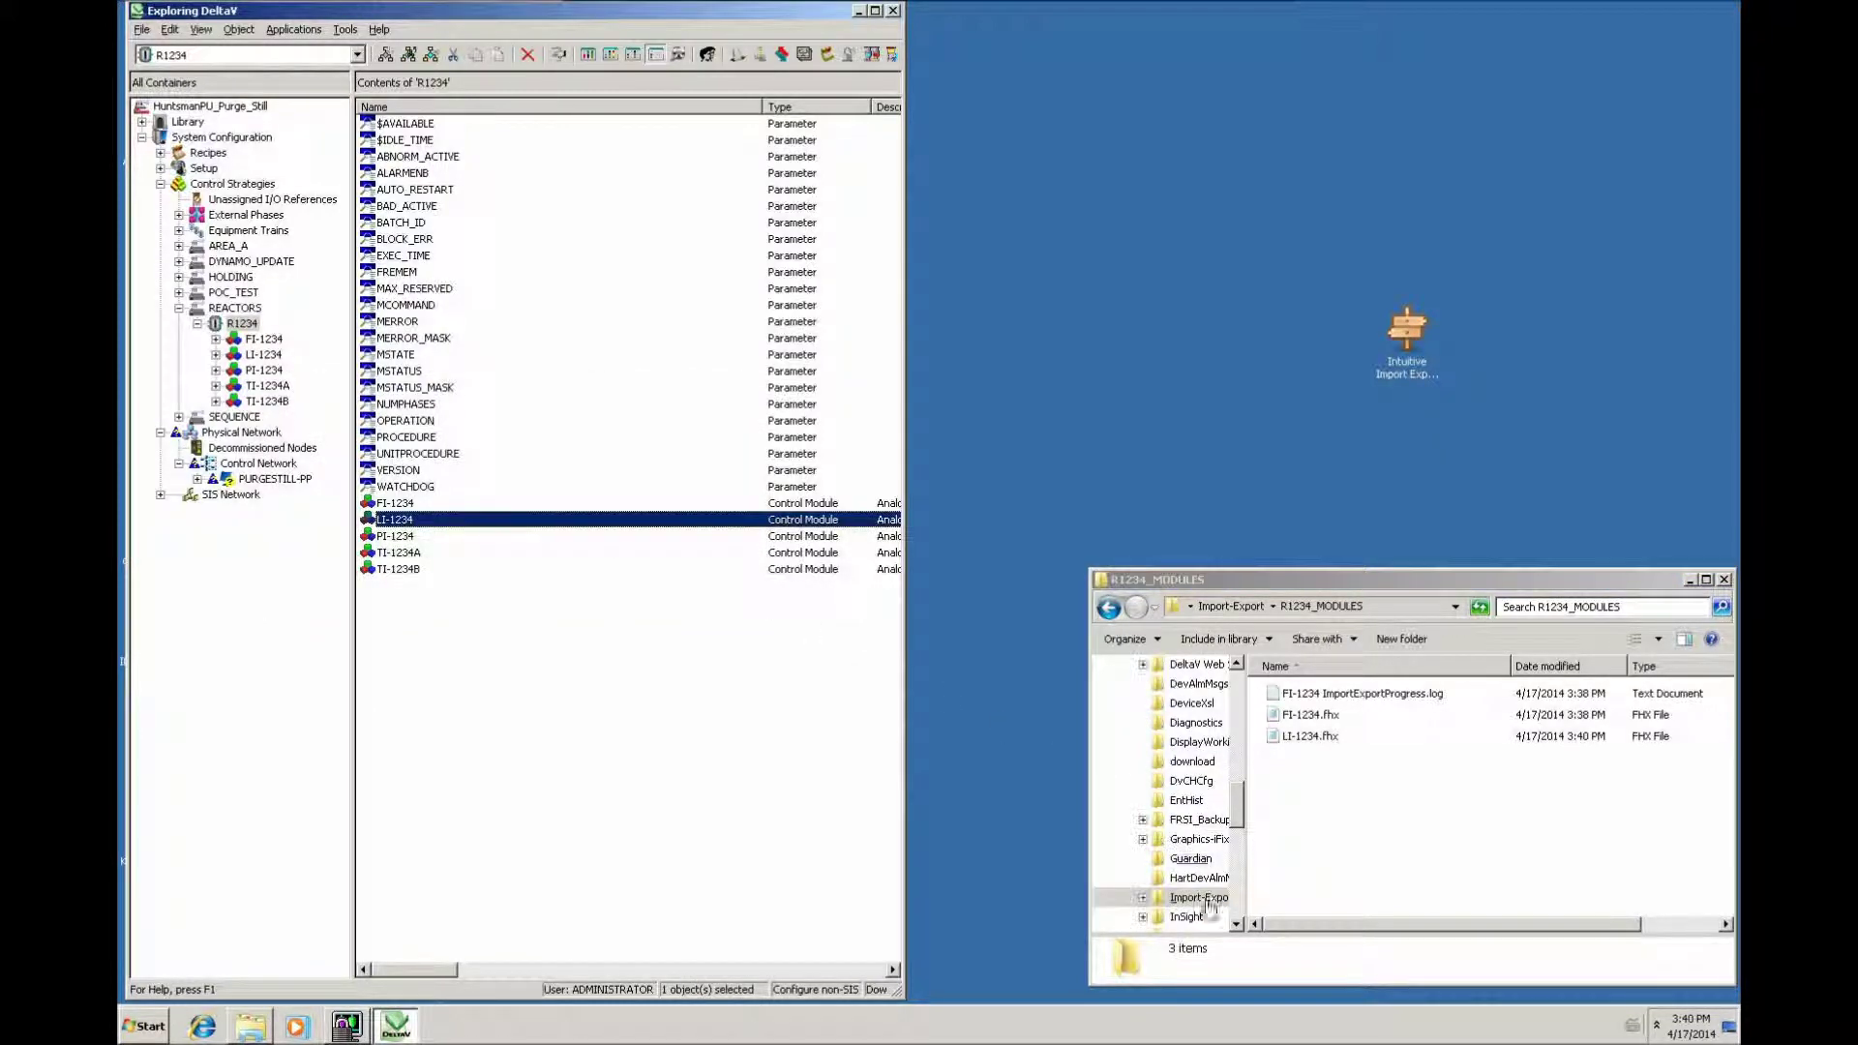
left_click(1240, 915)
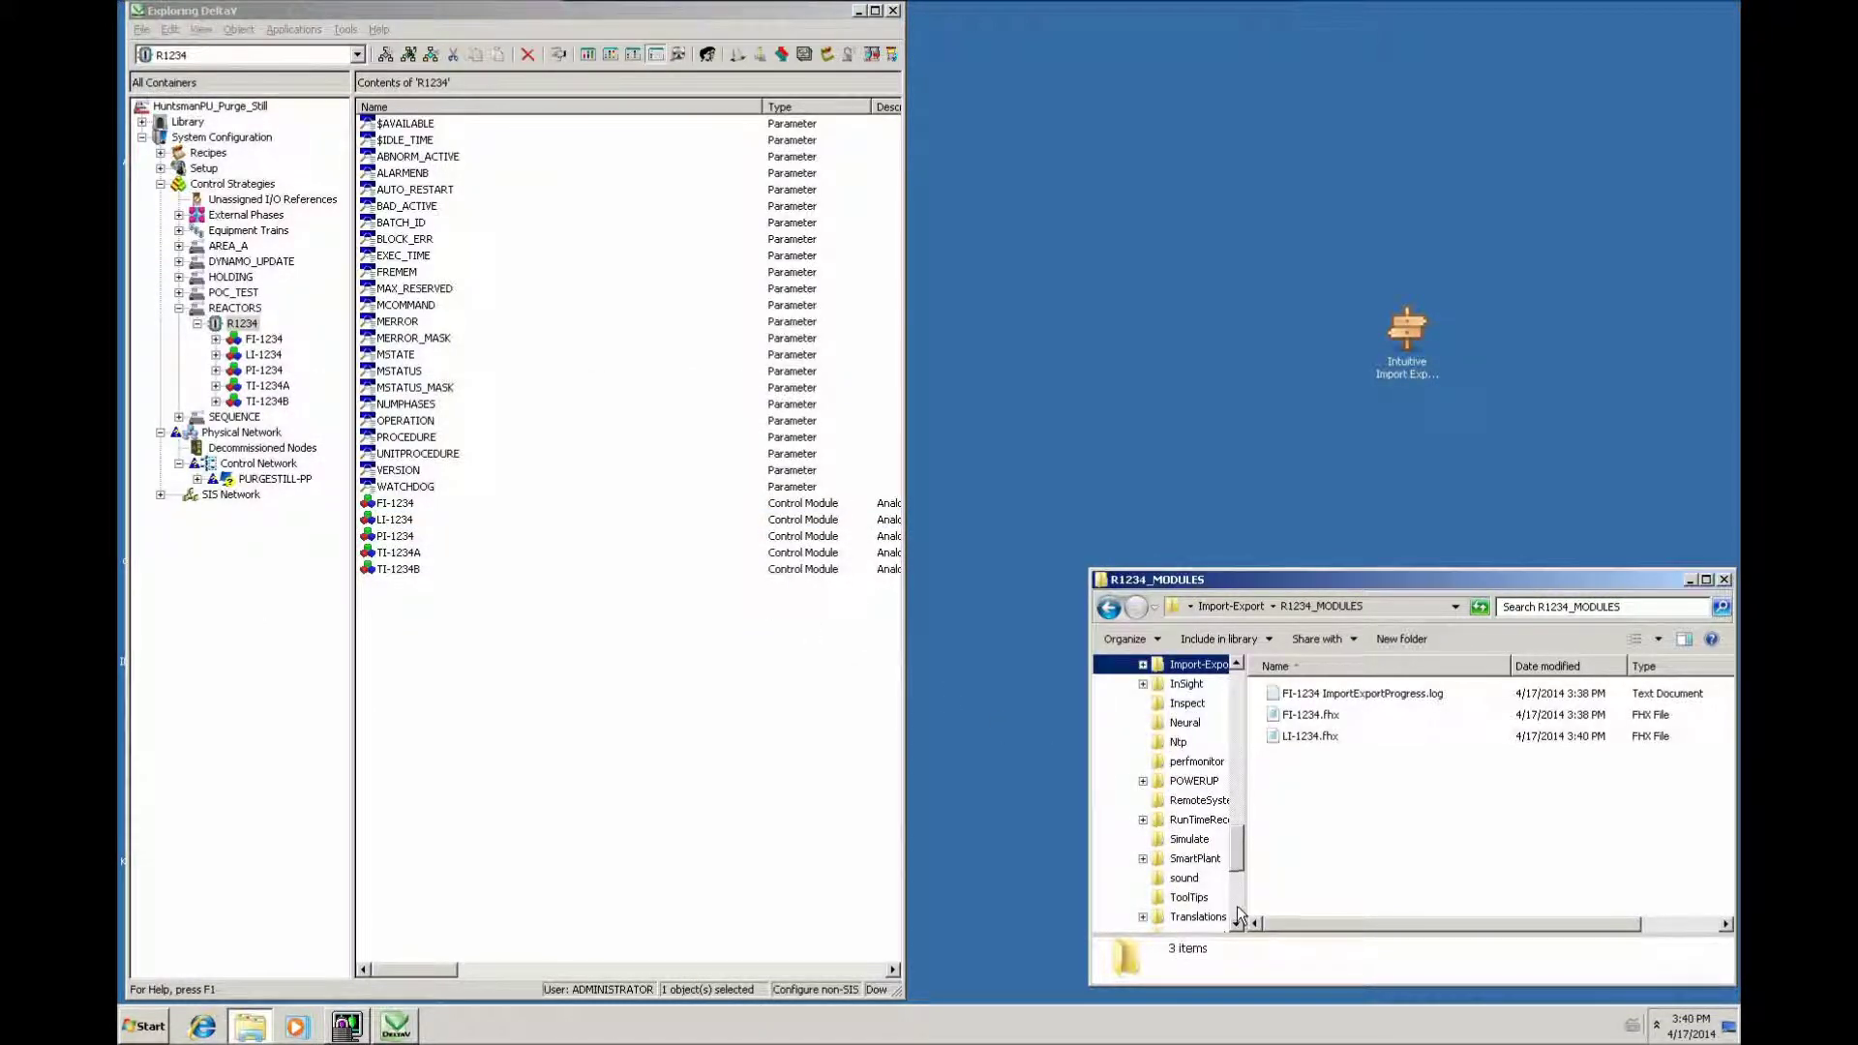
left_click(1236, 906)
left_click(1233, 756)
left_click(1233, 757)
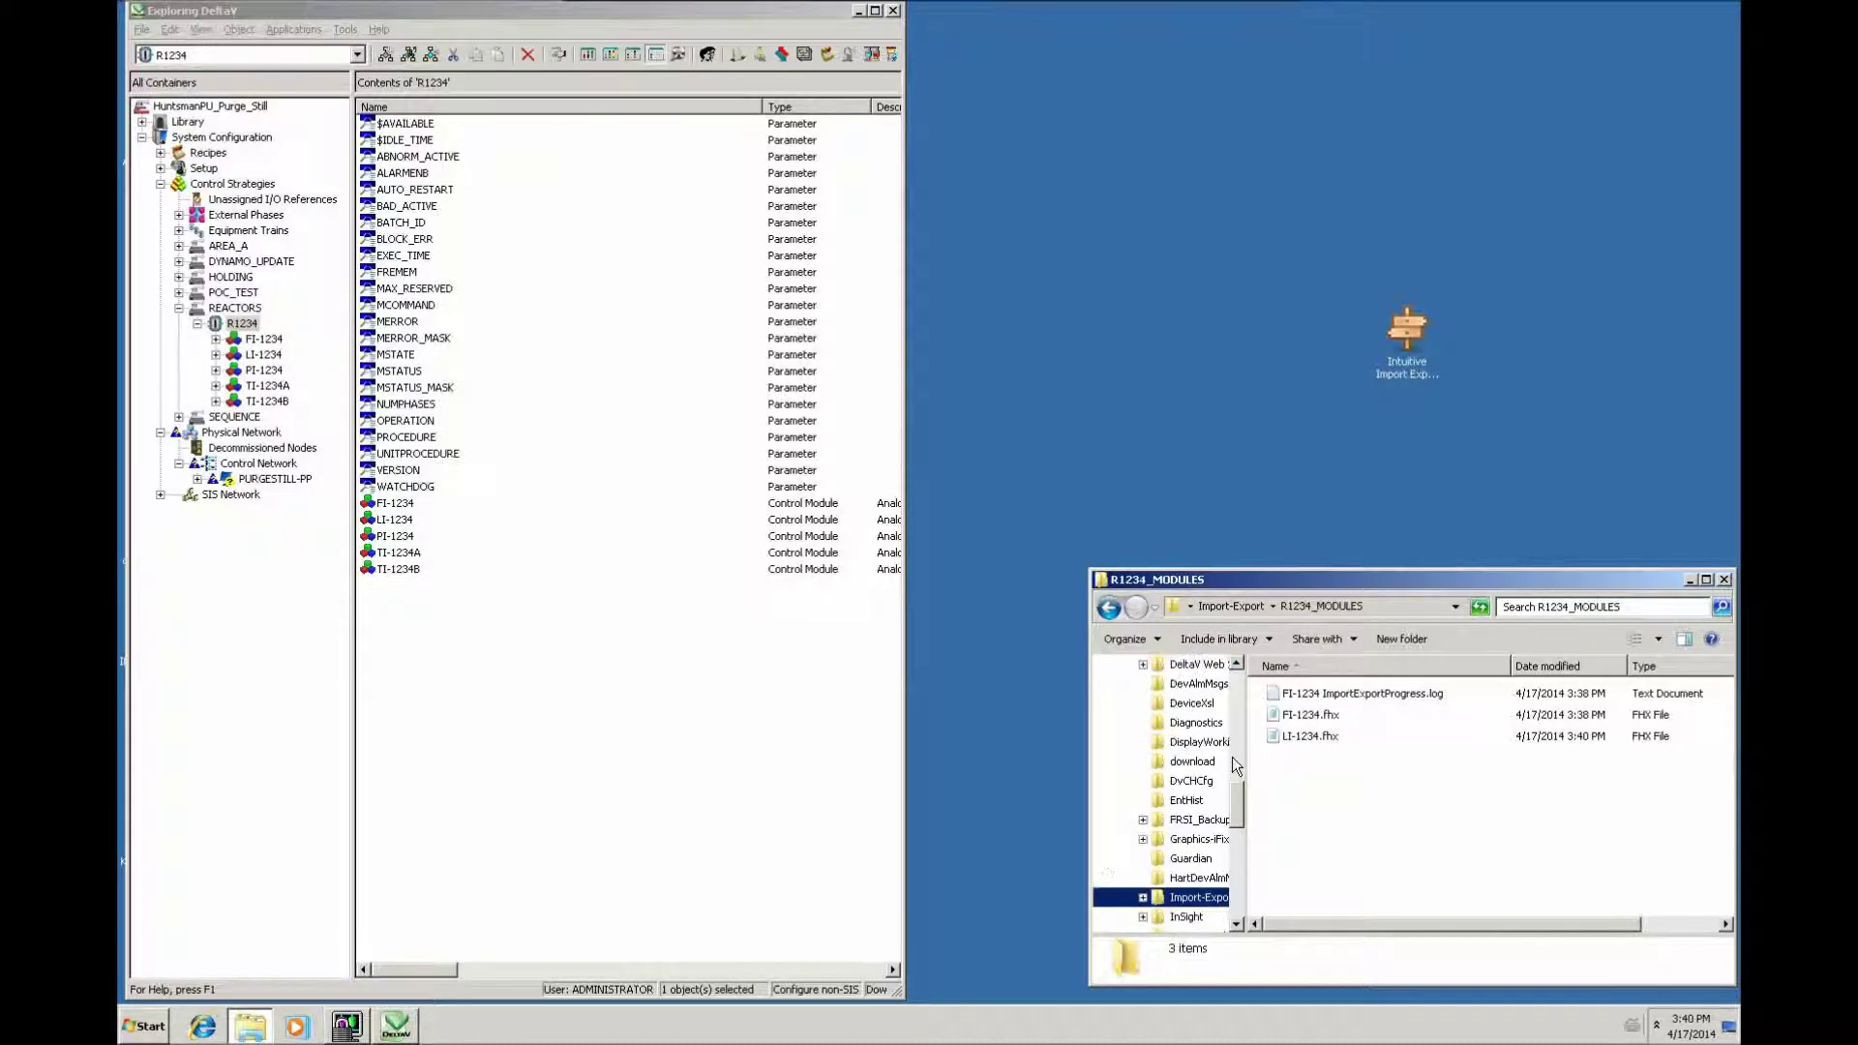
left_click(1235, 696)
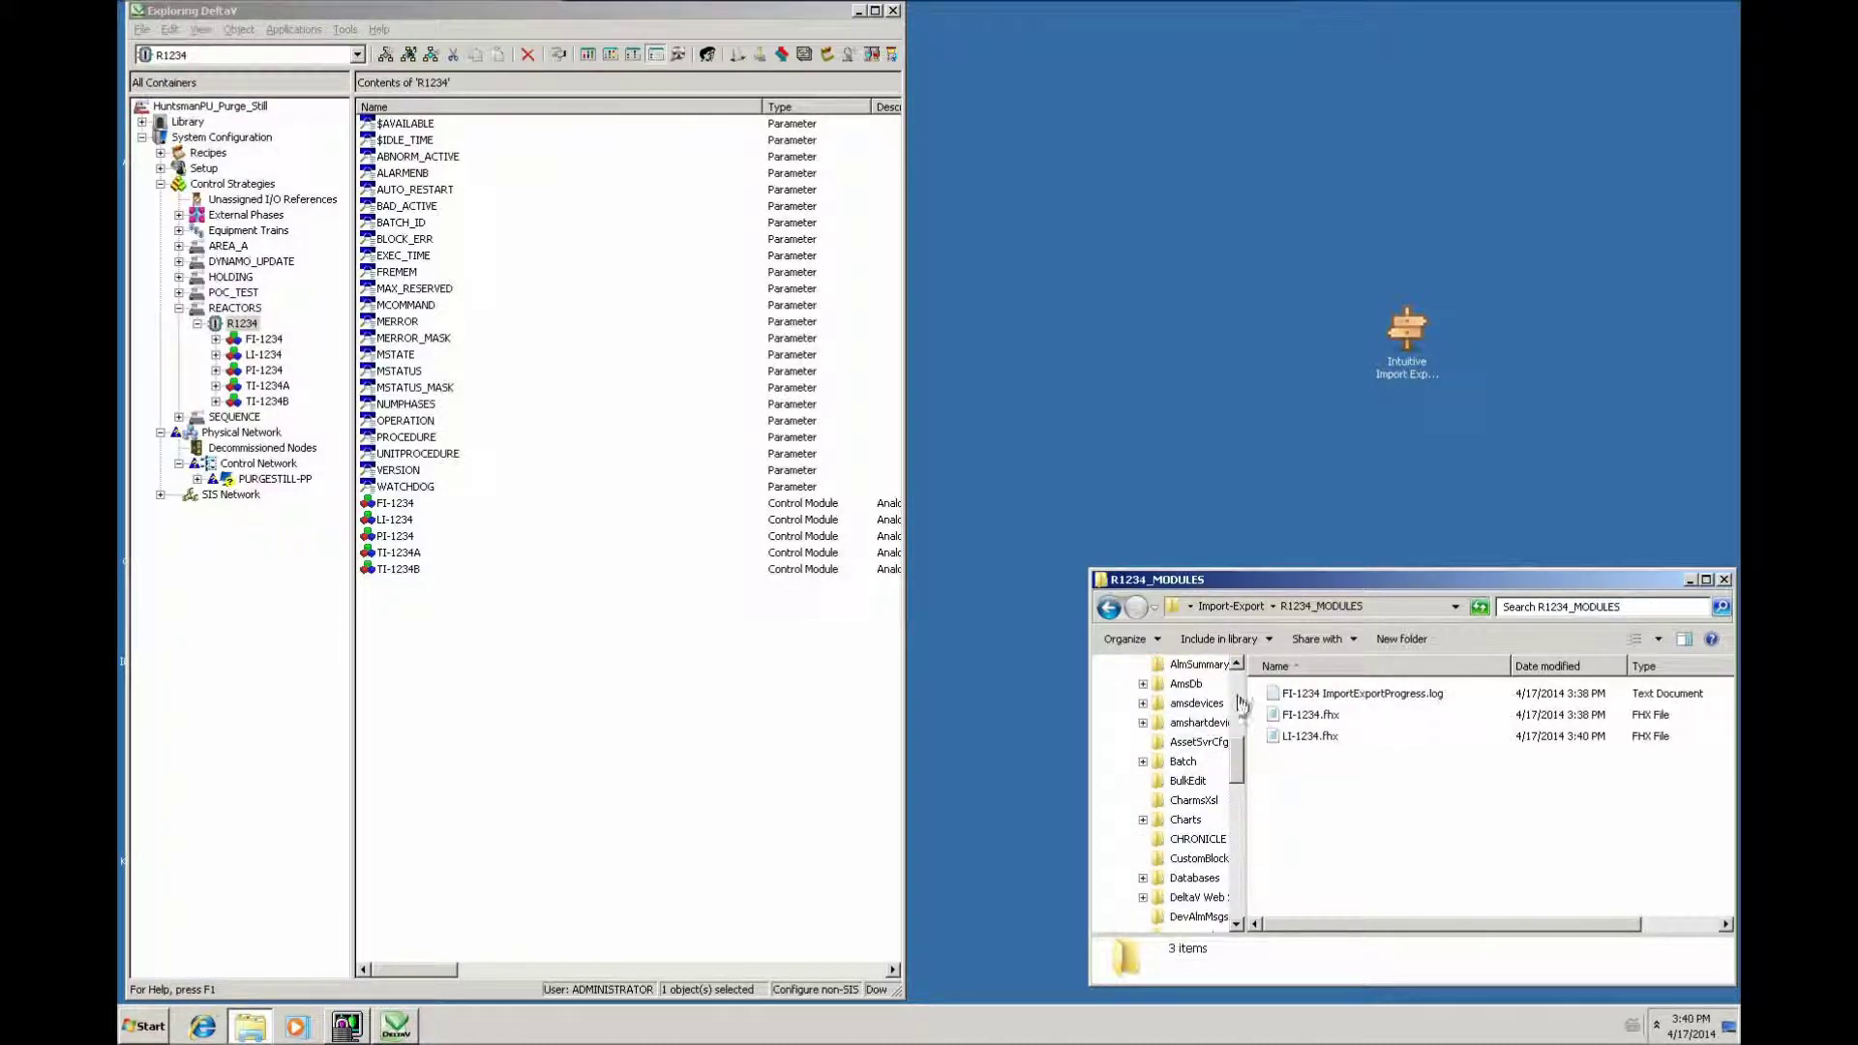
left_click(1231, 689)
left_click(1177, 840)
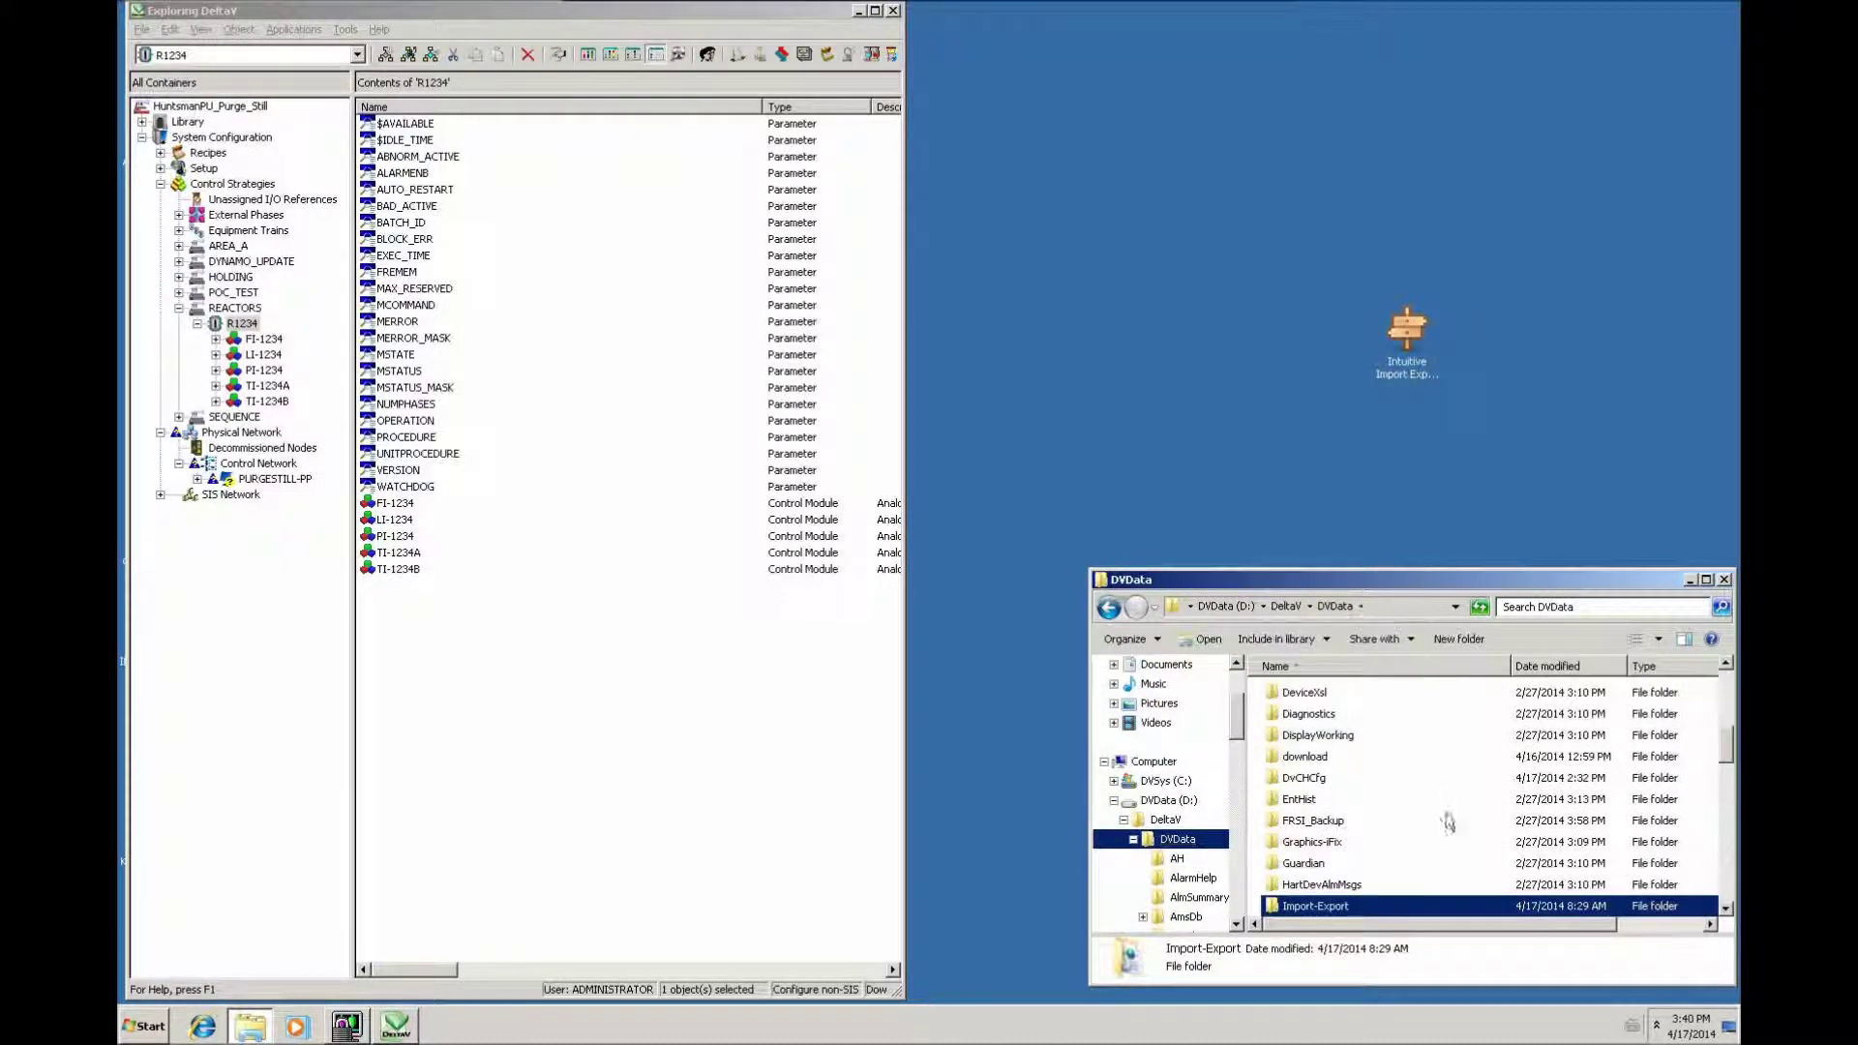
left_click_drag(1727, 747, 1738, 877)
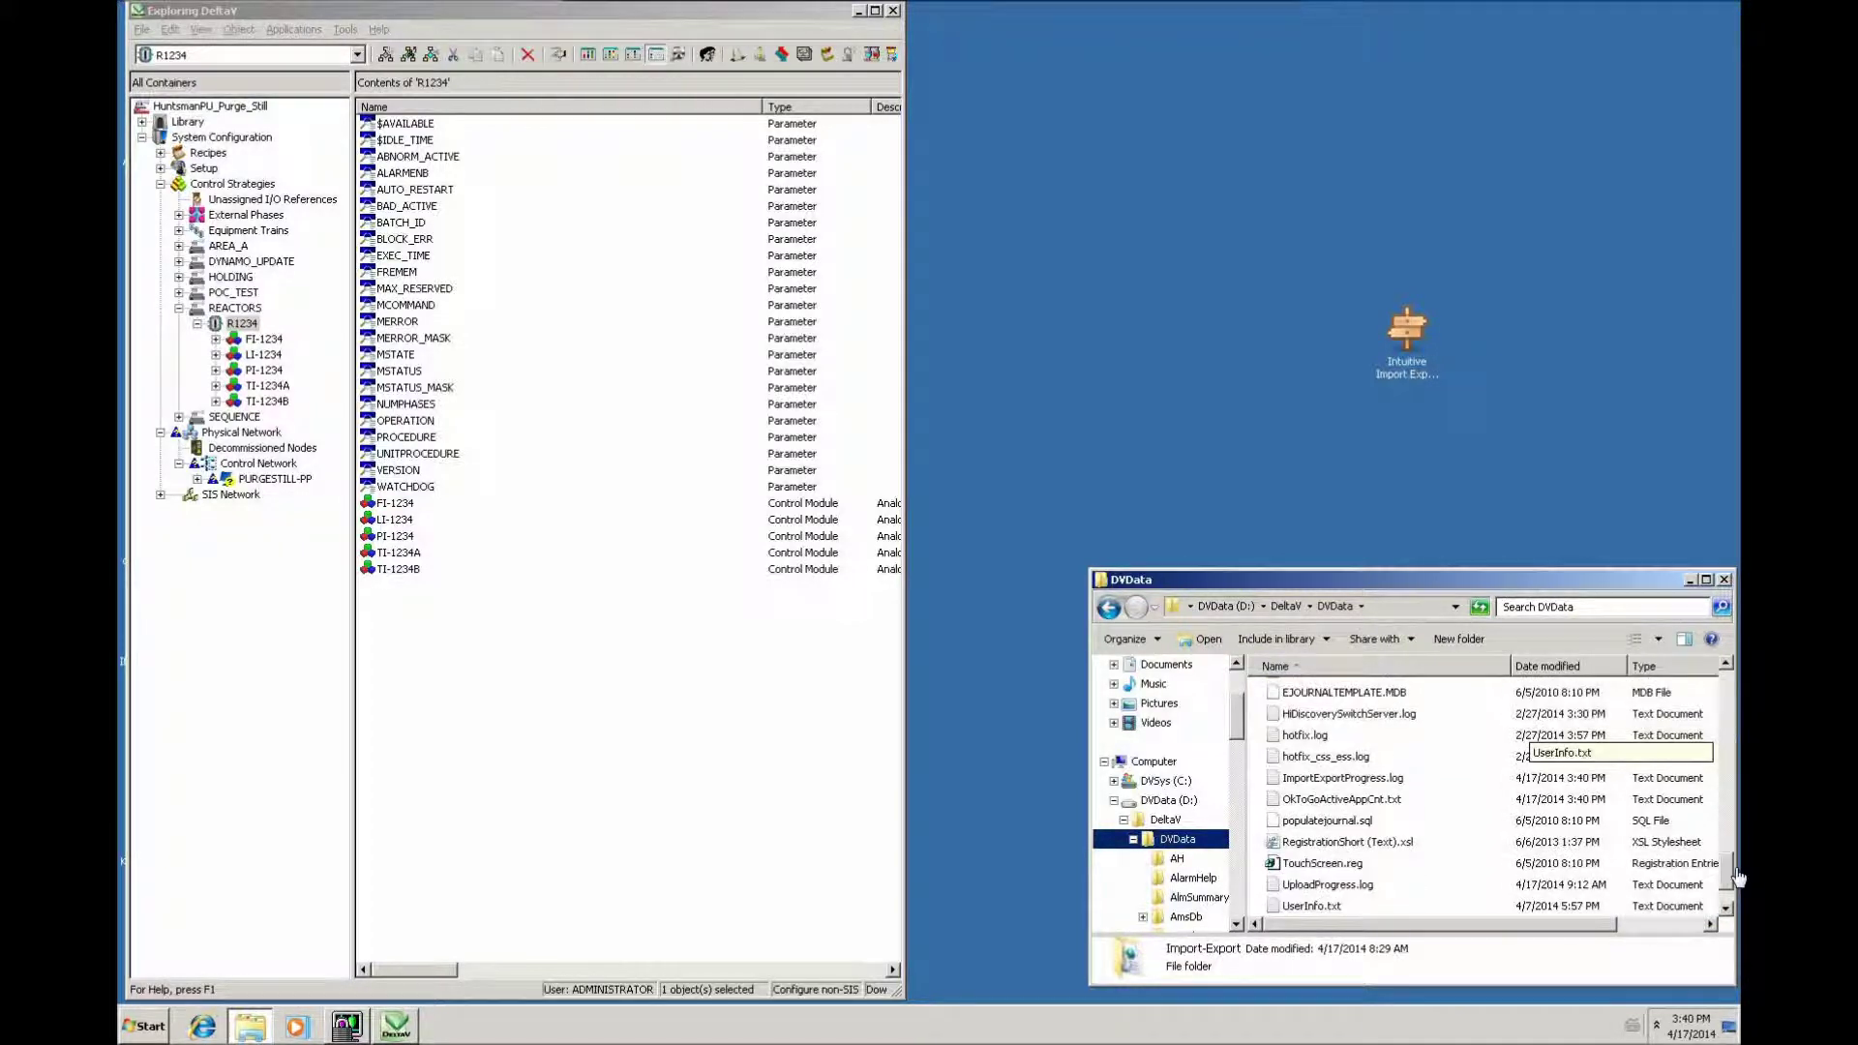
left_click(1307, 778)
- Copy the newest ImportExportProgress.log into Import-Export\R1234_MODULES
right_click(1306, 778)
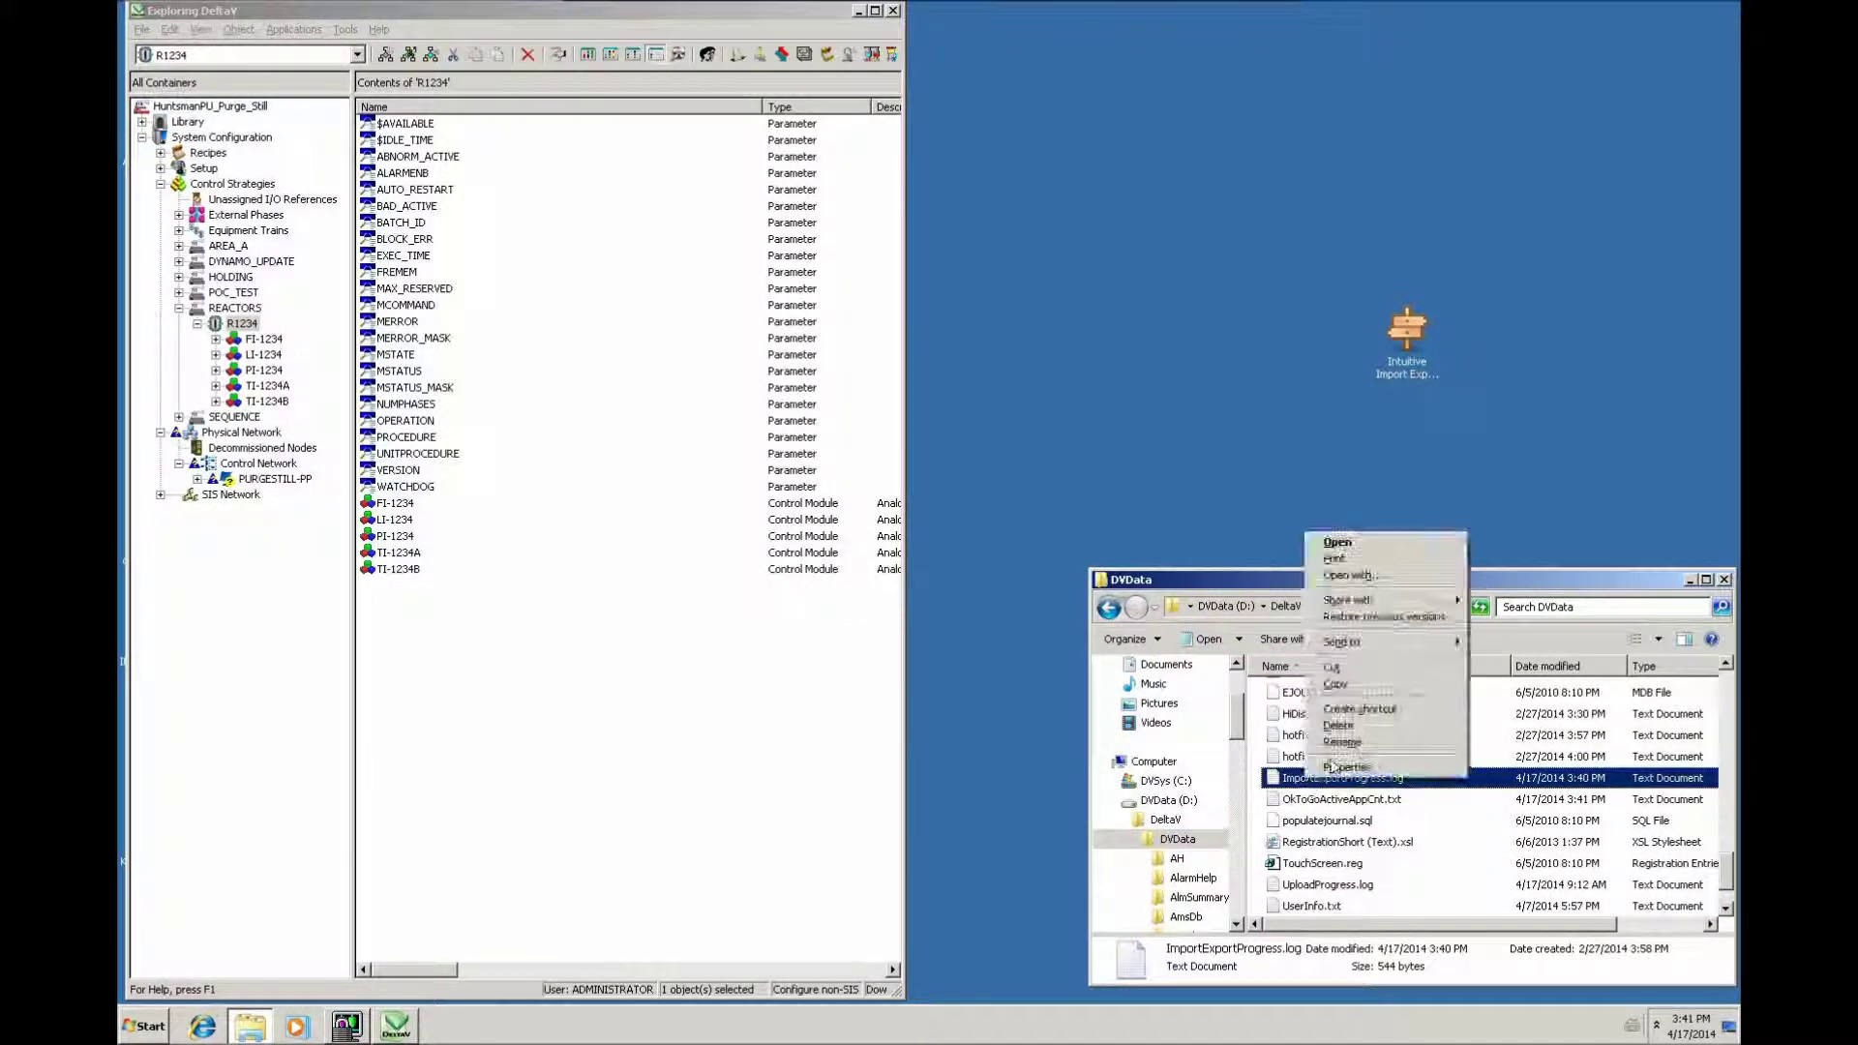
left_click(1336, 684)
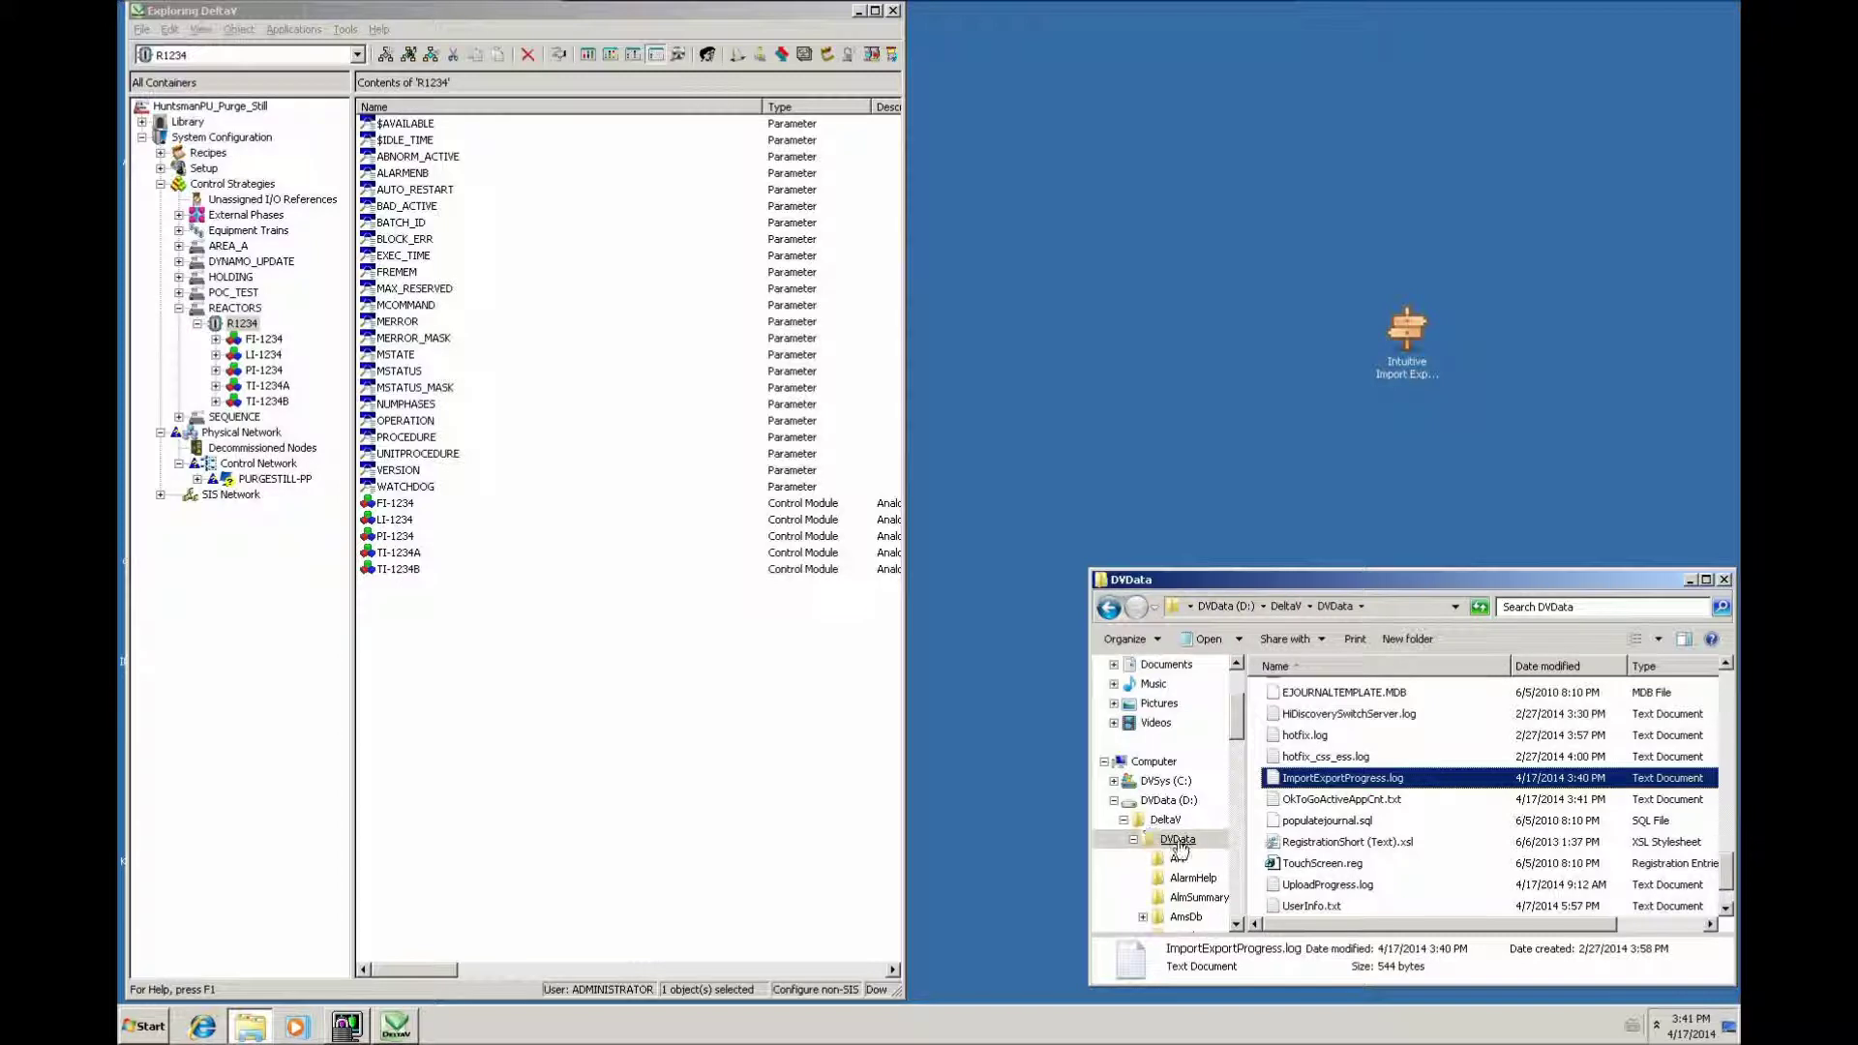
left_click(1243, 903)
left_click(1243, 903)
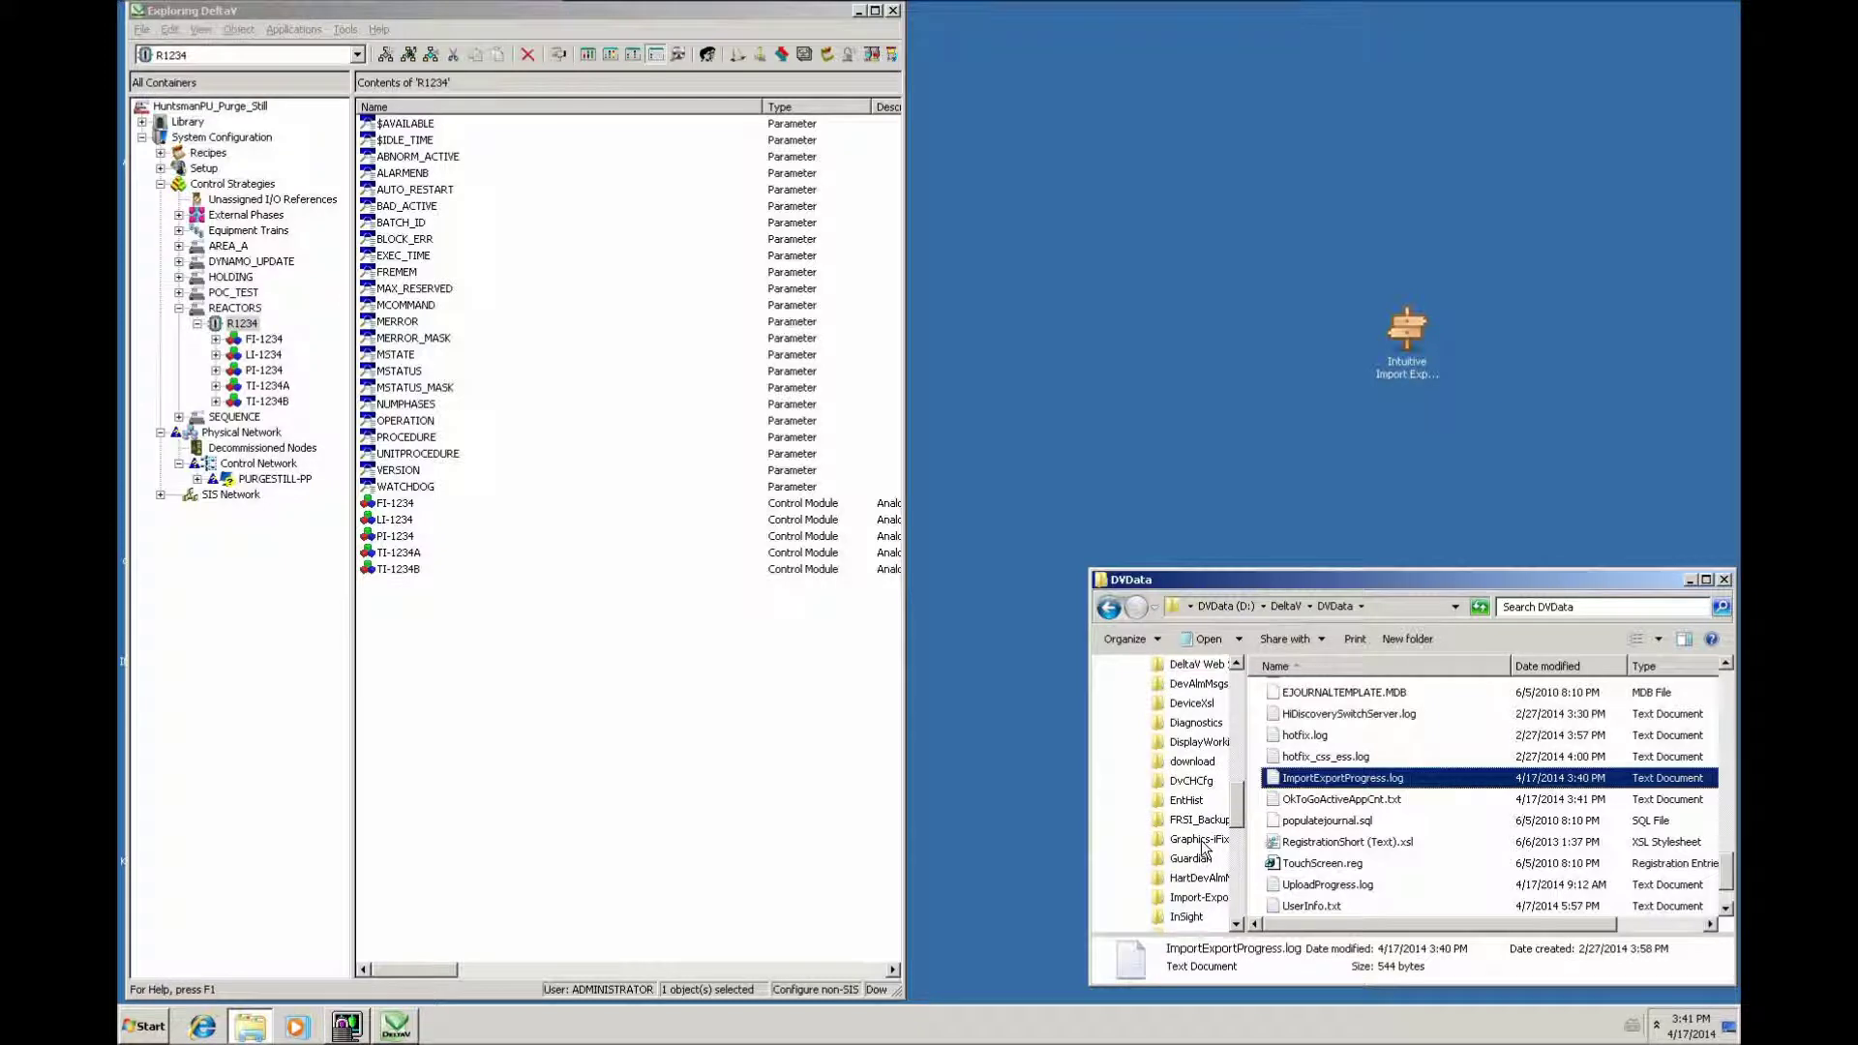
left_click(1198, 897)
double_click(1308, 716)
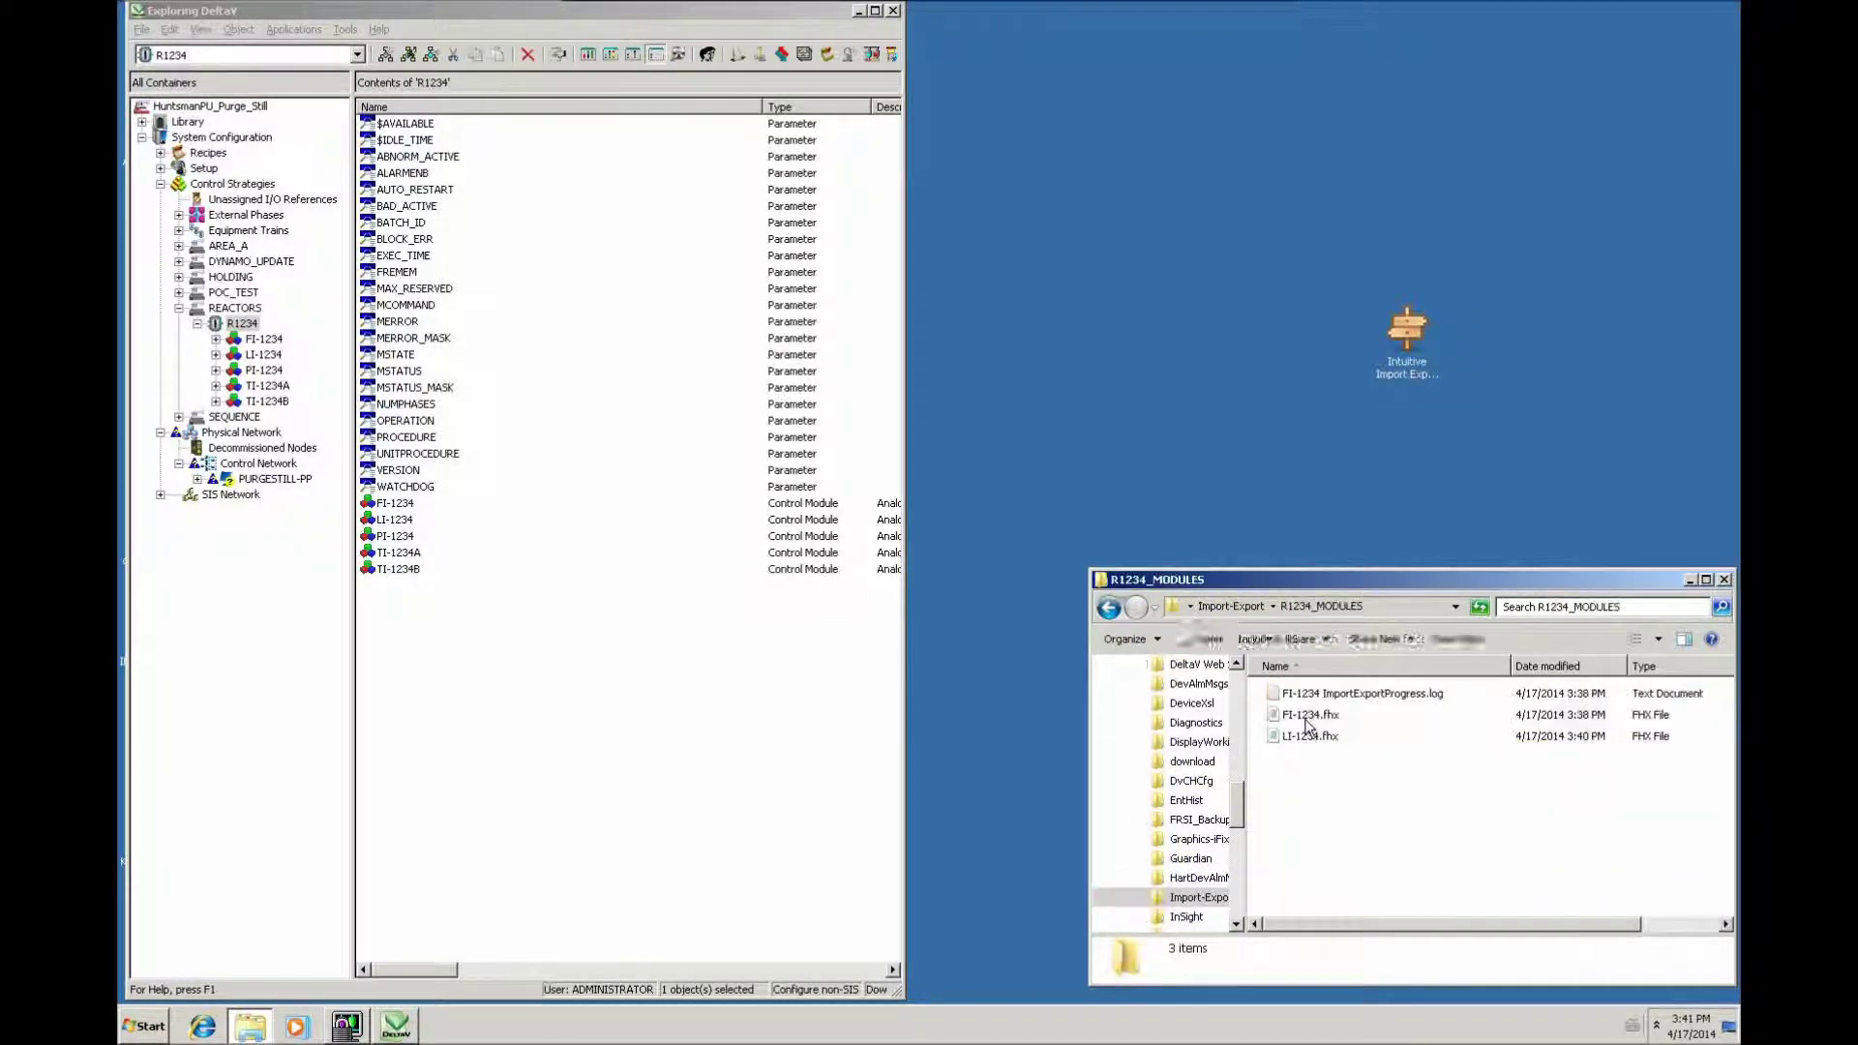
right_click(1302, 788)
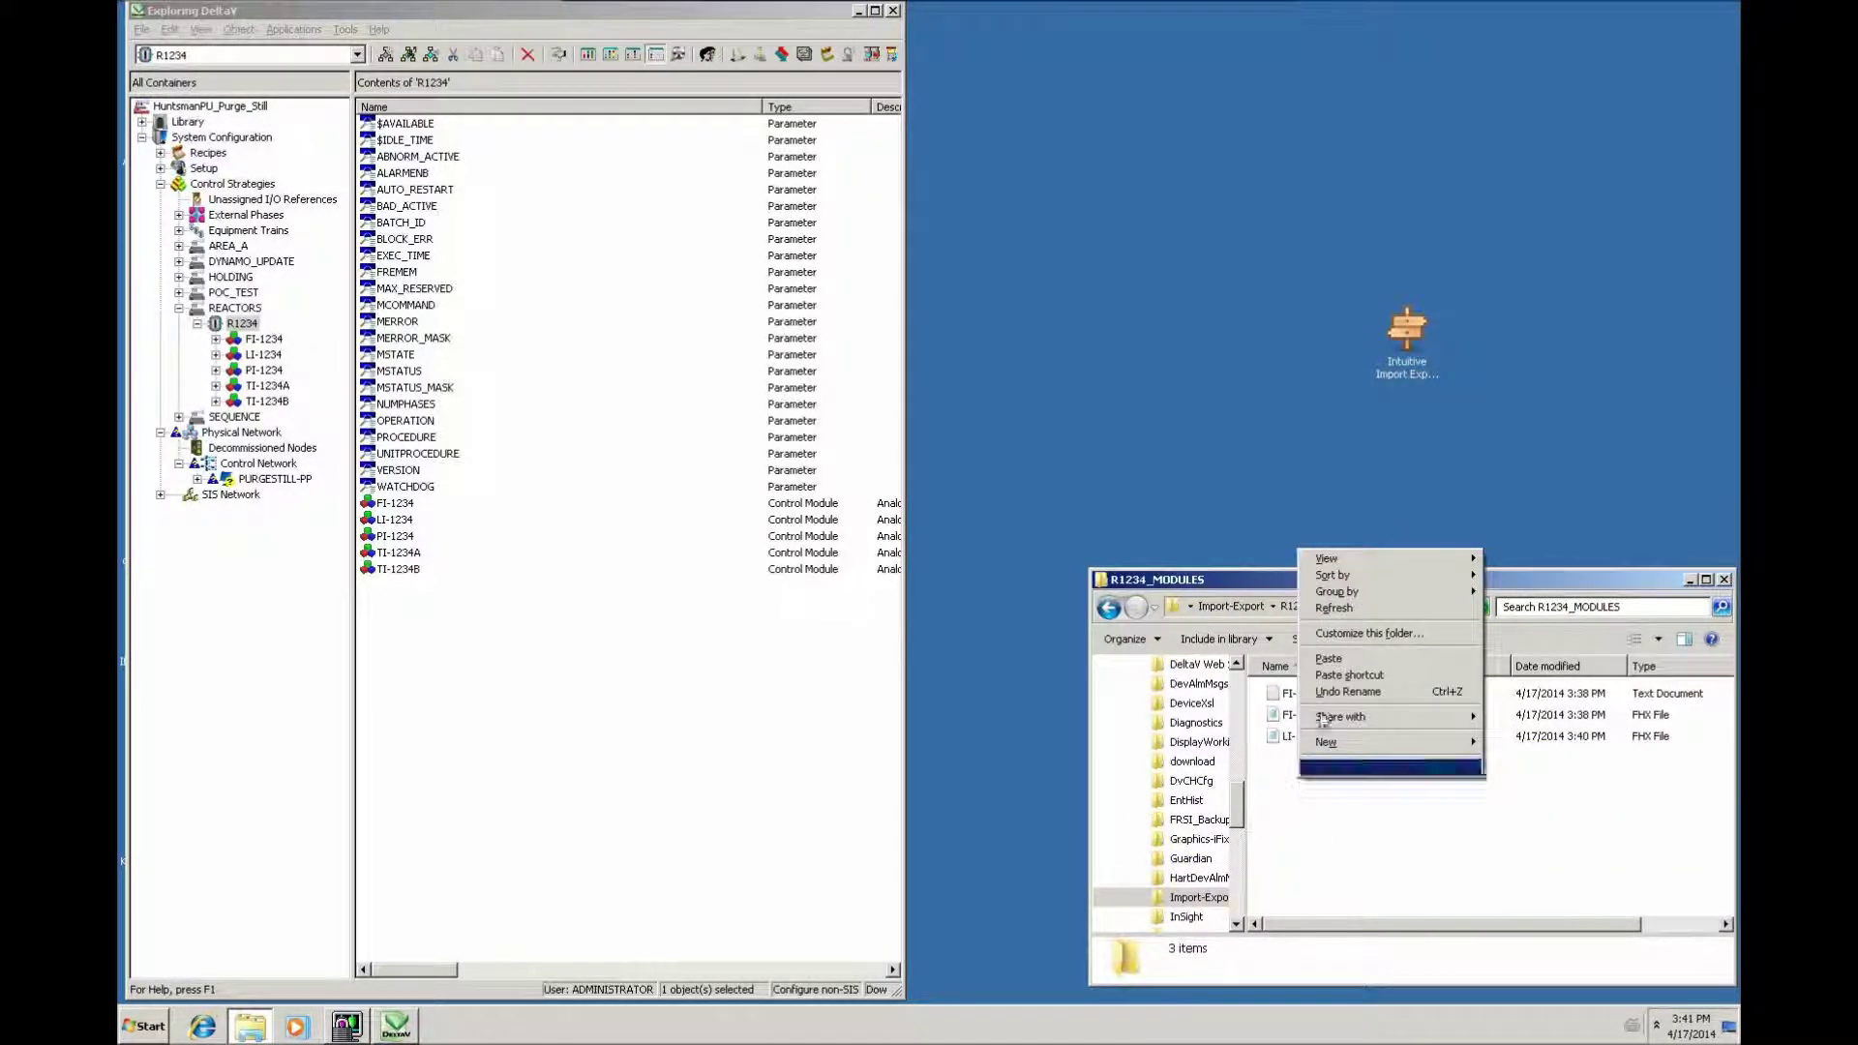
left_click(1318, 656)
- Rename the pasted log to 'LI-1234 ImportExportProgress.log' using the module name from its contents
double_click(1292, 738)
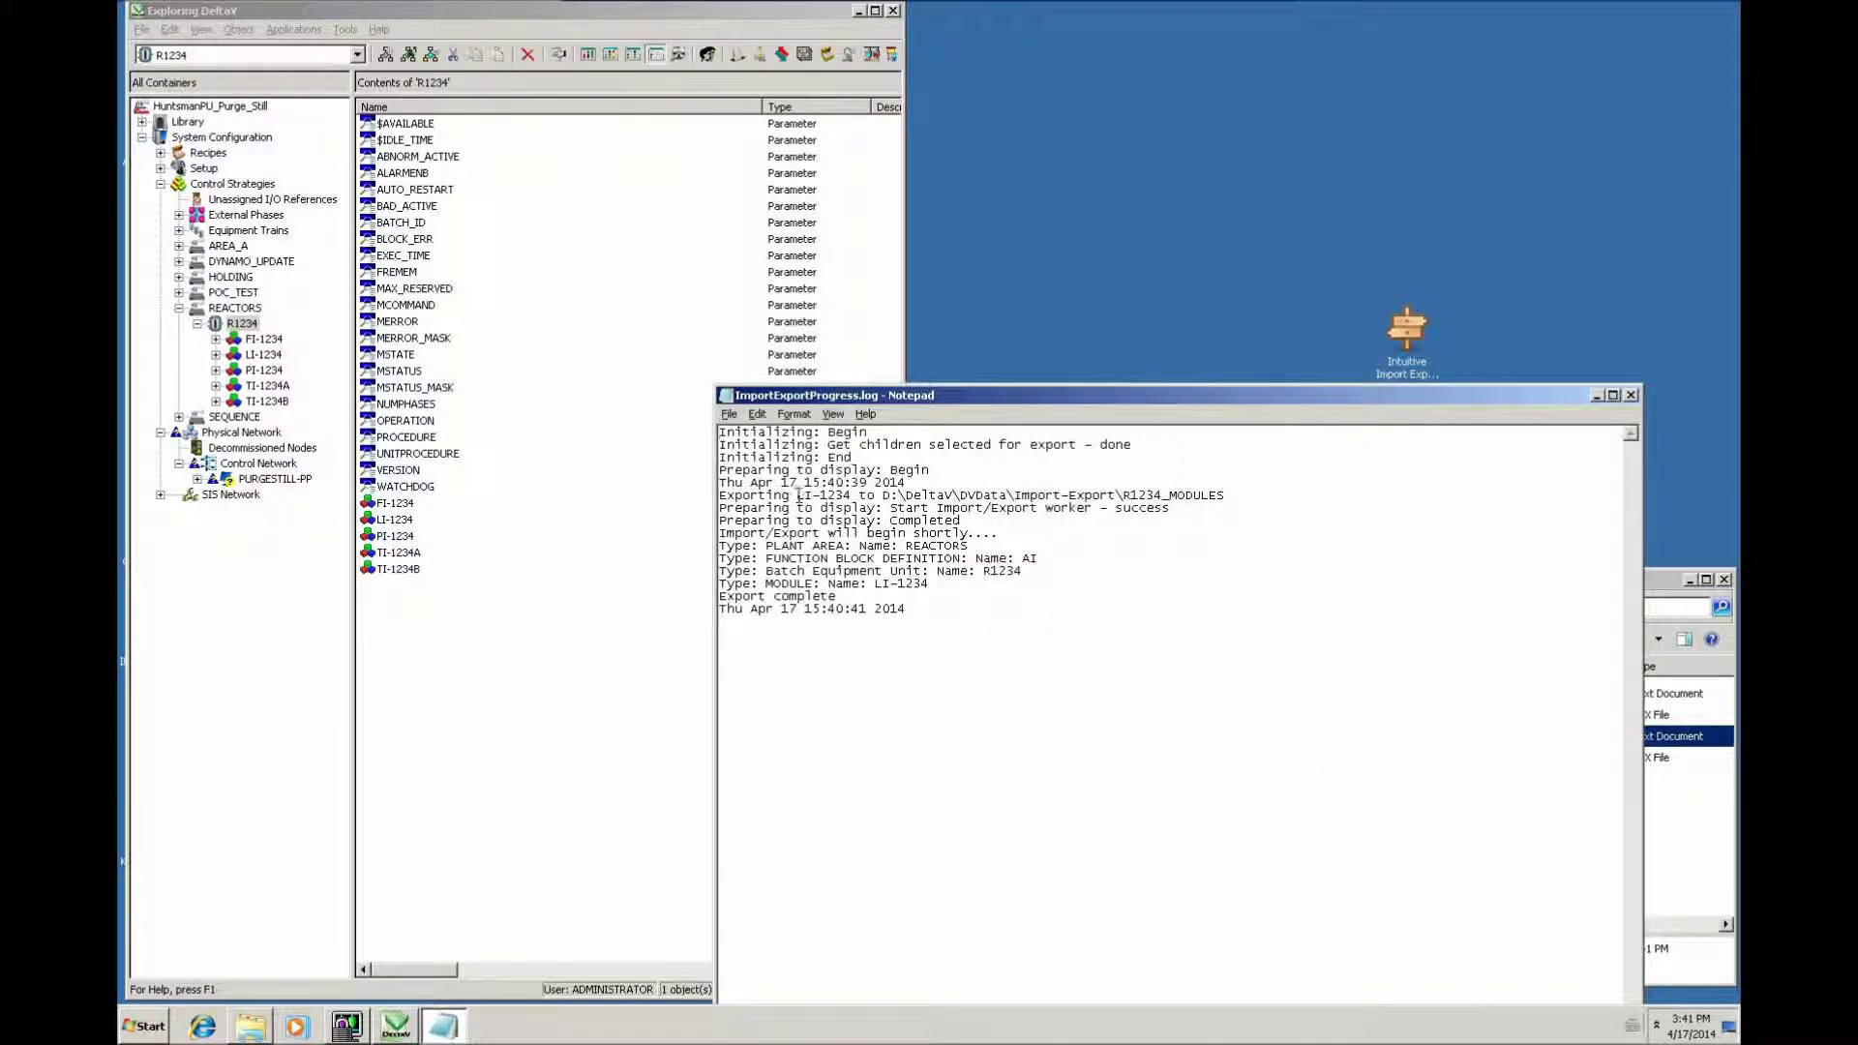
left_click_drag(798, 495, 851, 497)
left_click(851, 499)
left_click_drag(849, 496, 797, 495)
right_click(811, 501)
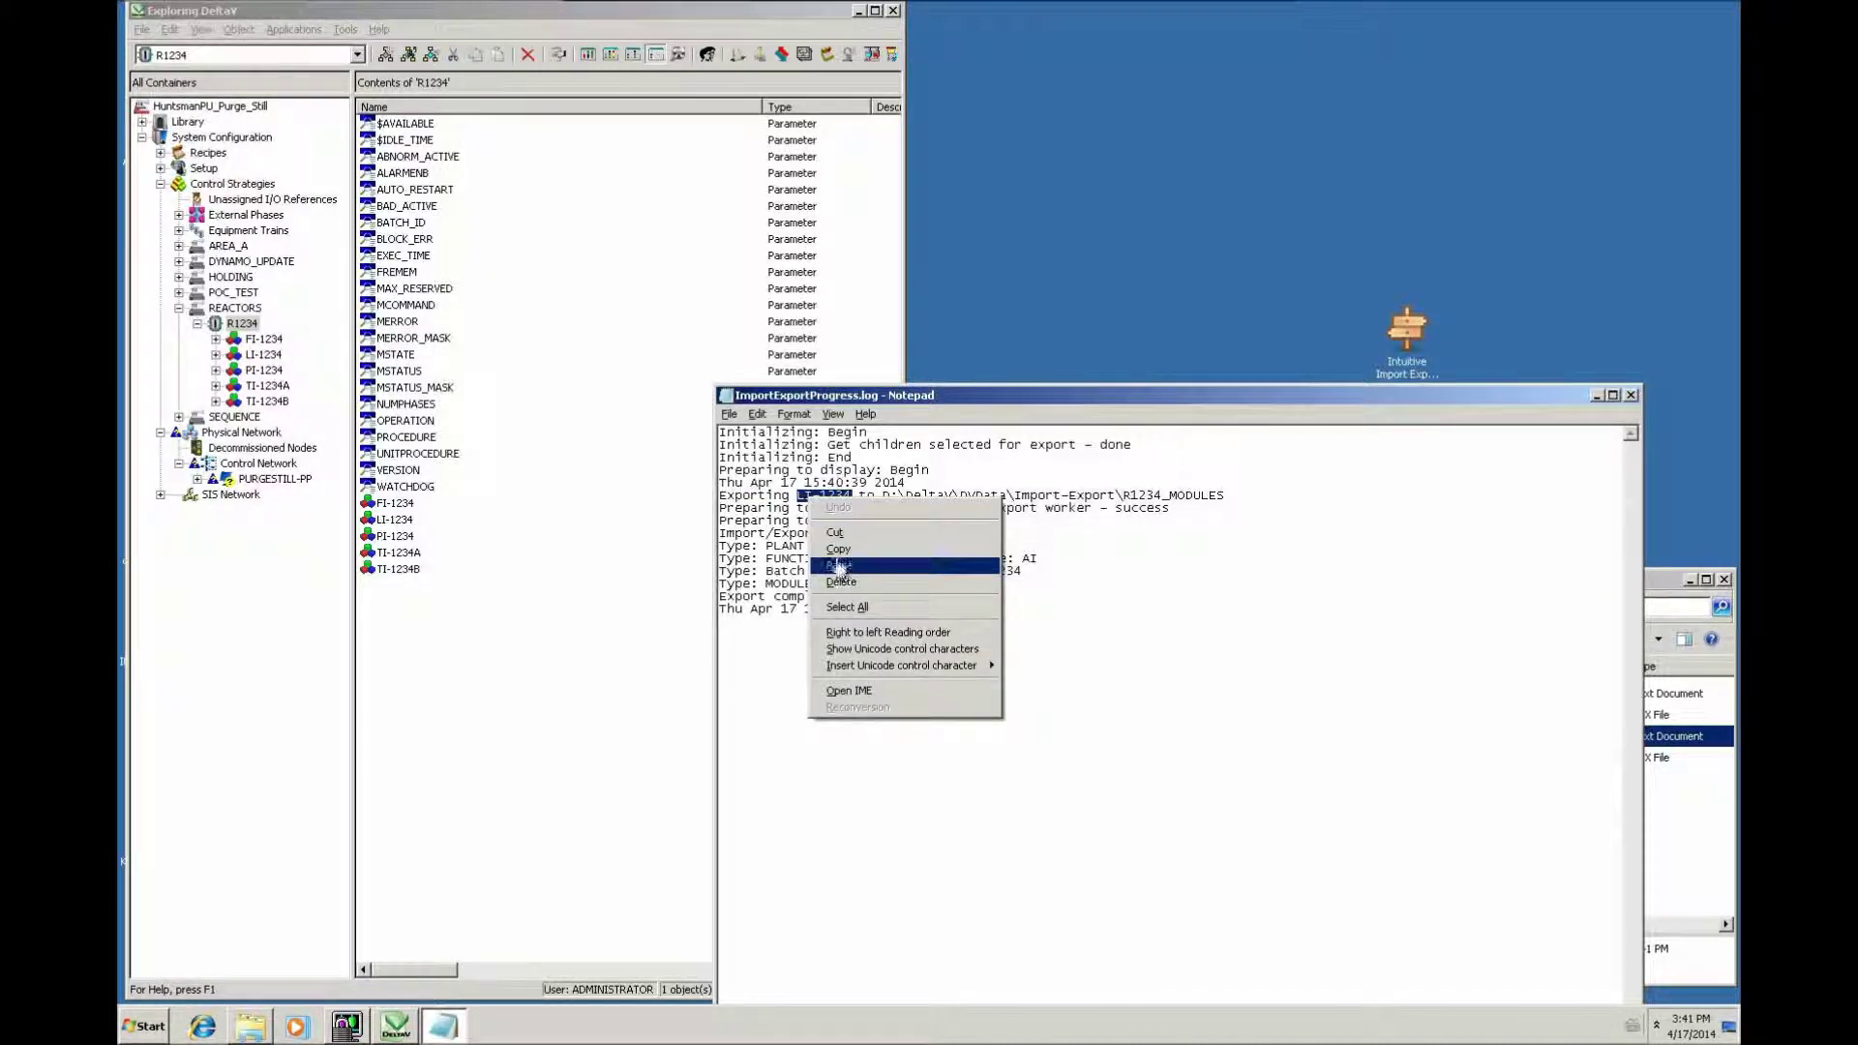
left_click(862, 549)
left_click(1631, 394)
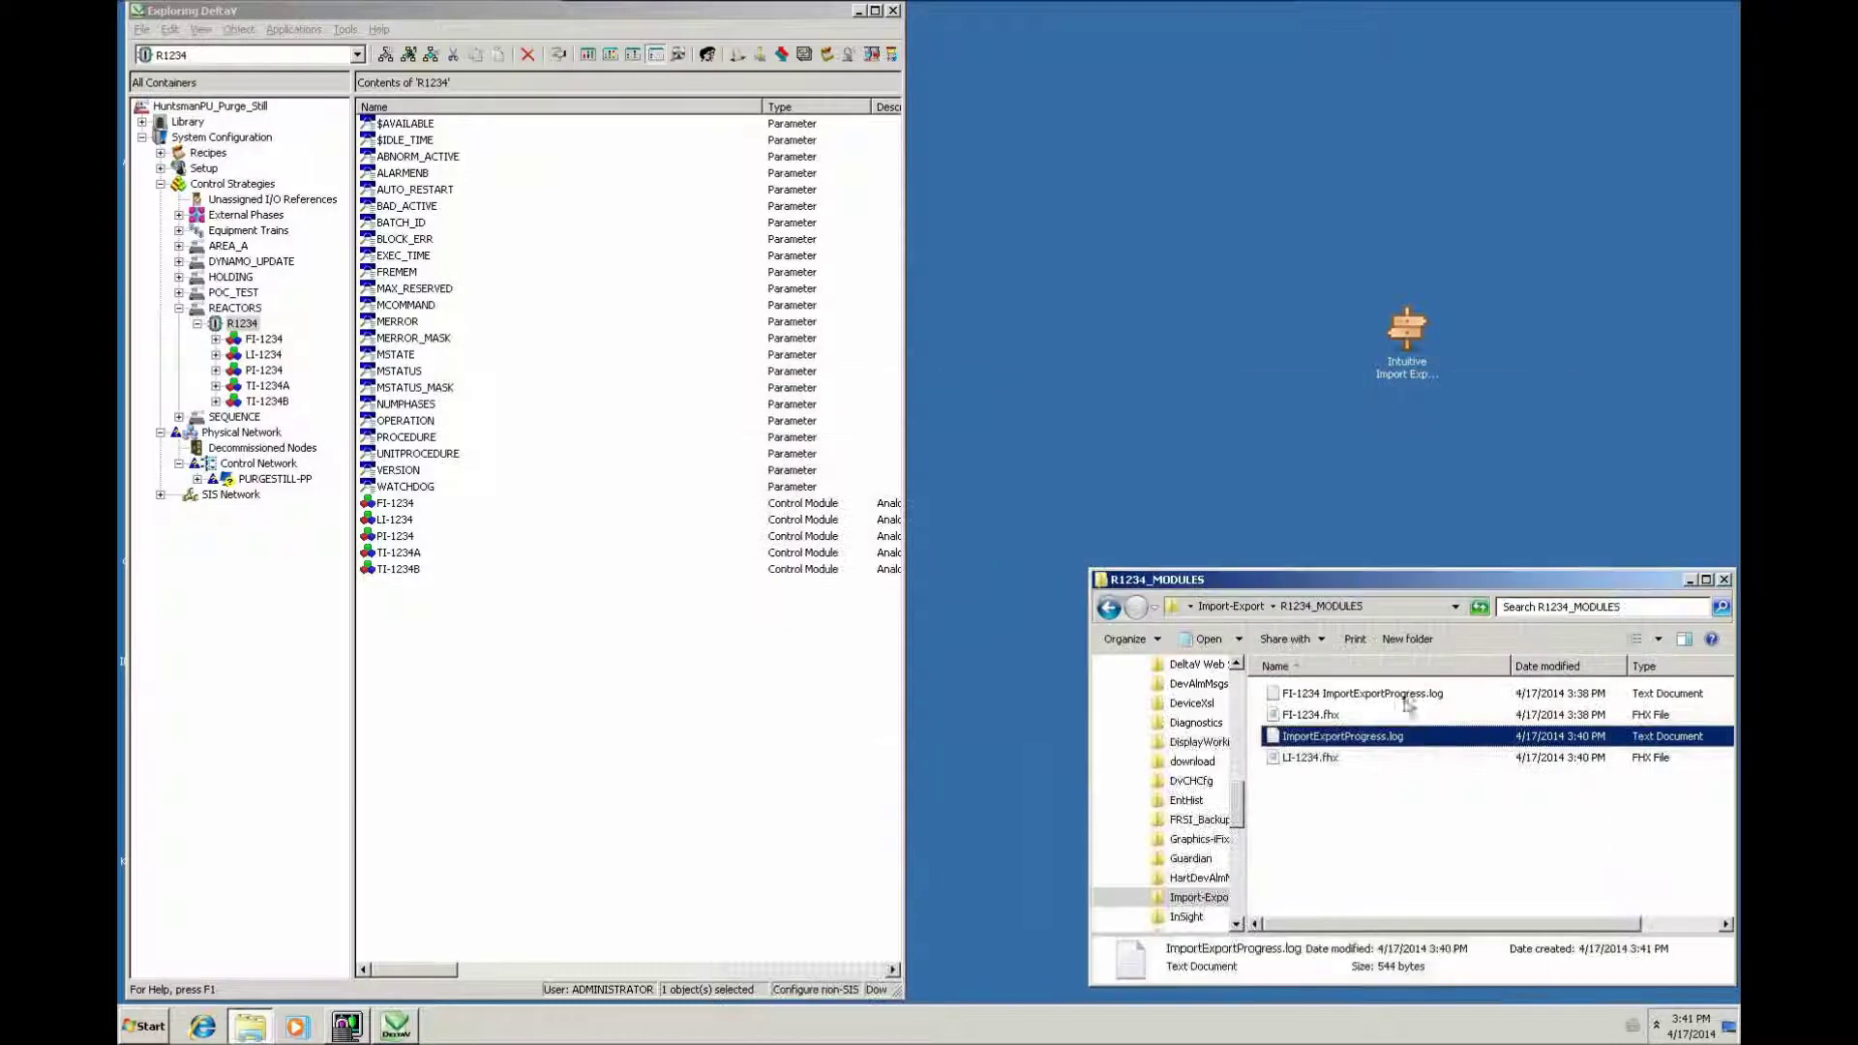
left_click(1297, 737)
key("Home")
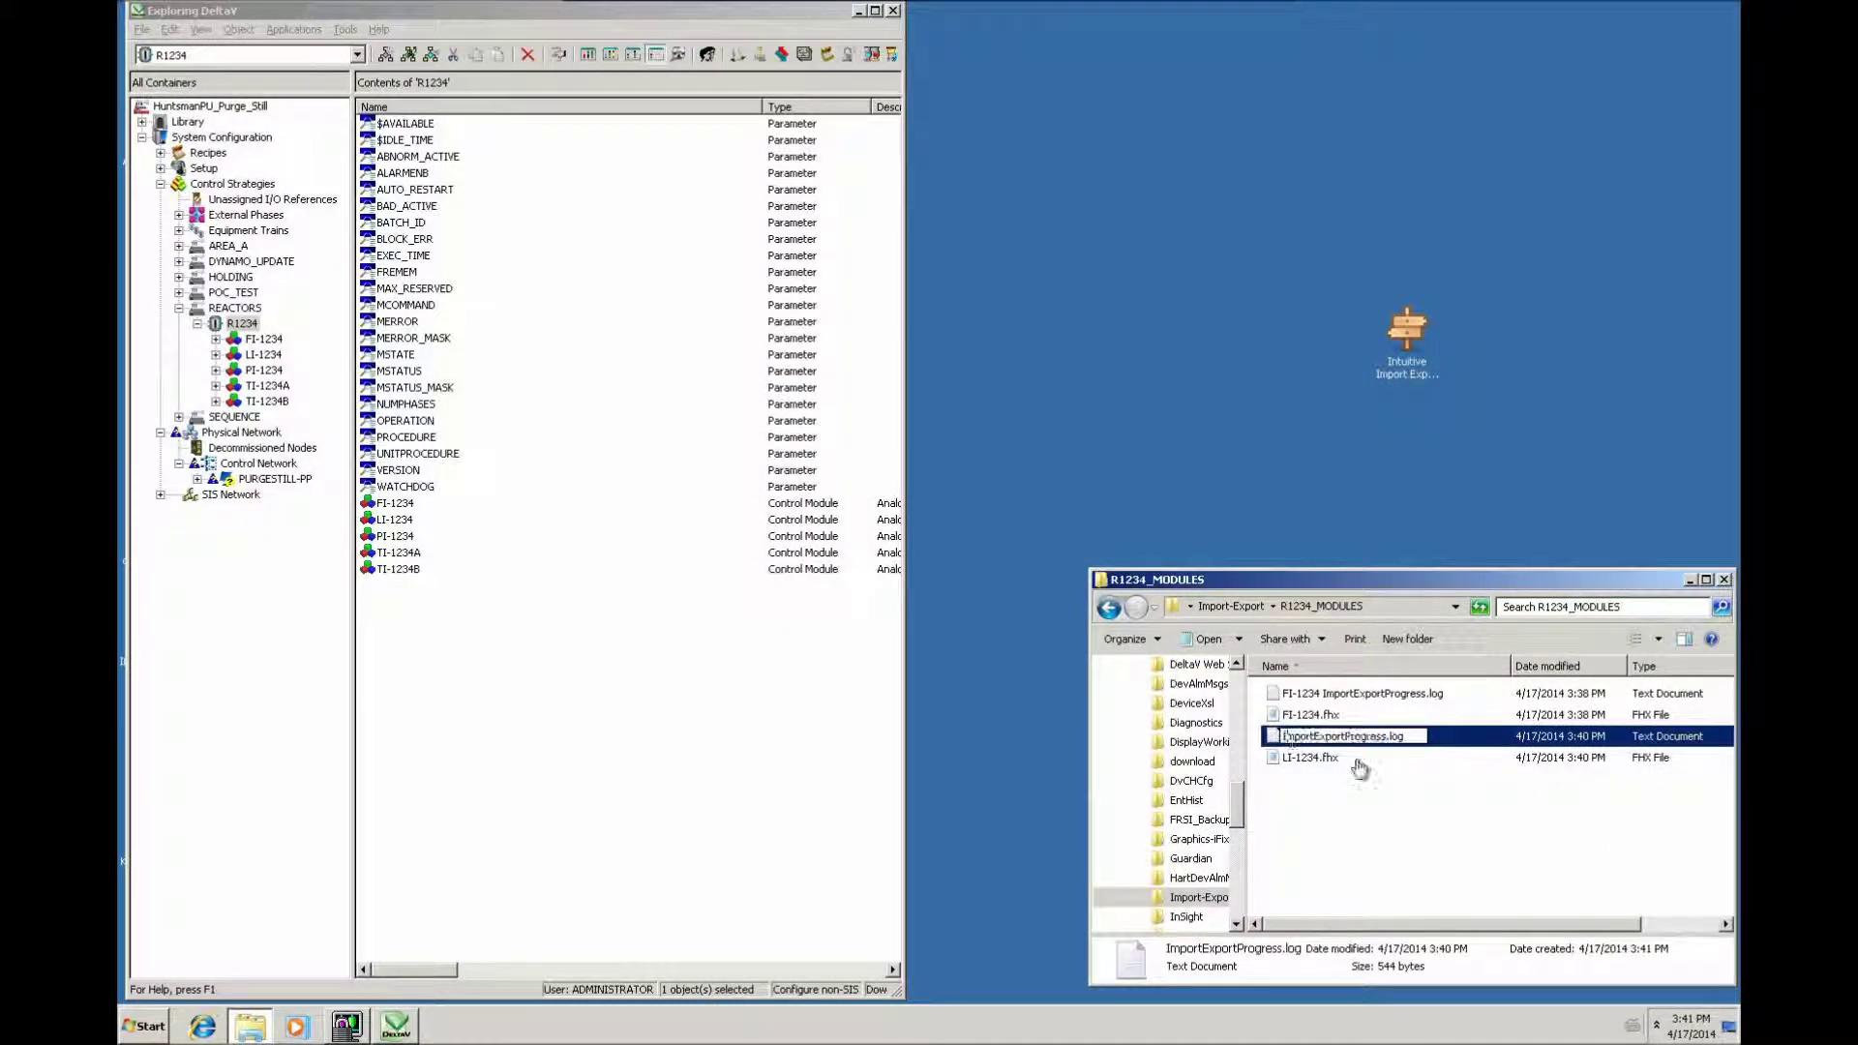
type("LI-1234")
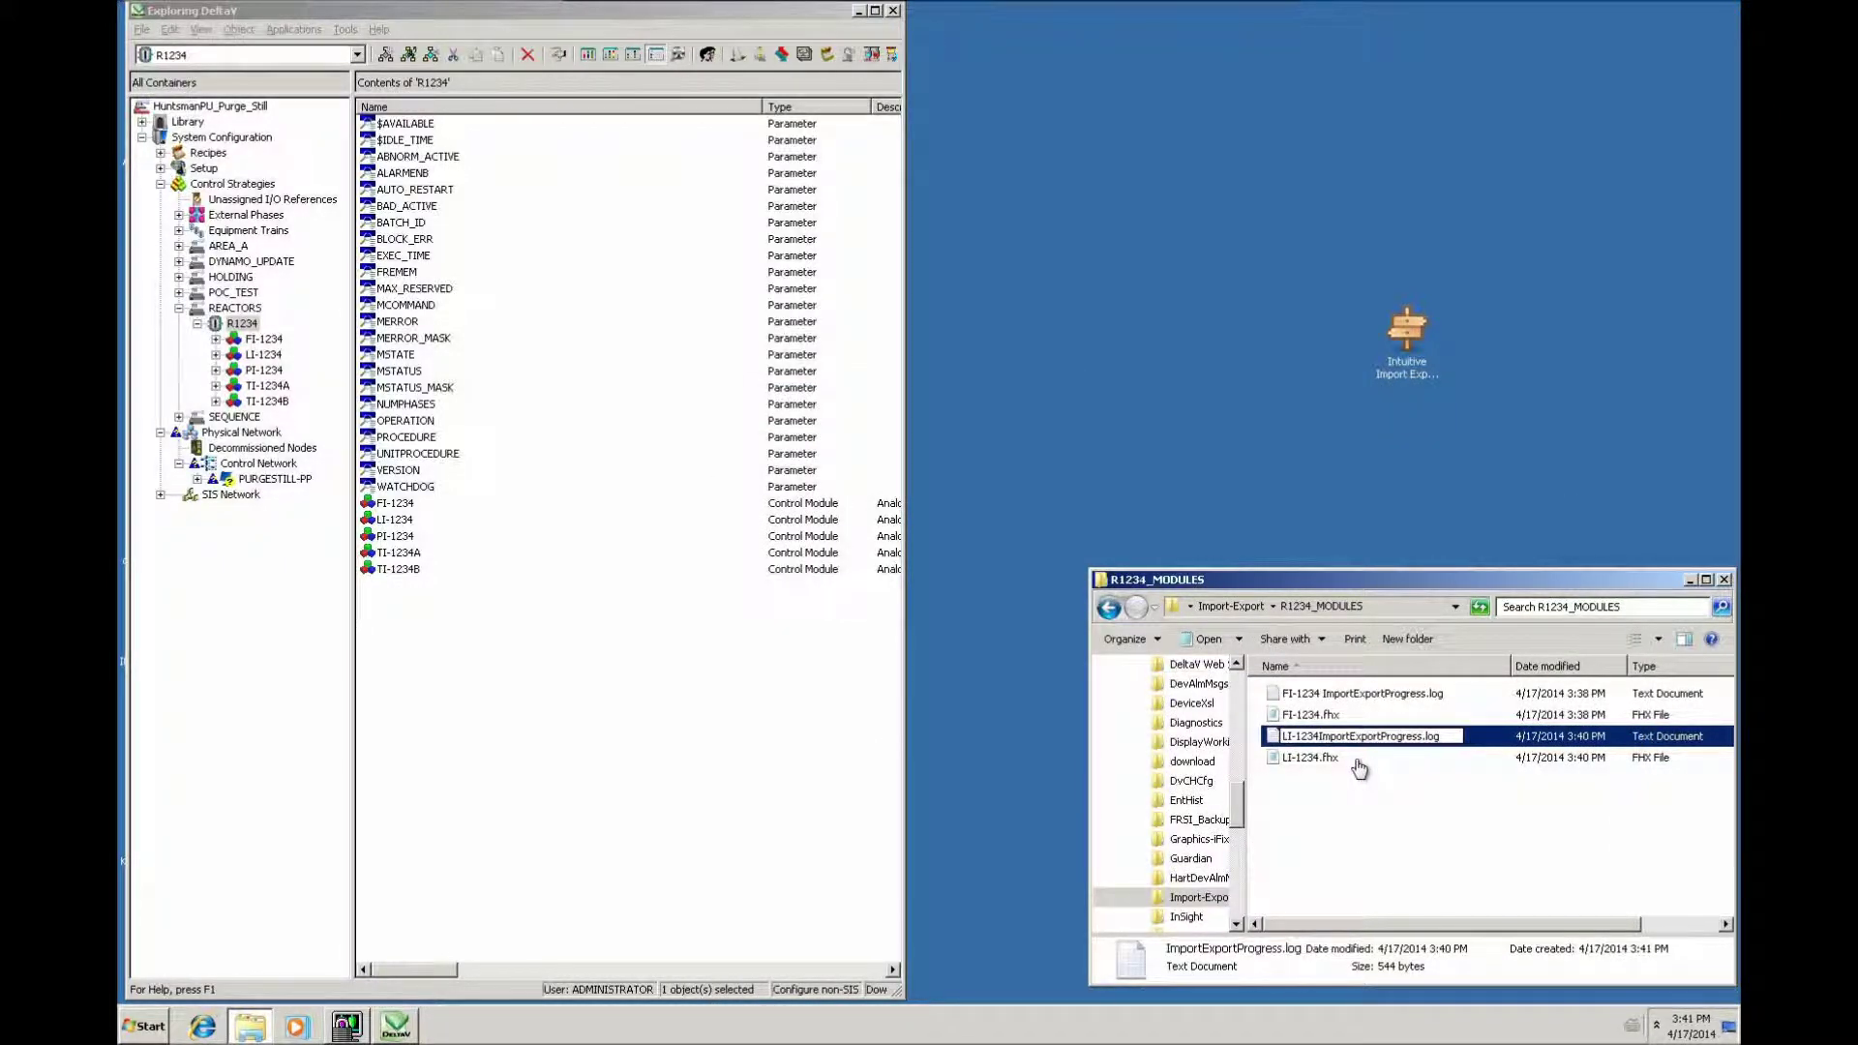
key("Return")
left_click(1391, 834)
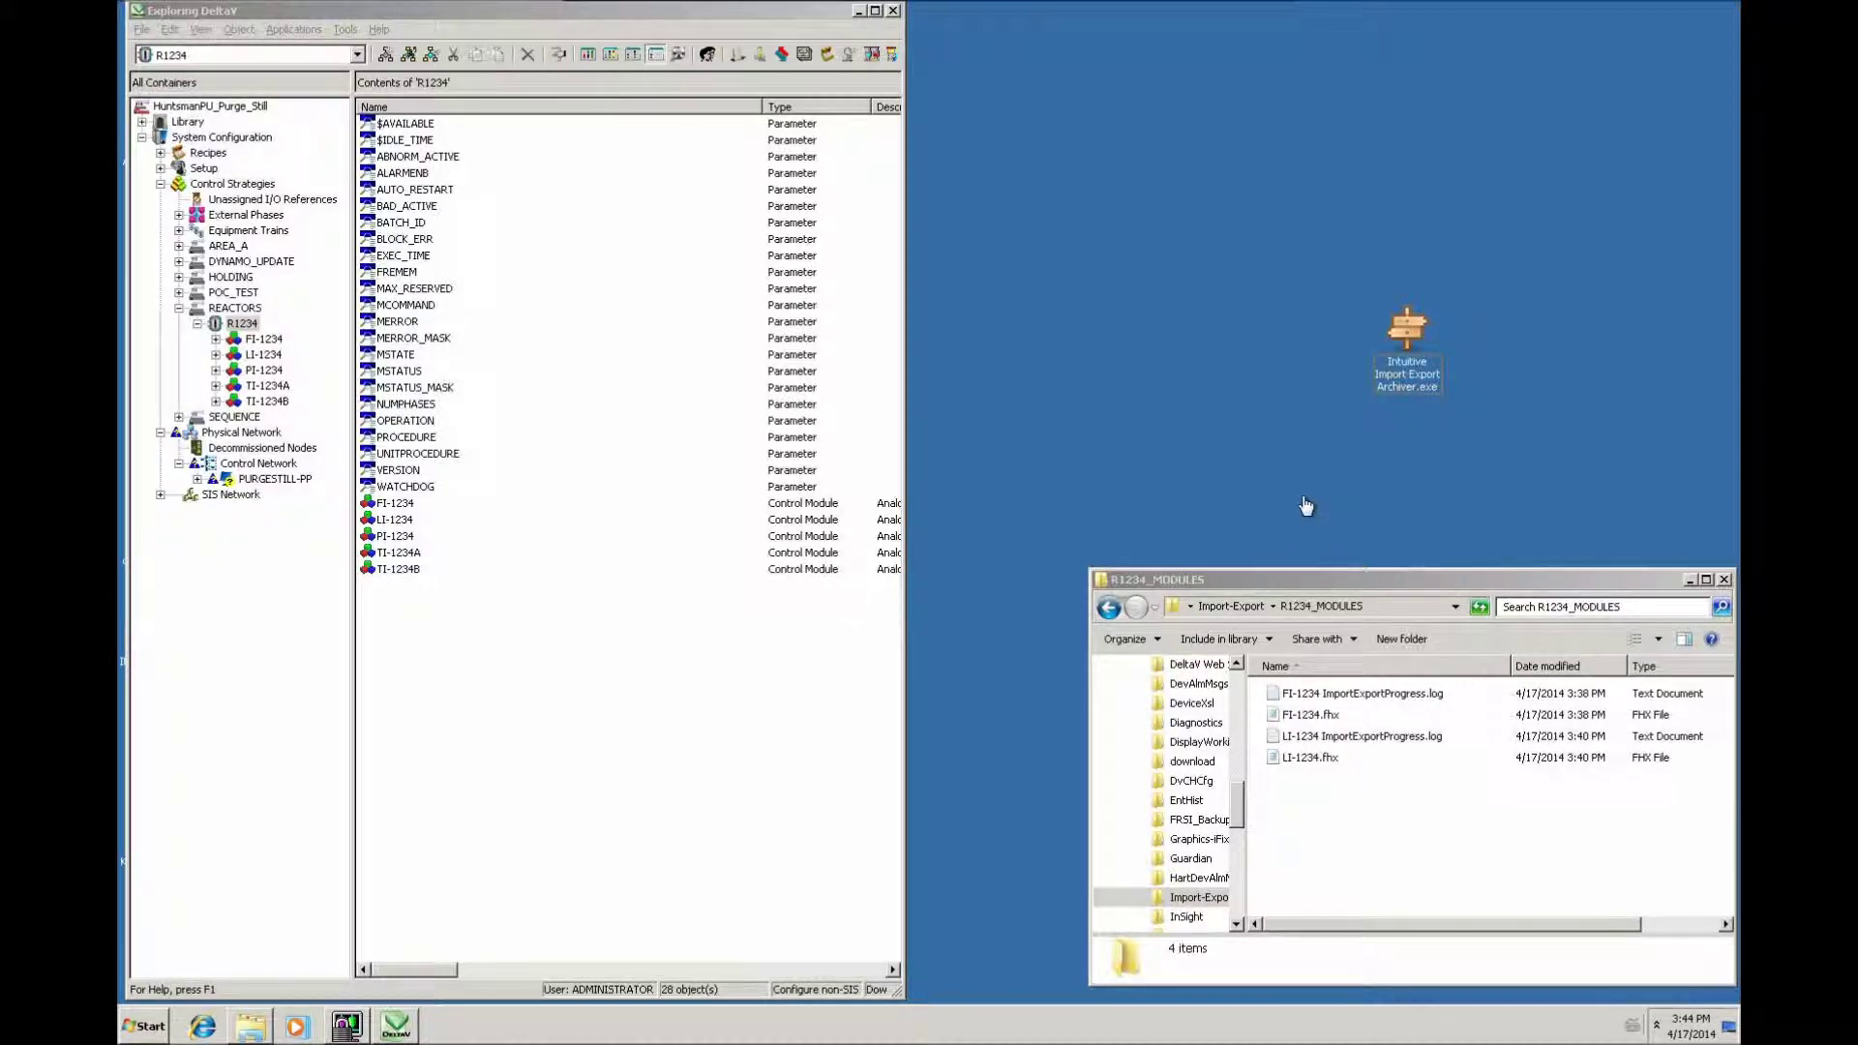
- Launch Intuitive Import Export Archiver, move its window aside, and confirm it runs in the background
left_click(1408, 335)
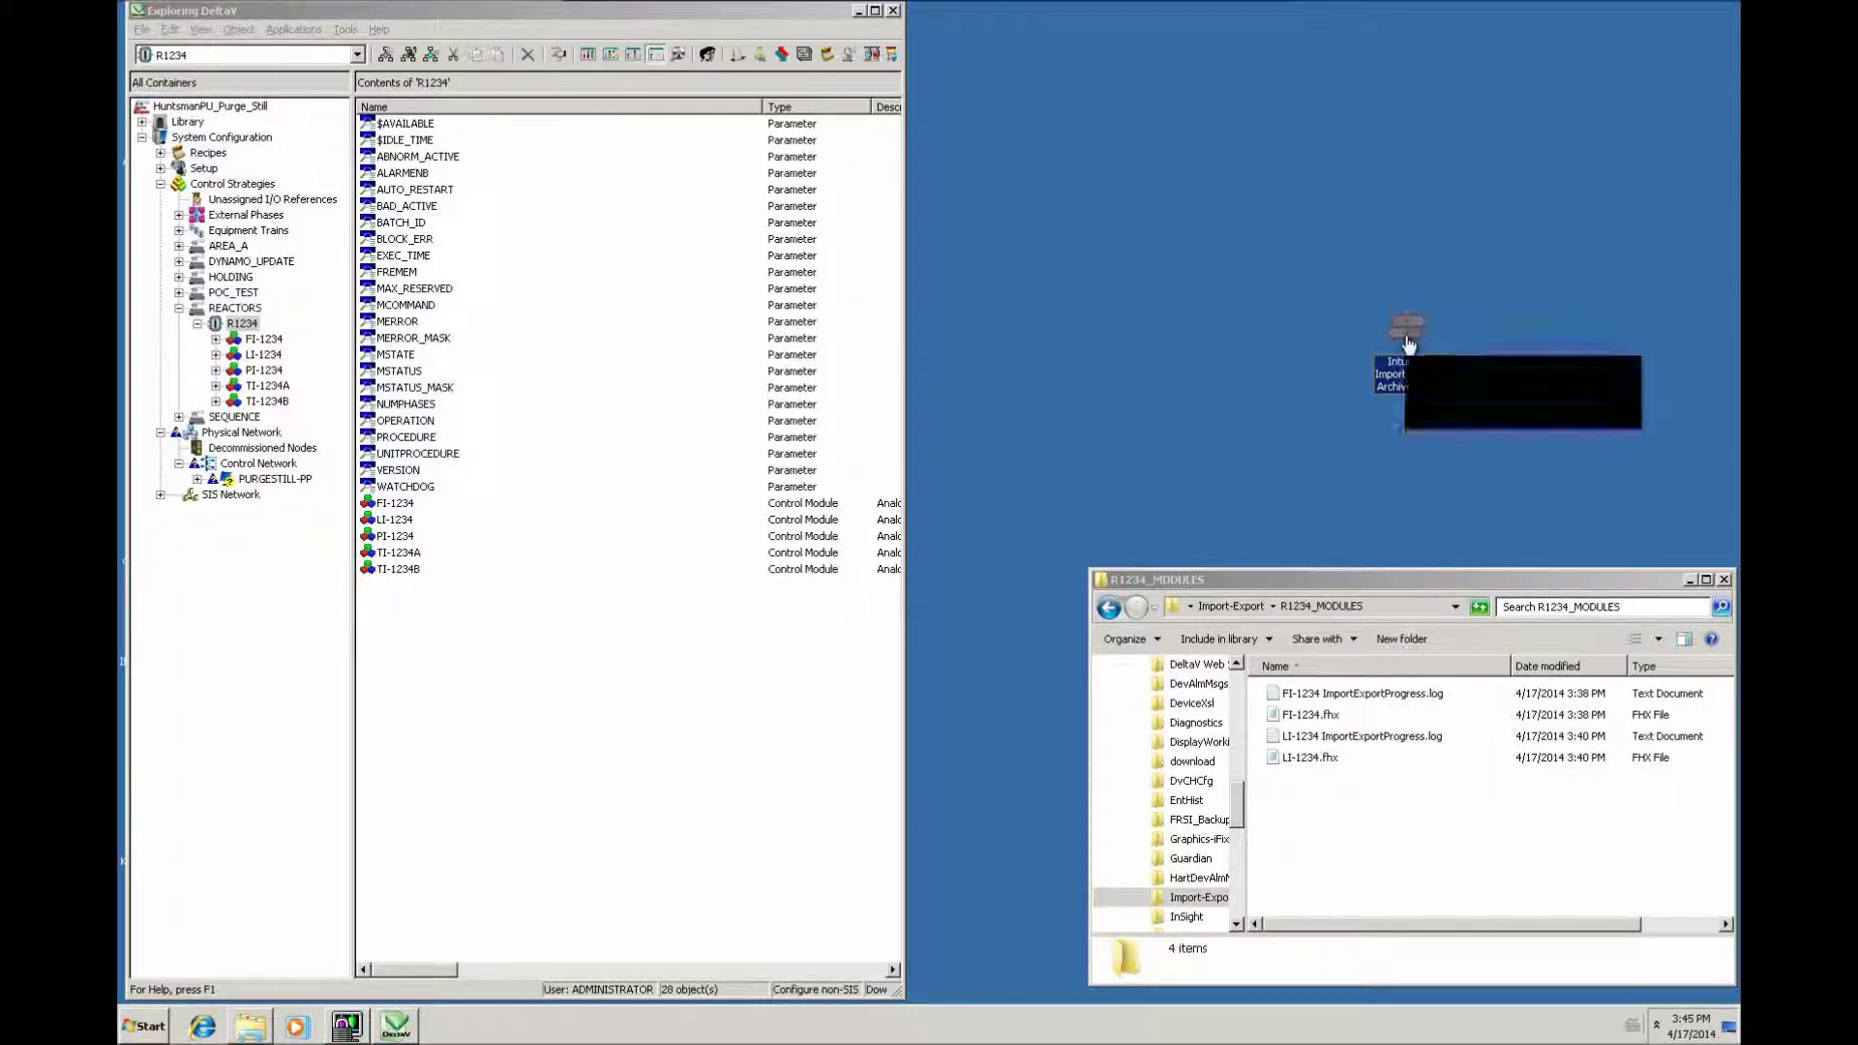
double_click(1406, 335)
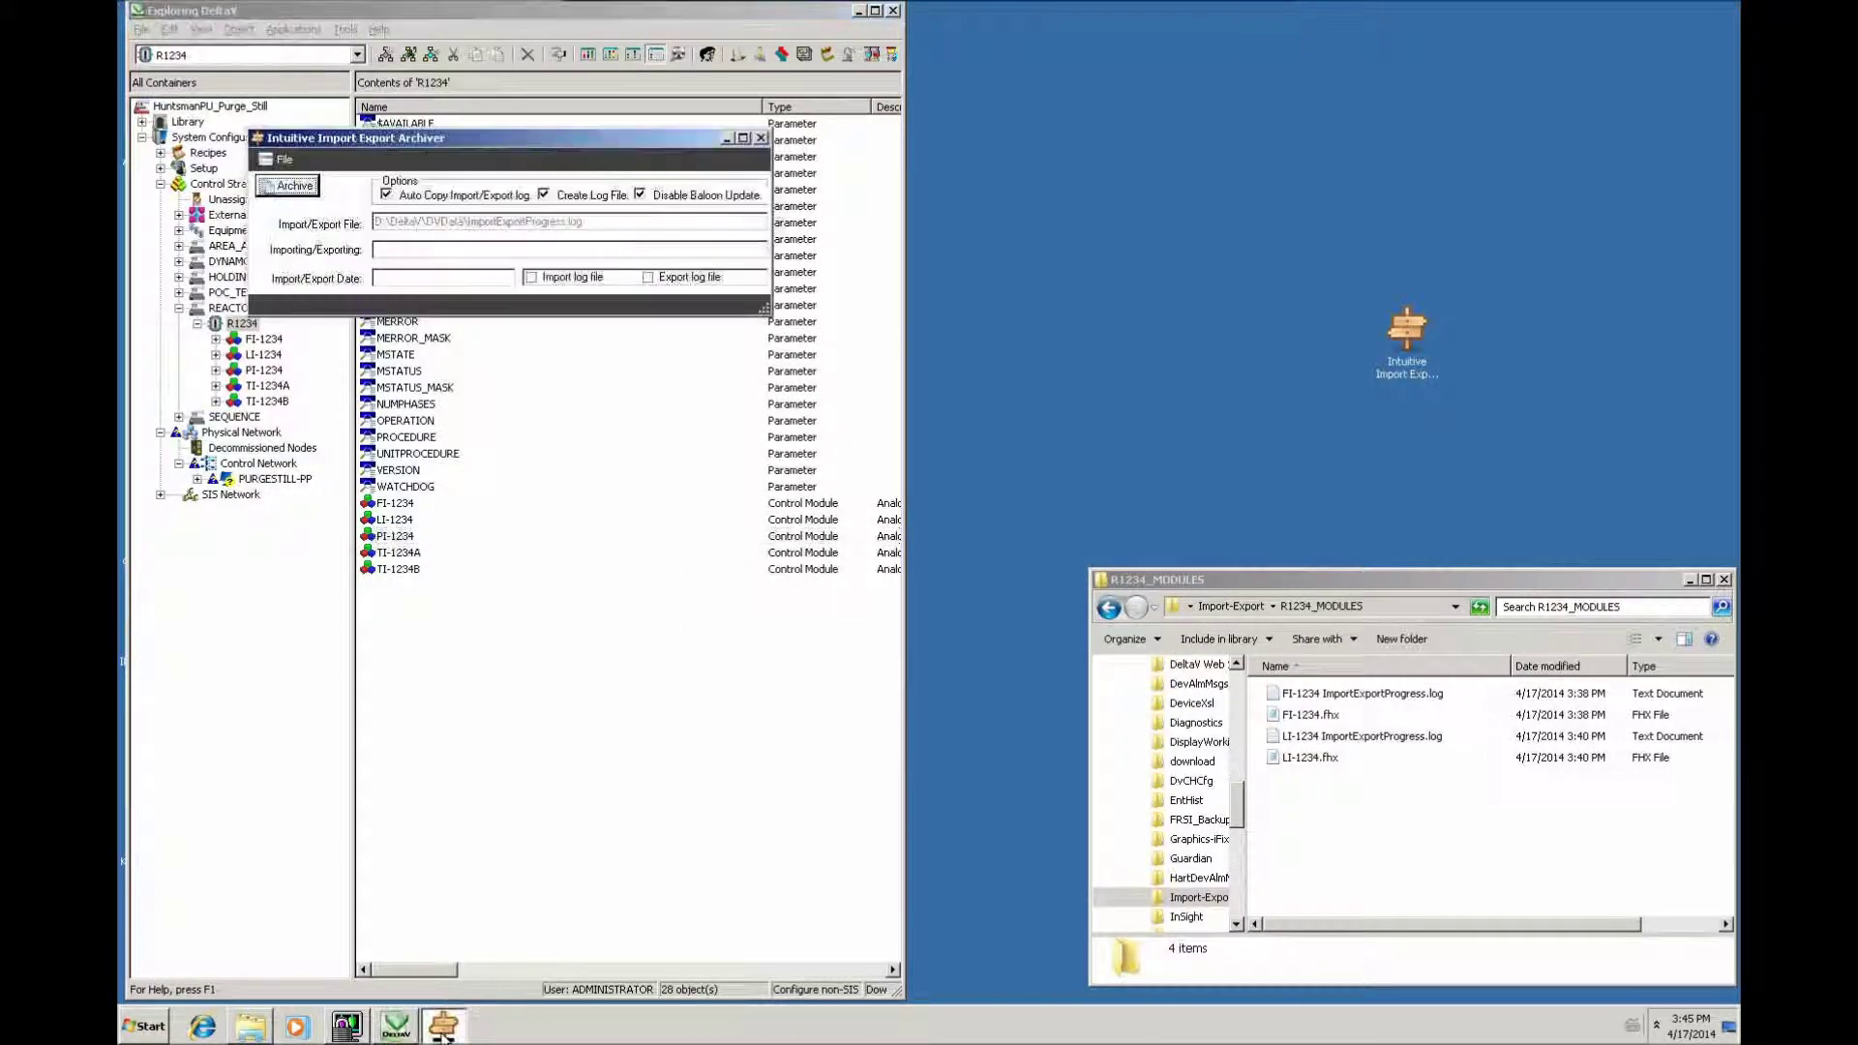
left_click_drag(502, 146, 1453, 34)
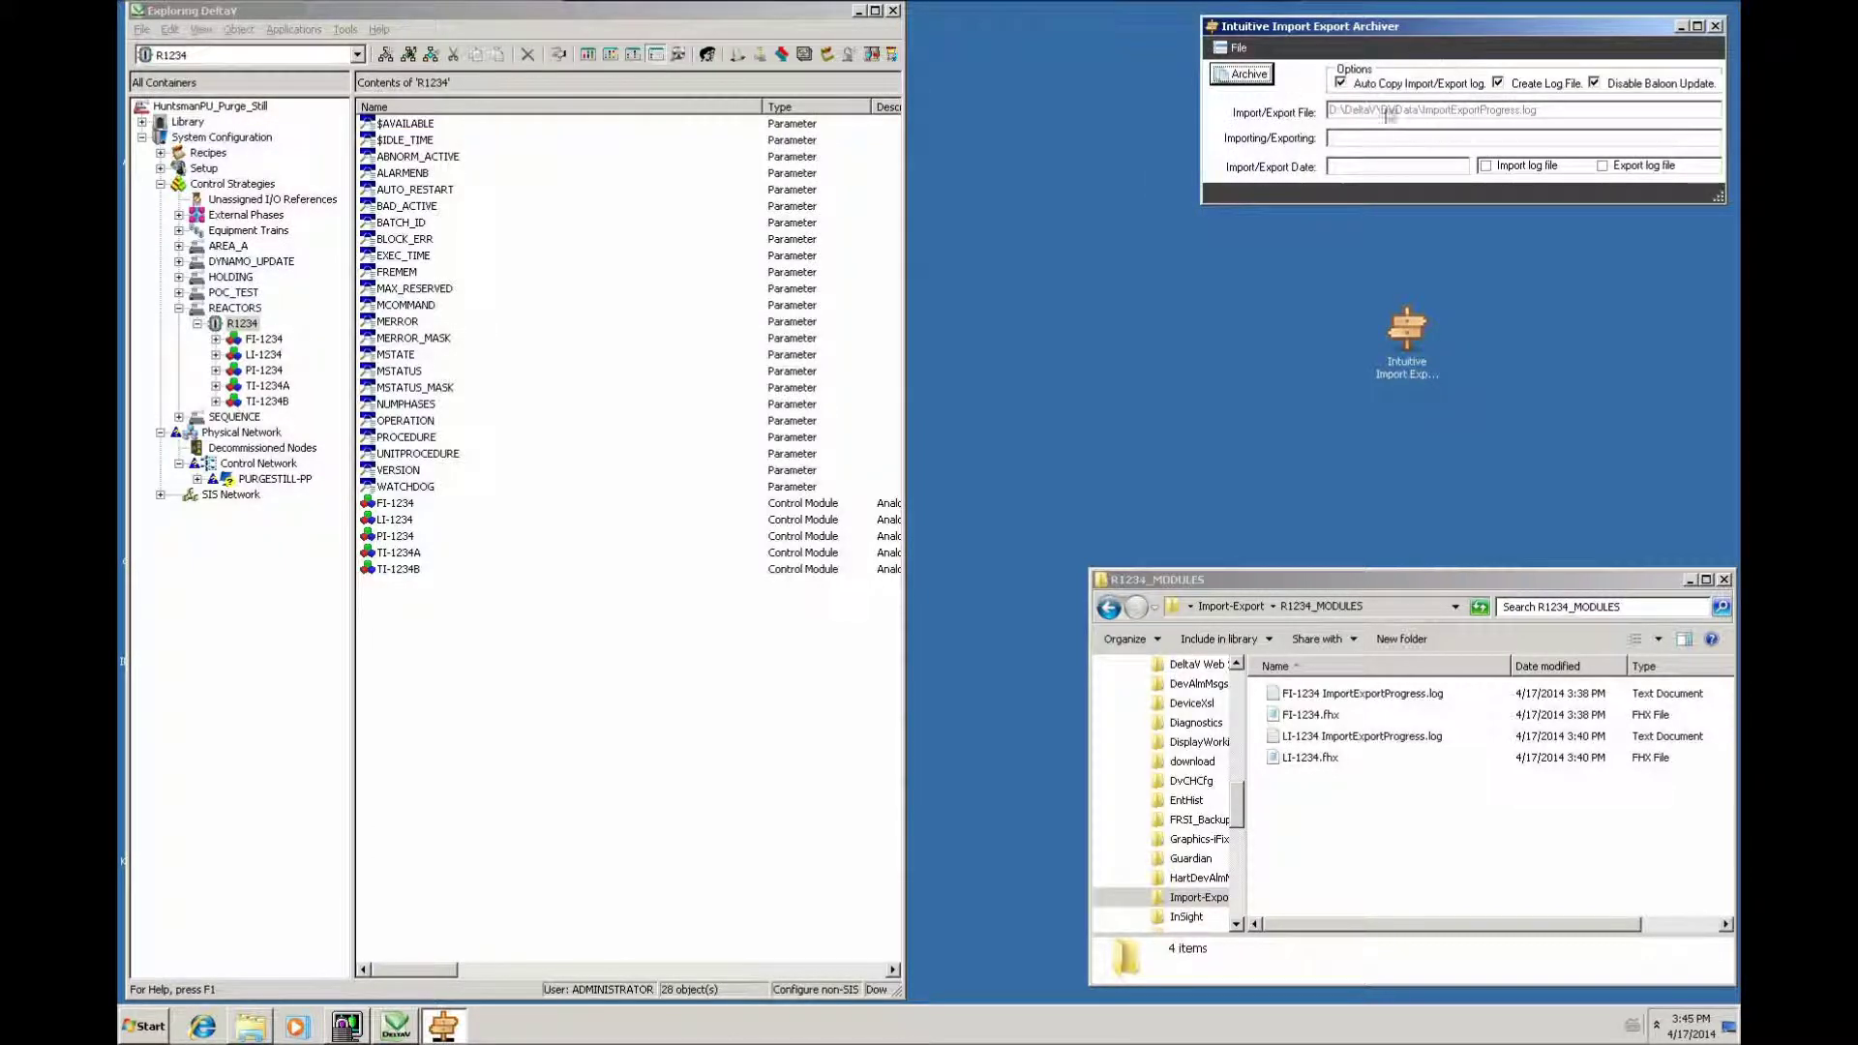
left_click(1657, 1025)
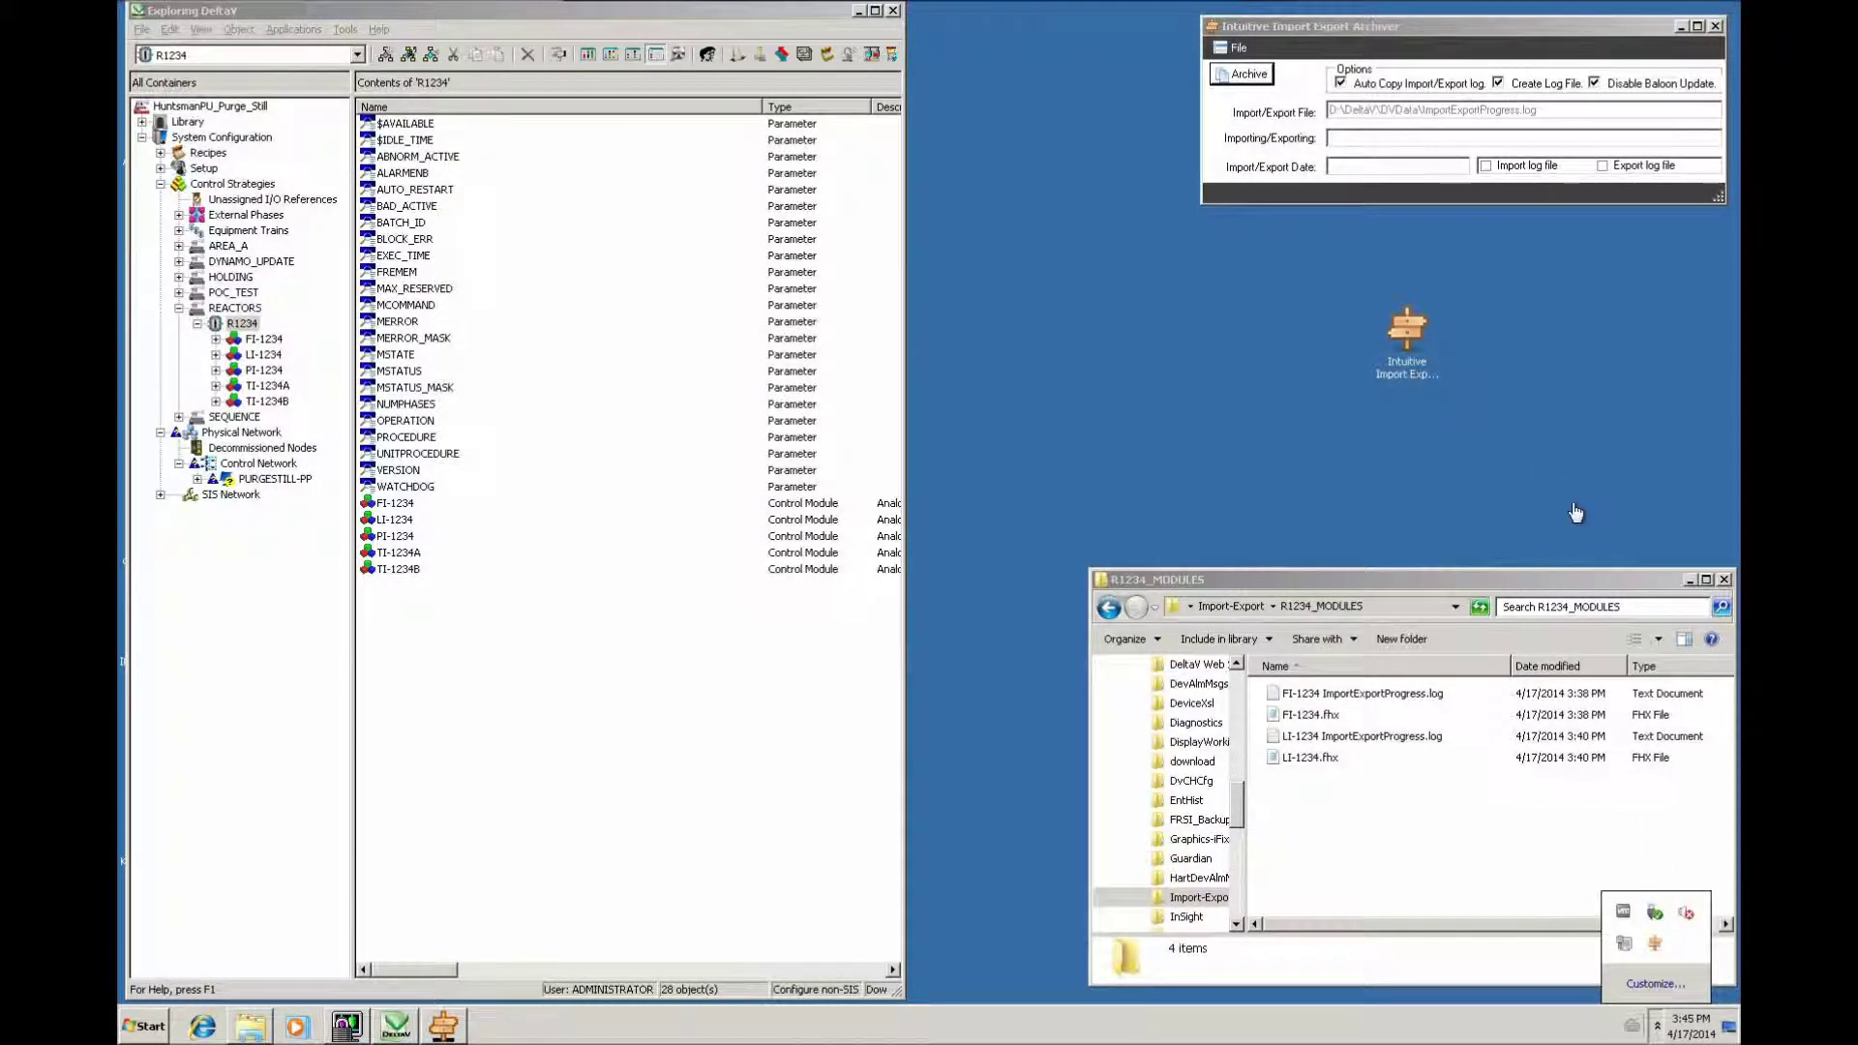
left_click(1541, 332)
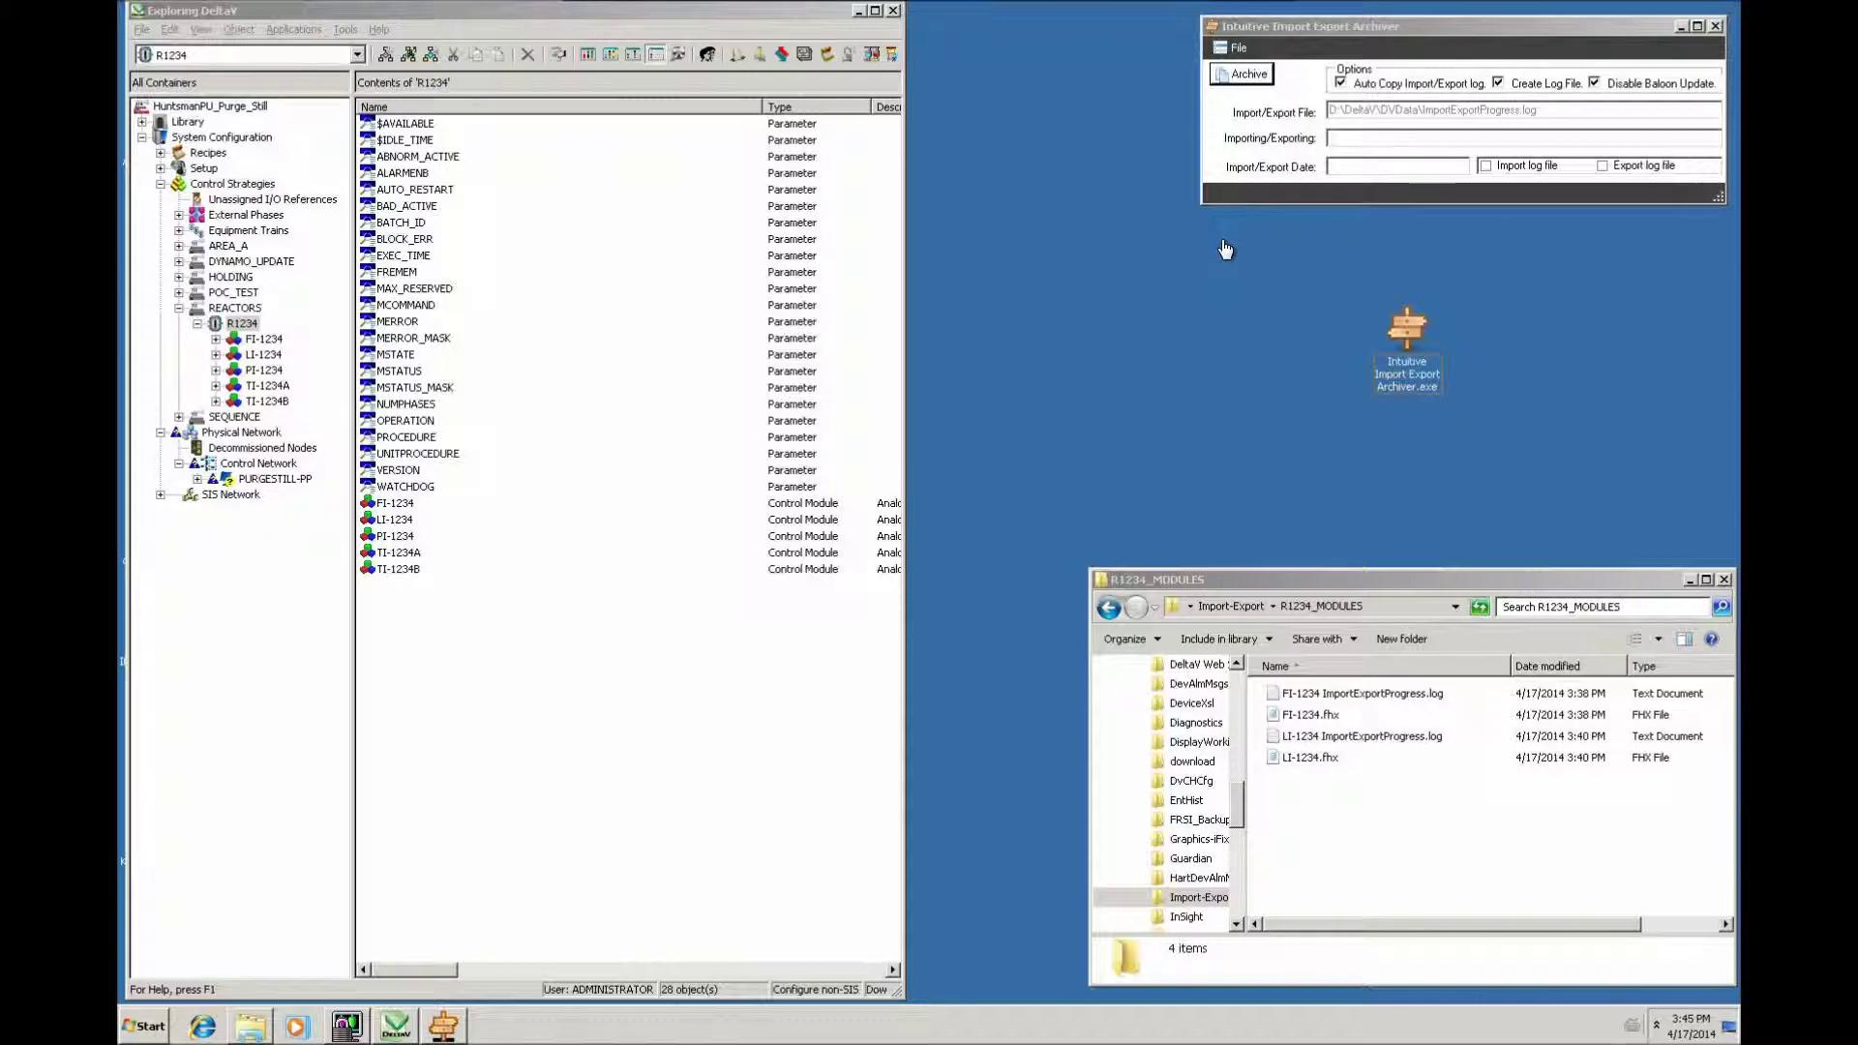
- Export PI-1234 as PI-1234.fhx and review the auto-copied PI-1234_Exp_17_Apr_2014_154531.log
right_click(383, 537)
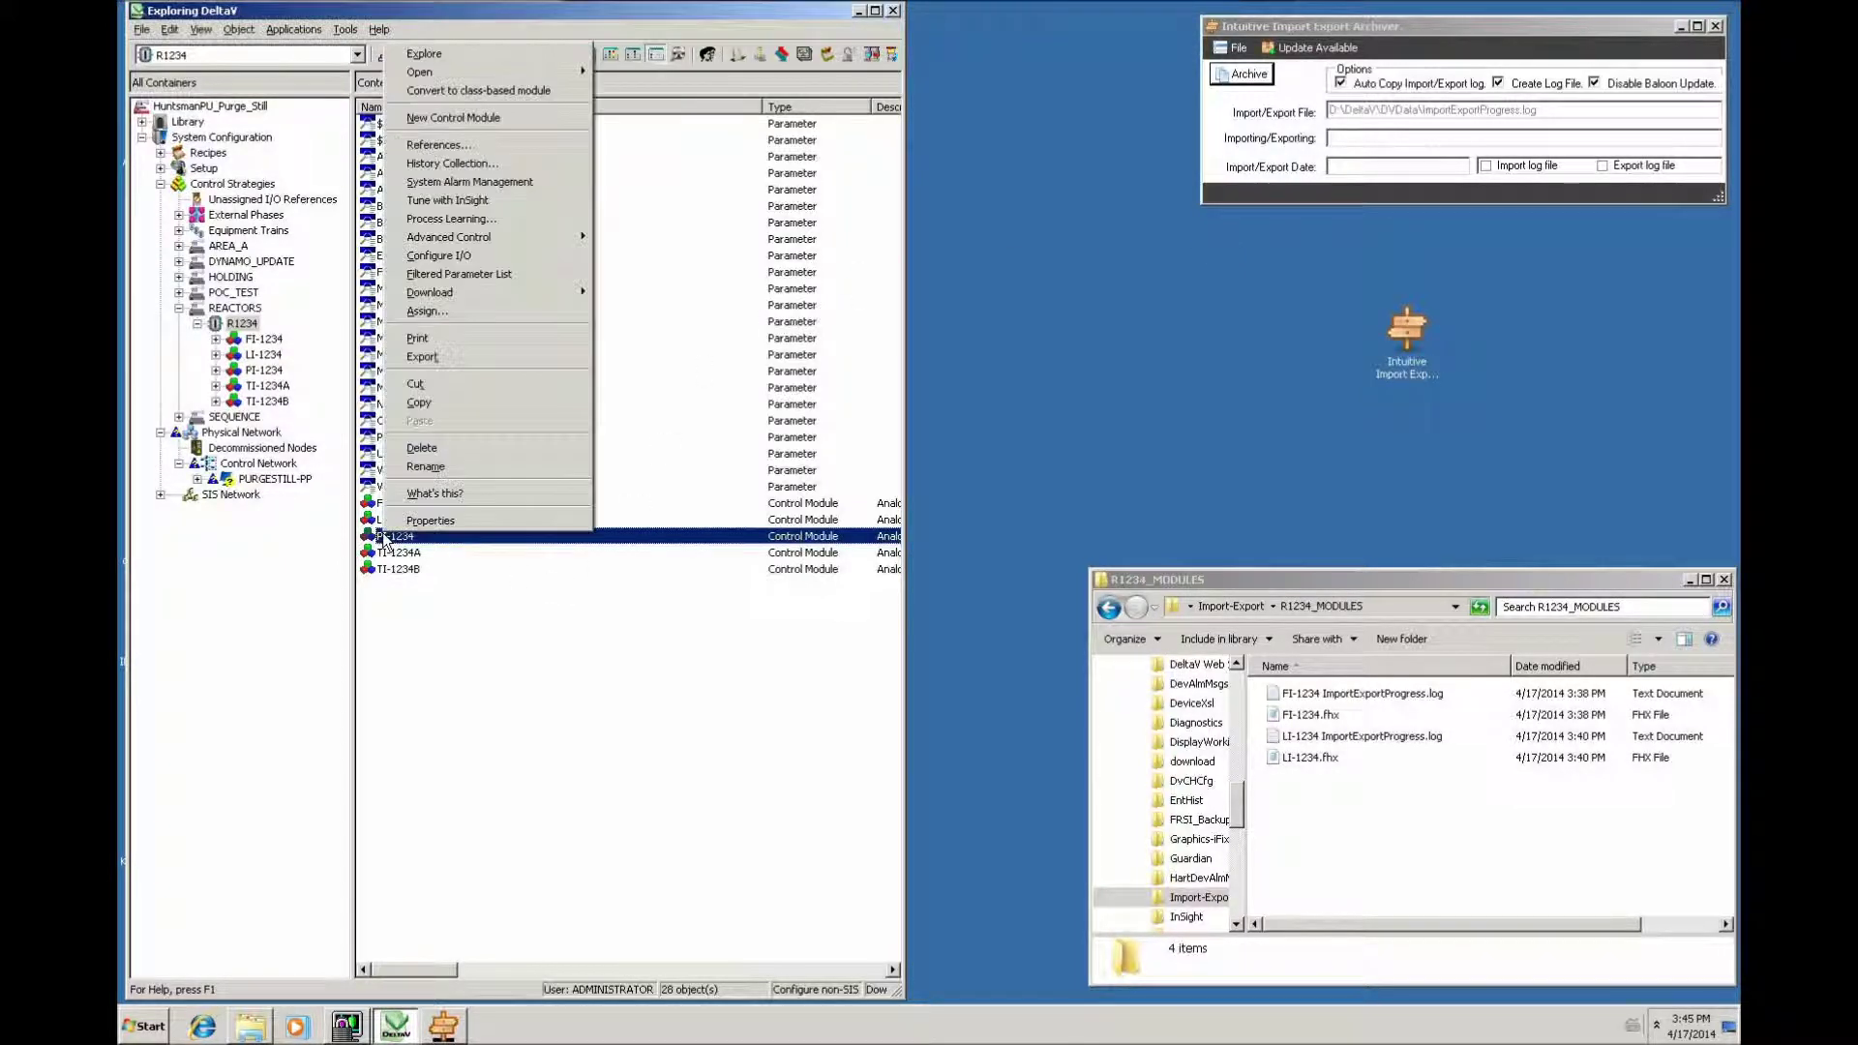
left_click(431, 357)
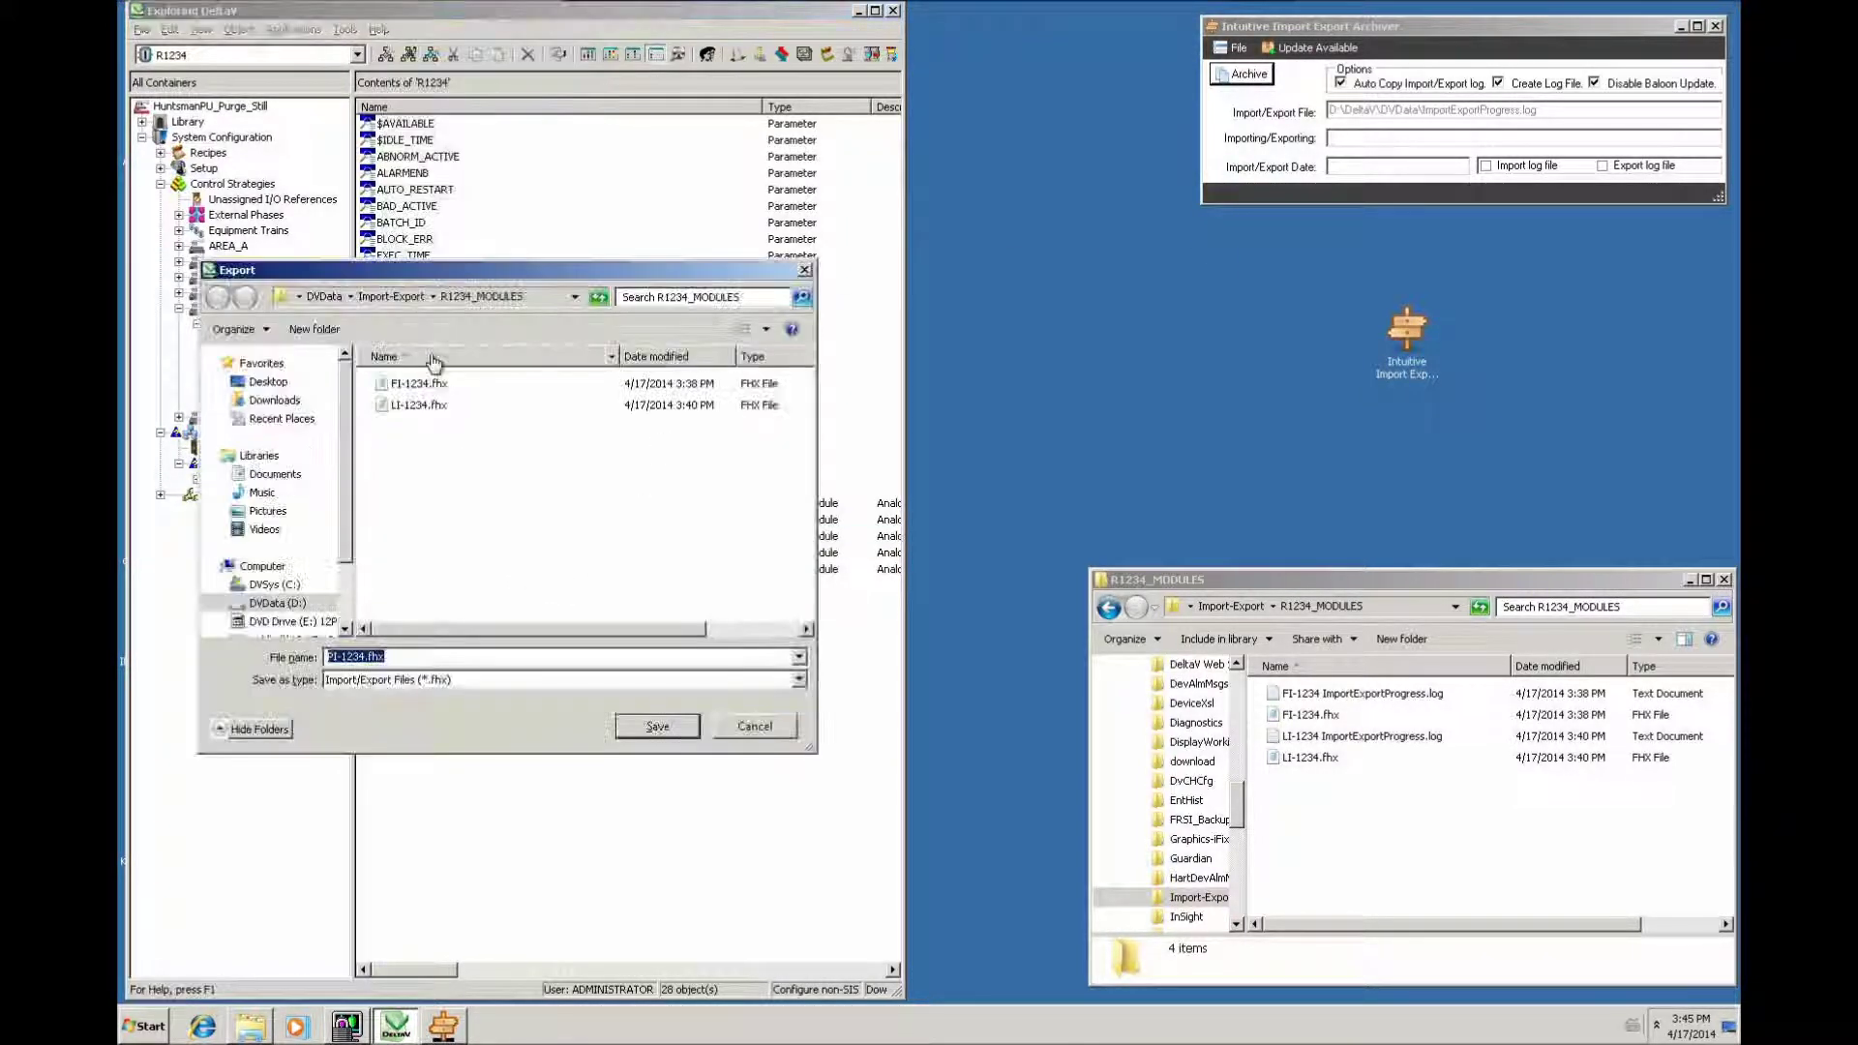
left_click(651, 731)
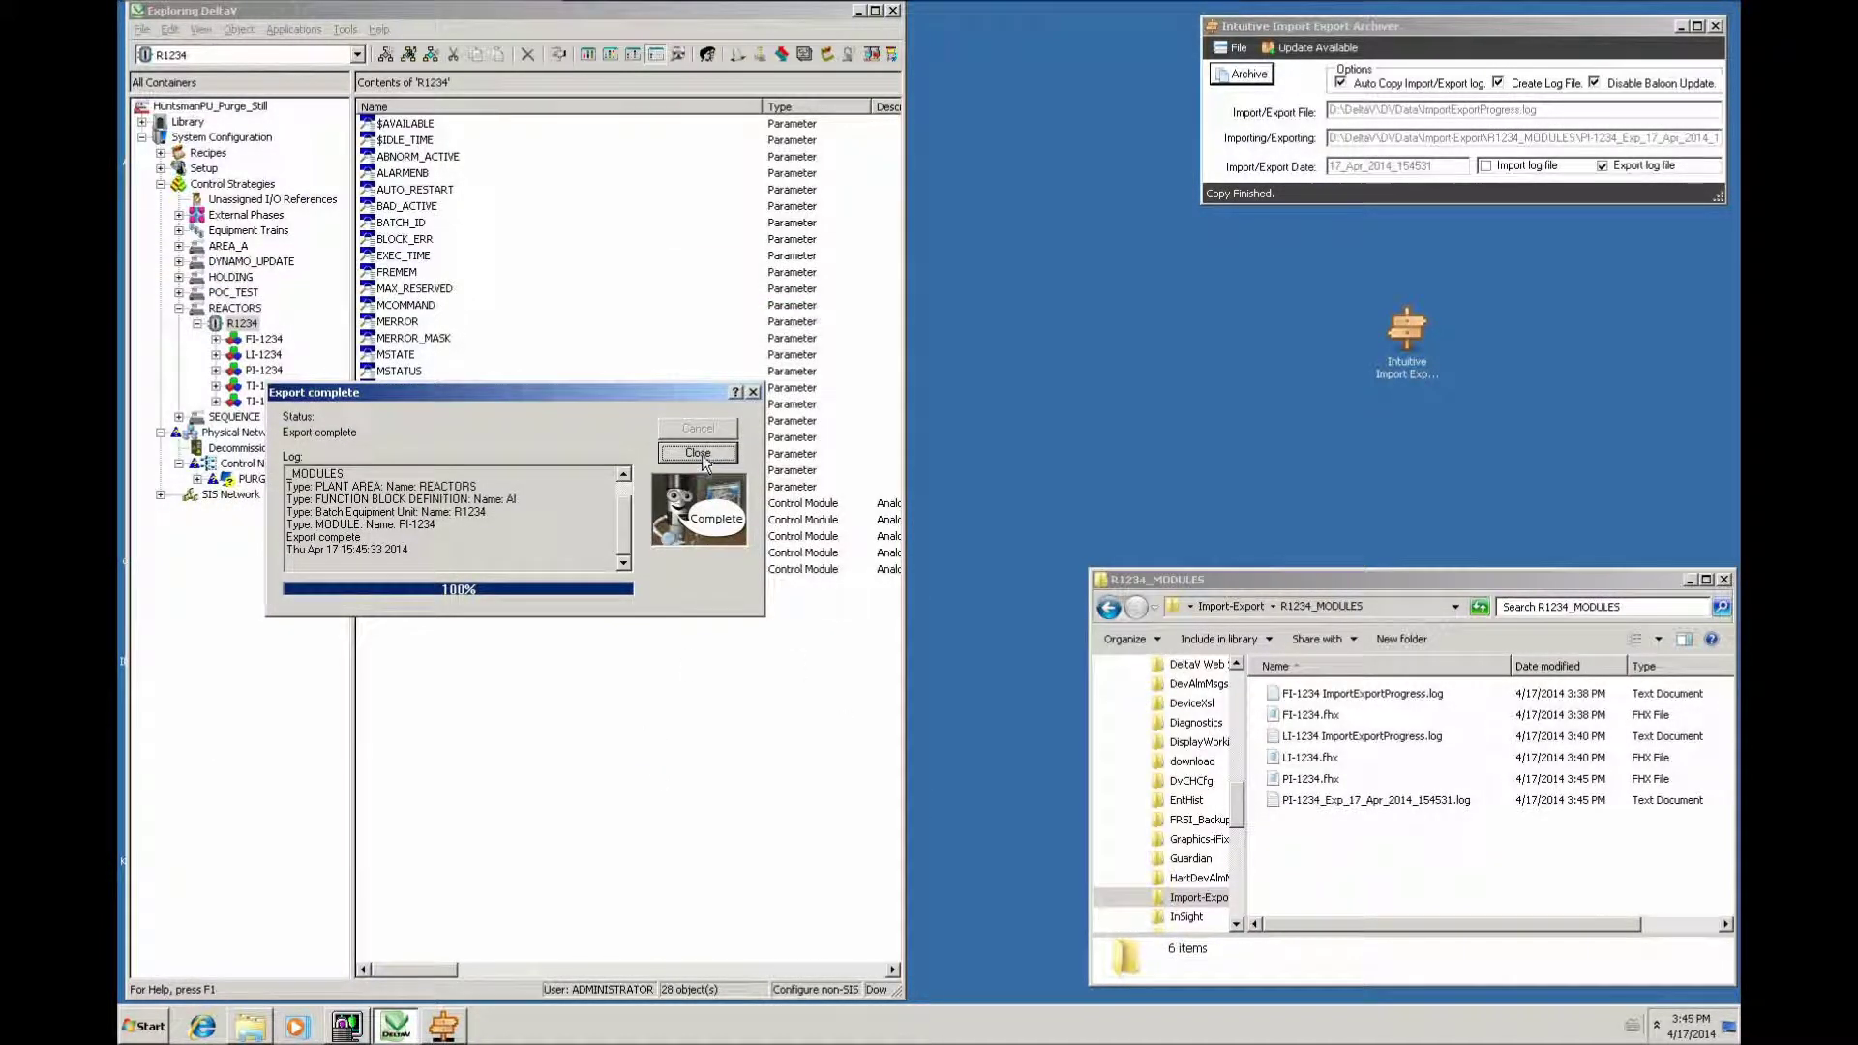
left_click(700, 457)
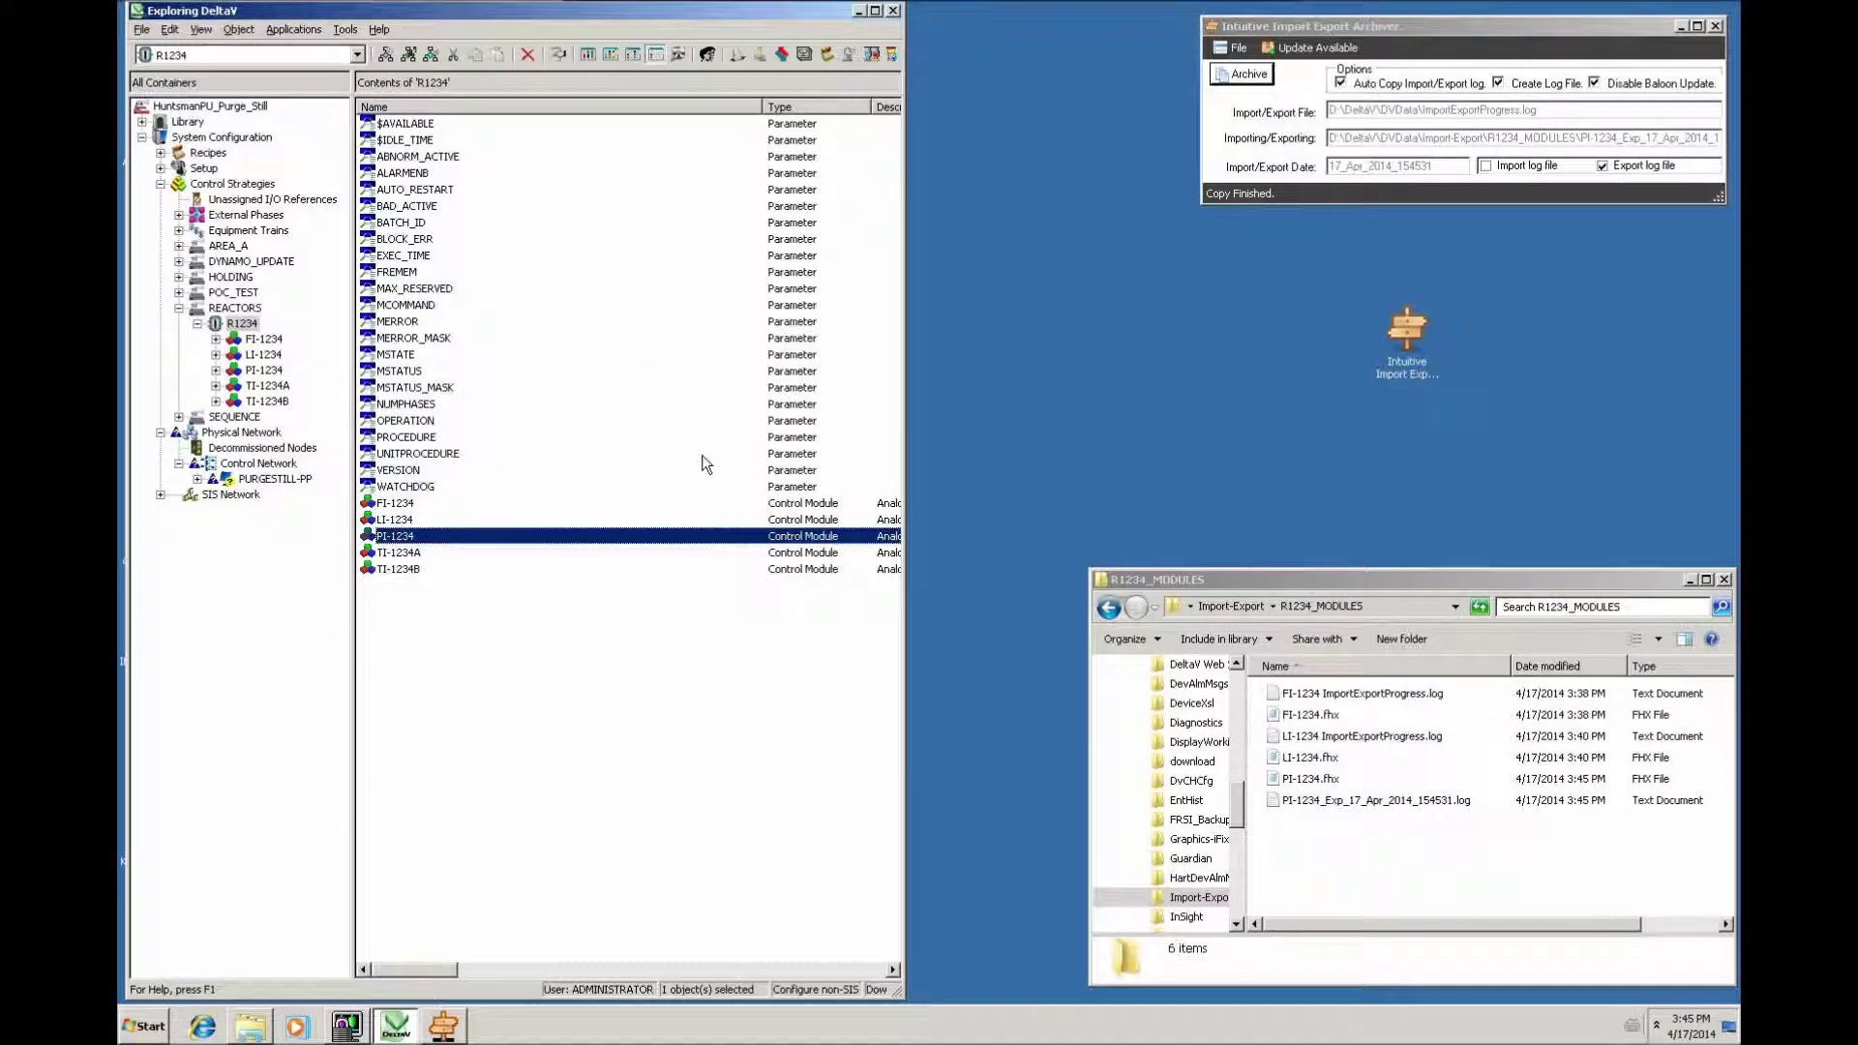
double_click(1309, 804)
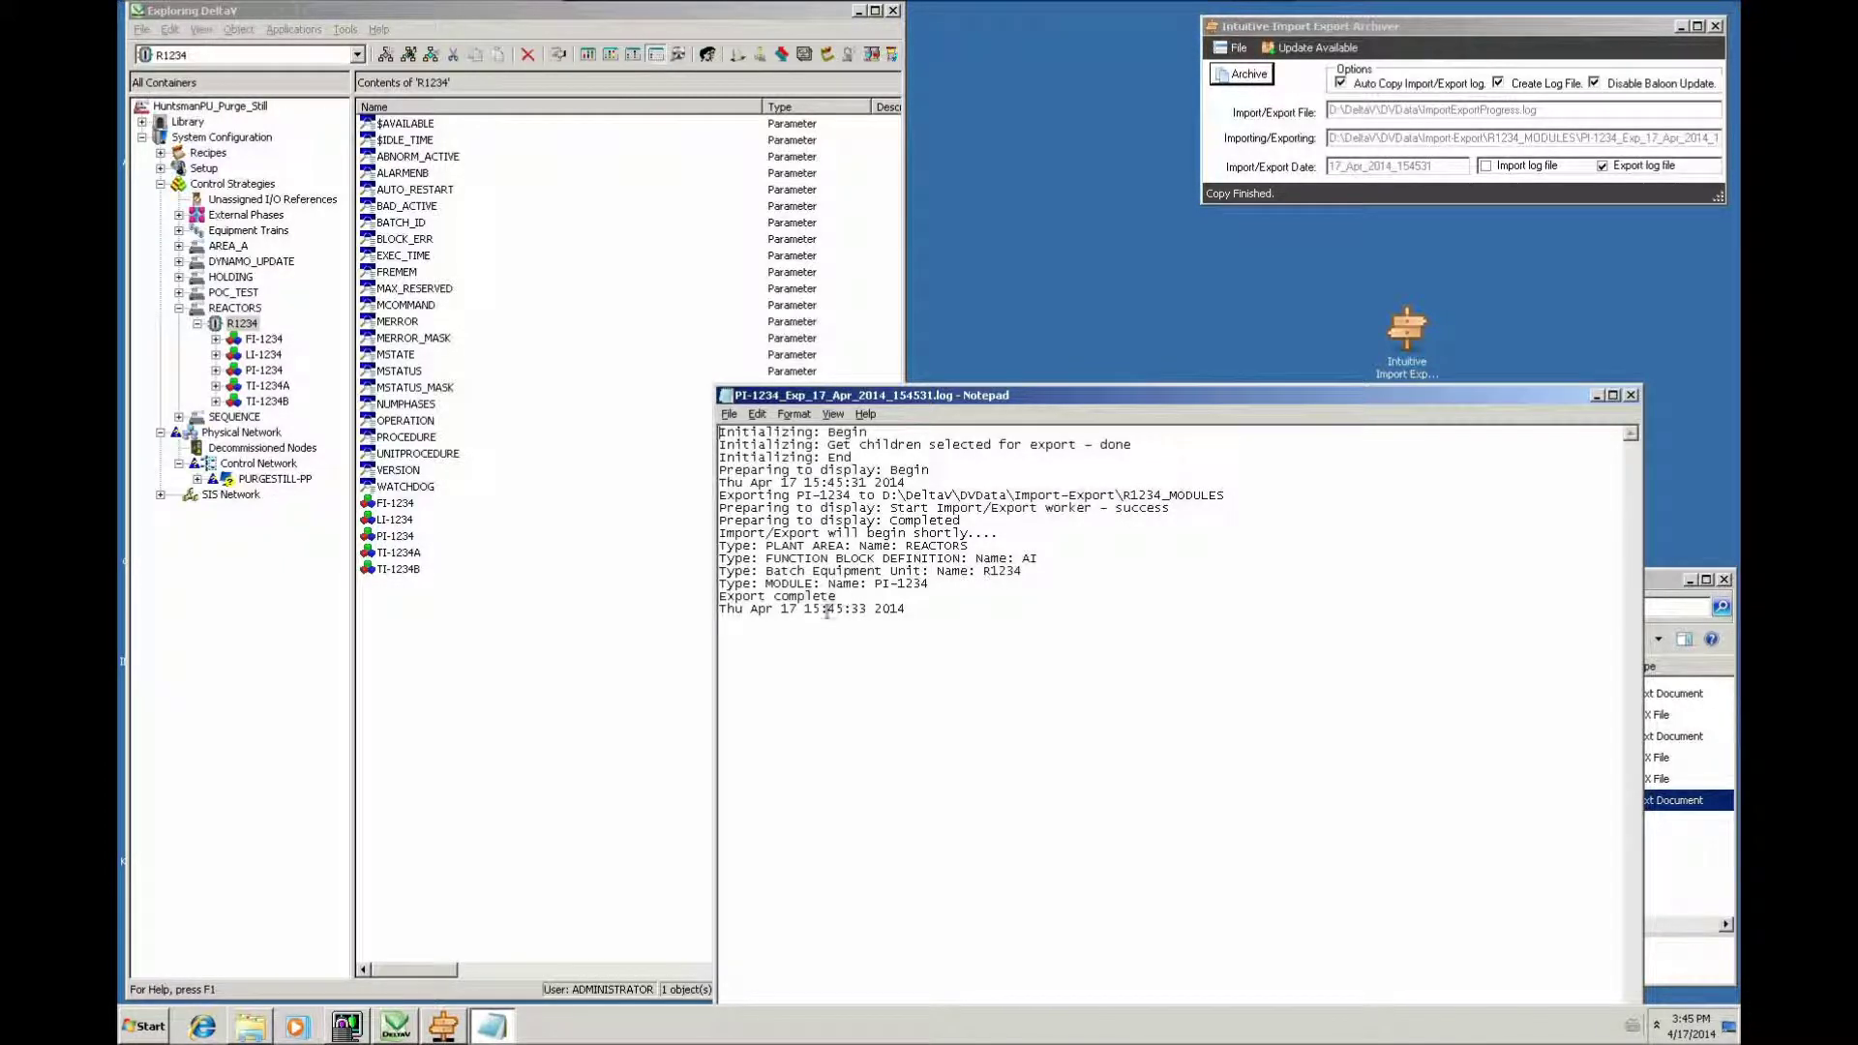
left_click(1631, 394)
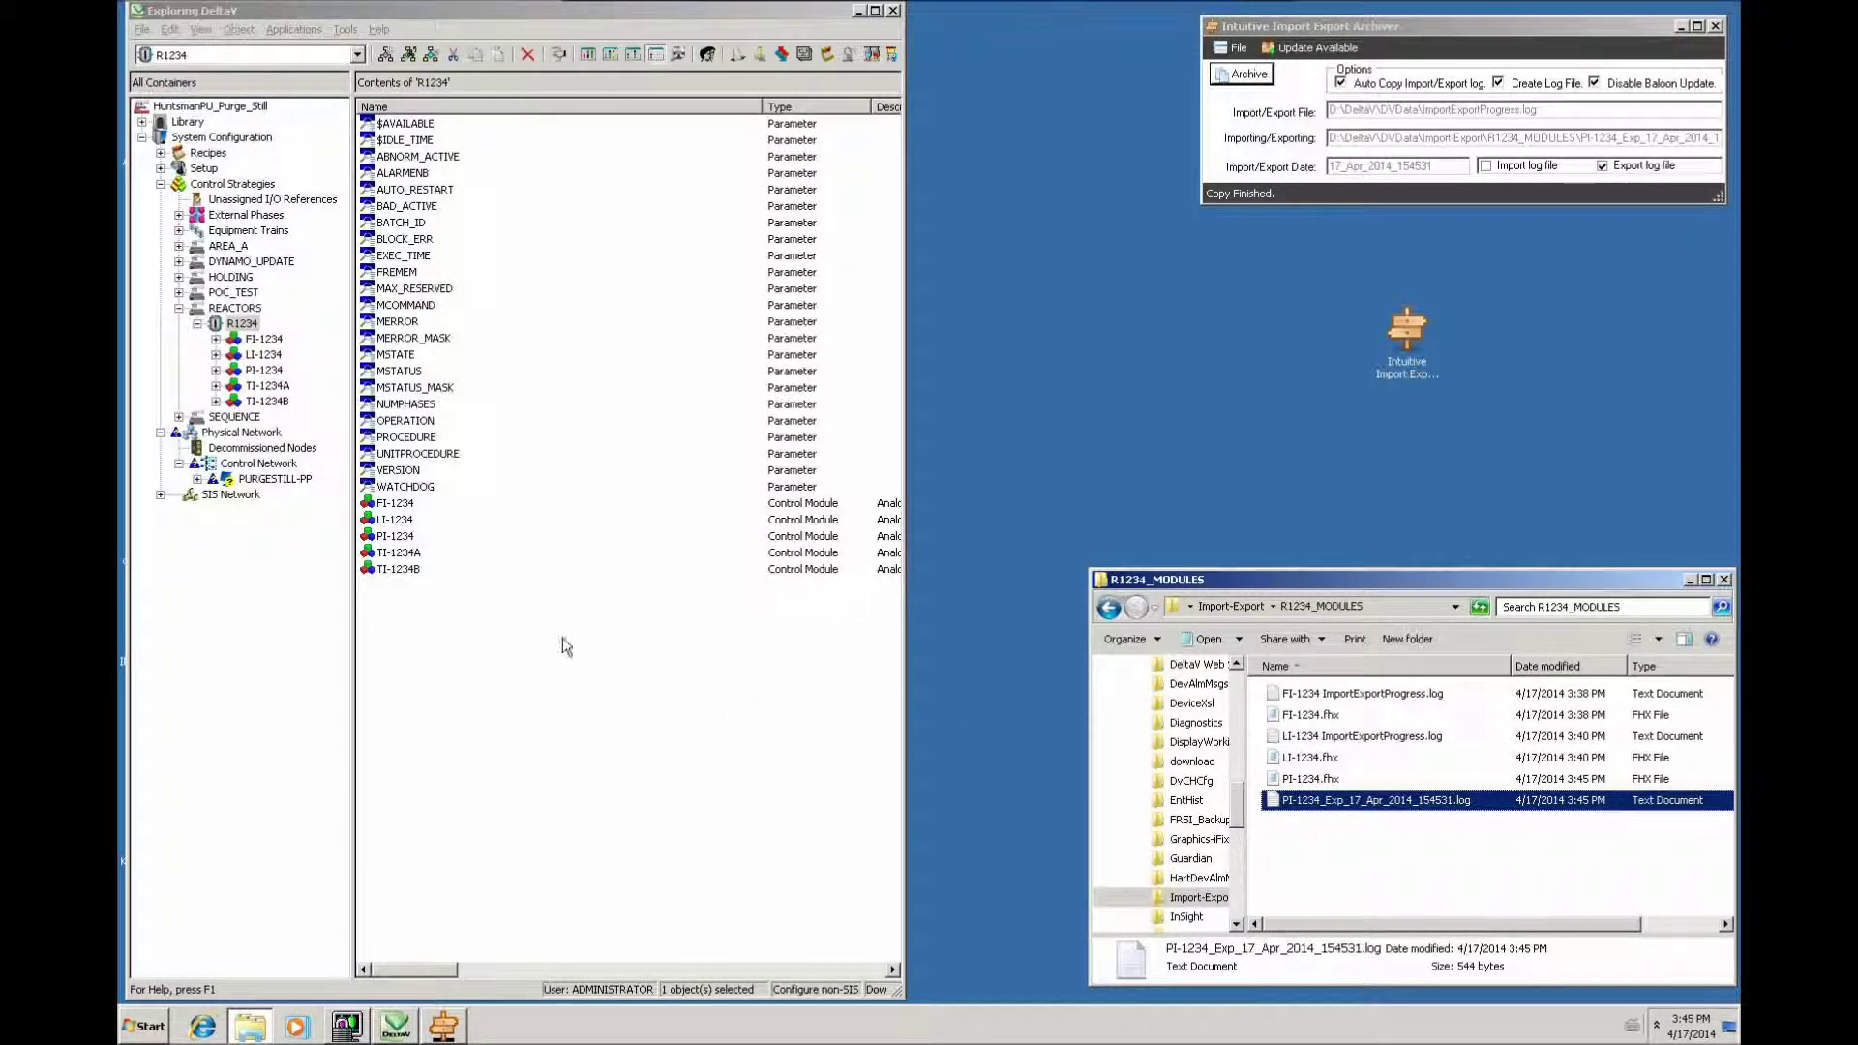
- Export TI-1234A as TI-1234A.fhx into R1234_MODULES and review its TI-1234A_Exp export log
left_click(392, 555)
right_click(390, 559)
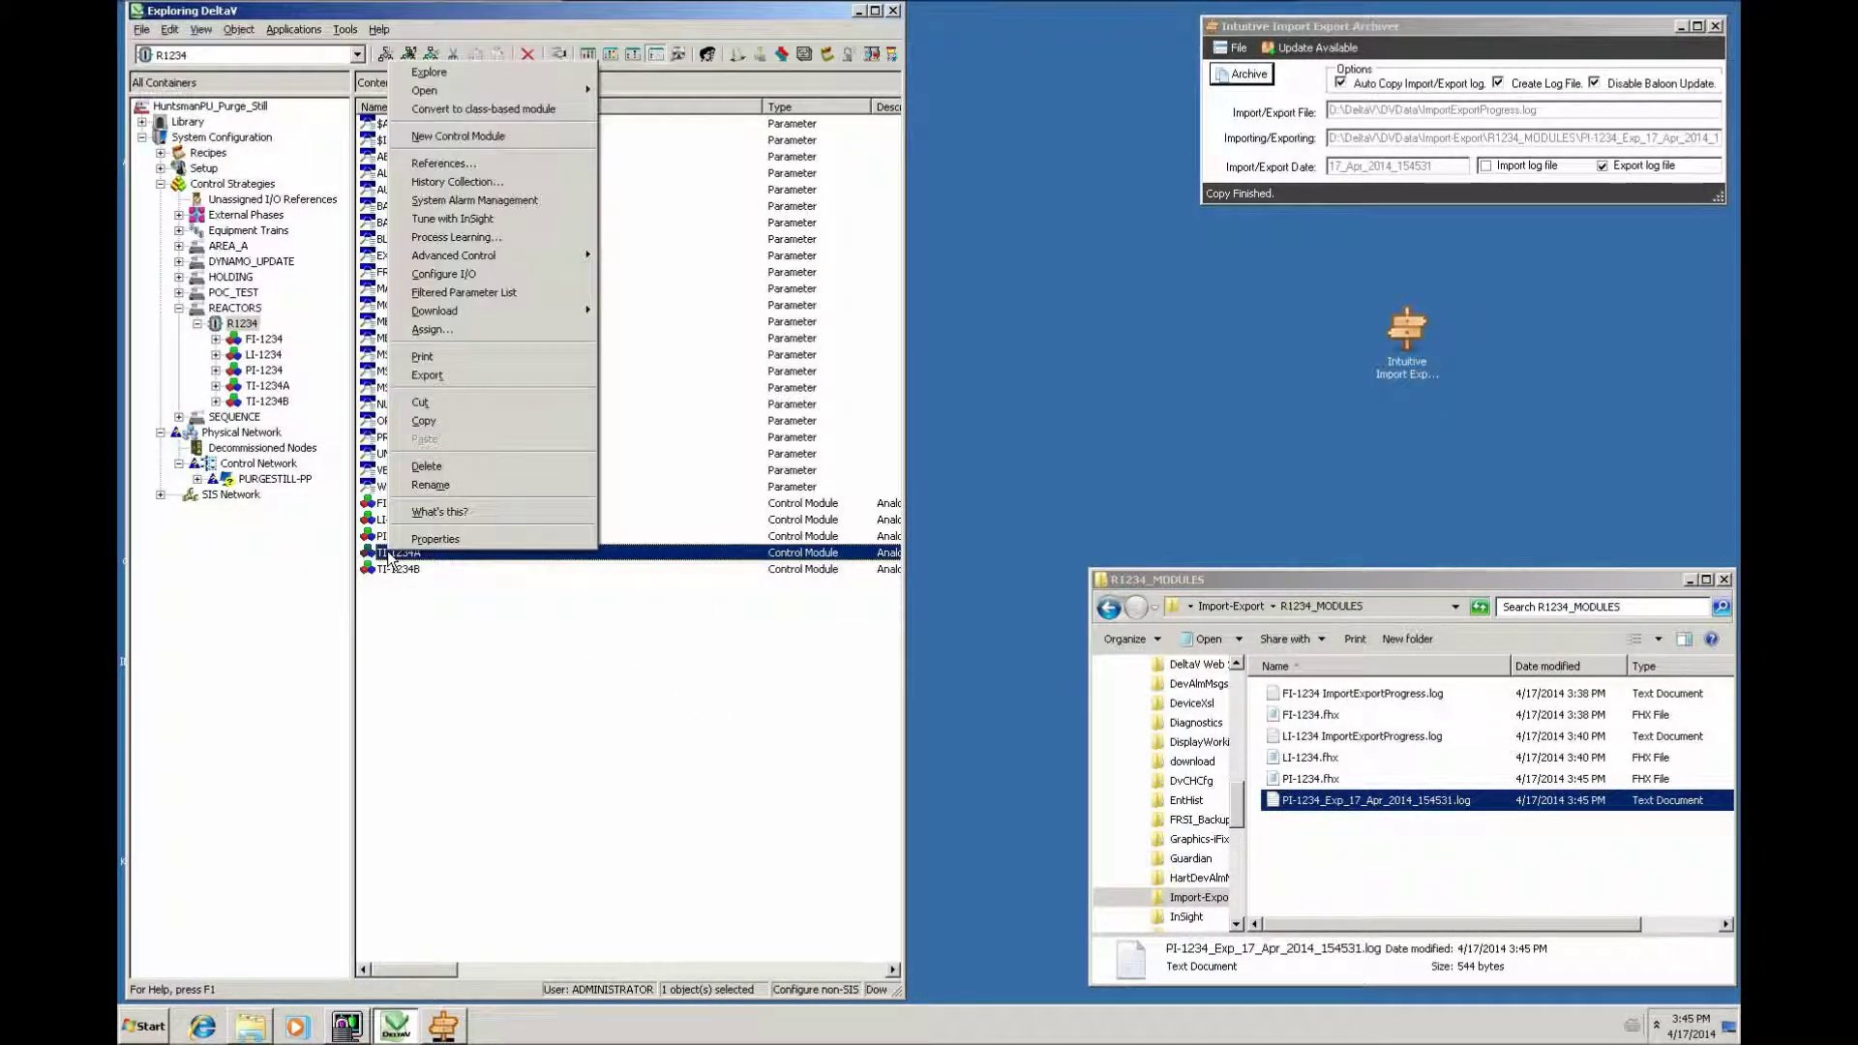
left_click(432, 382)
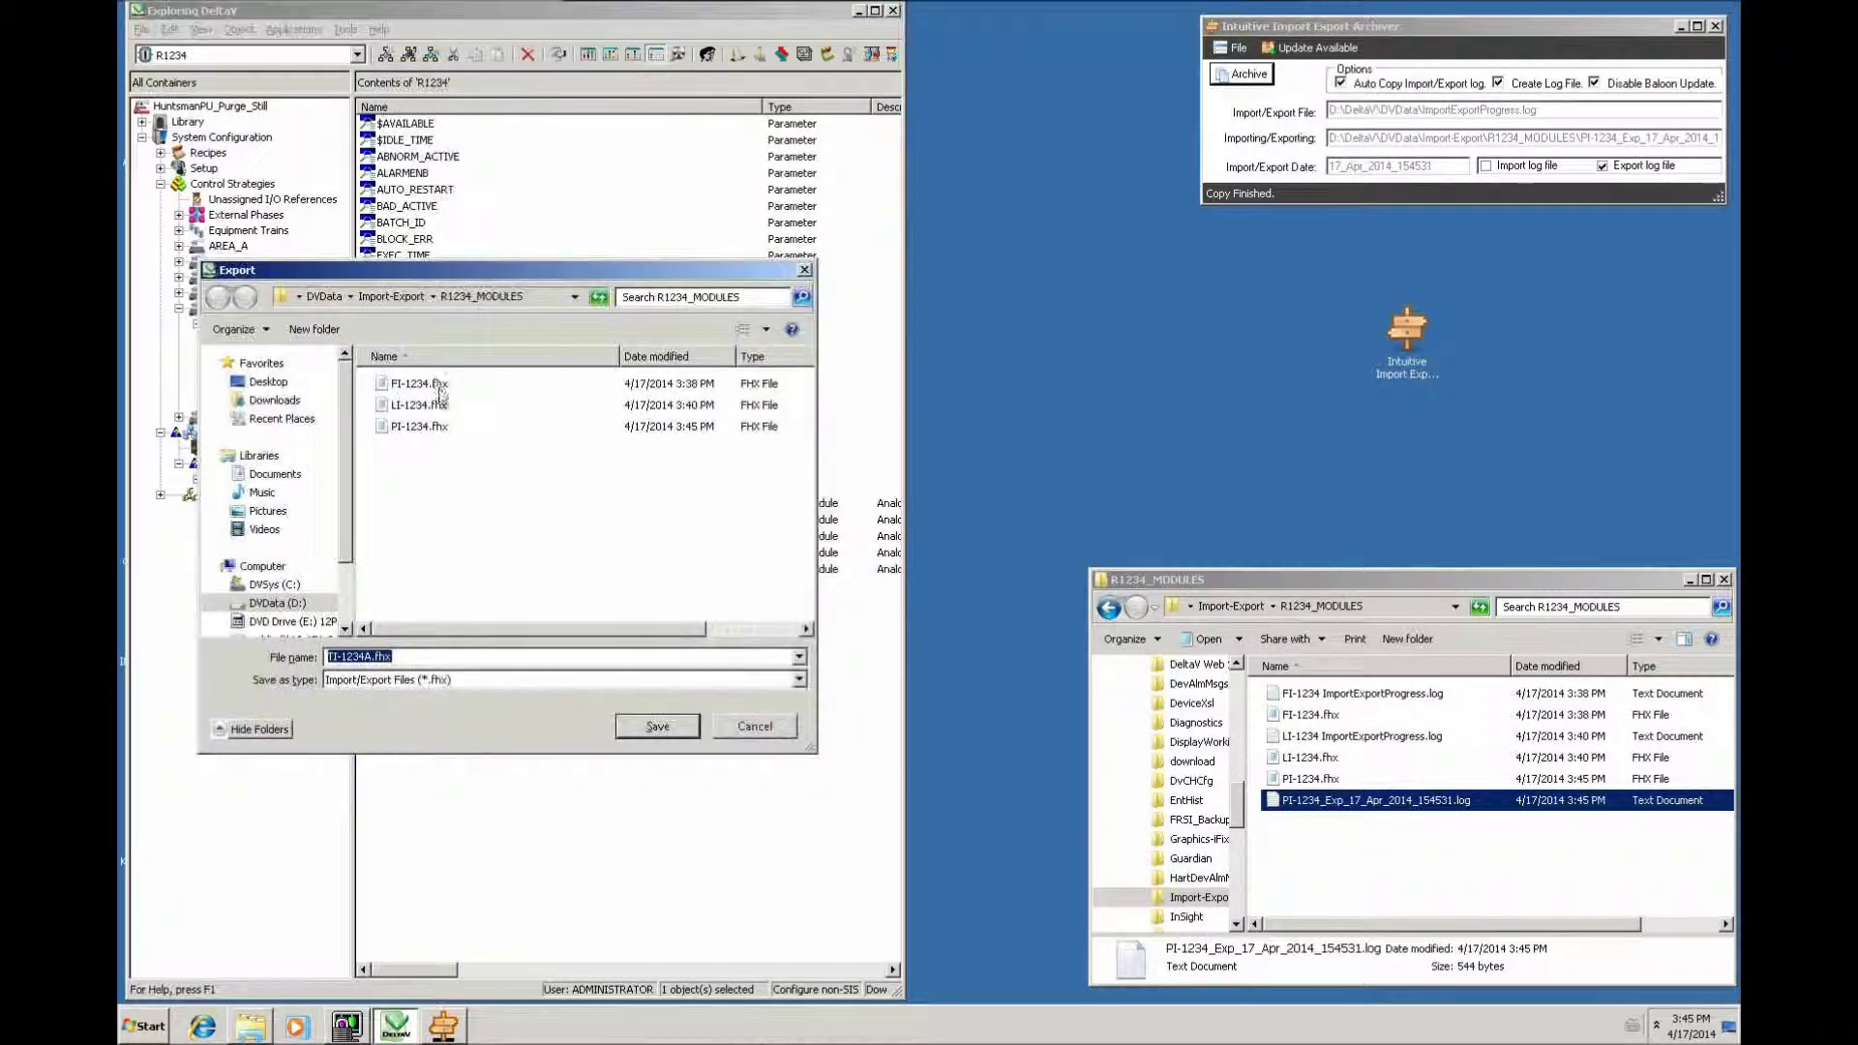
left_click(641, 737)
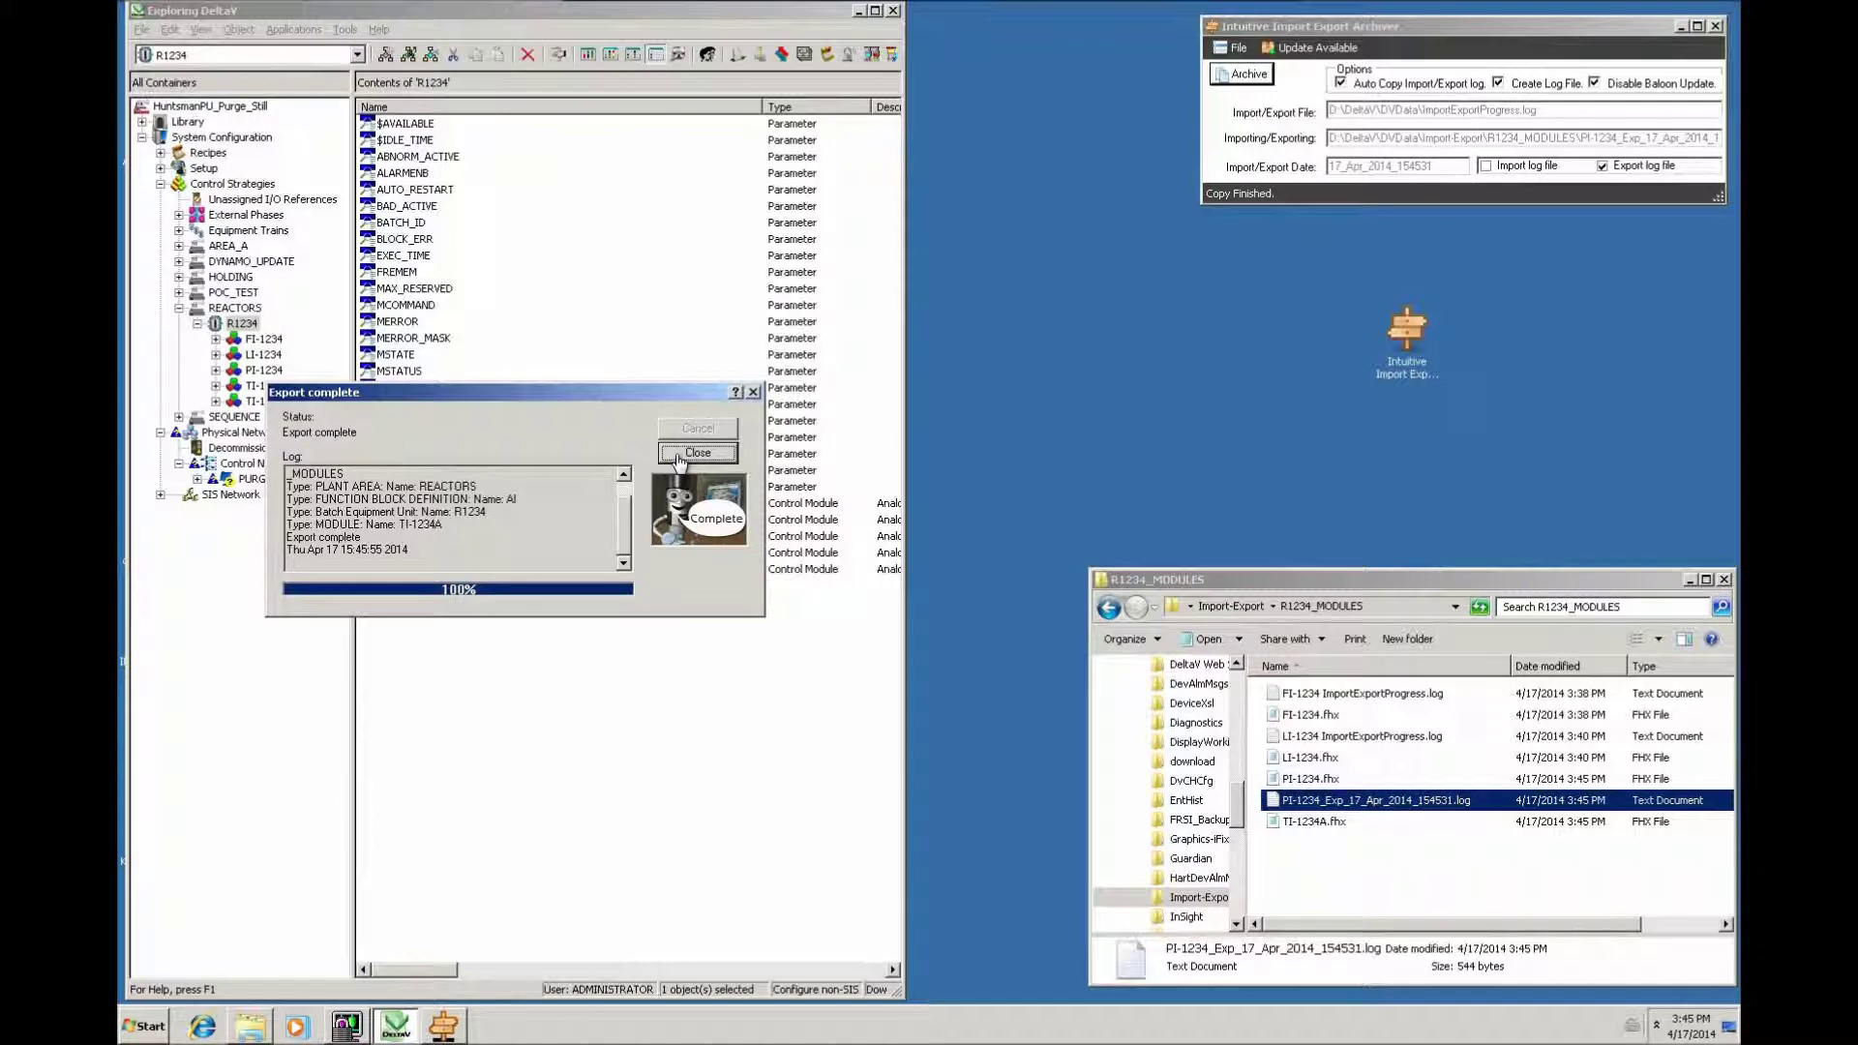
left_click(677, 456)
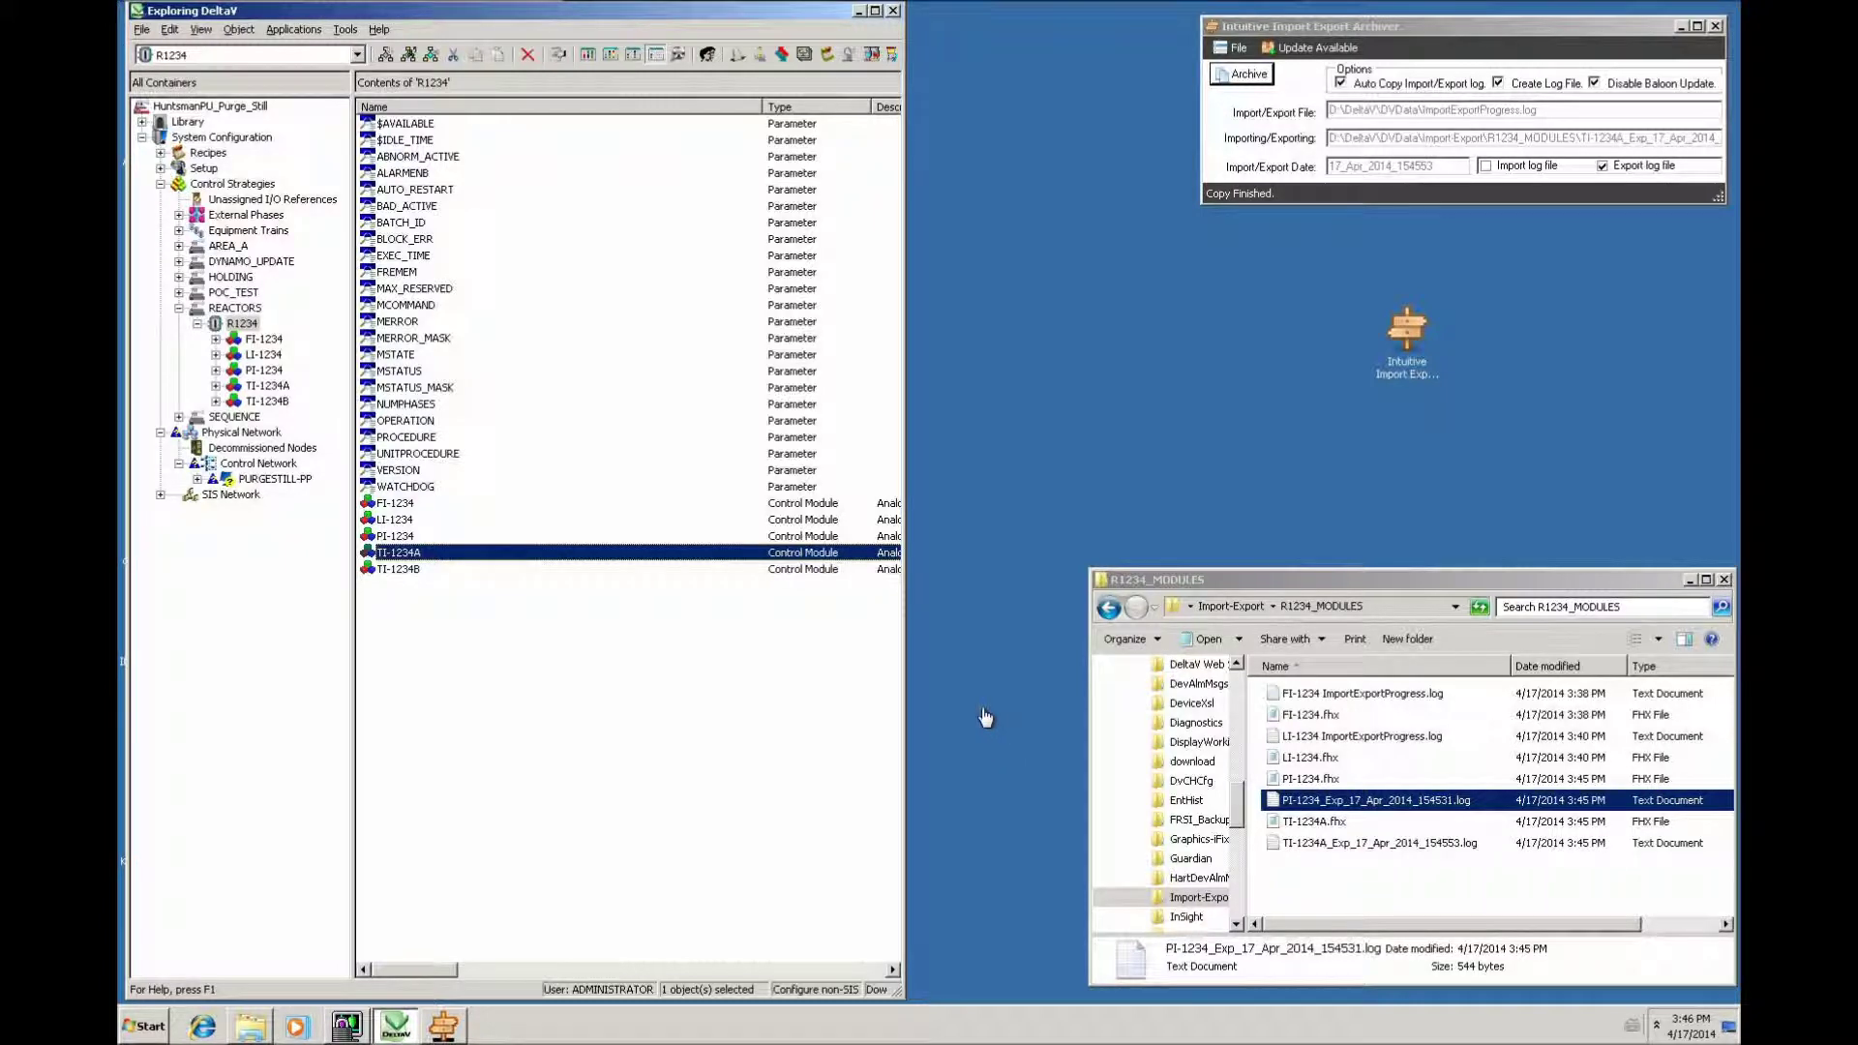
double_click(1283, 843)
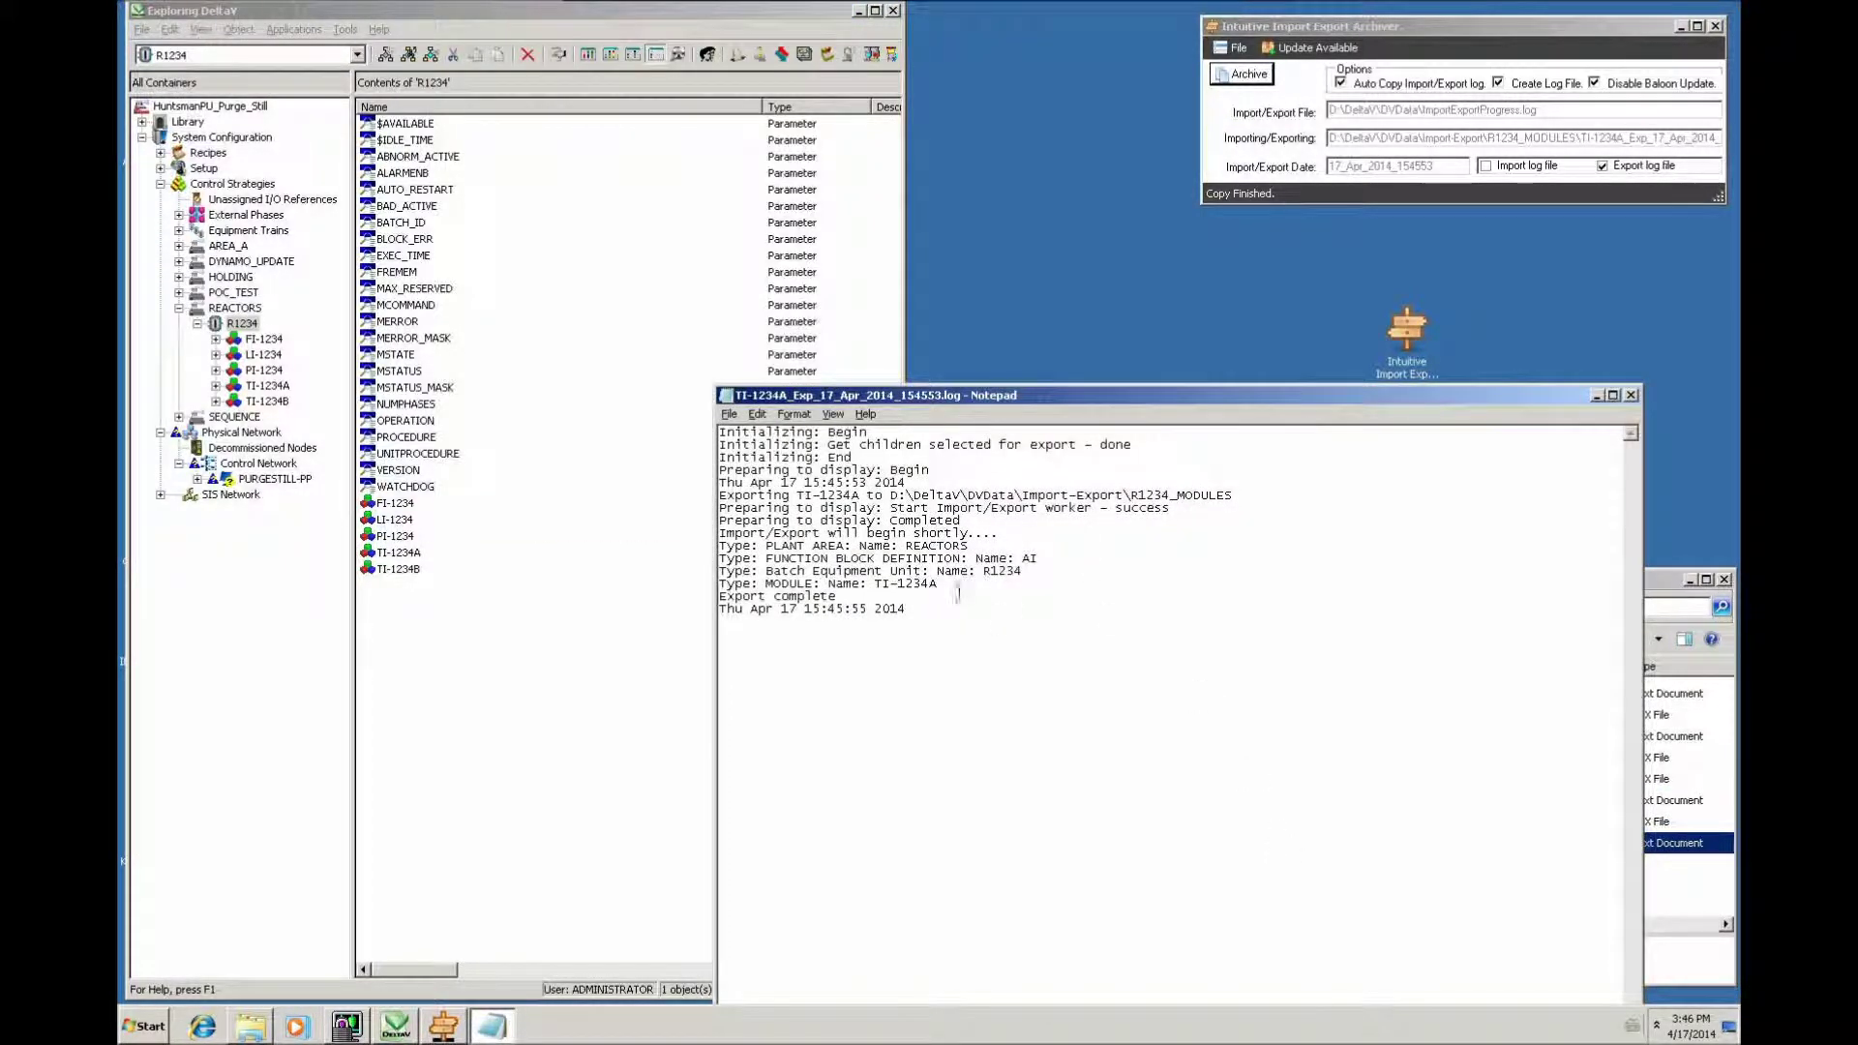
left_click(1631, 395)
- Export TI-1234B as TI-1234B.fhx into R1234_MODULES, creating TI-1234B_Exp_17_Apr_2014_154614.log
left_click(373, 575)
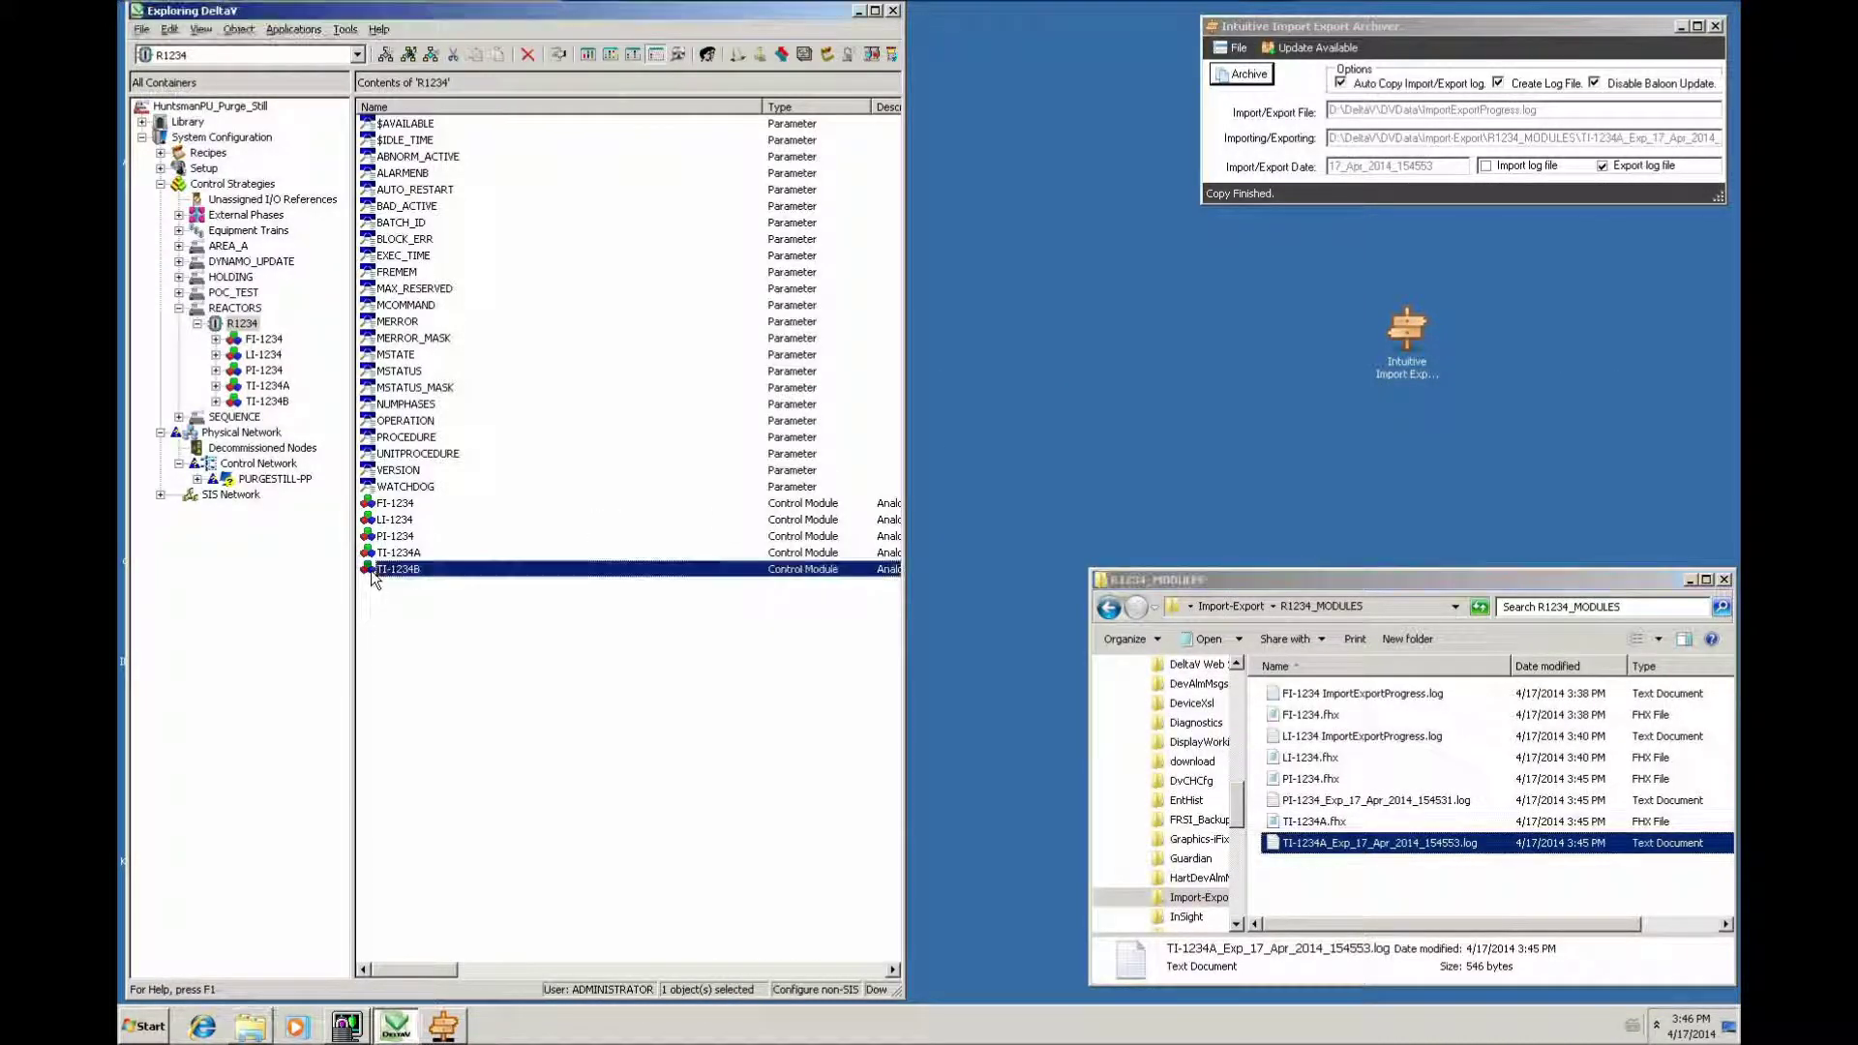
right_click(373, 573)
left_click(401, 396)
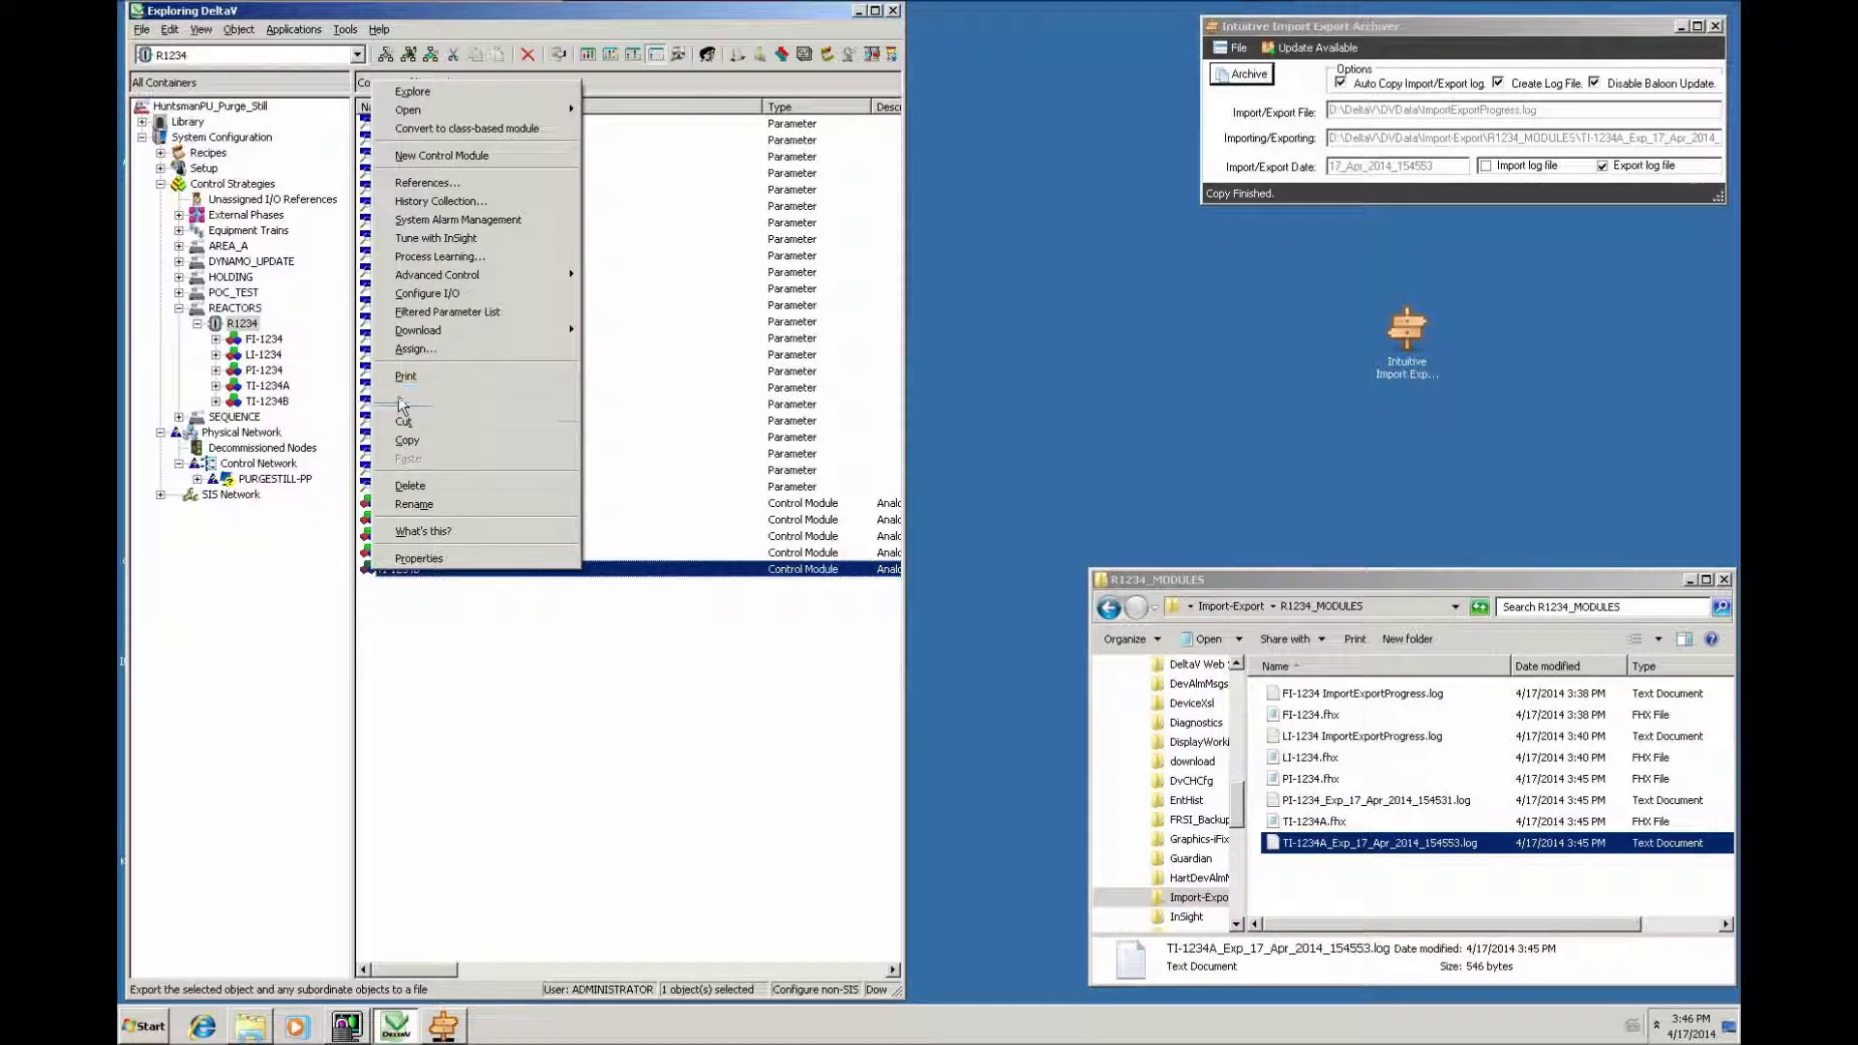
left_click(644, 732)
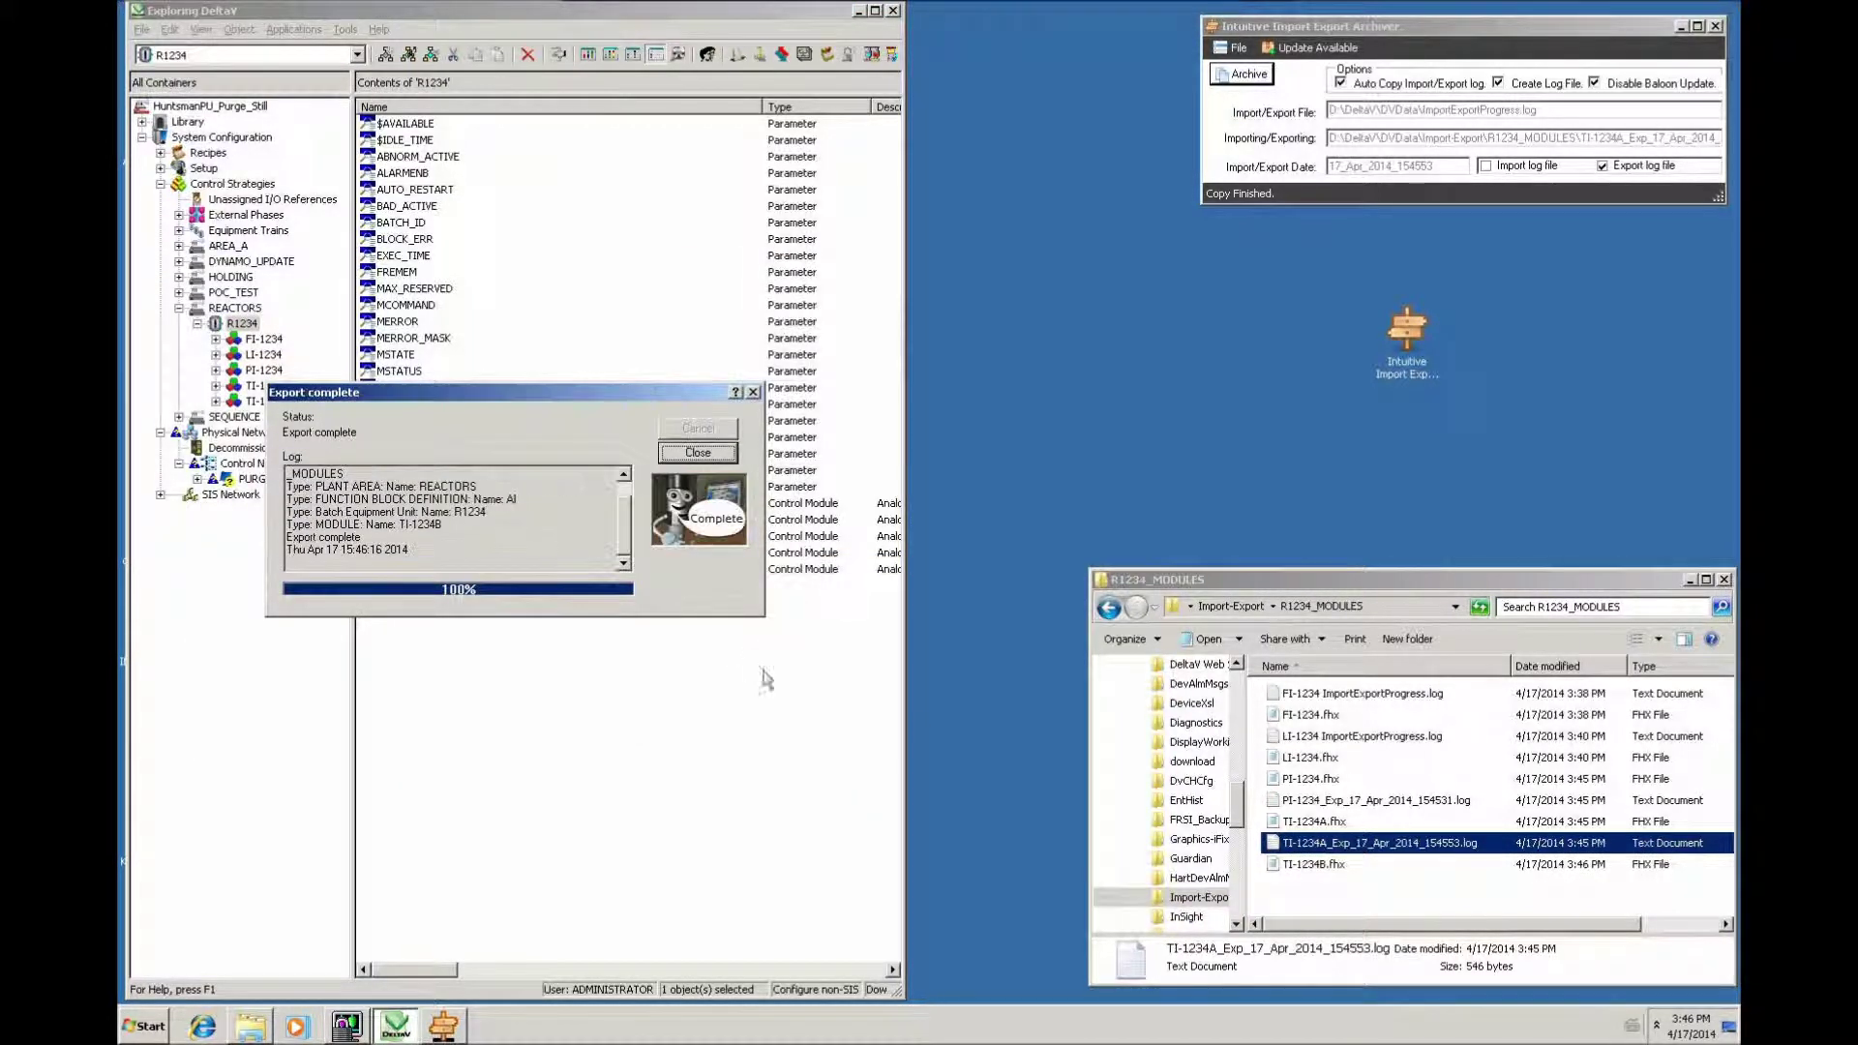
left_click(681, 454)
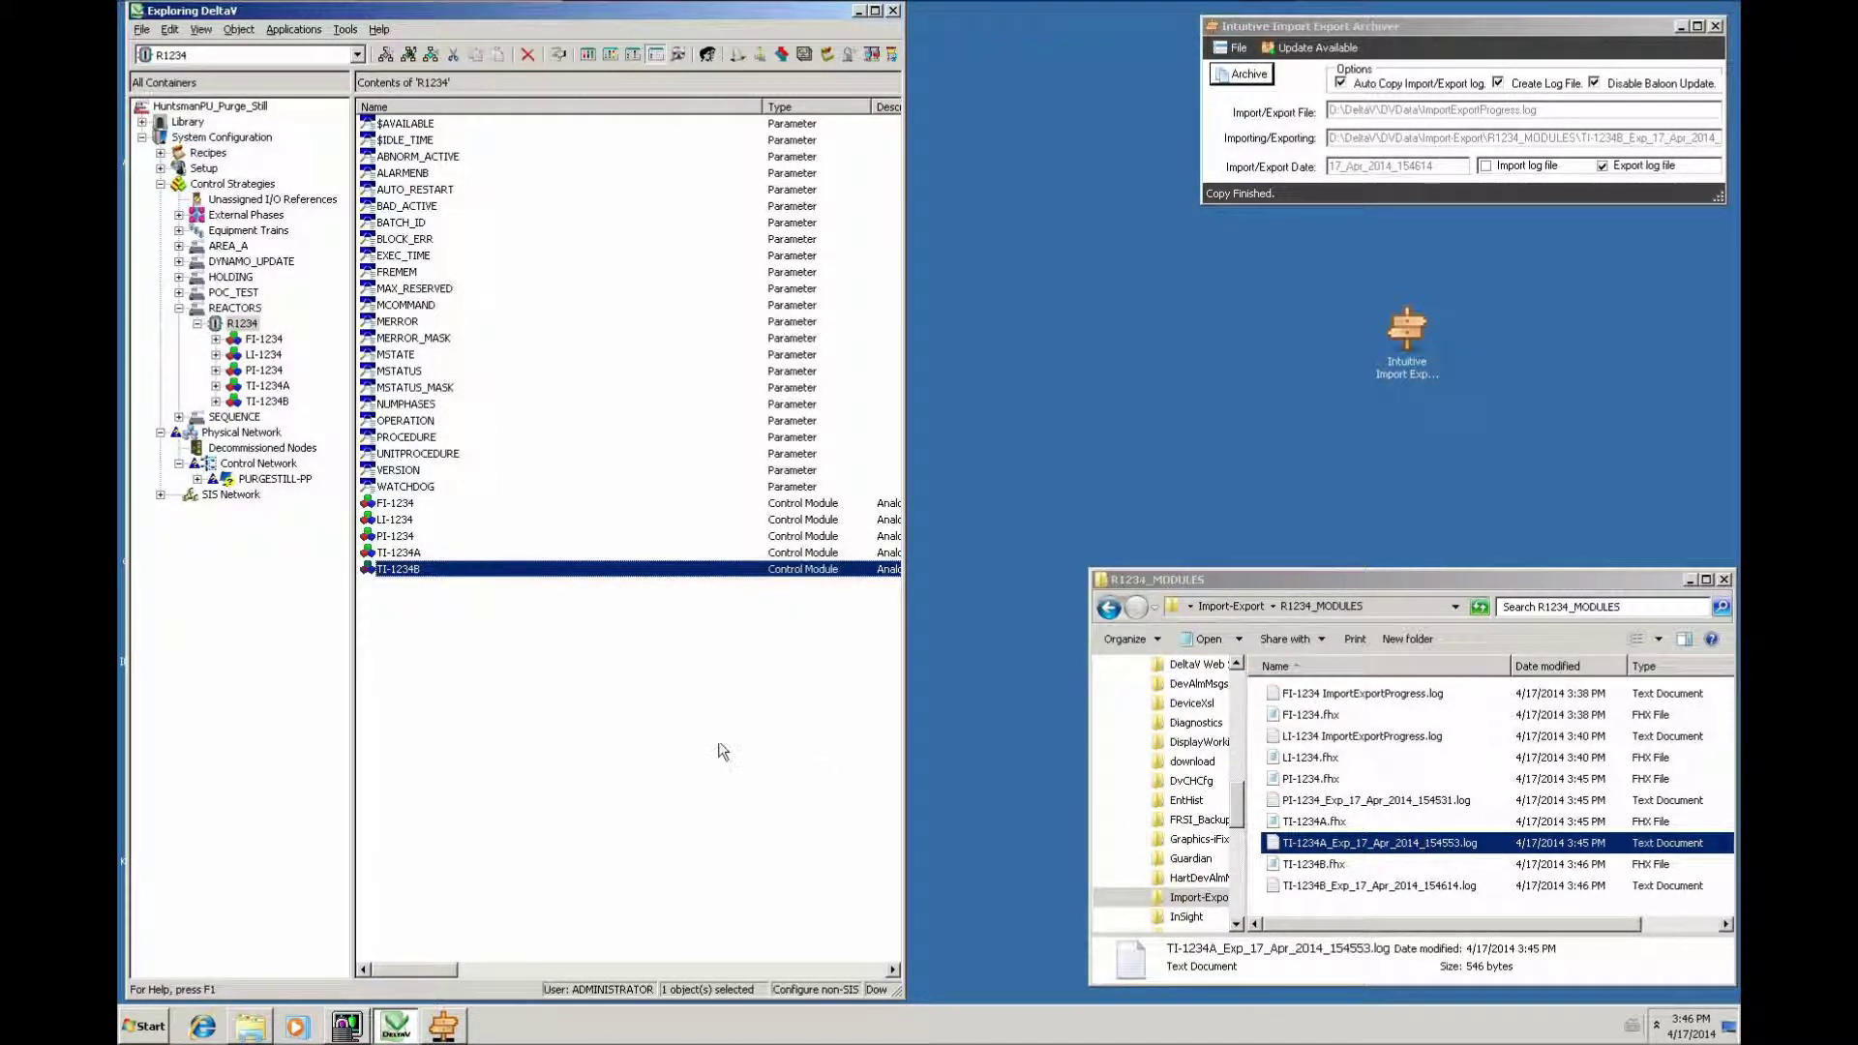
right_click(395, 571)
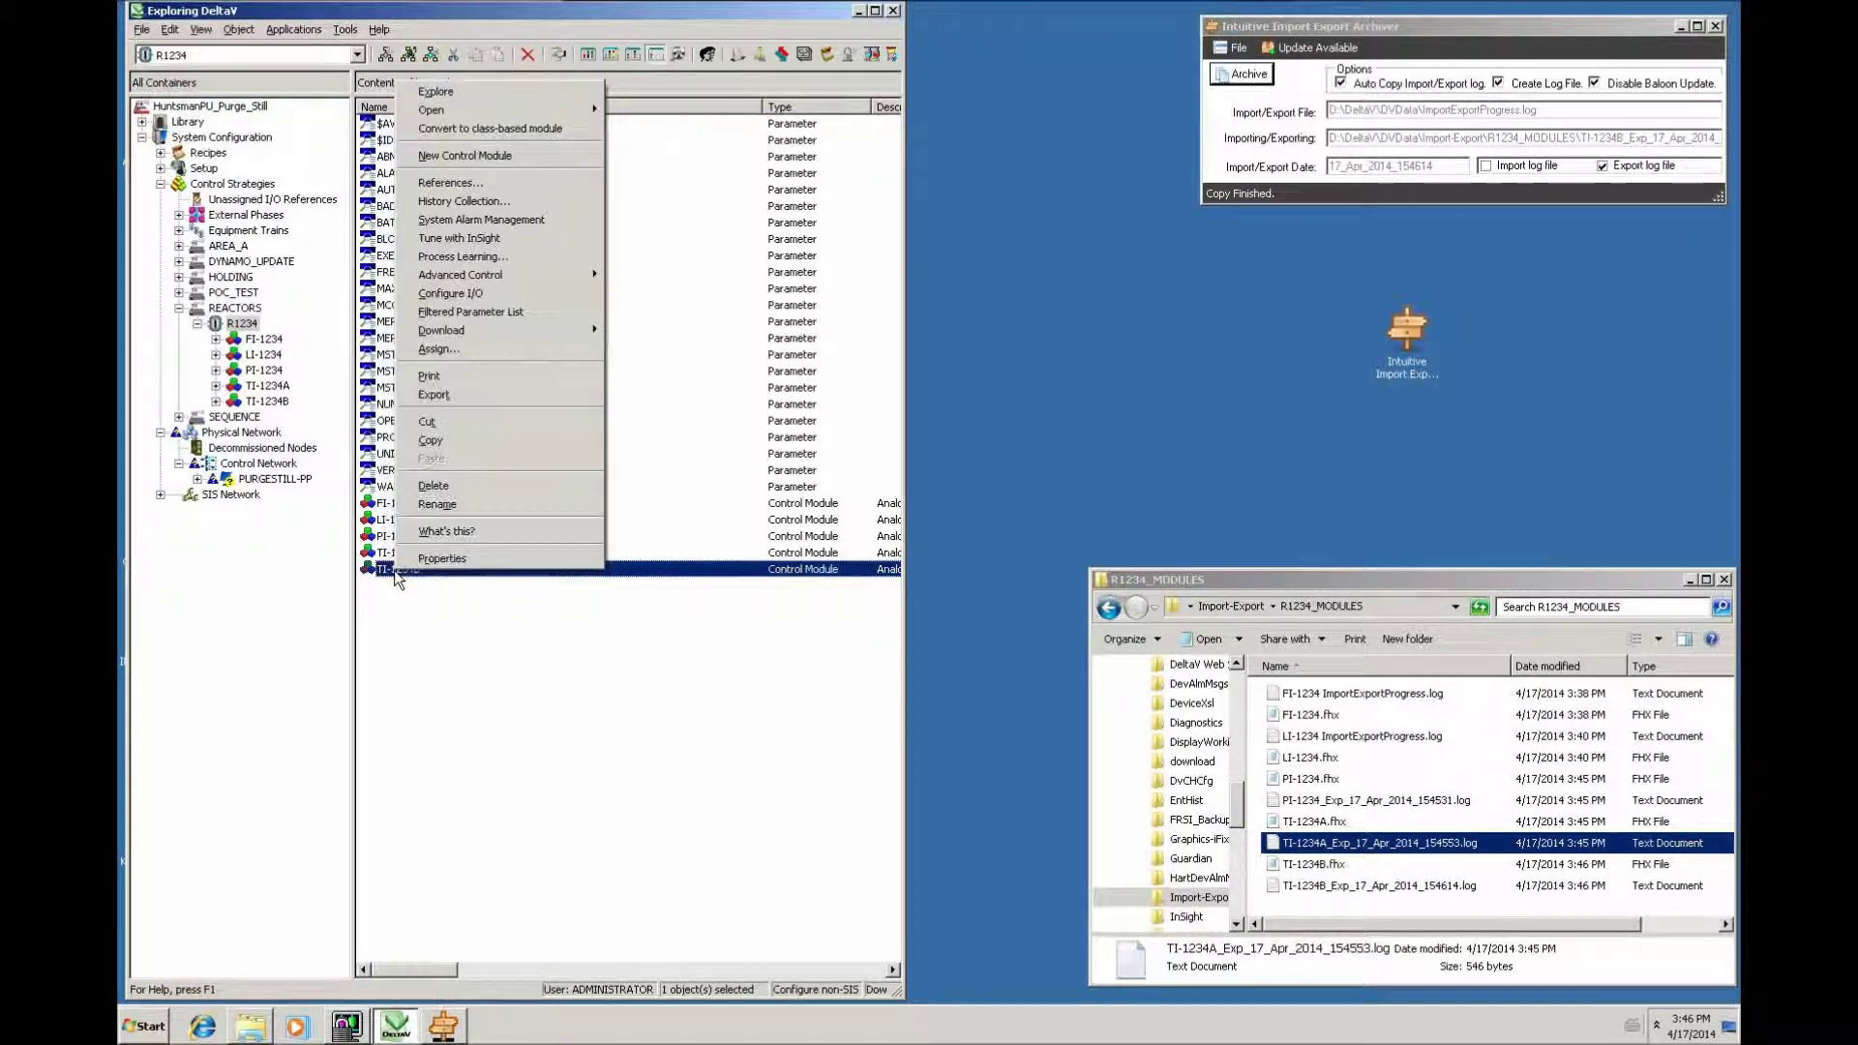
- Re-export TI-1234B, confirming replacement of the existing TI-1234B.fhx file
left_click(447, 398)
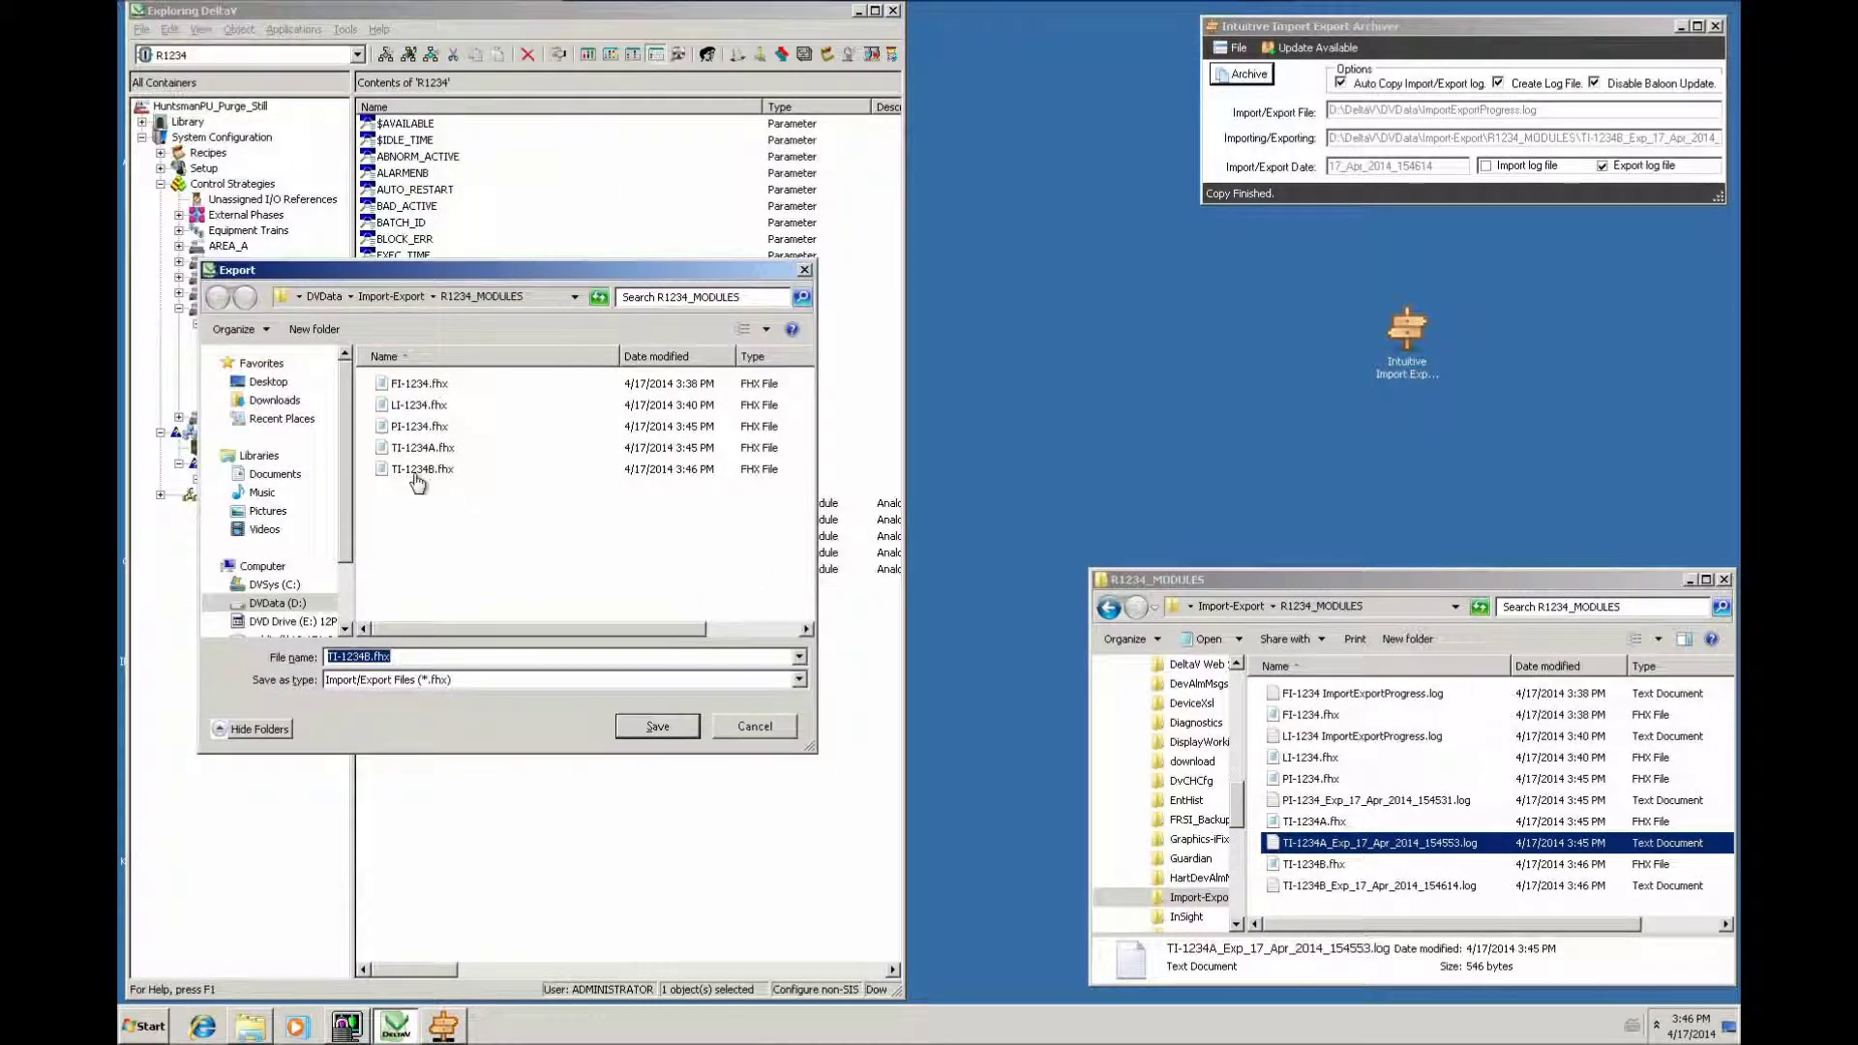
left_click(651, 733)
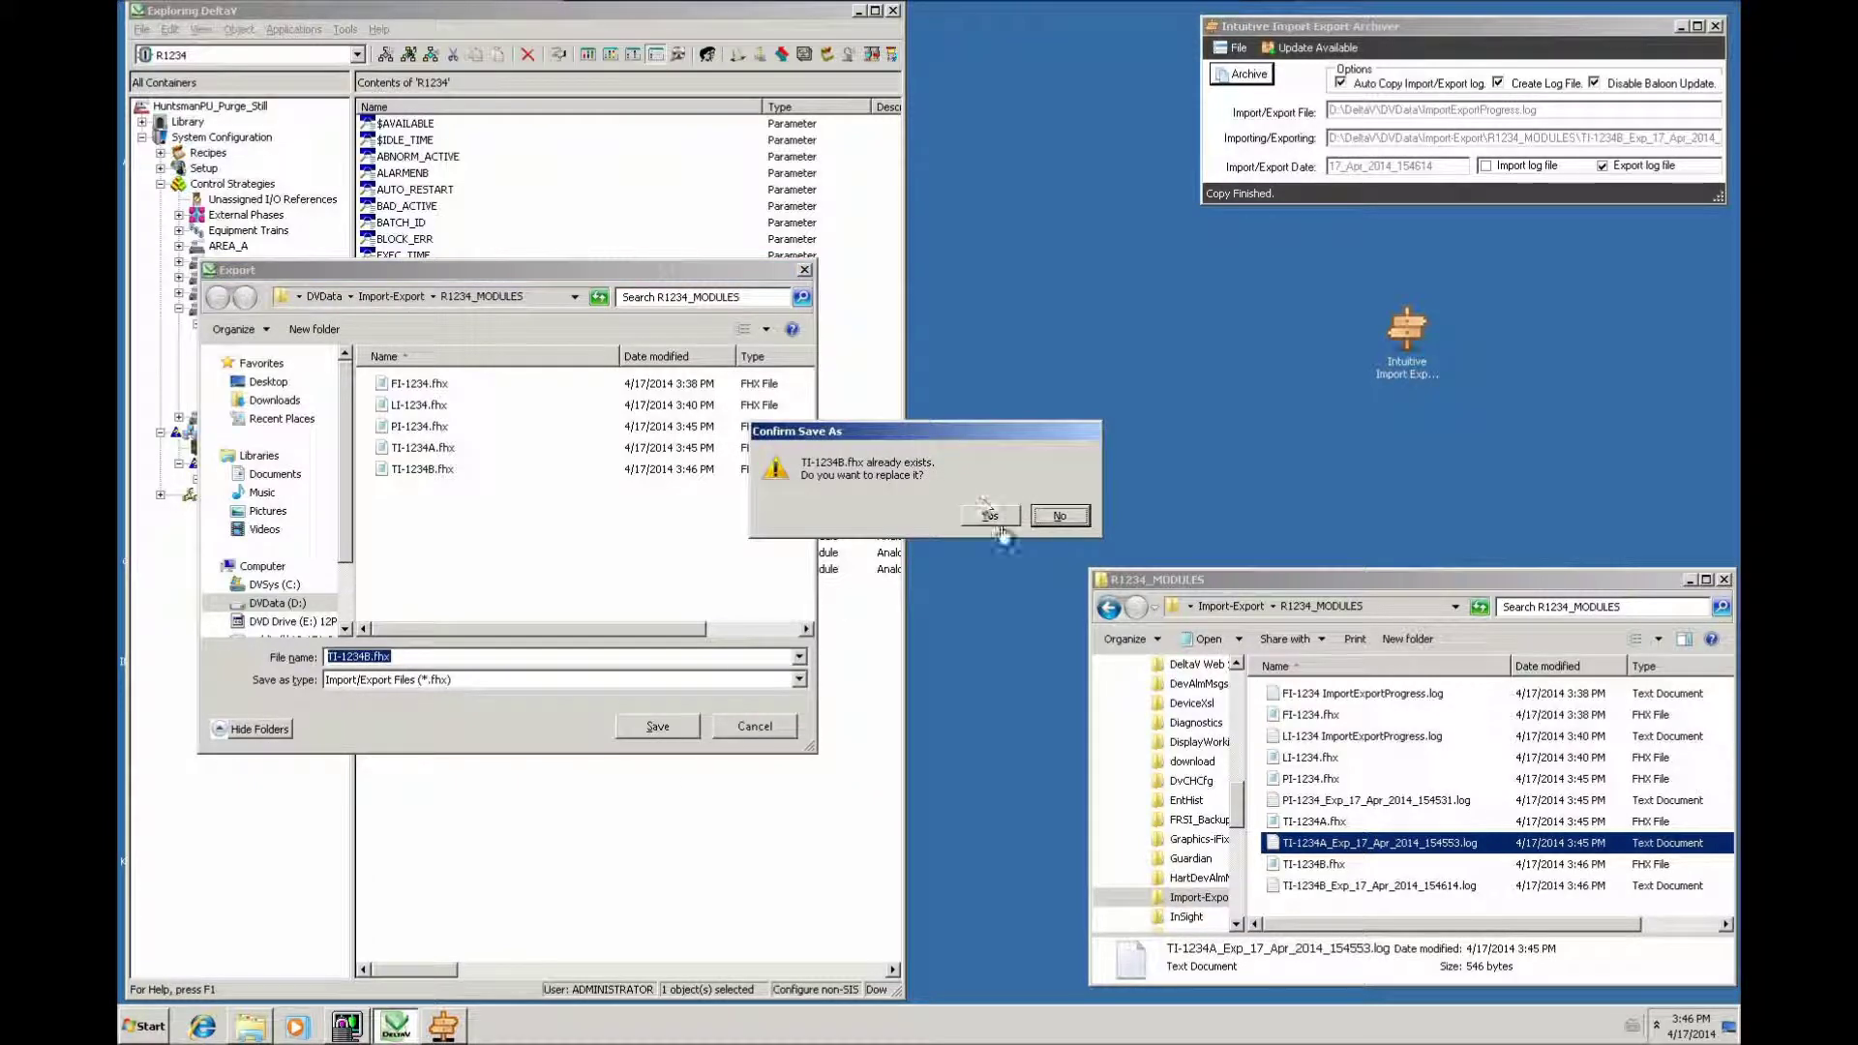
left_click(990, 516)
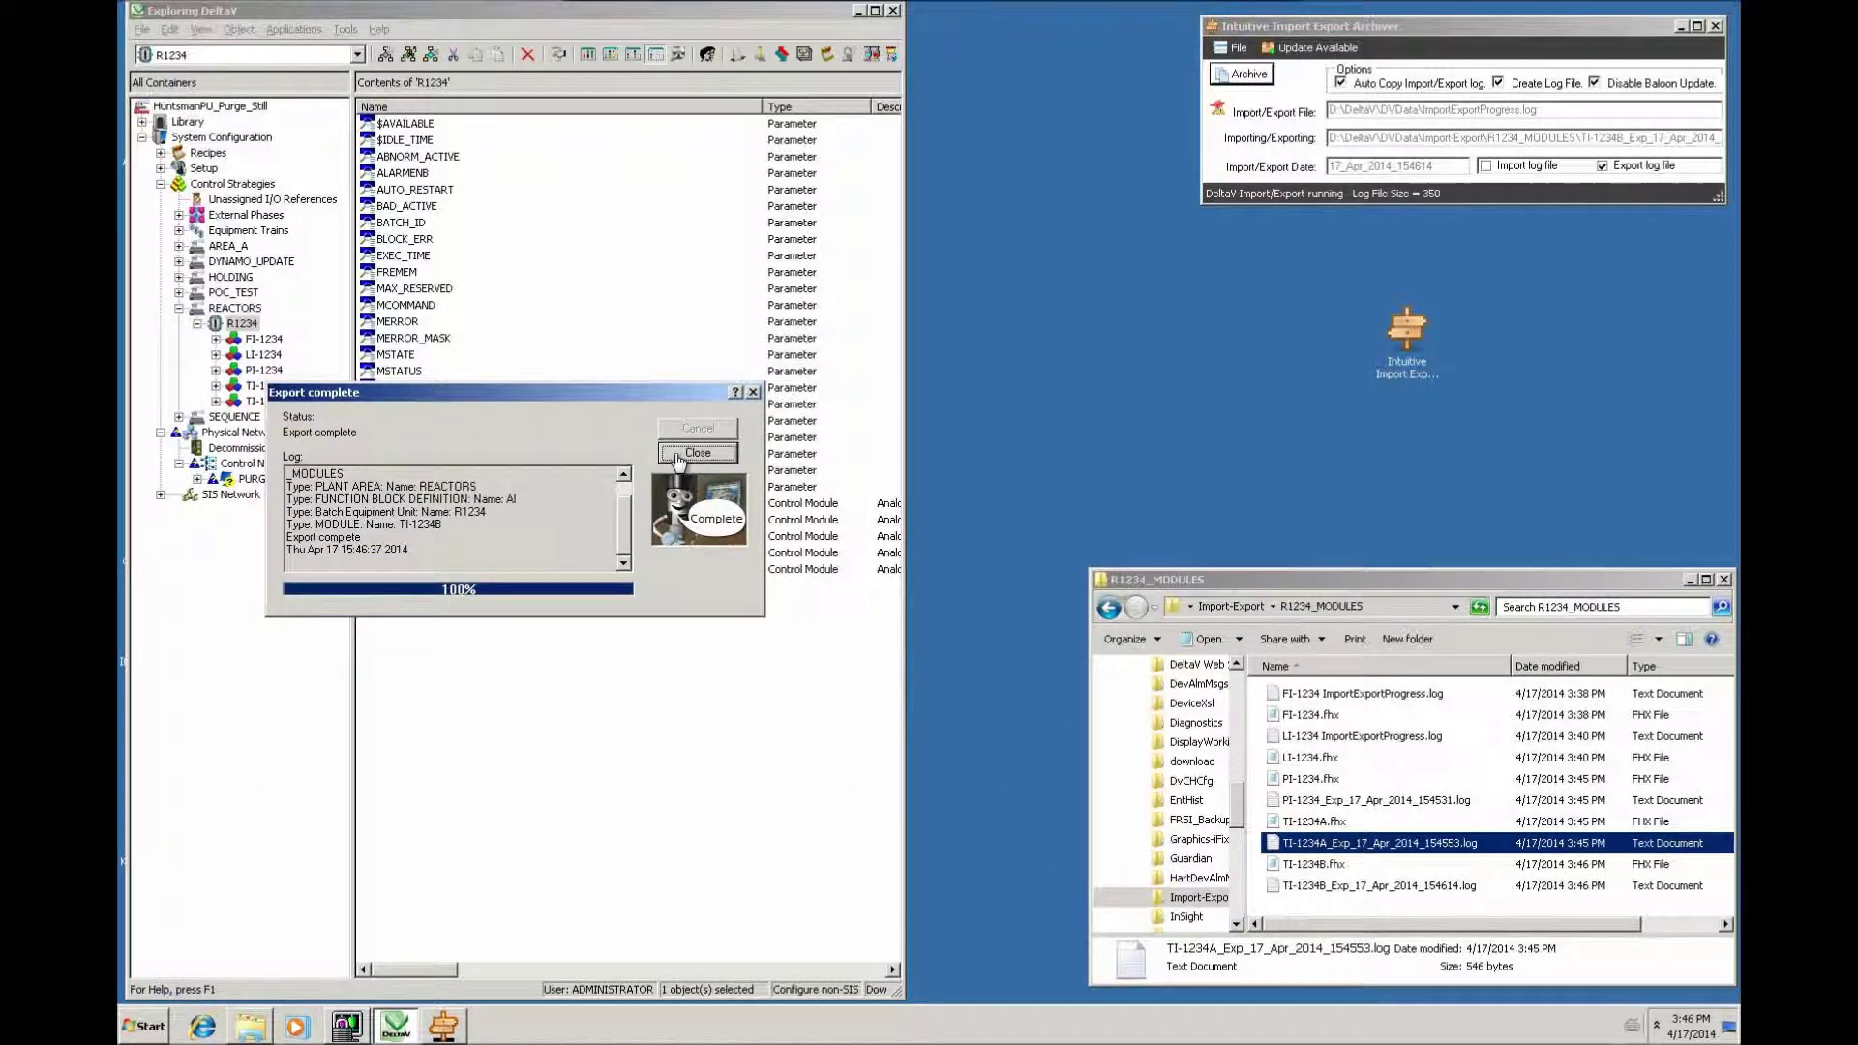
left_click(697, 452)
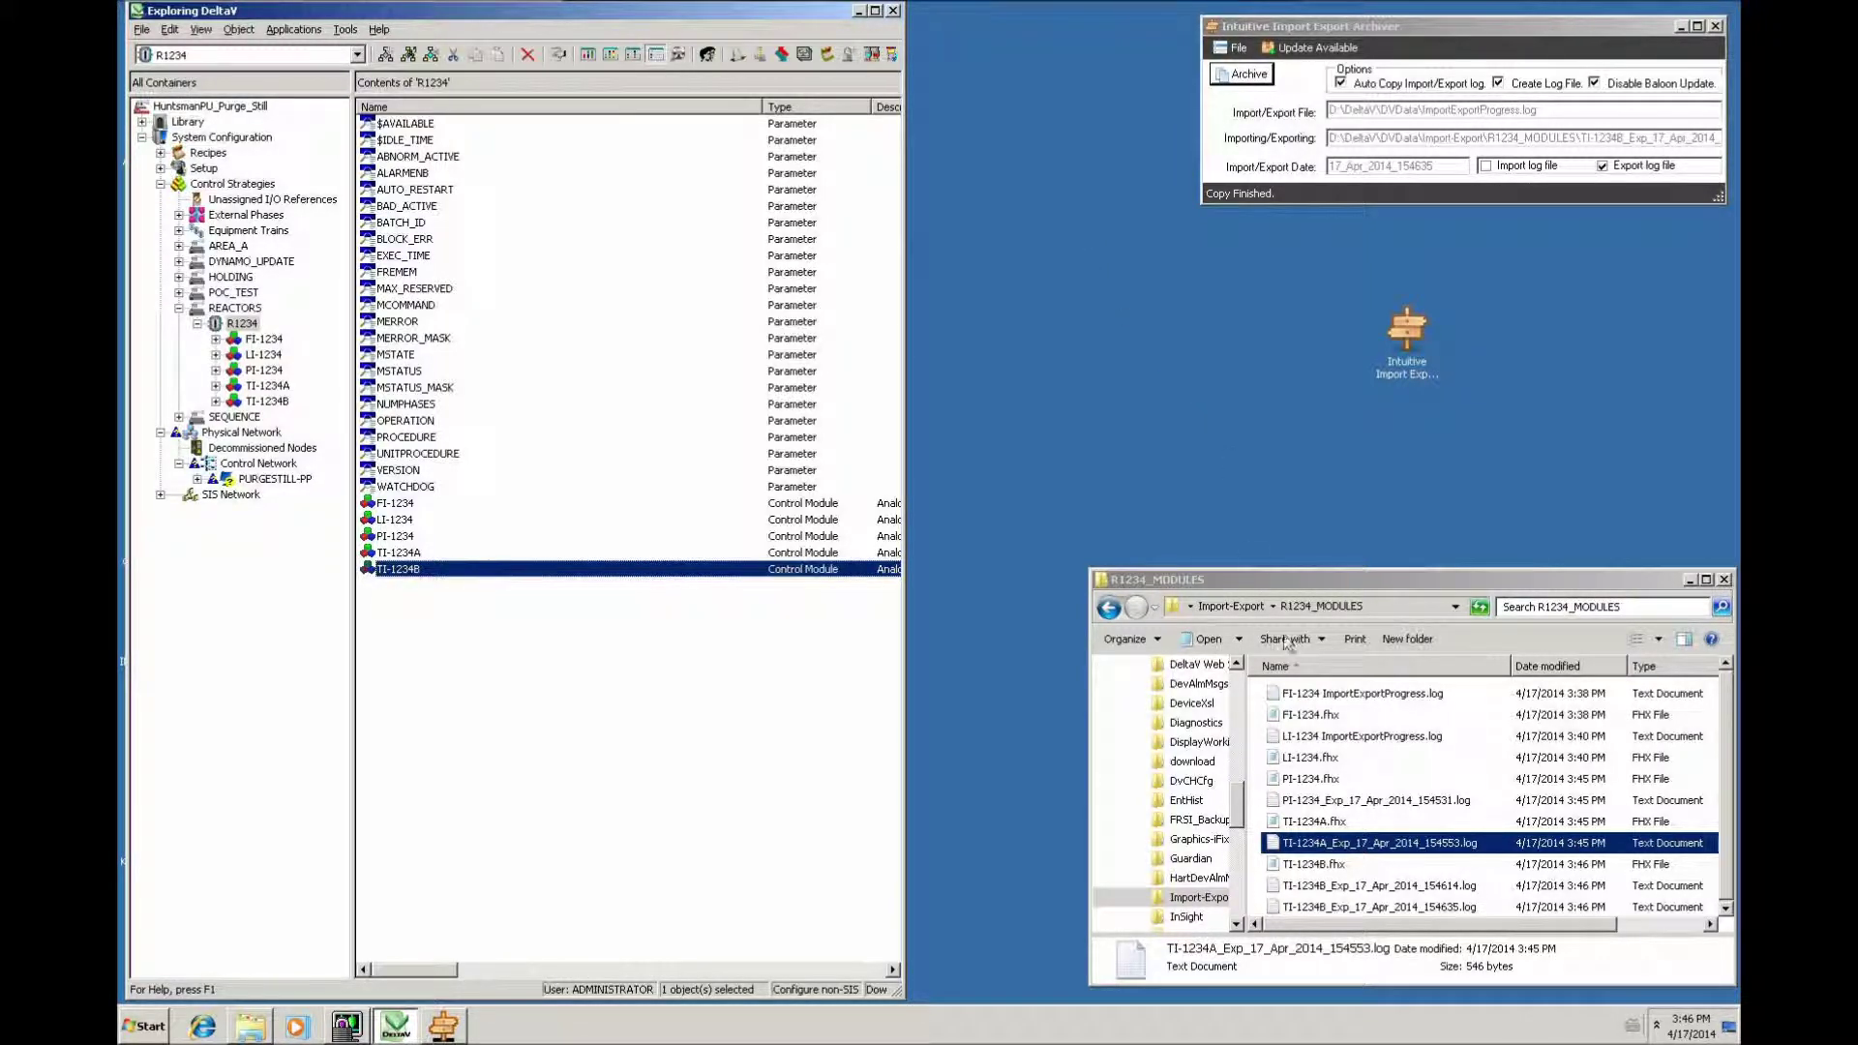
double_click(1307, 695)
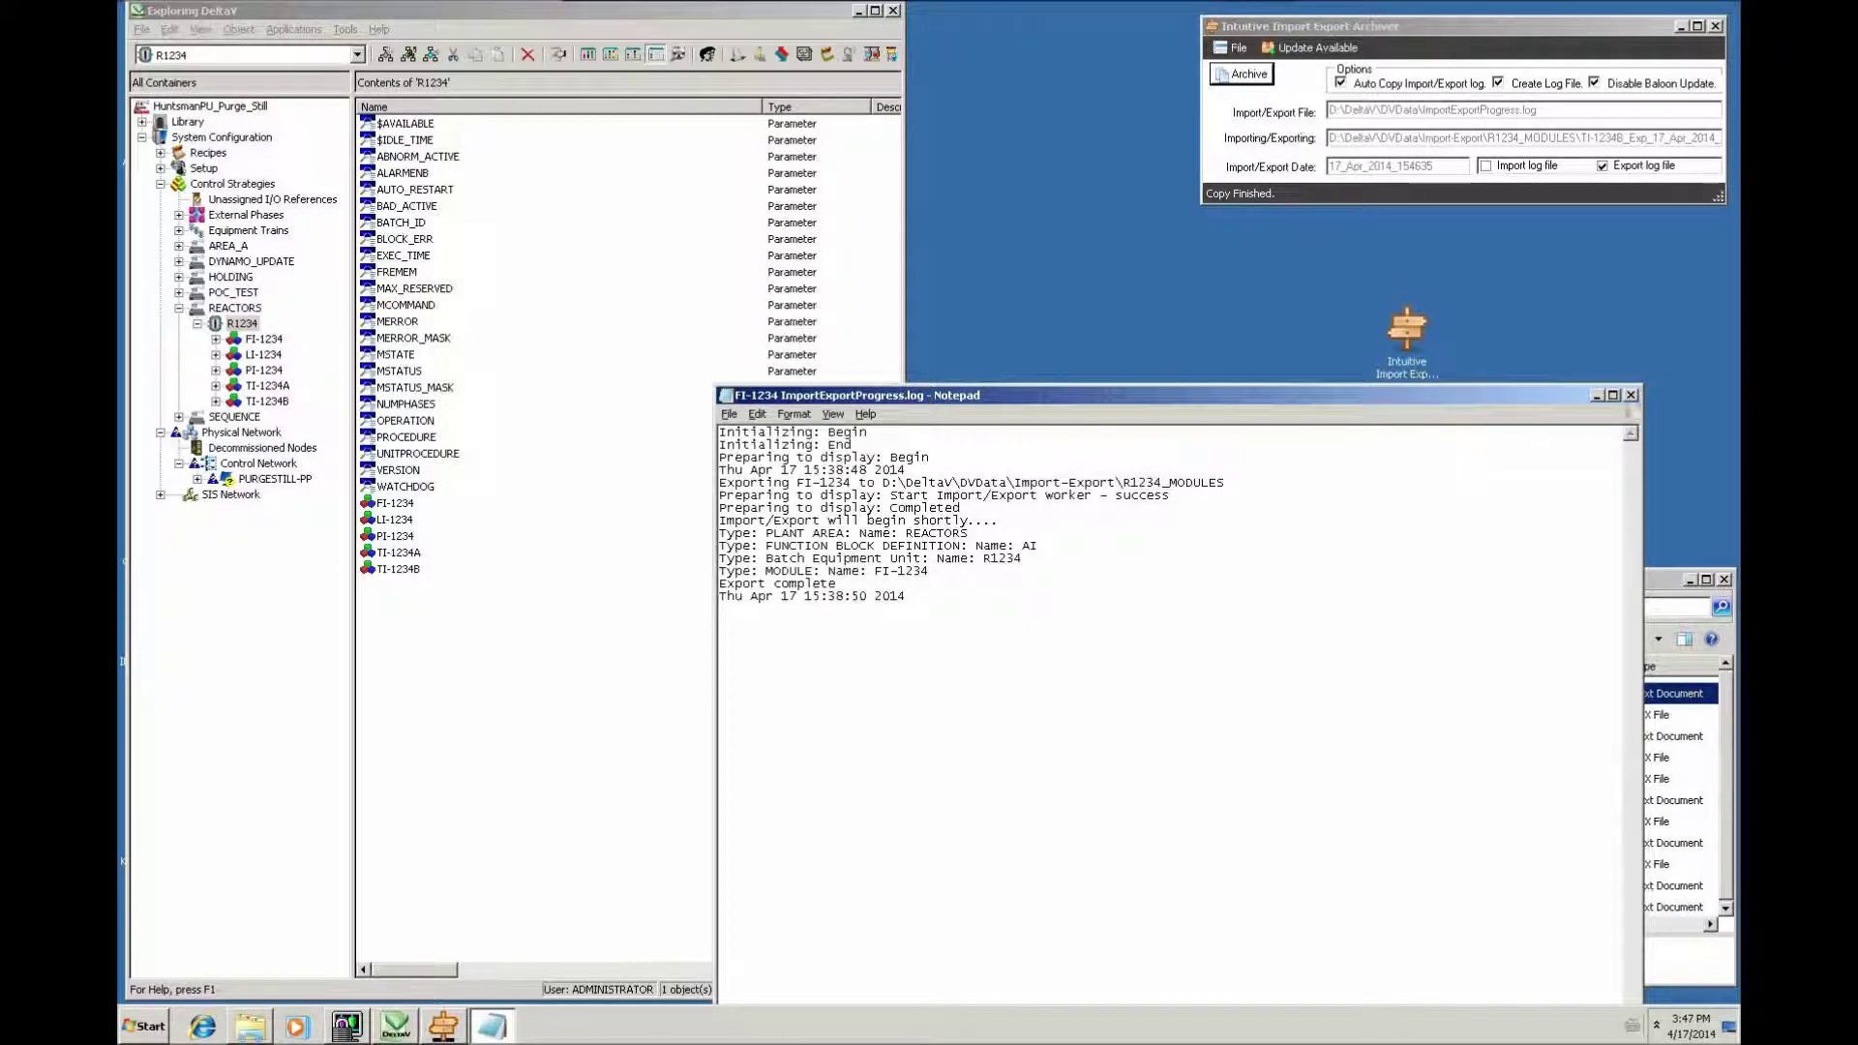
left_click(1632, 396)
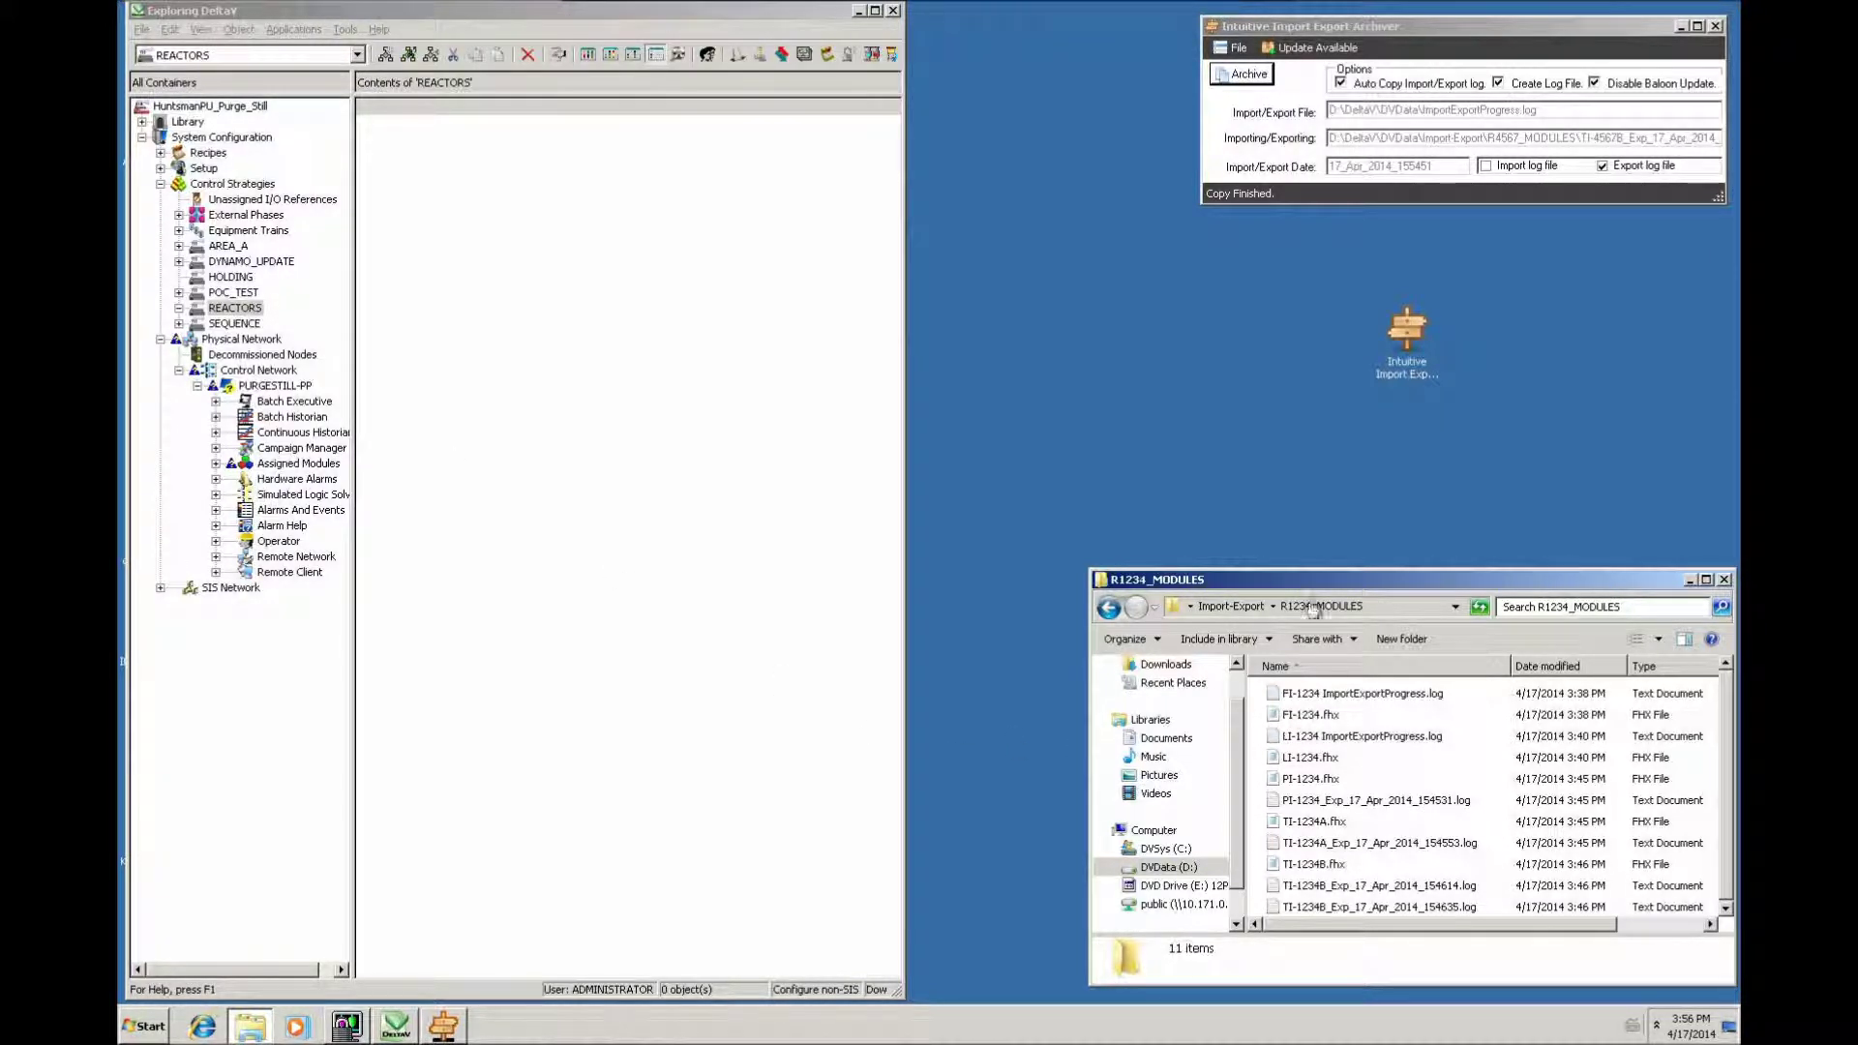
- Reopen R1234_MODULES from Import-Export and drag FI-1234.fhx onto the HuntsmanPU_Purge_Still database
left_click(1216, 606)
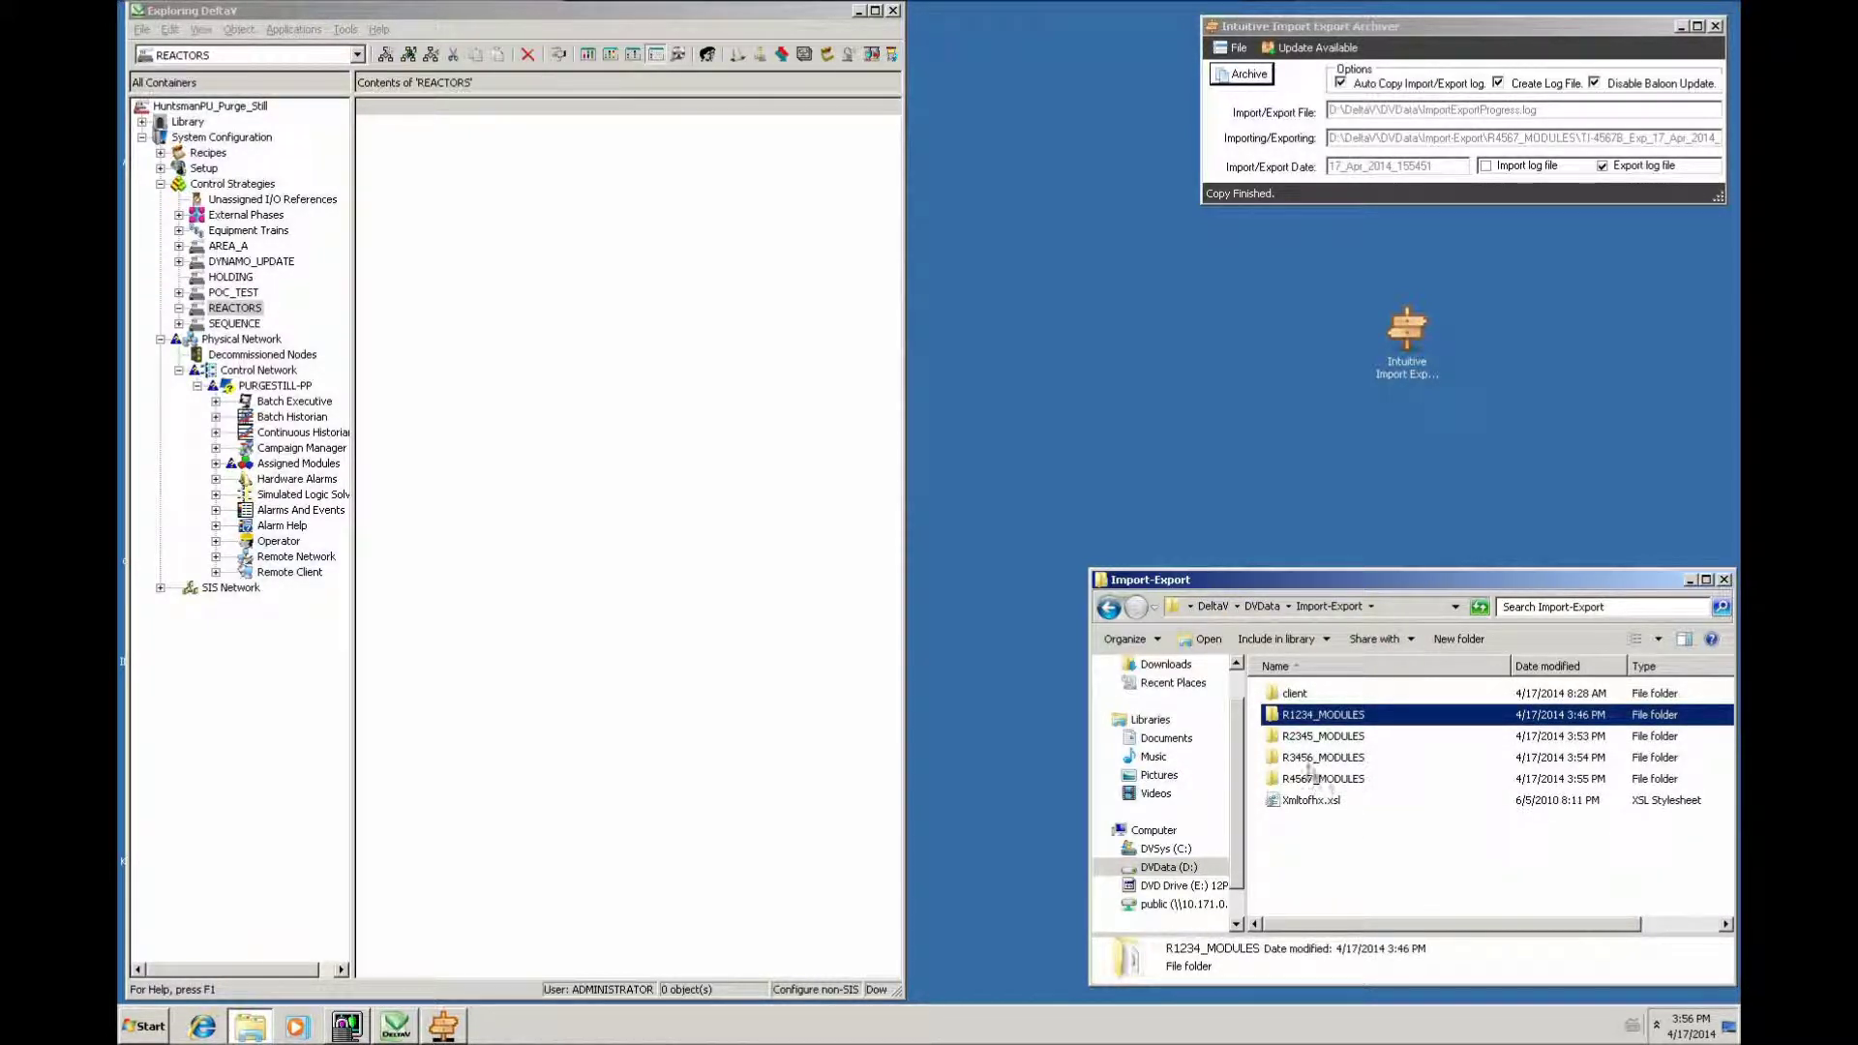
double_click(1299, 718)
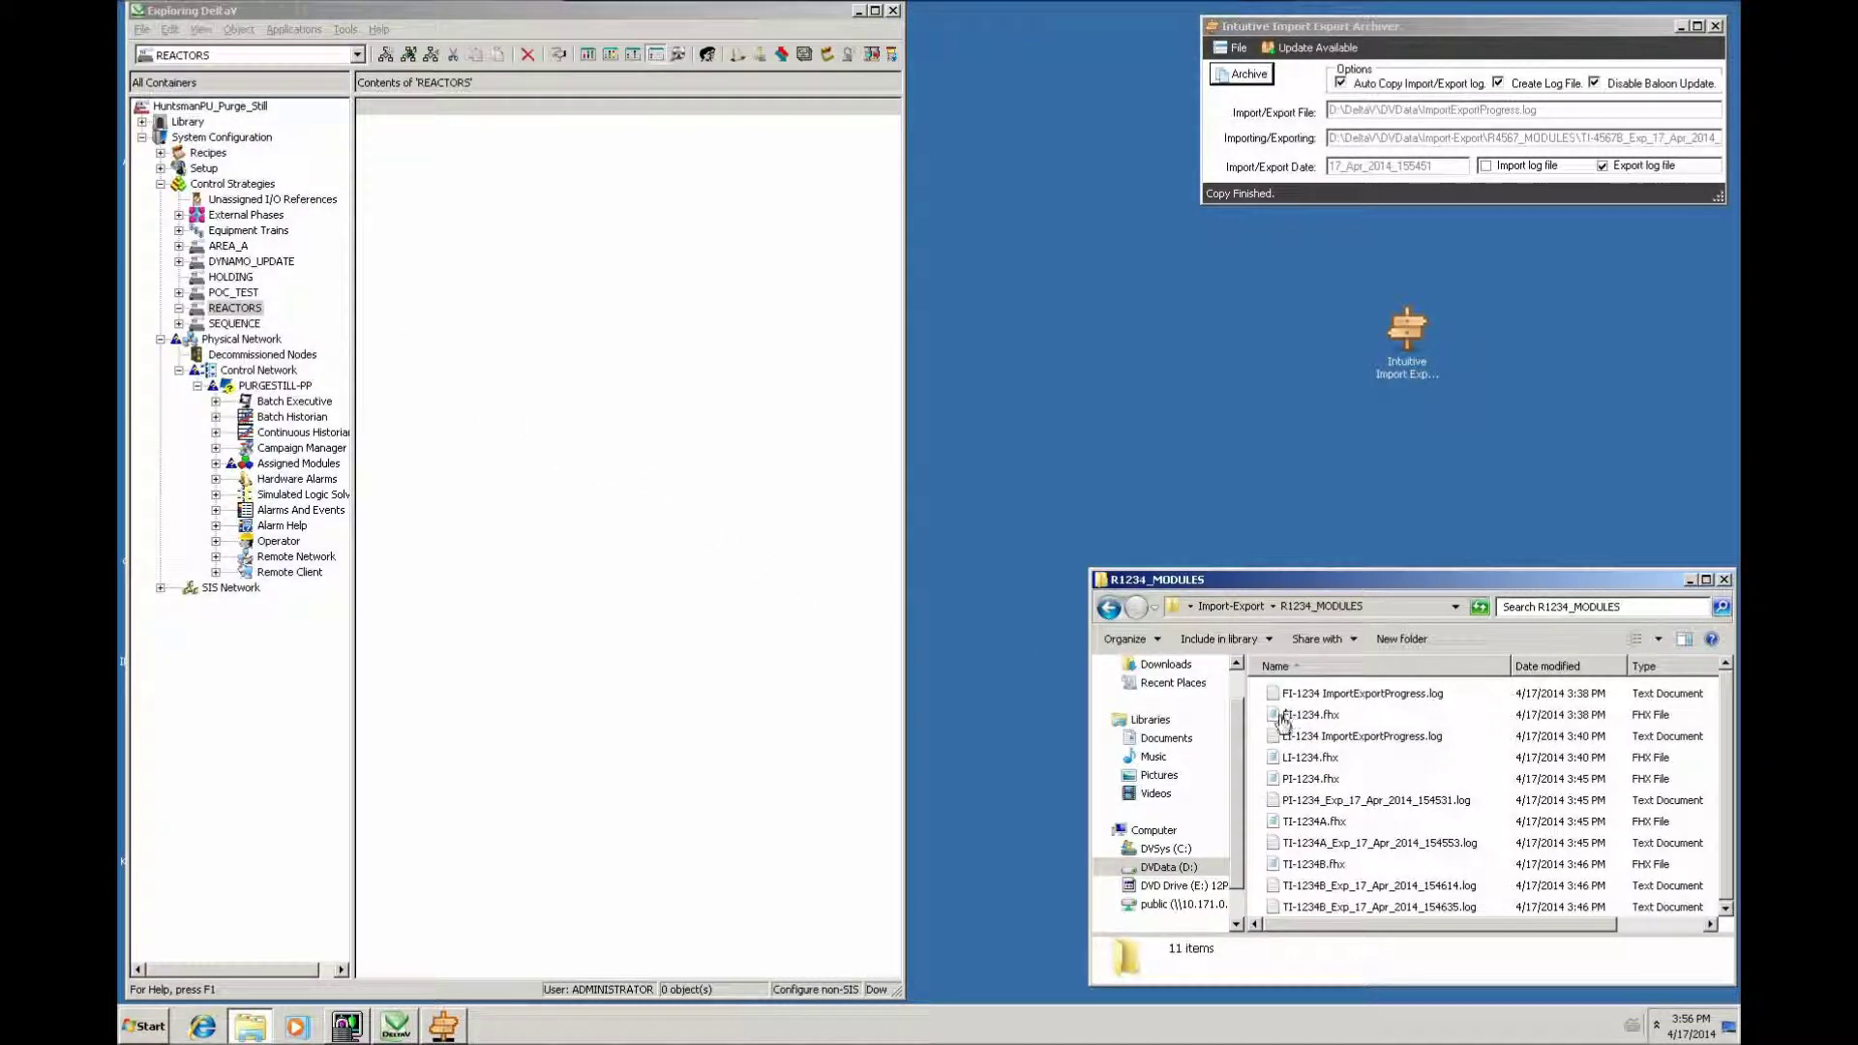
left_click_drag(1280, 718, 254, 116)
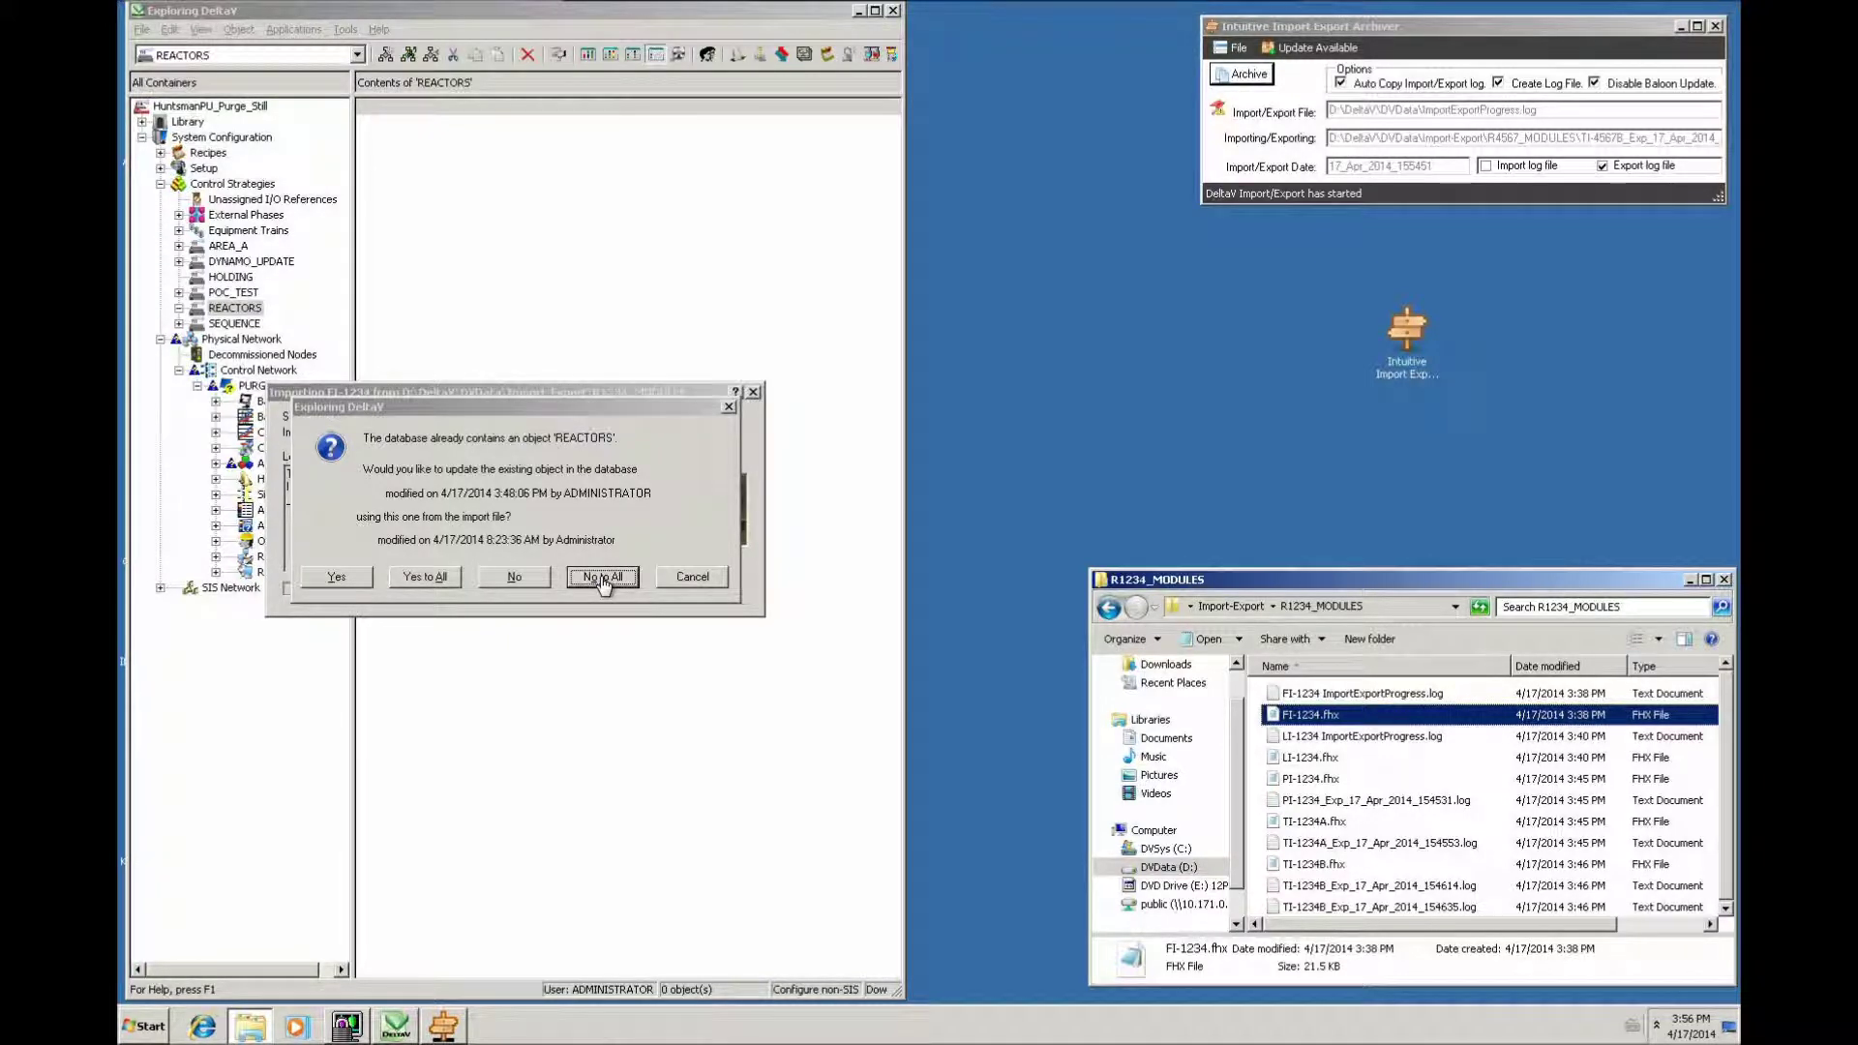
- Choose No to All for the FI-1234 import and review FI-1234_Imp_17_Apr_2014_155652.log
left_click(600, 577)
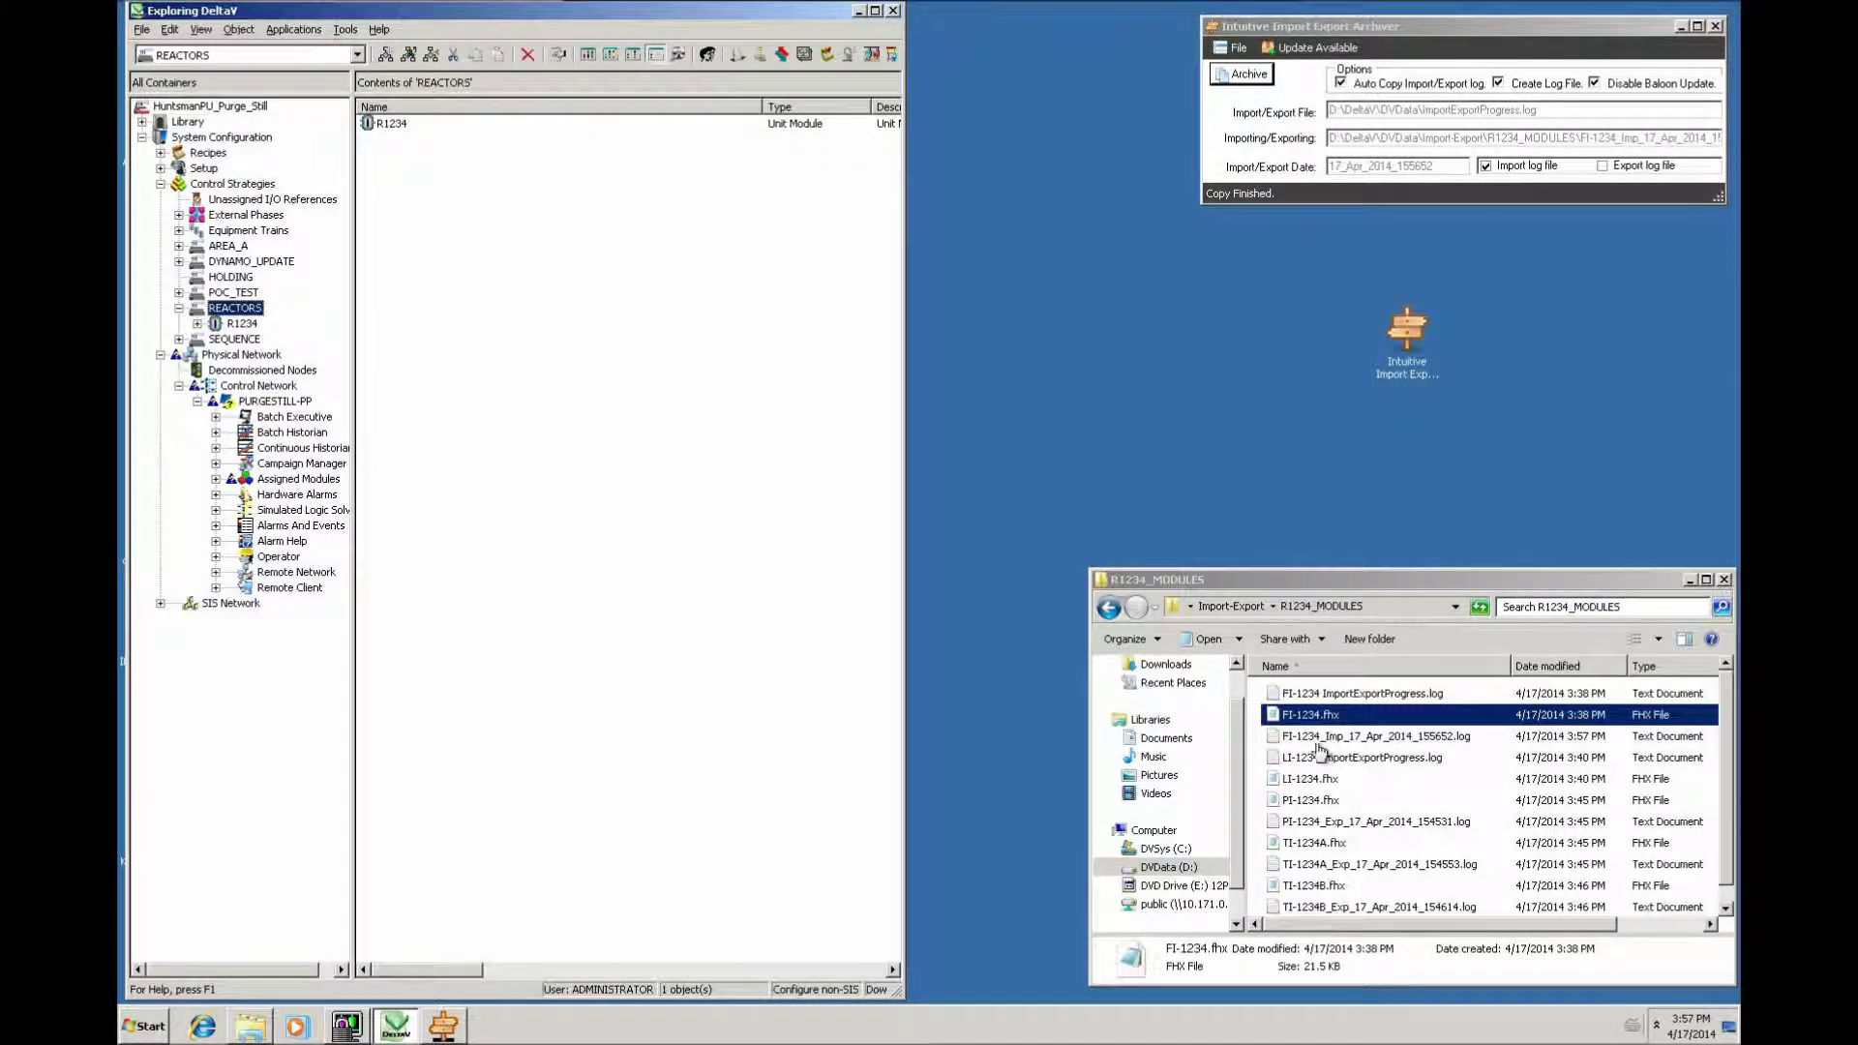
double_click(1318, 737)
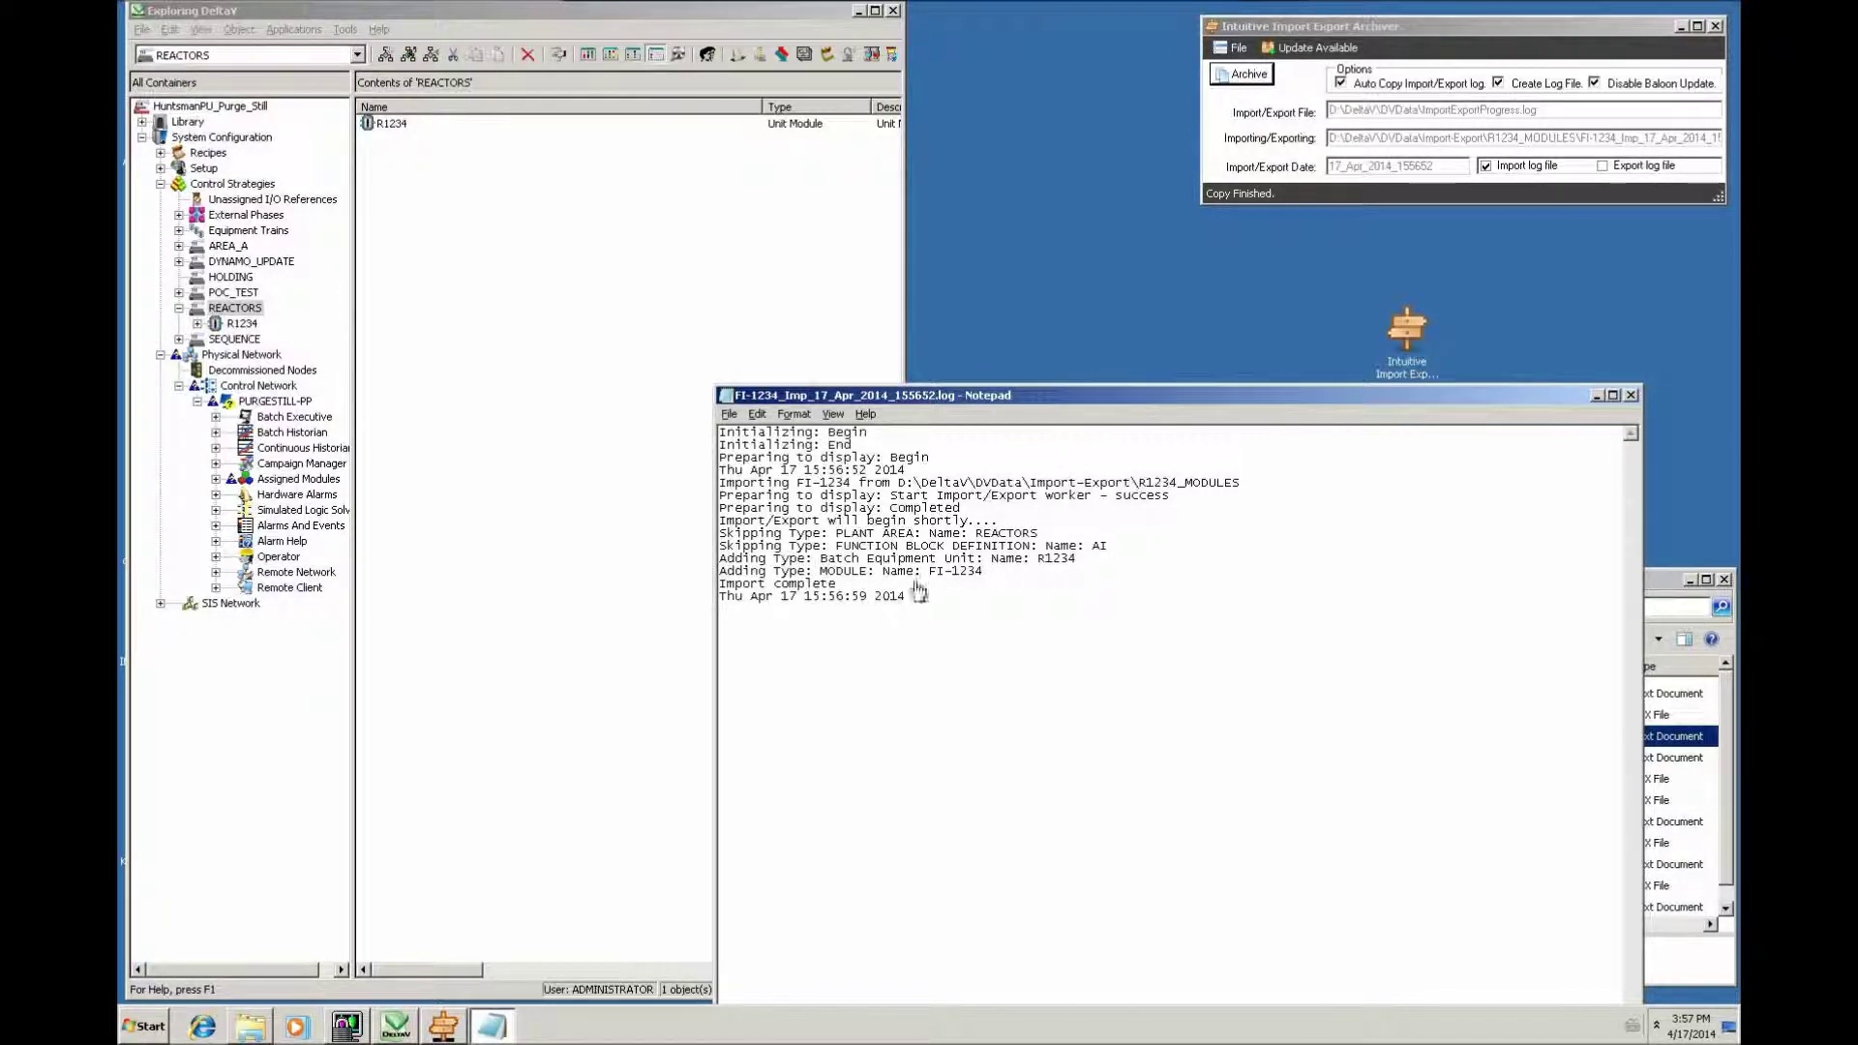
left_click(1630, 396)
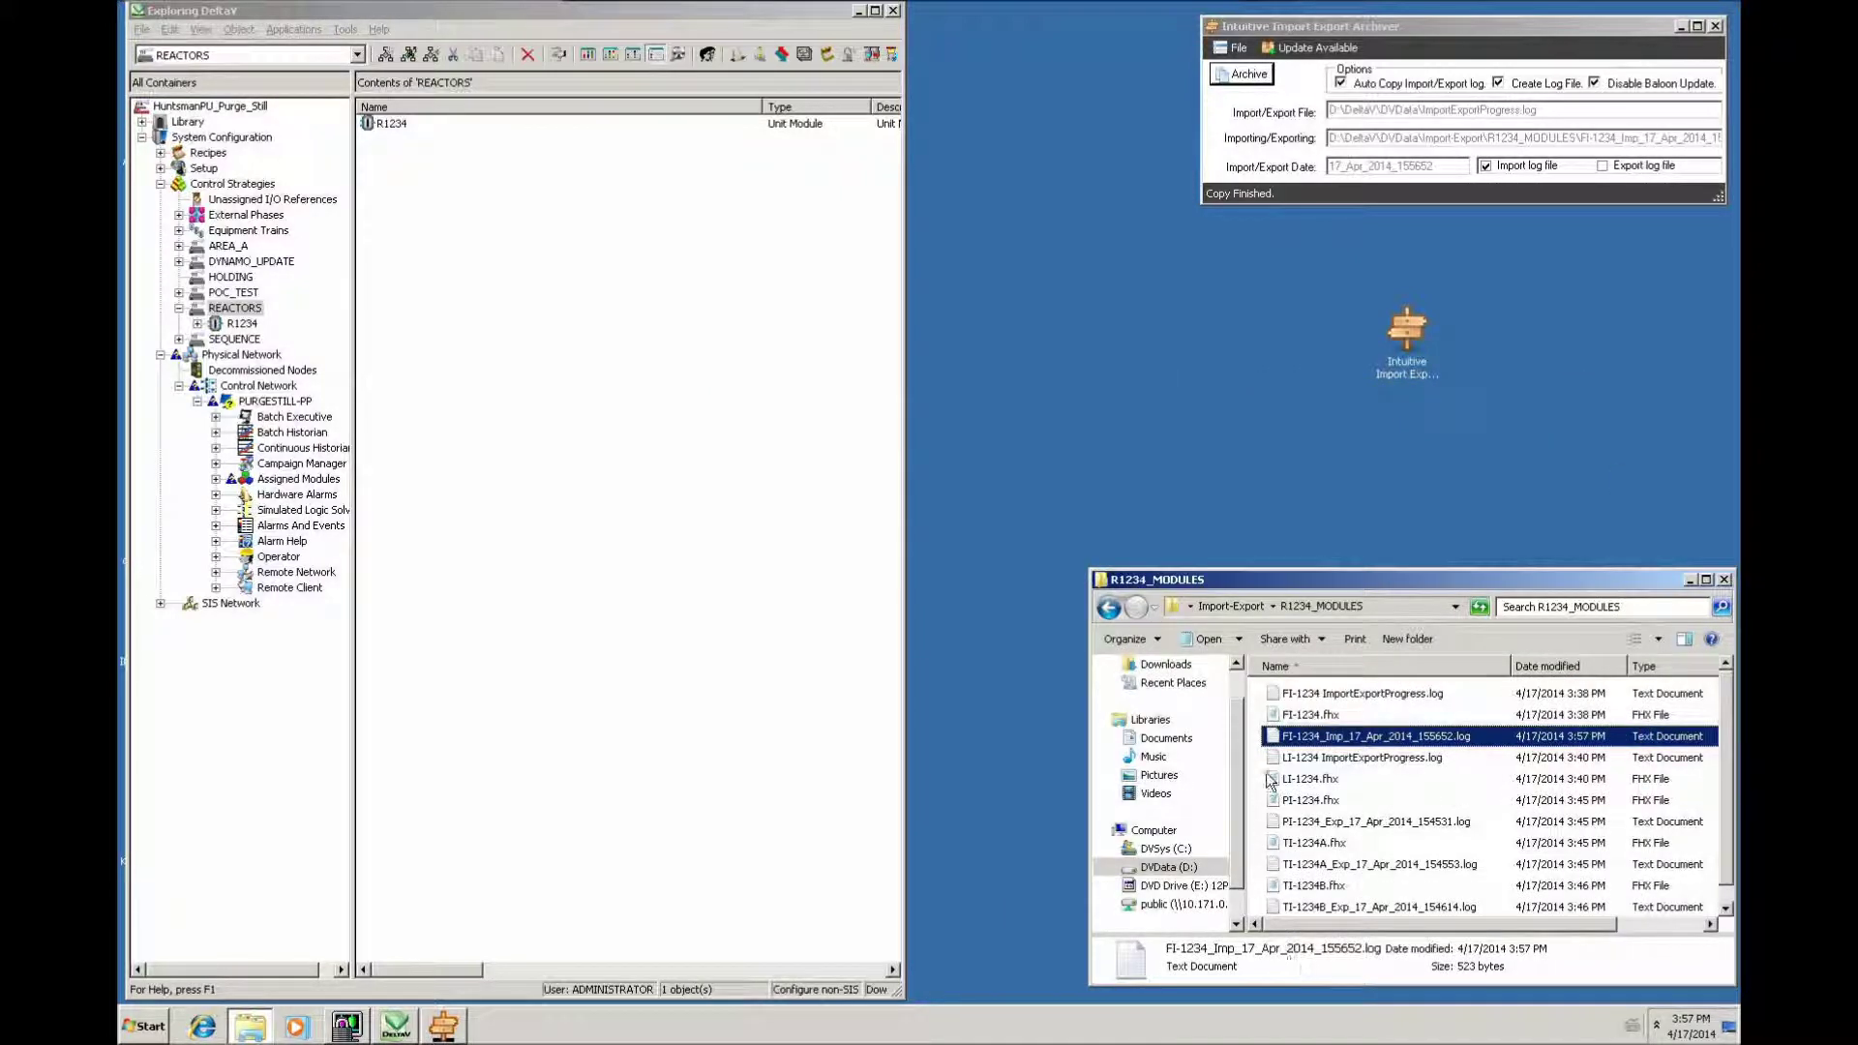
- Import LI-1234.fhx with No to All, then check its LI-1234_Imp log for completion
left_click_drag(1271, 780, 261, 116)
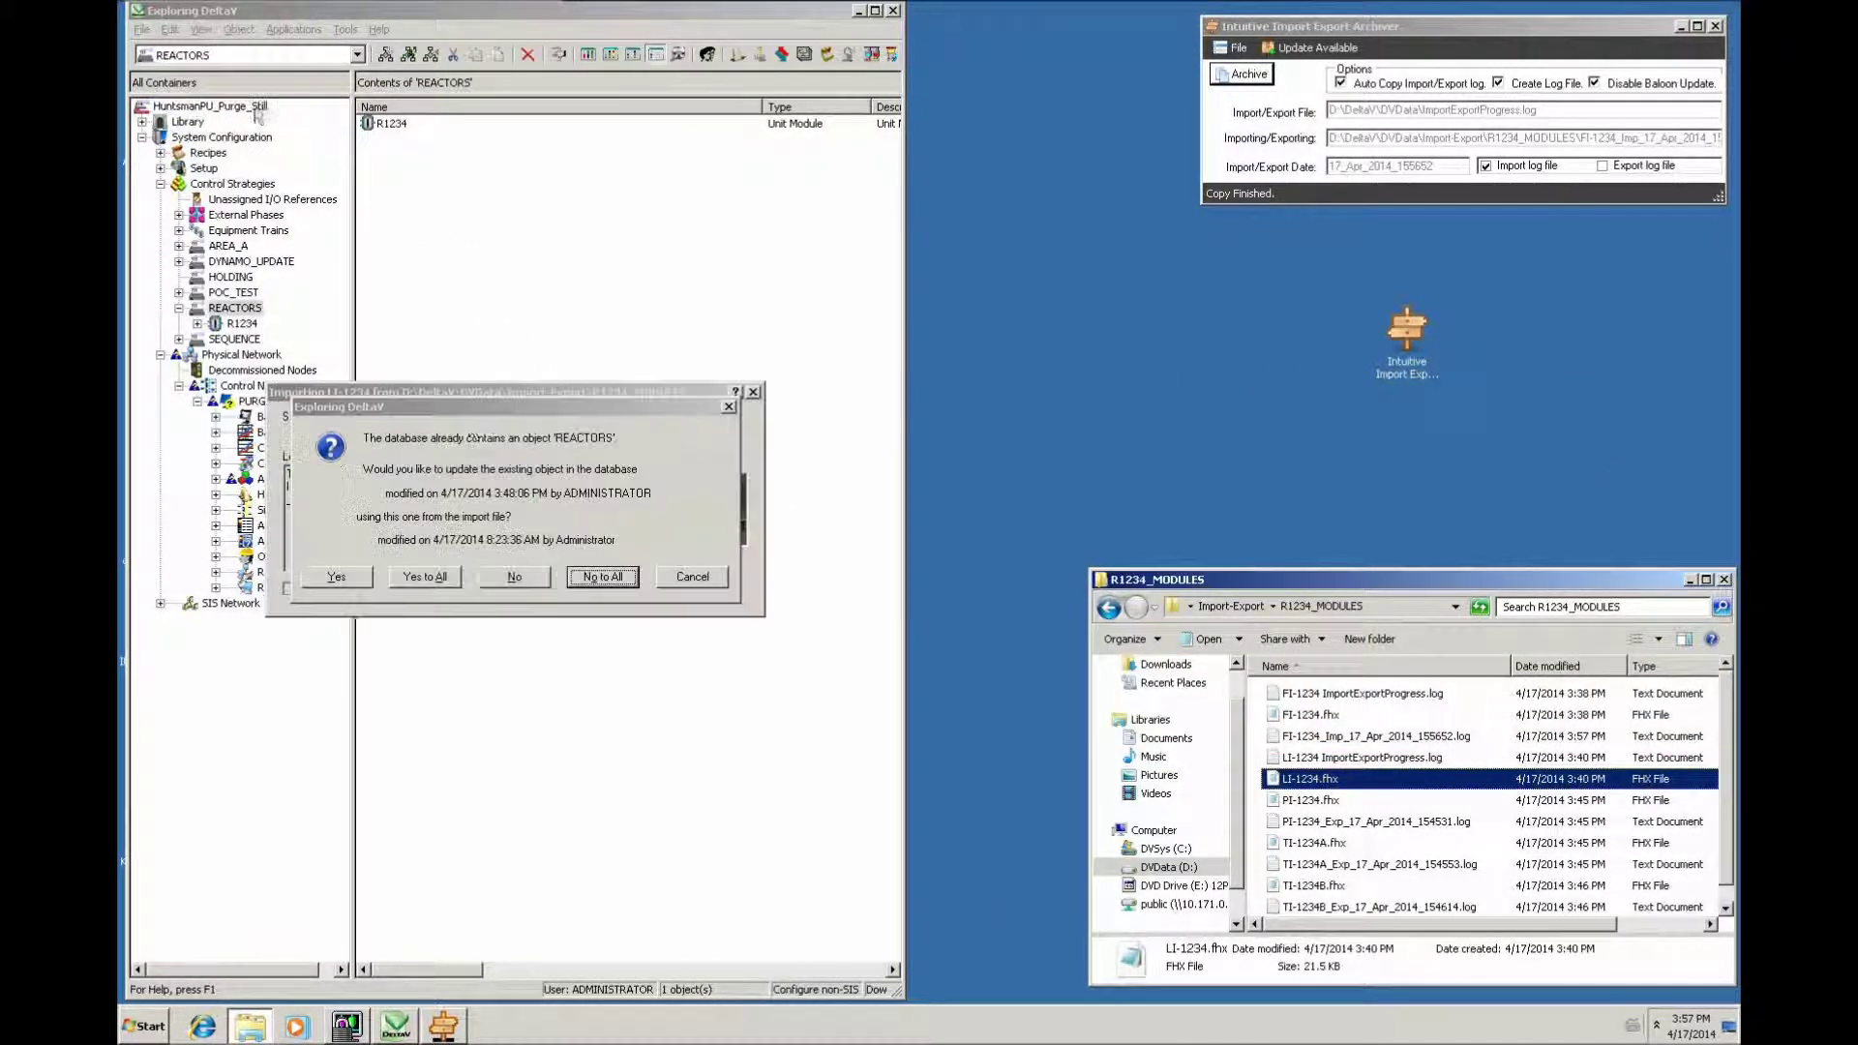
left_click(602, 578)
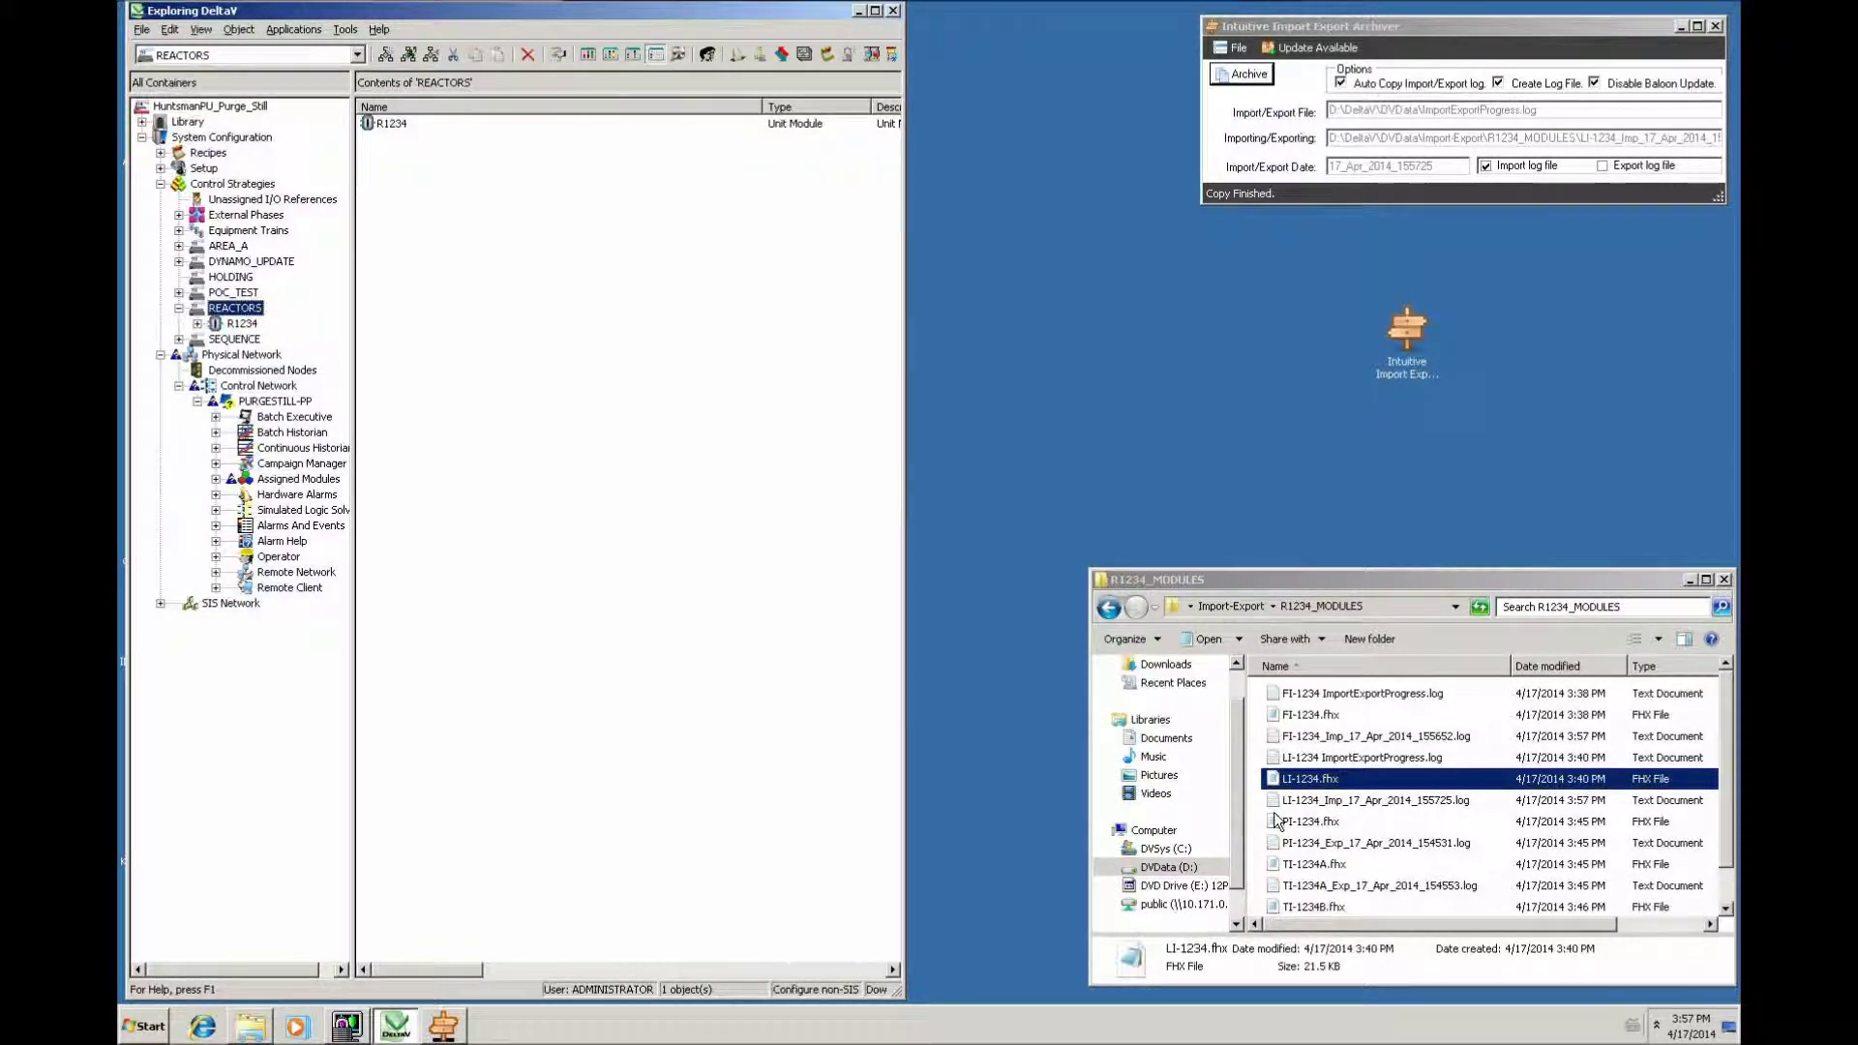
left_click(1292, 801)
double_click(1292, 804)
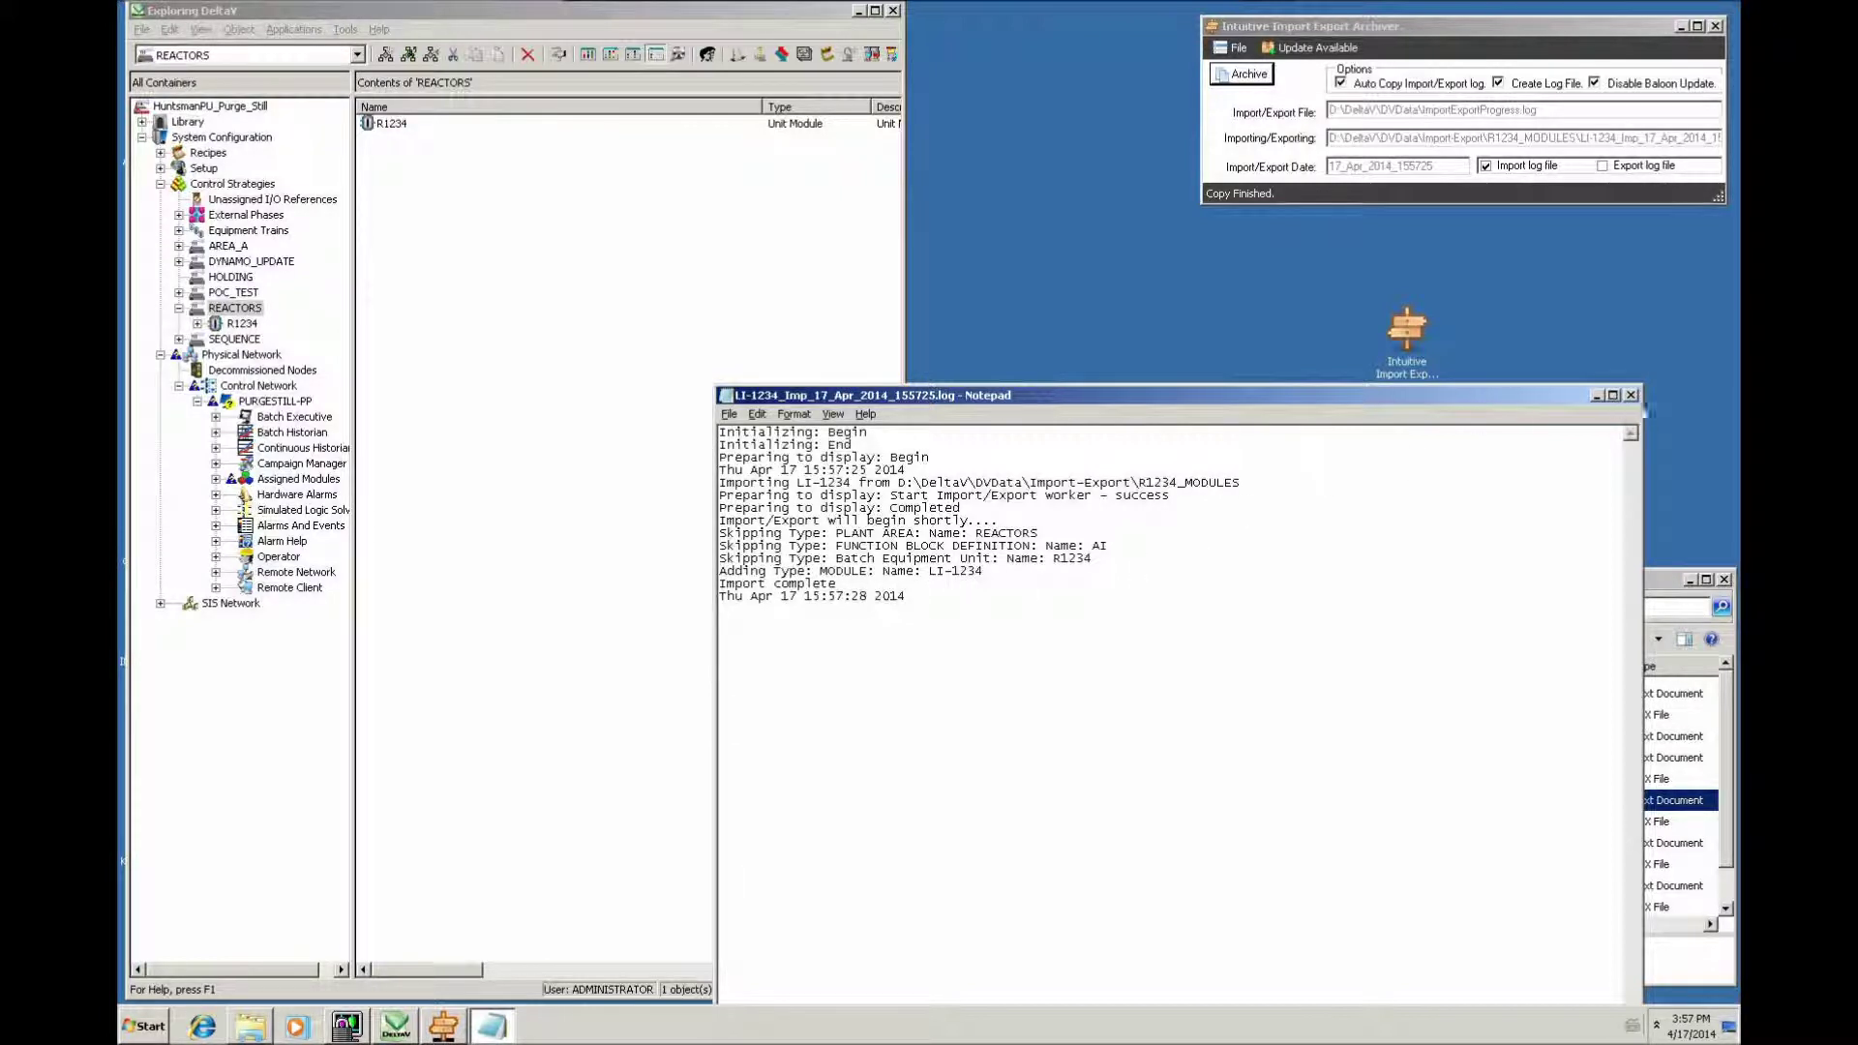
left_click(1631, 395)
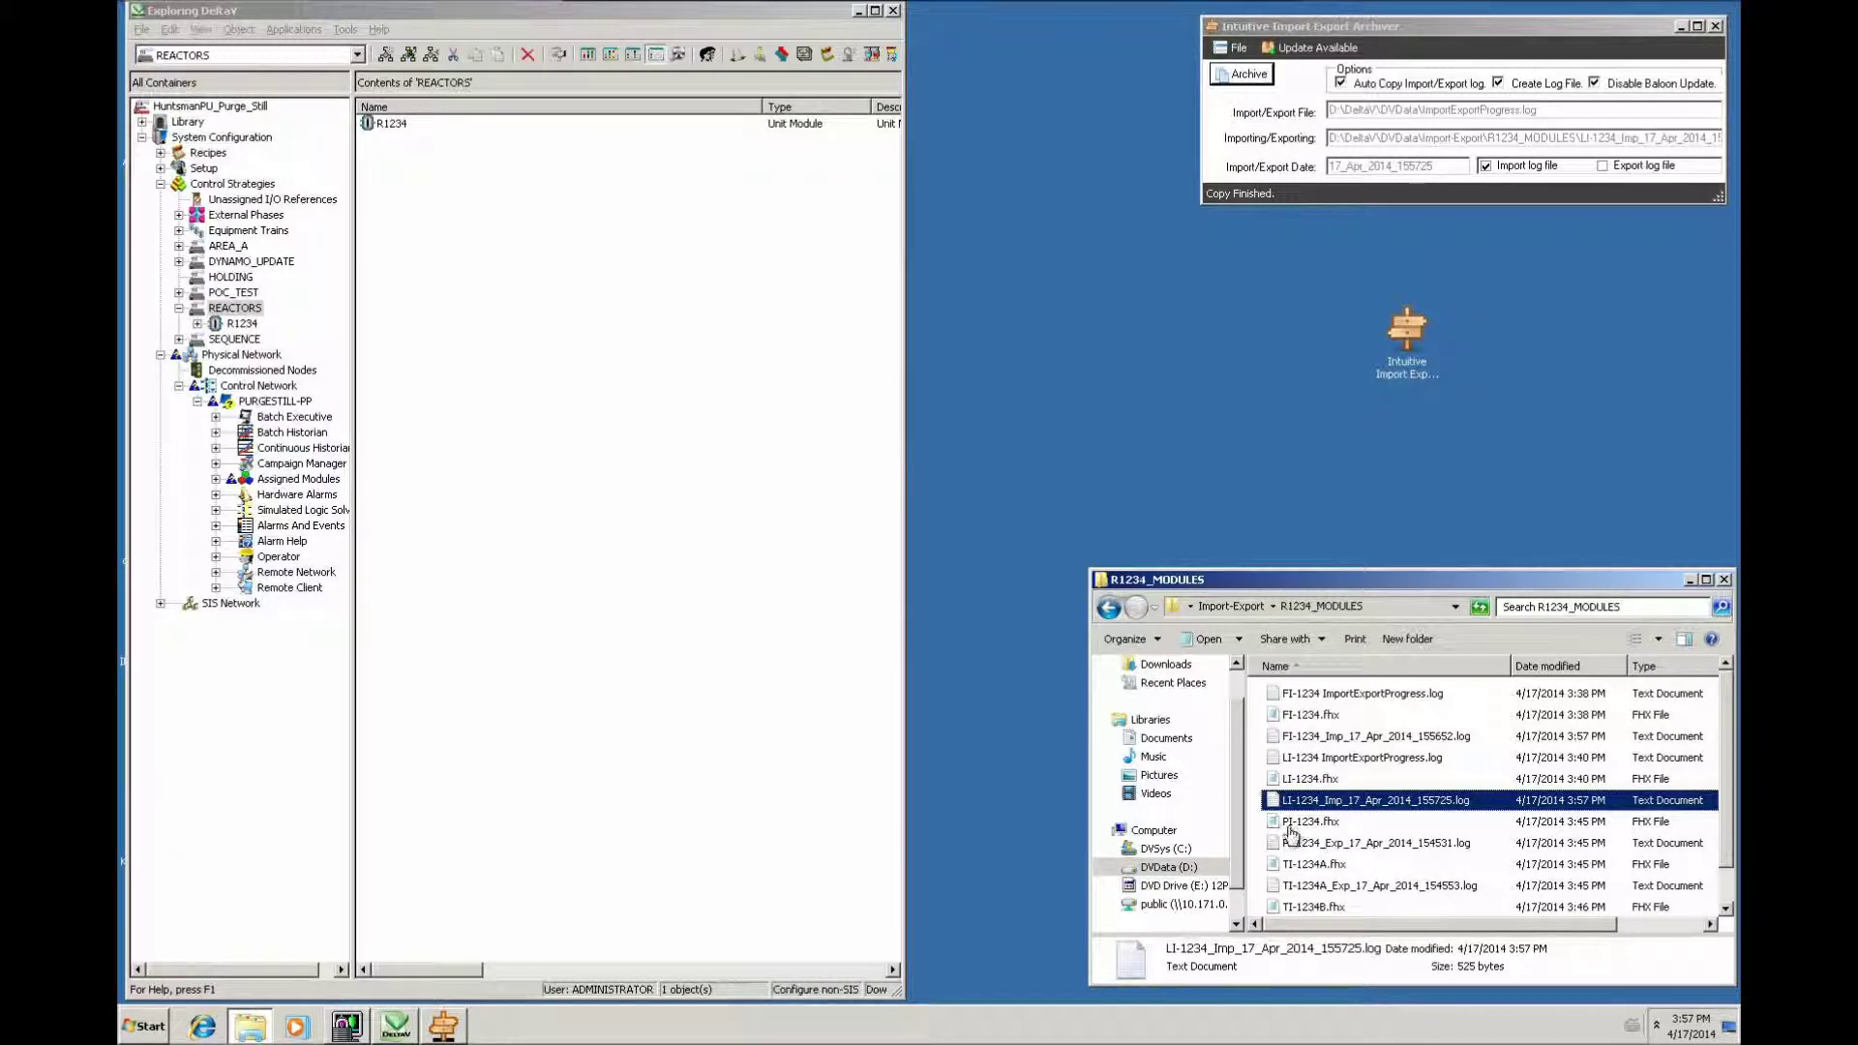
- Import PI-1234.fhx into the database, keeping existing objects with No to All
left_click(1278, 824)
left_click_drag(1279, 830, 268, 129)
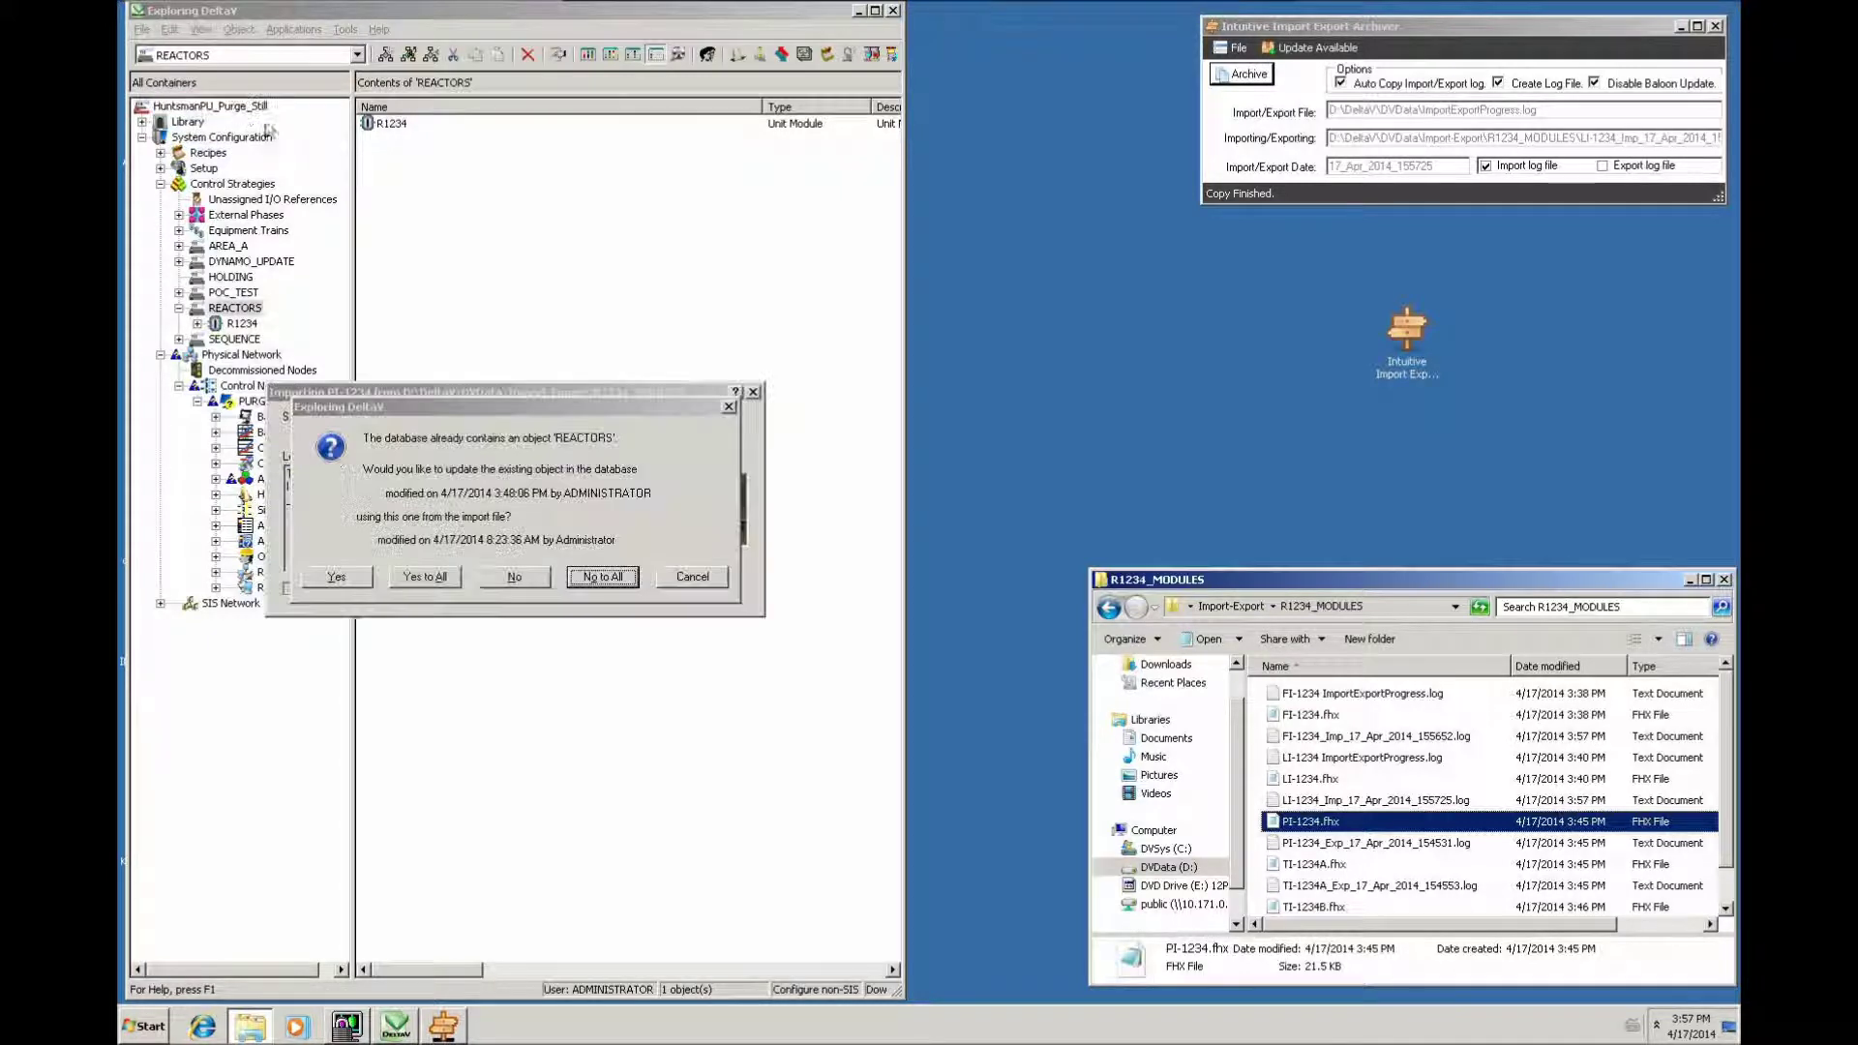
left_click(609, 578)
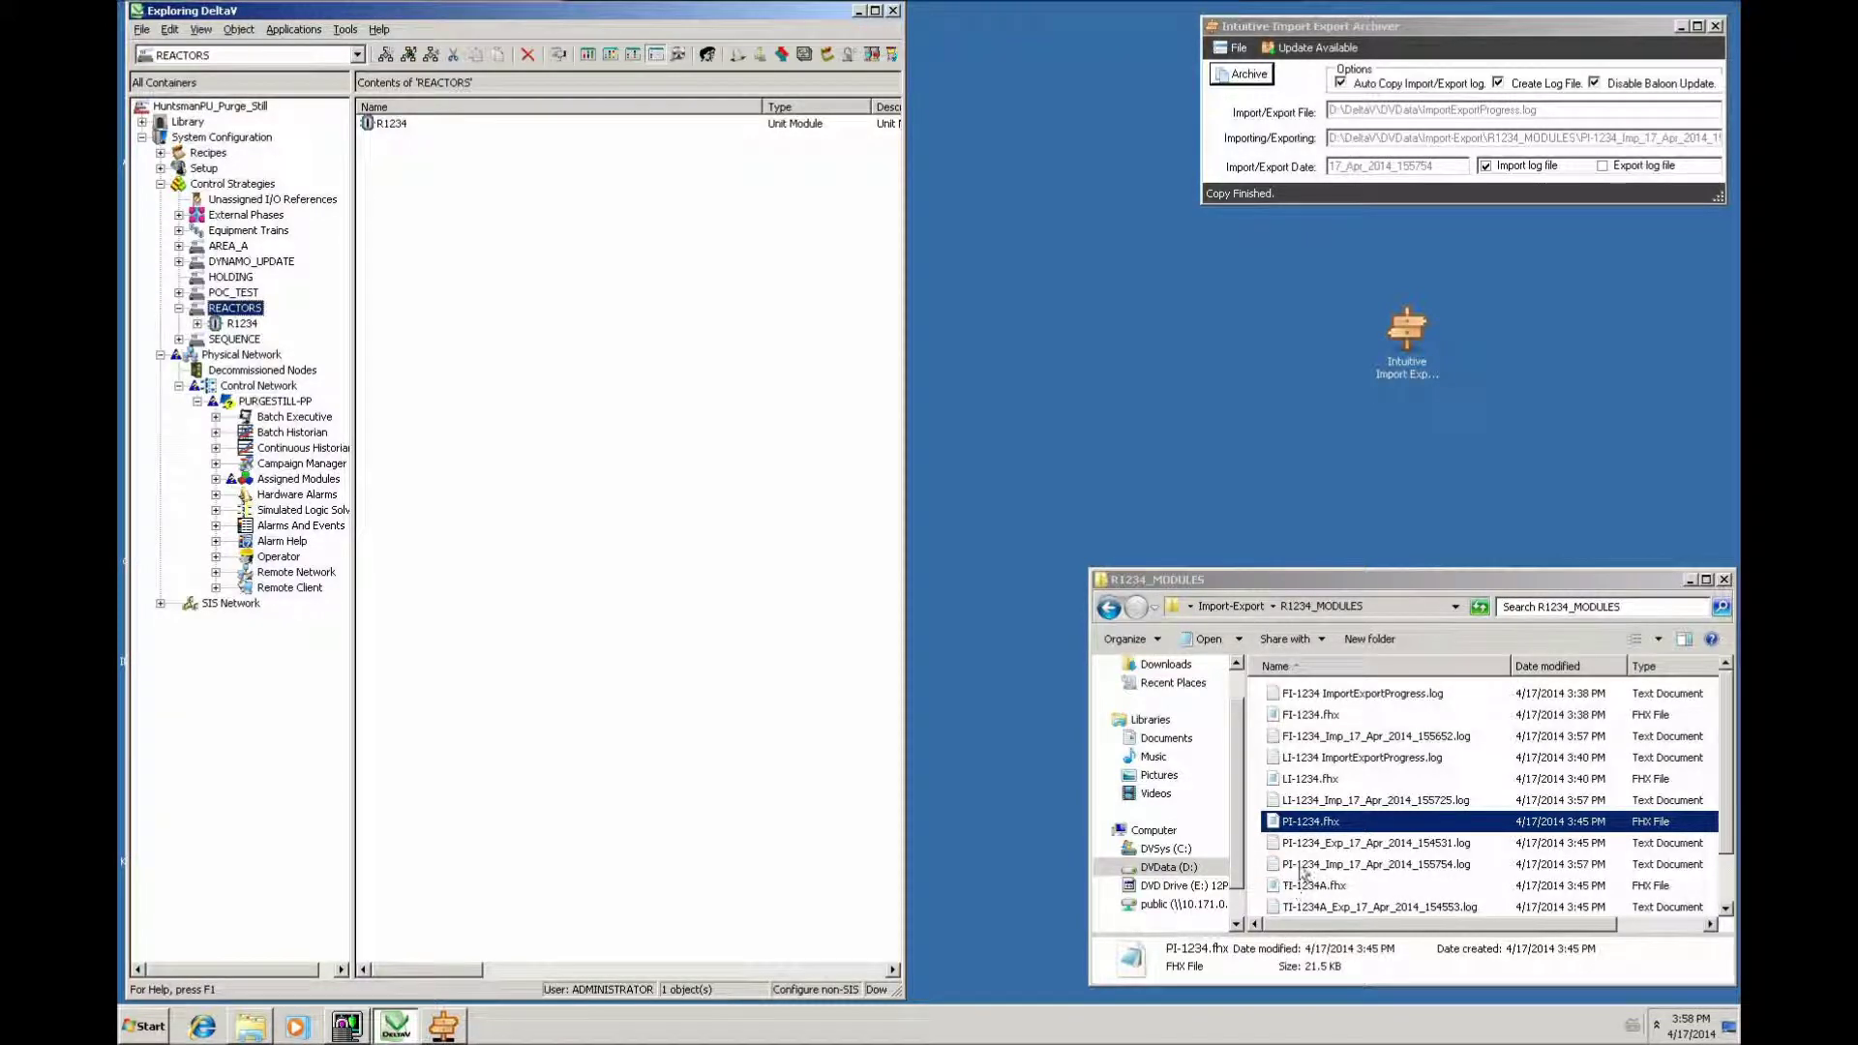
- Import TI-1234A.fhx with No to All, keeping existing REACTORS objects
left_click_drag(1278, 887, 218, 114)
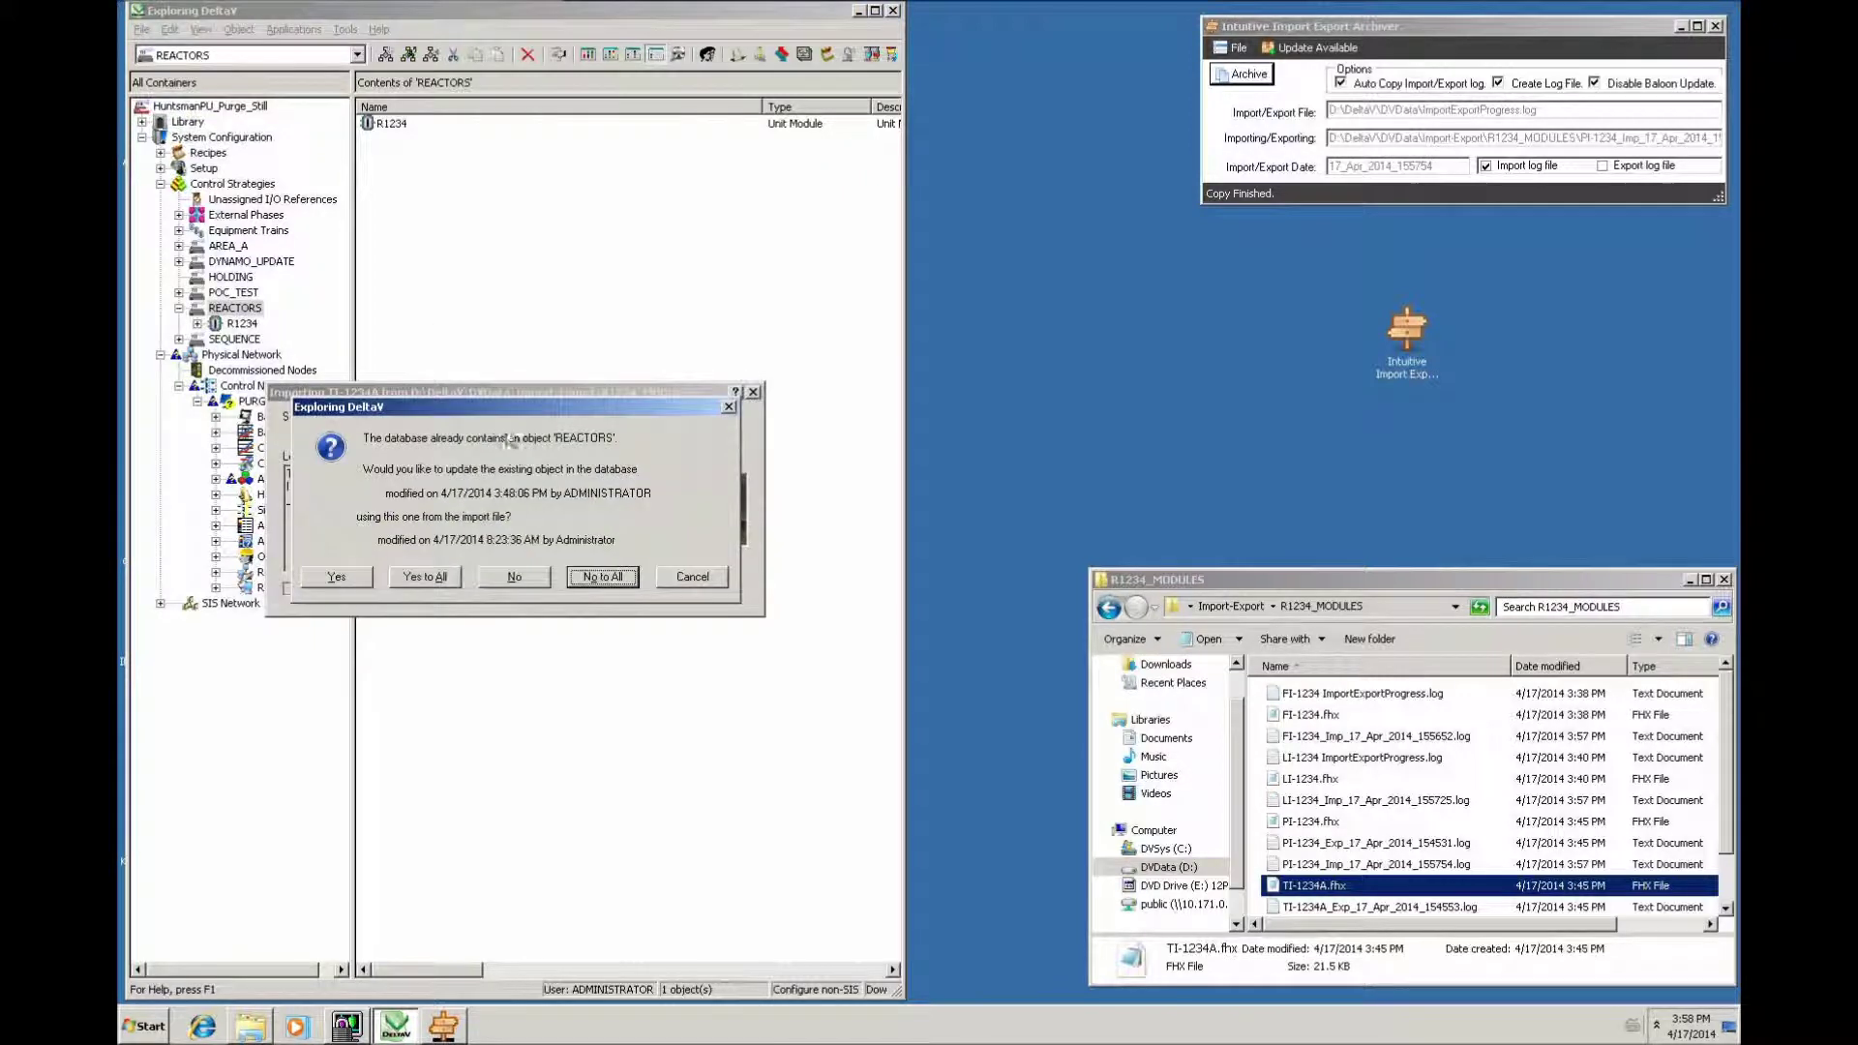
left_click(601, 578)
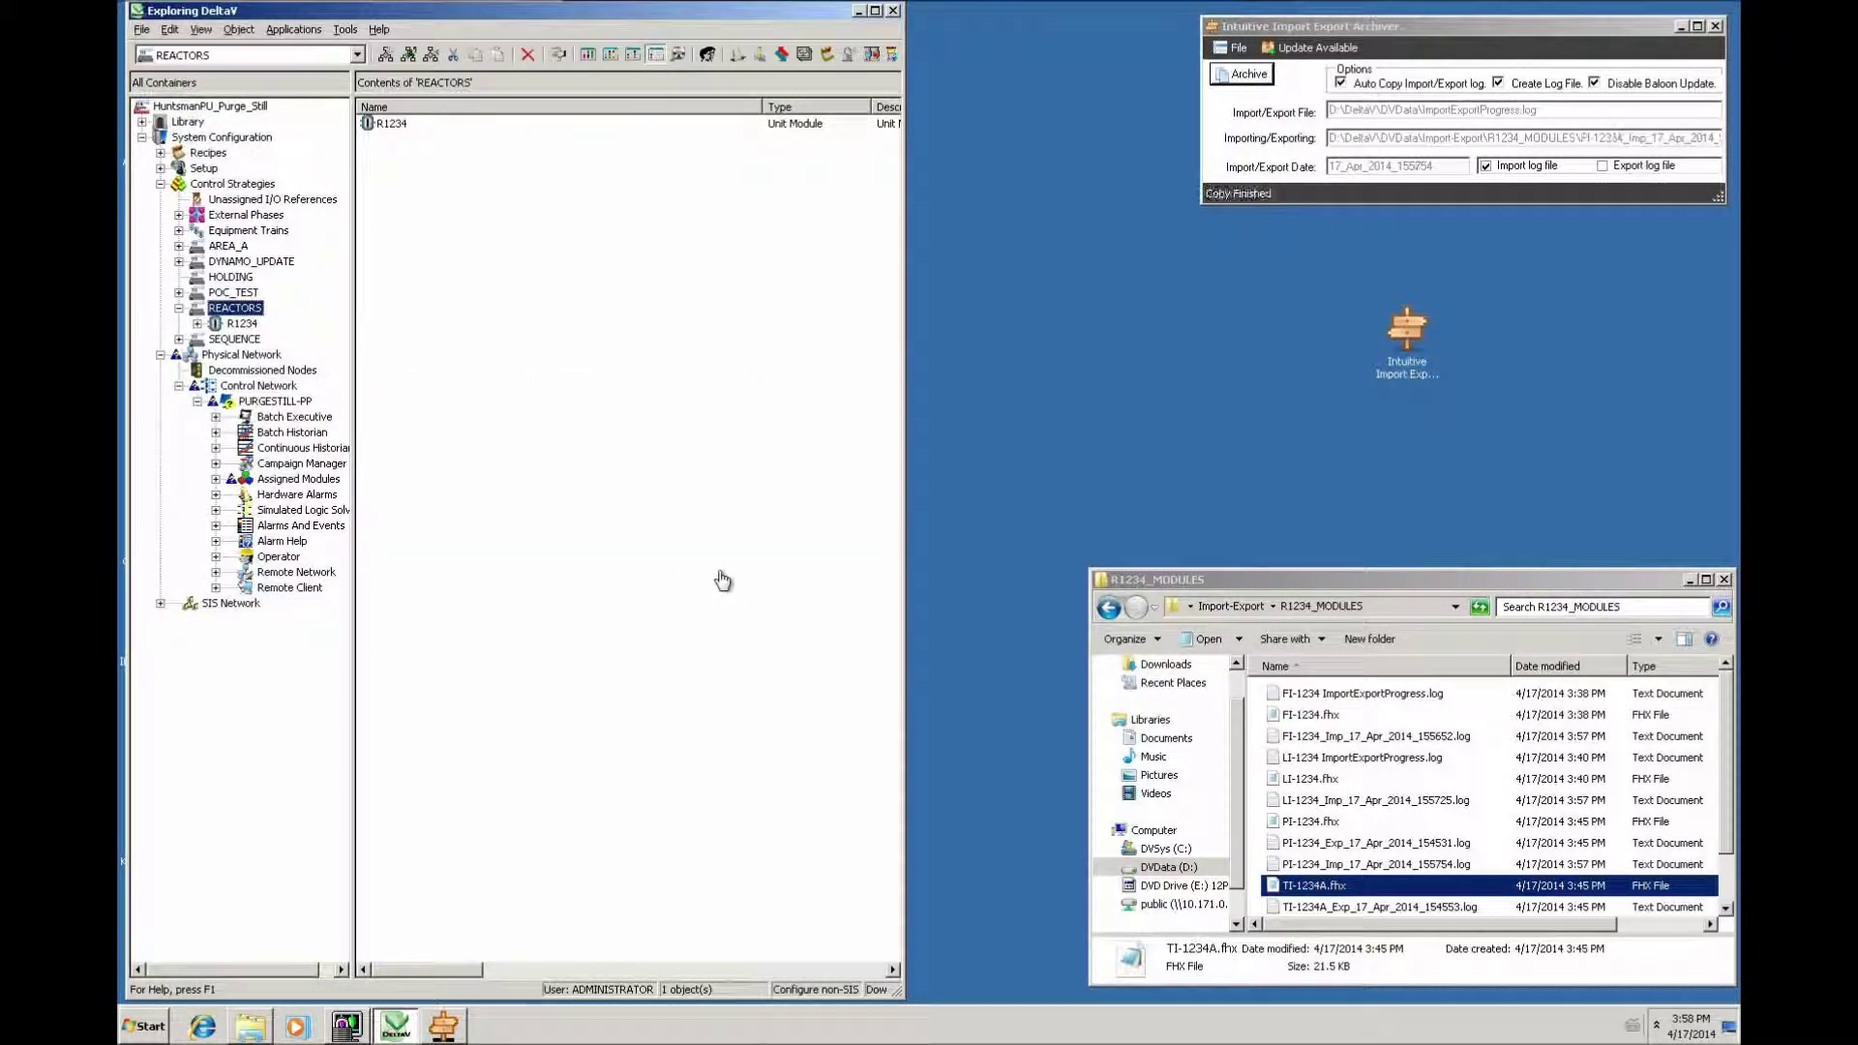
left_click(1726, 910)
left_click(1726, 912)
left_click(1726, 911)
left_click(1727, 911)
left_click(1727, 912)
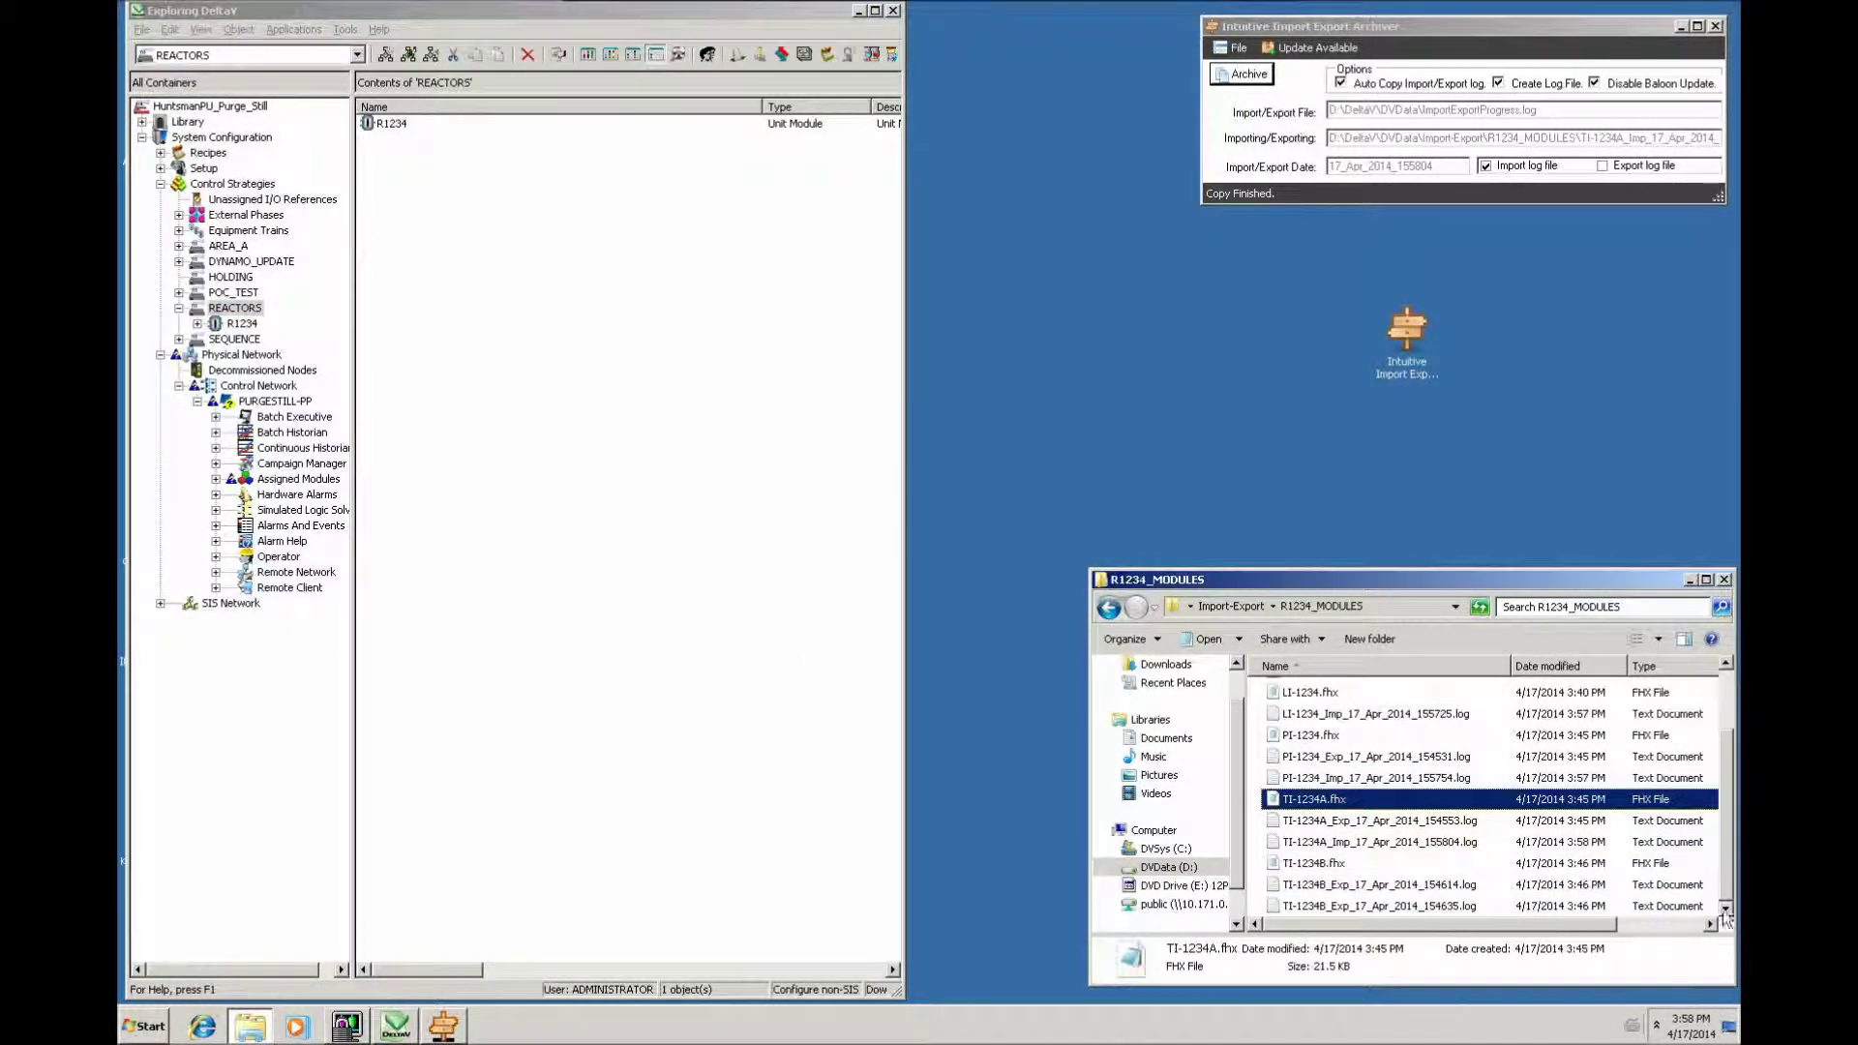
- Import TI-1234B.fhx, again skipping existing objects with No to All
left_click(1279, 864)
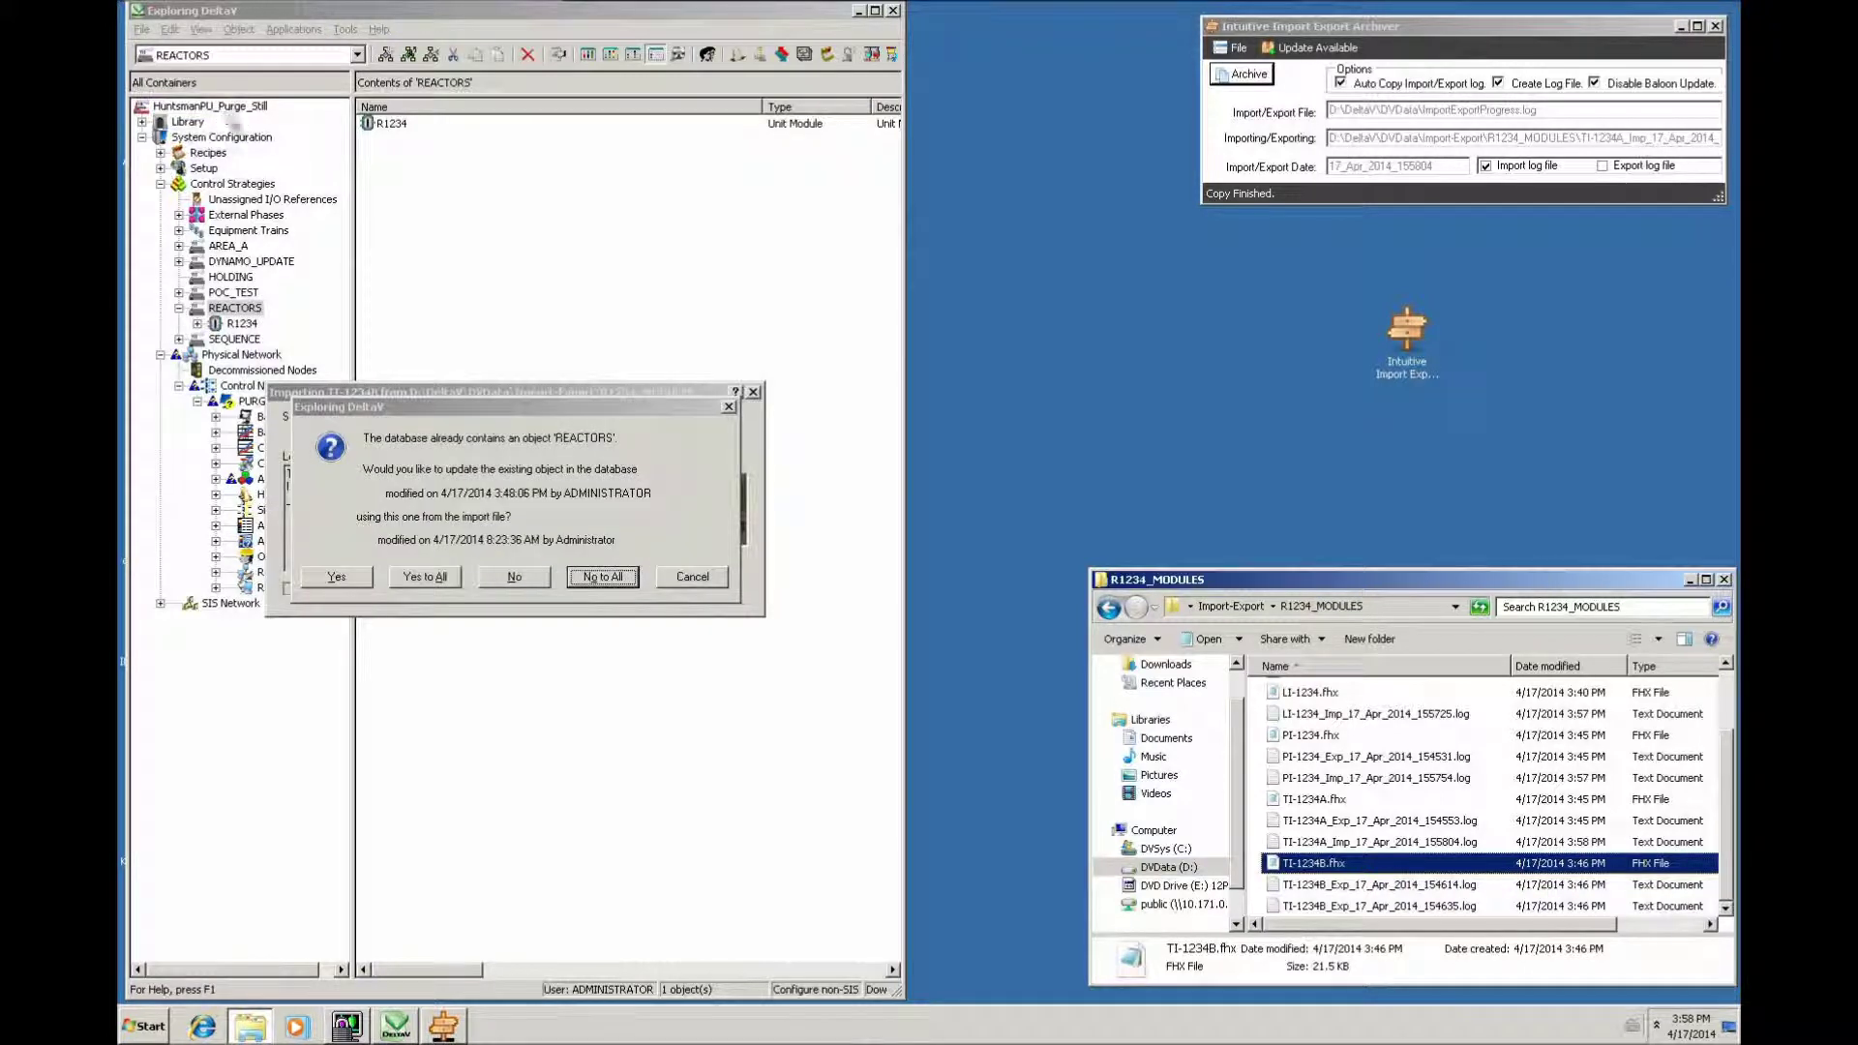
left_click(575, 579)
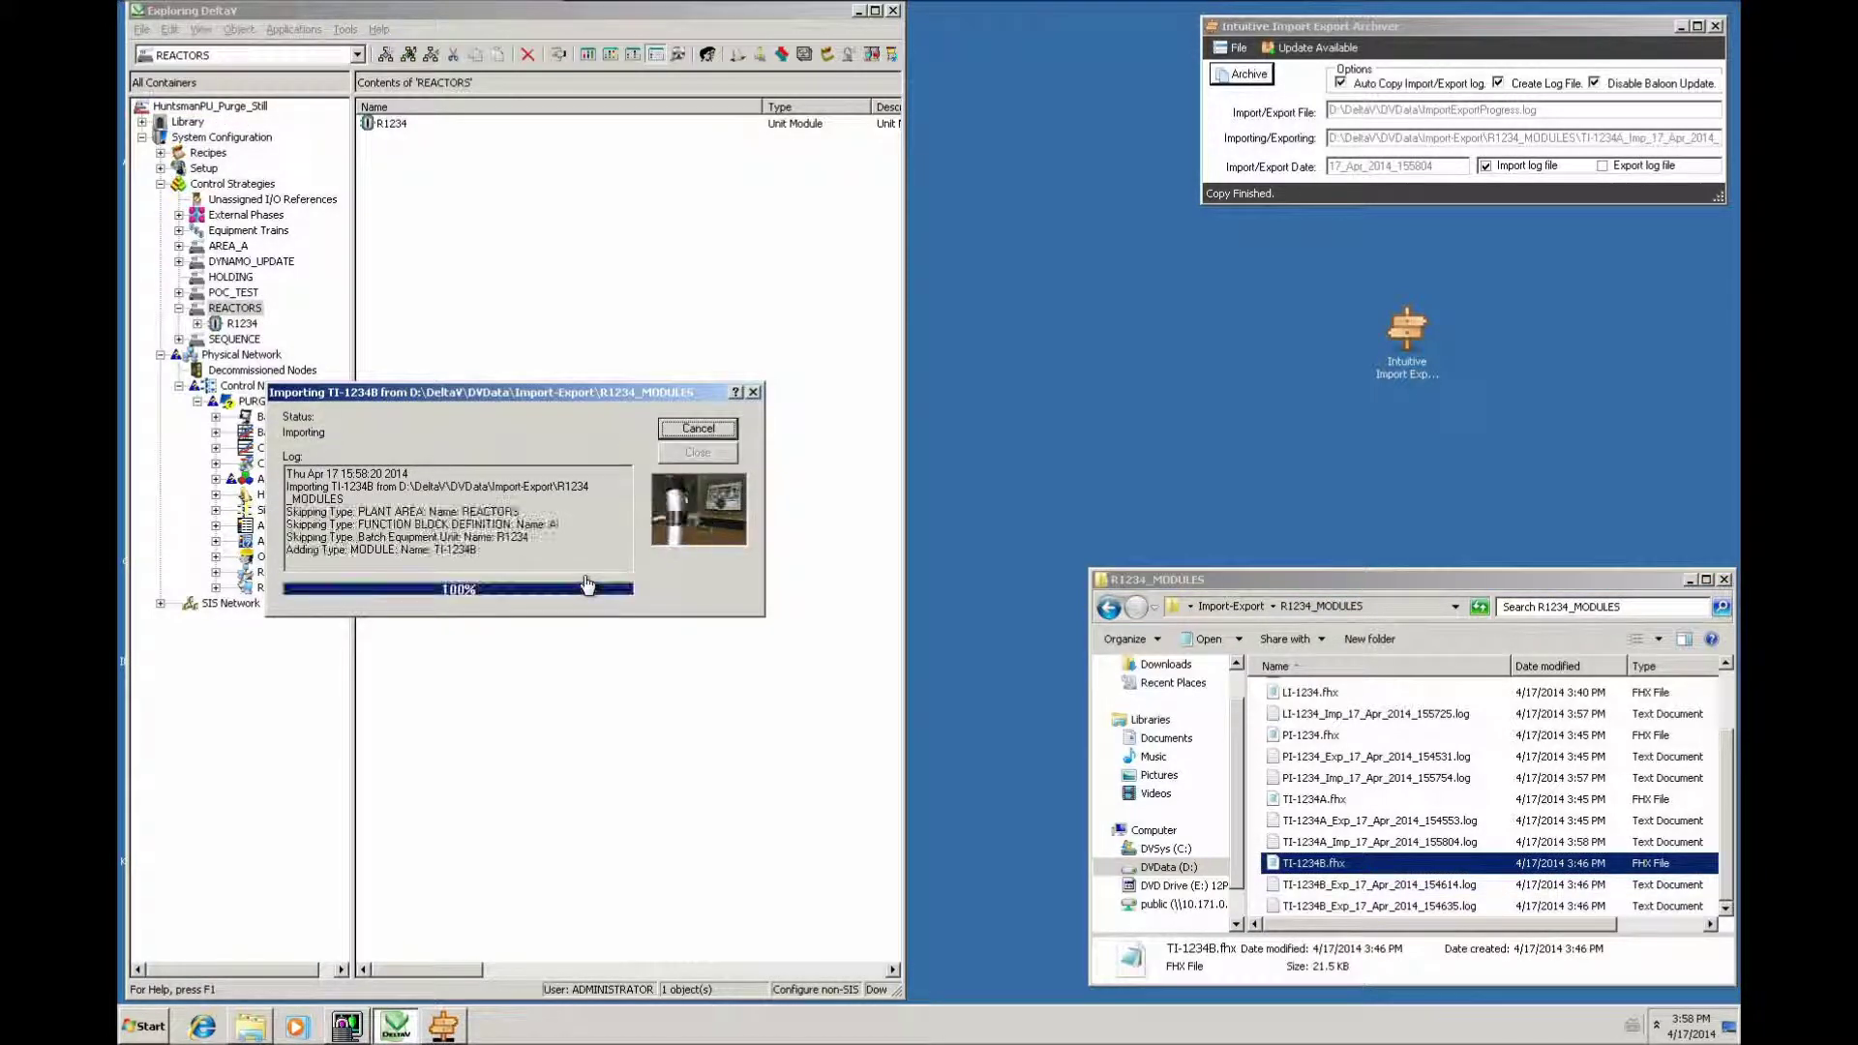
left_click(1726, 910)
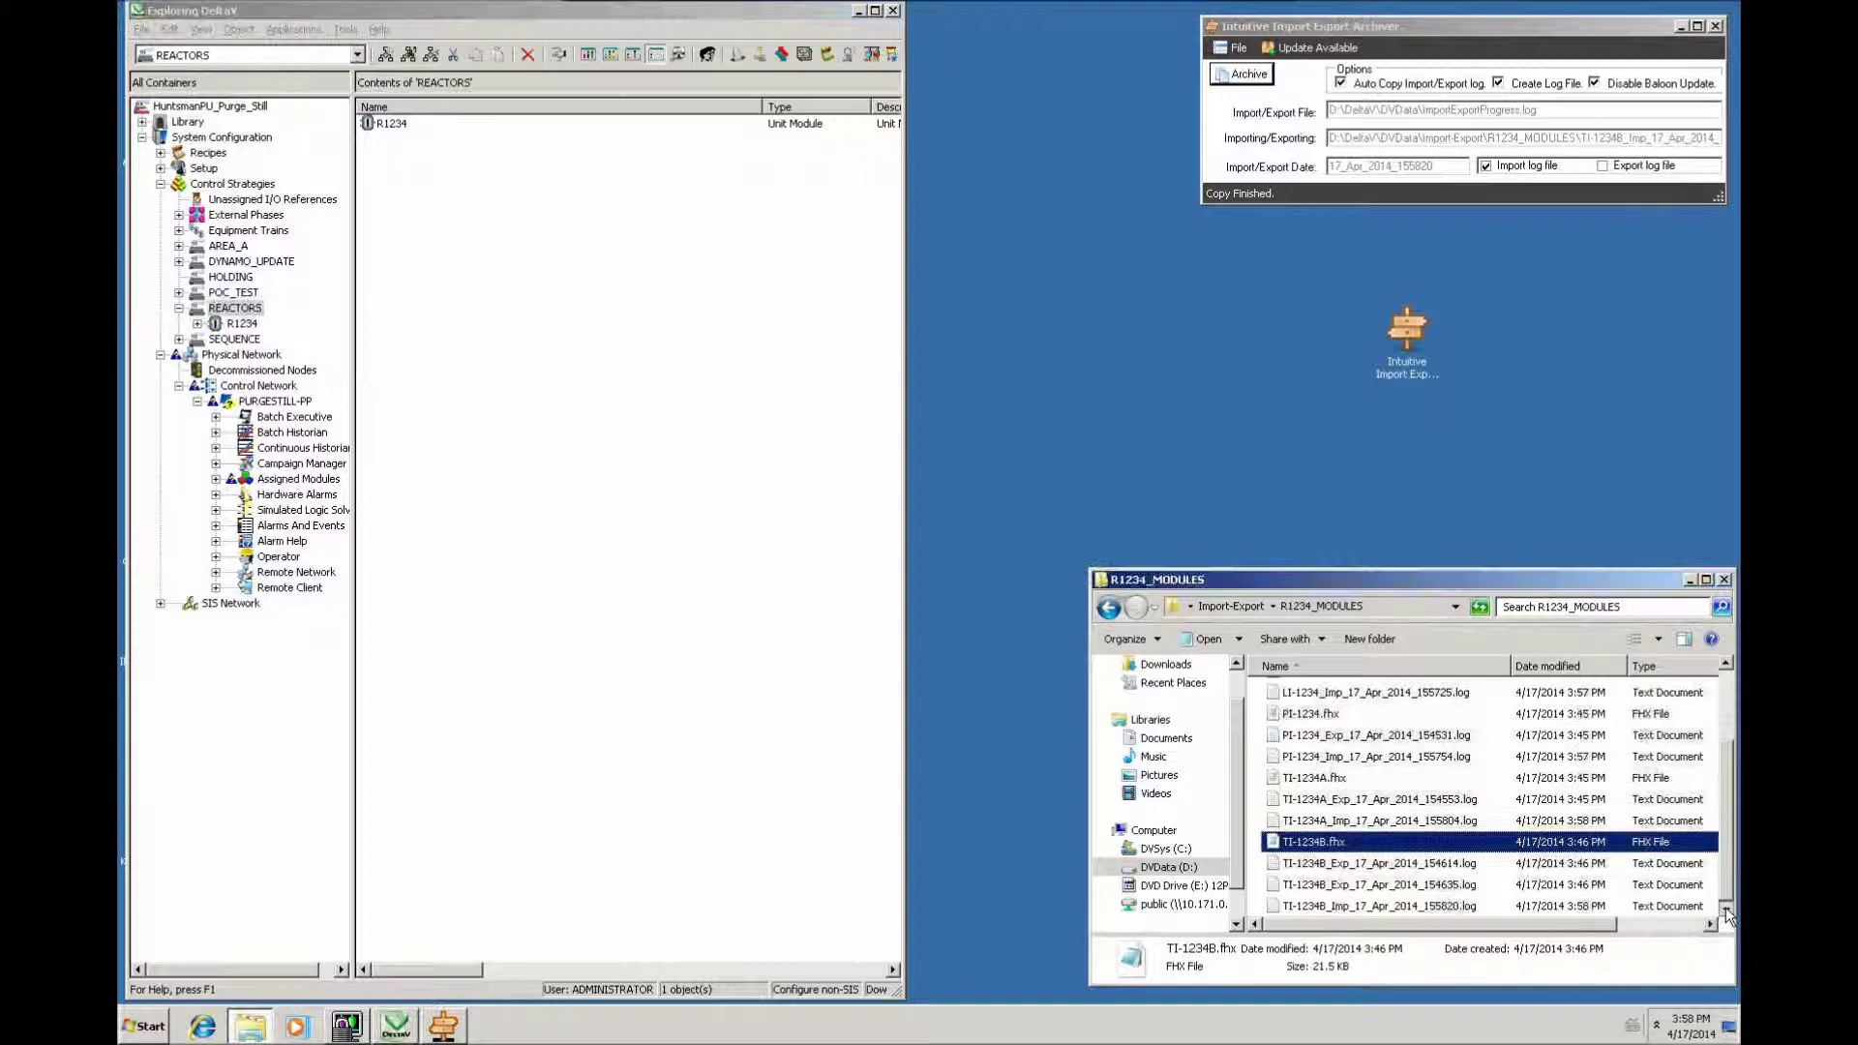
- Check the TI-1234B_Imp import log reports completion
left_click(1360, 907)
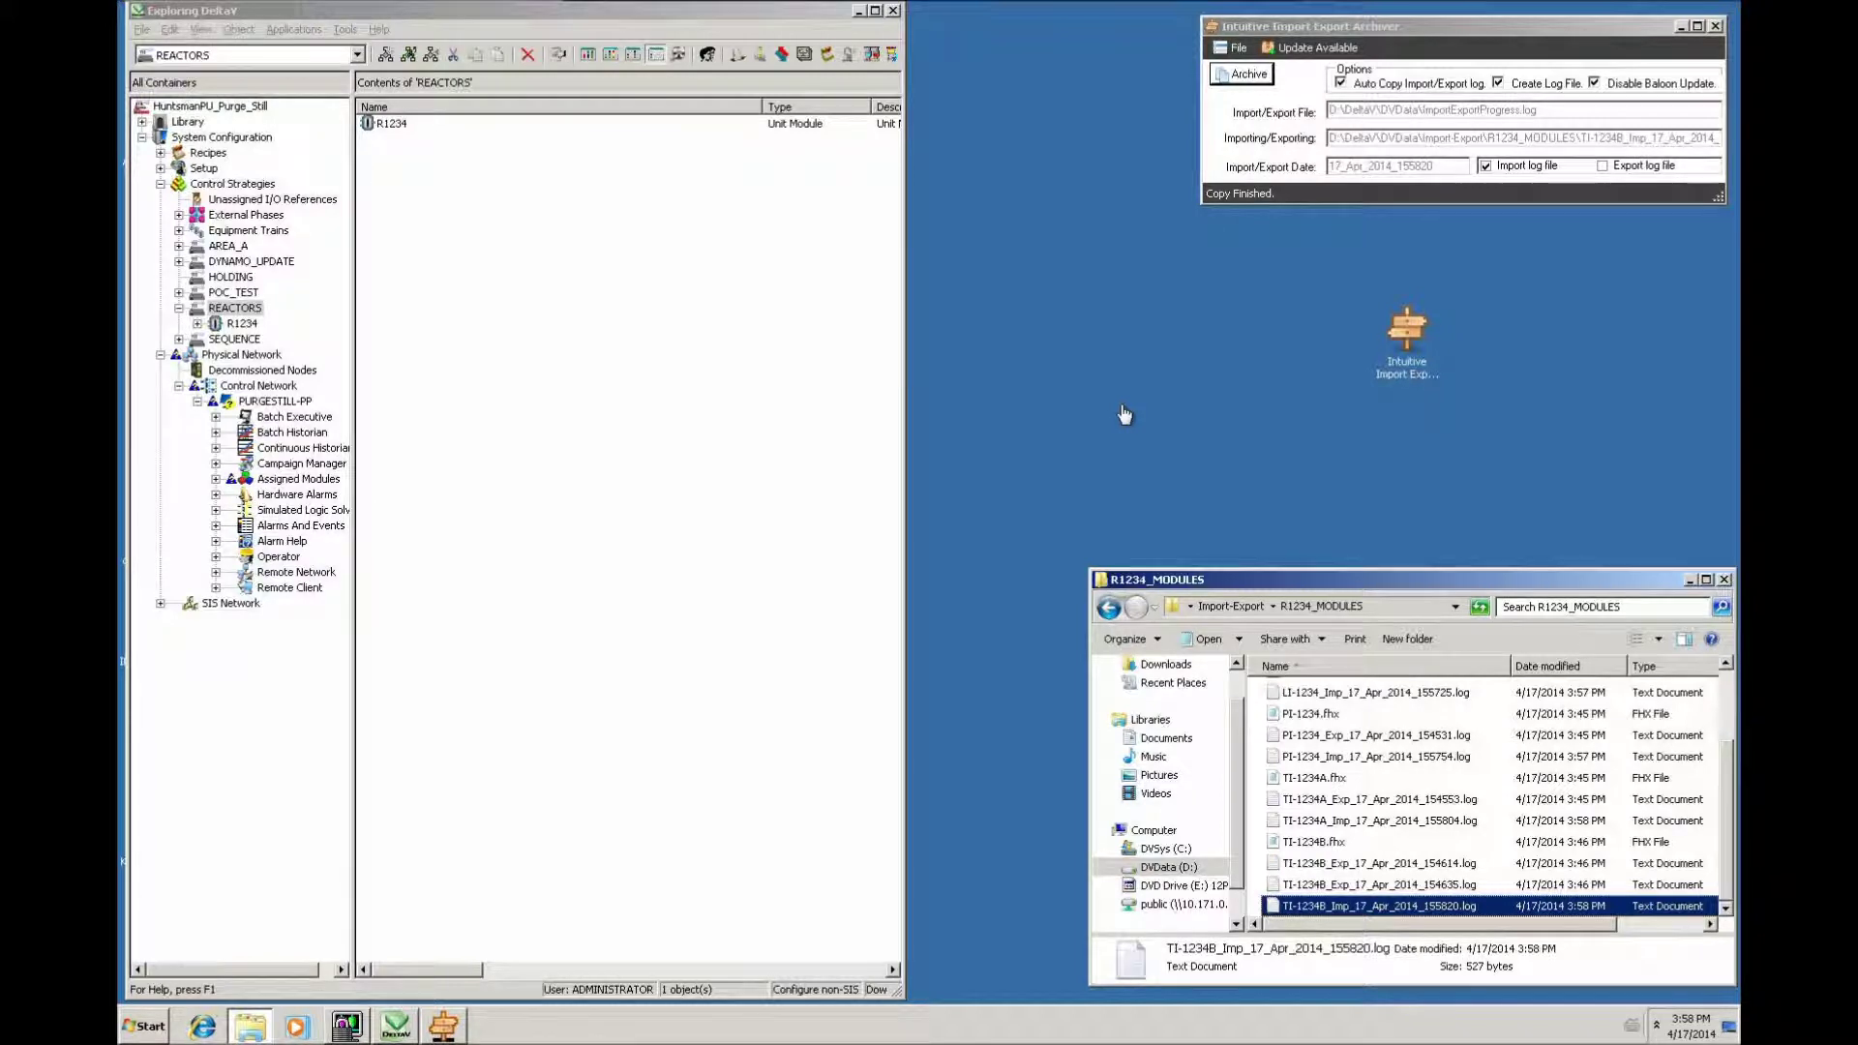
double_click(1363, 907)
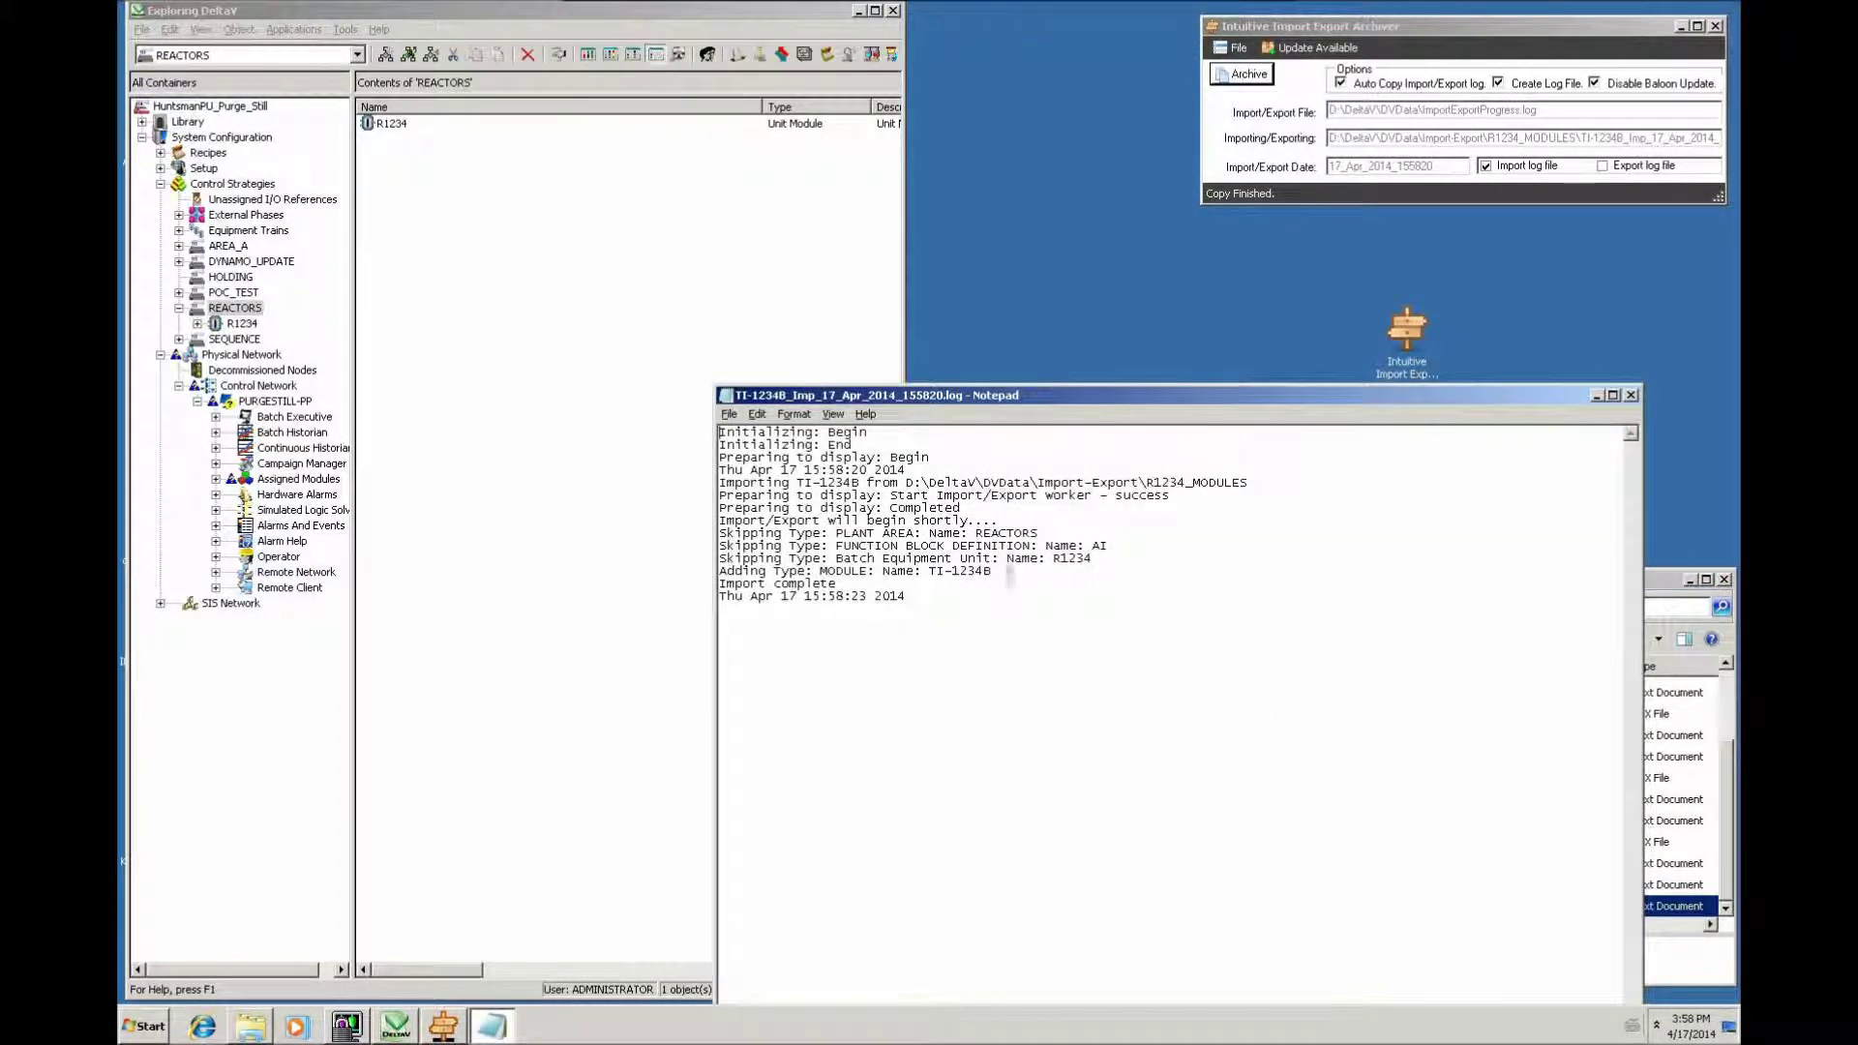
left_click(1631, 395)
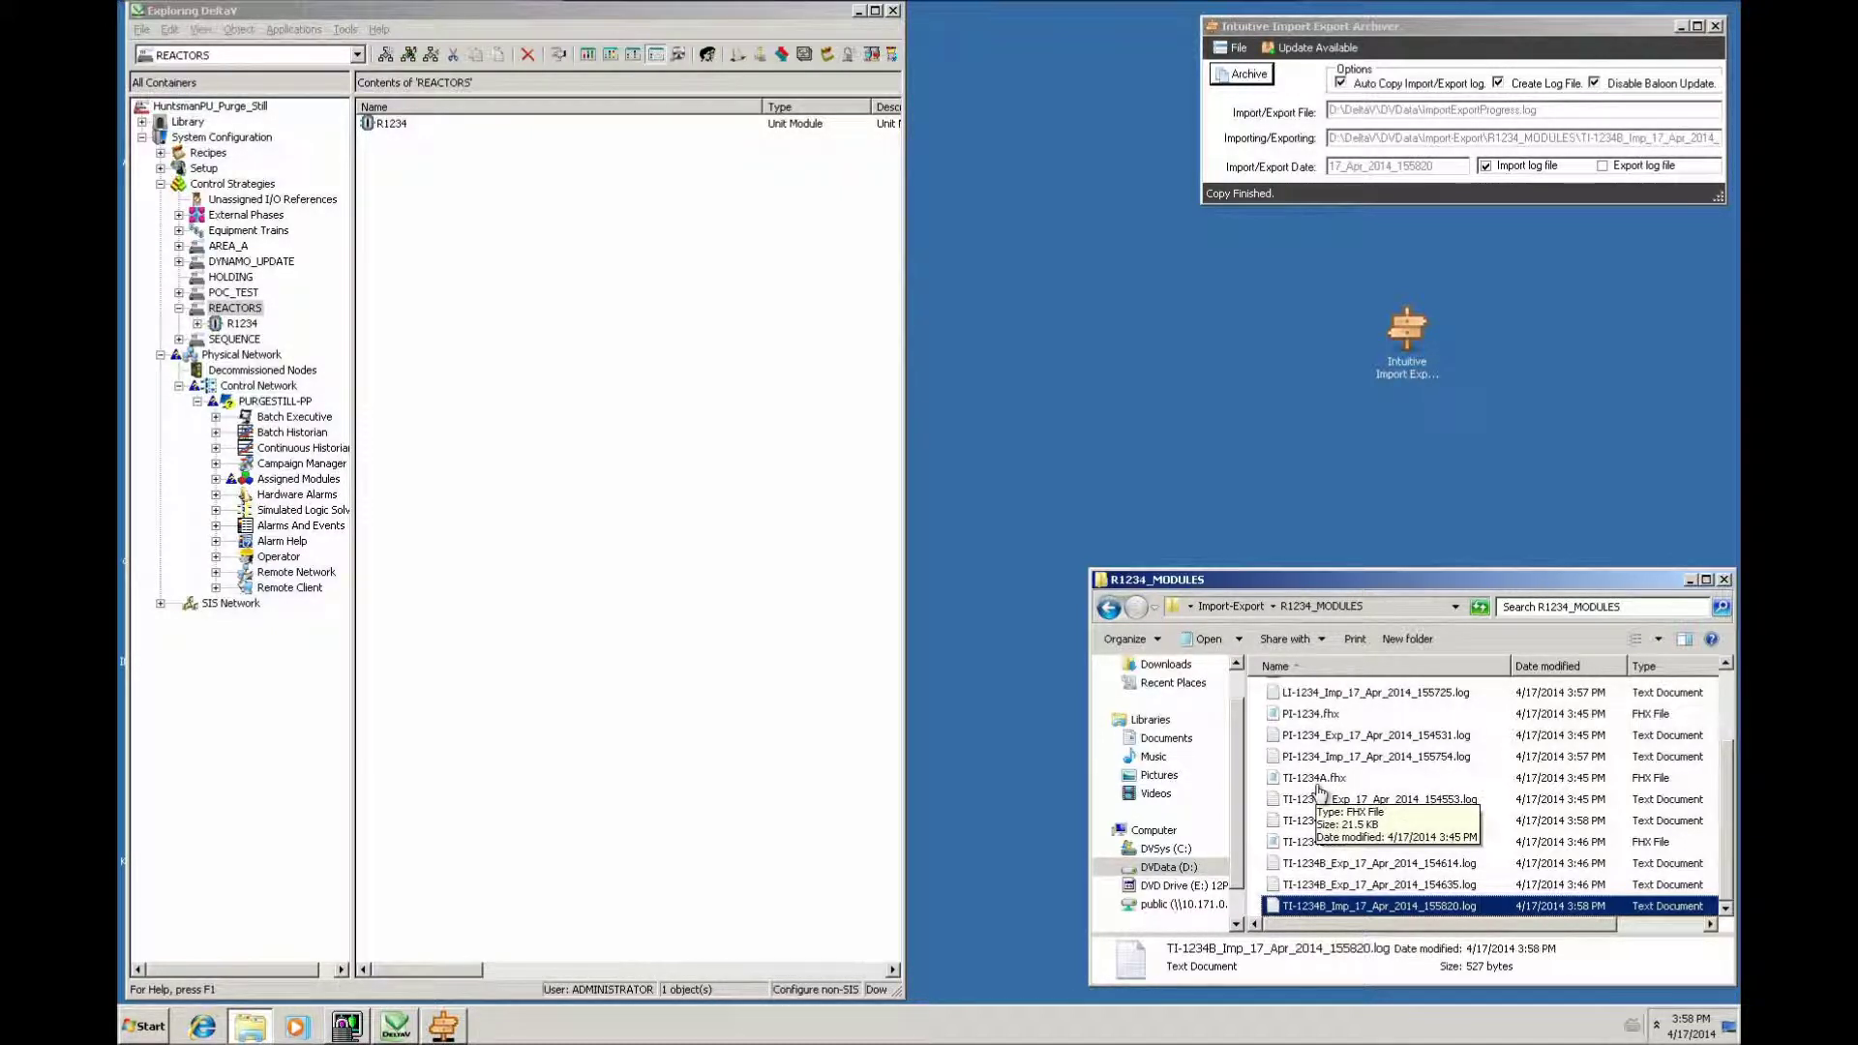
- Expand R1234 to confirm its five modules, collapse it, and return to Import-Export
left_click(198, 324)
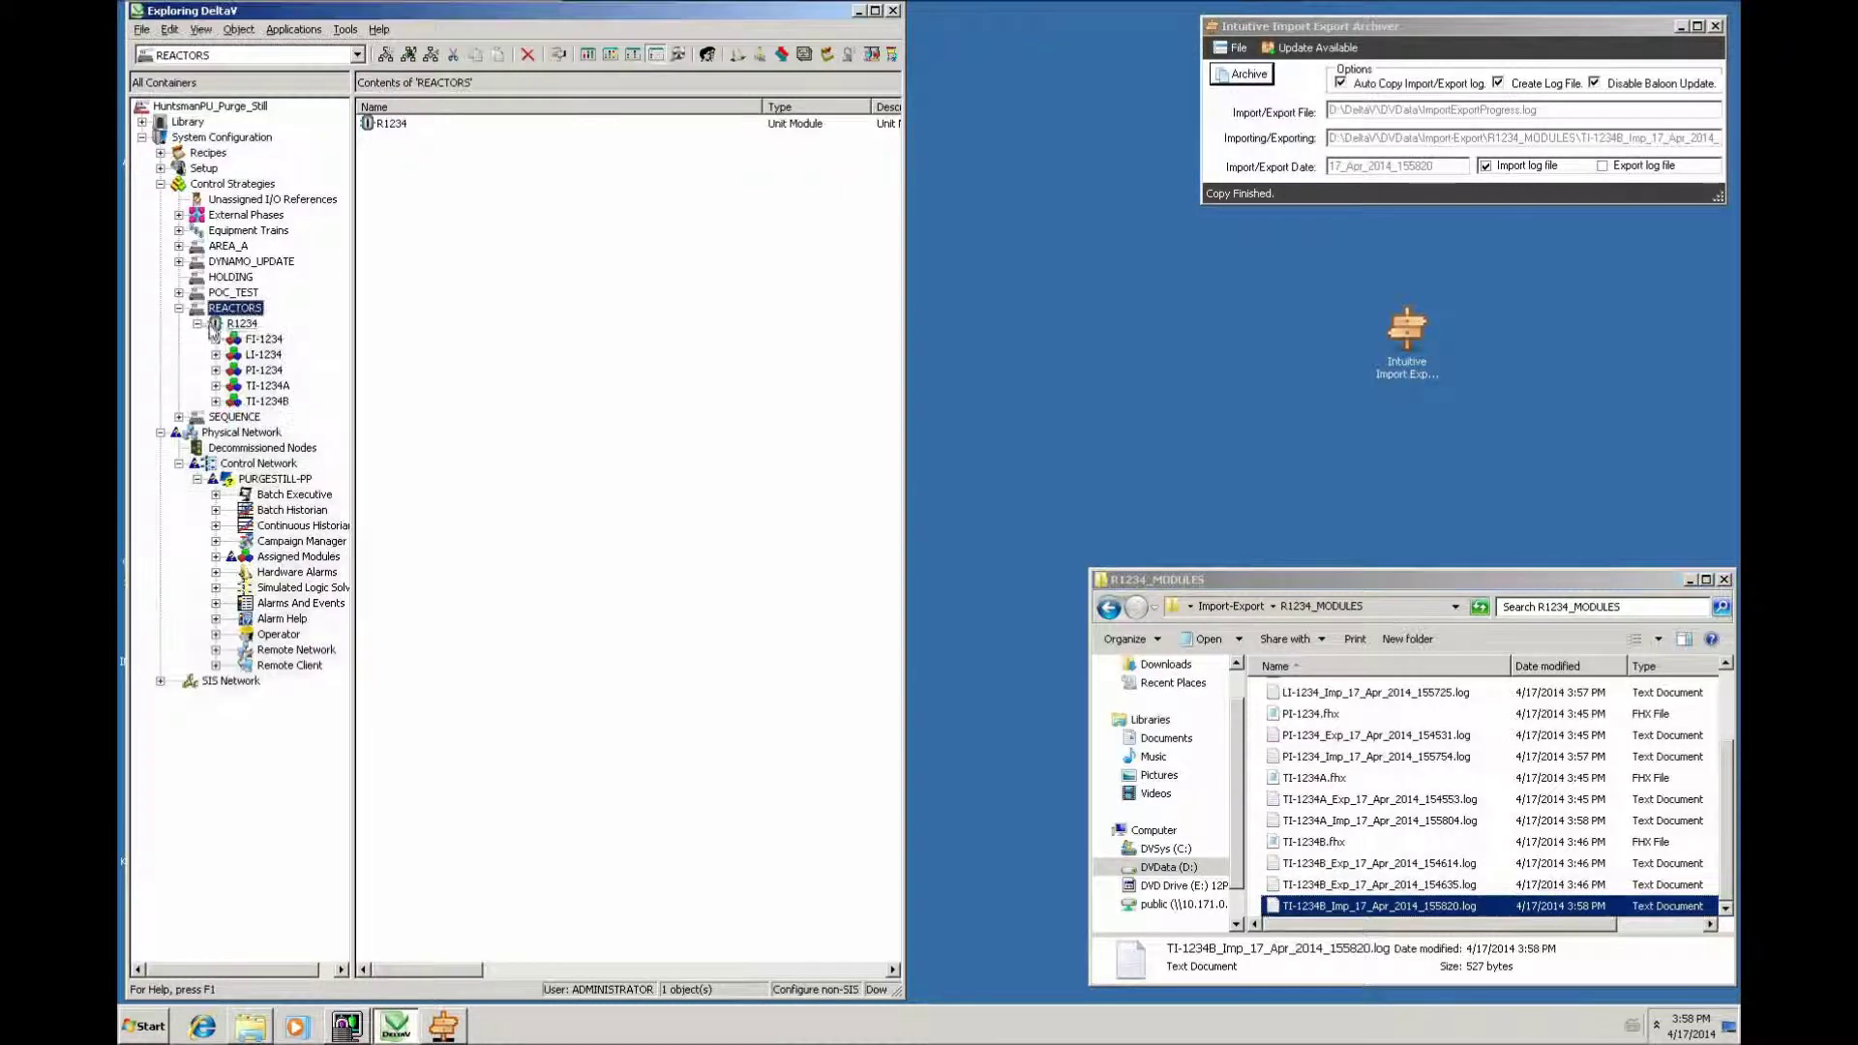
left_click(197, 325)
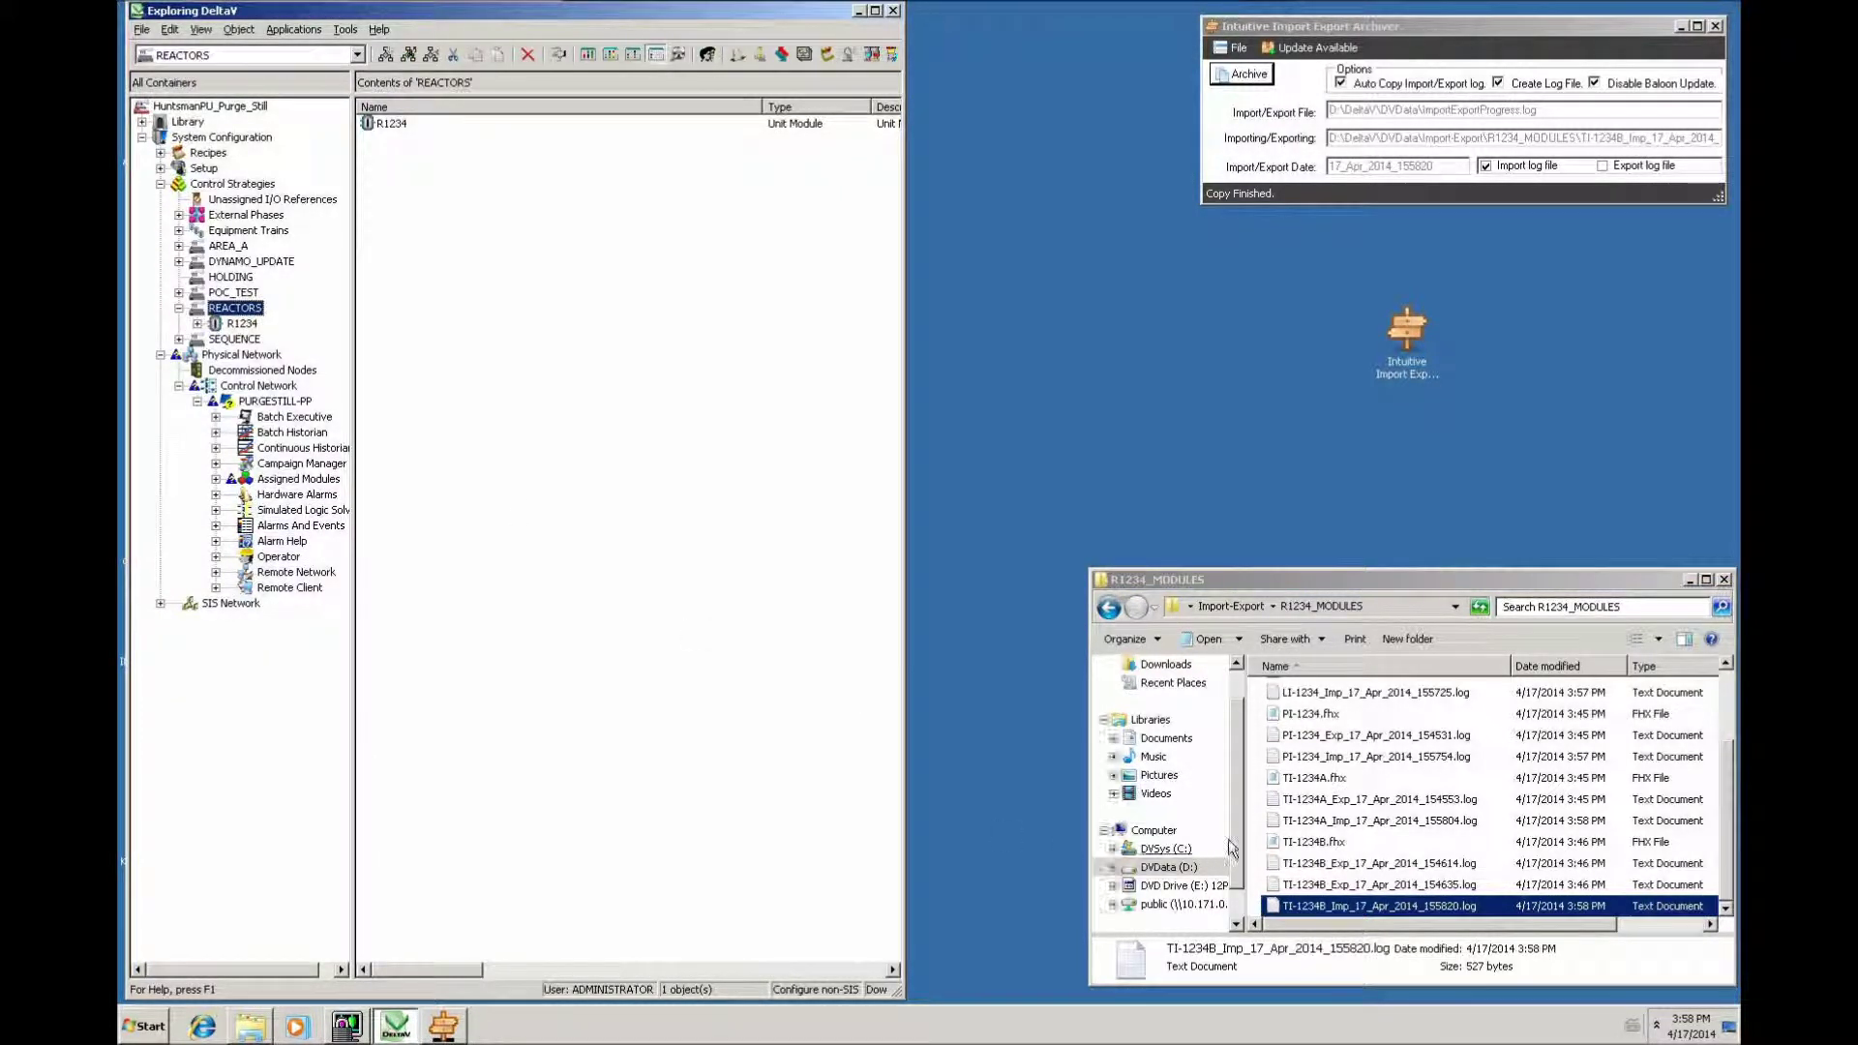
left_click(1231, 608)
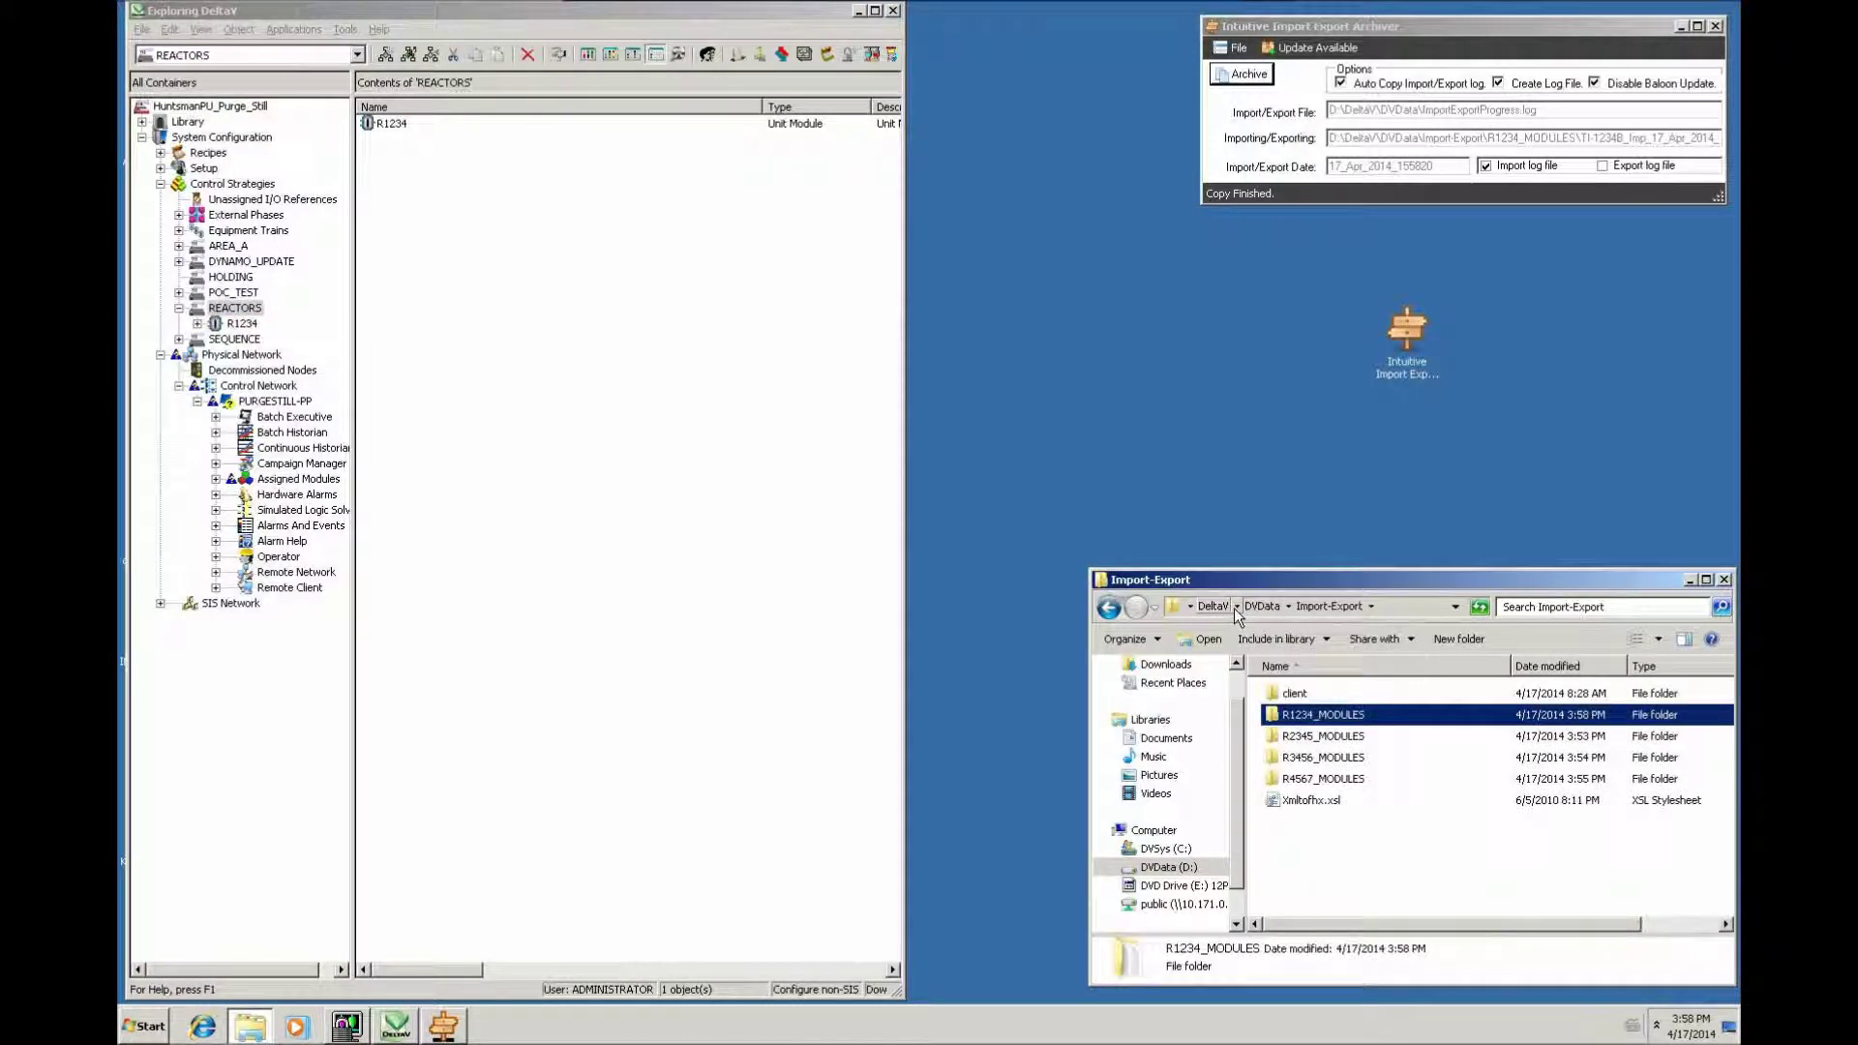
- Open R2345_MODULES and import FI-2345.fhx and LI-2345.fhx, keeping the existing R2345 unit
double_click(1300, 738)
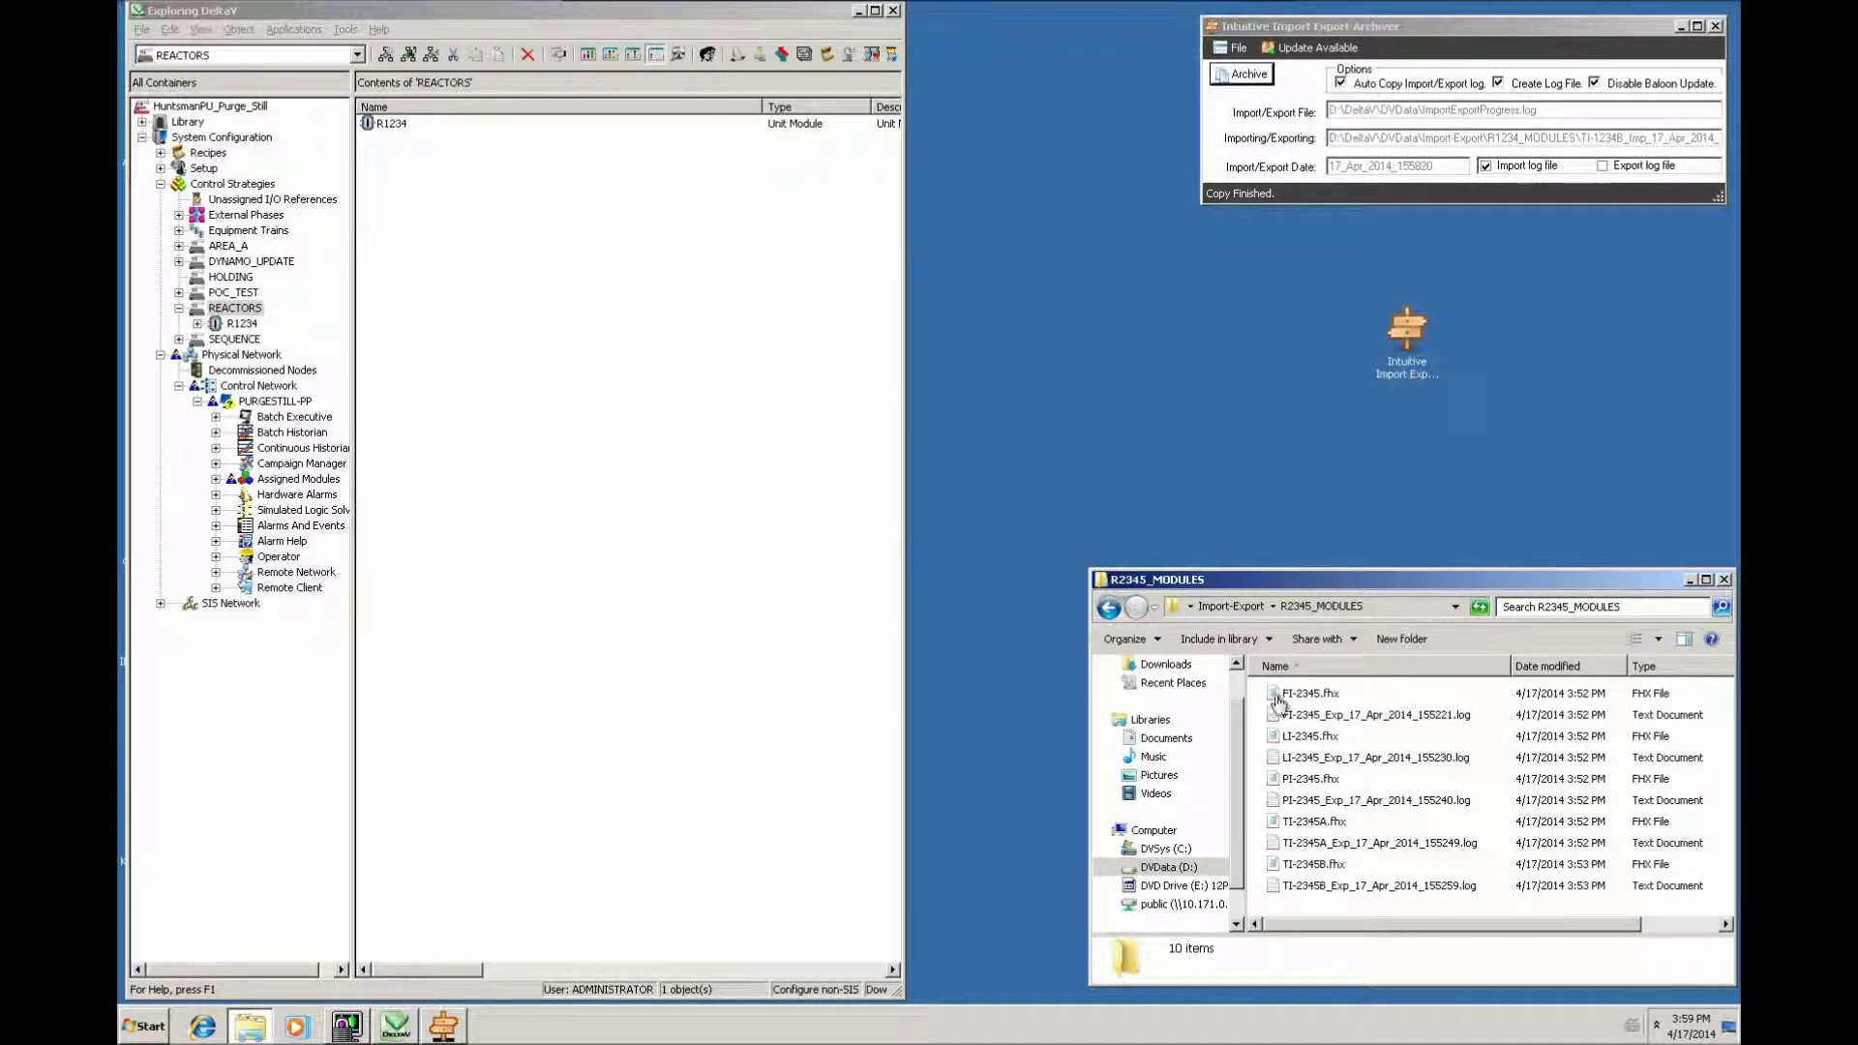
left_click_drag(1287, 693, 187, 120)
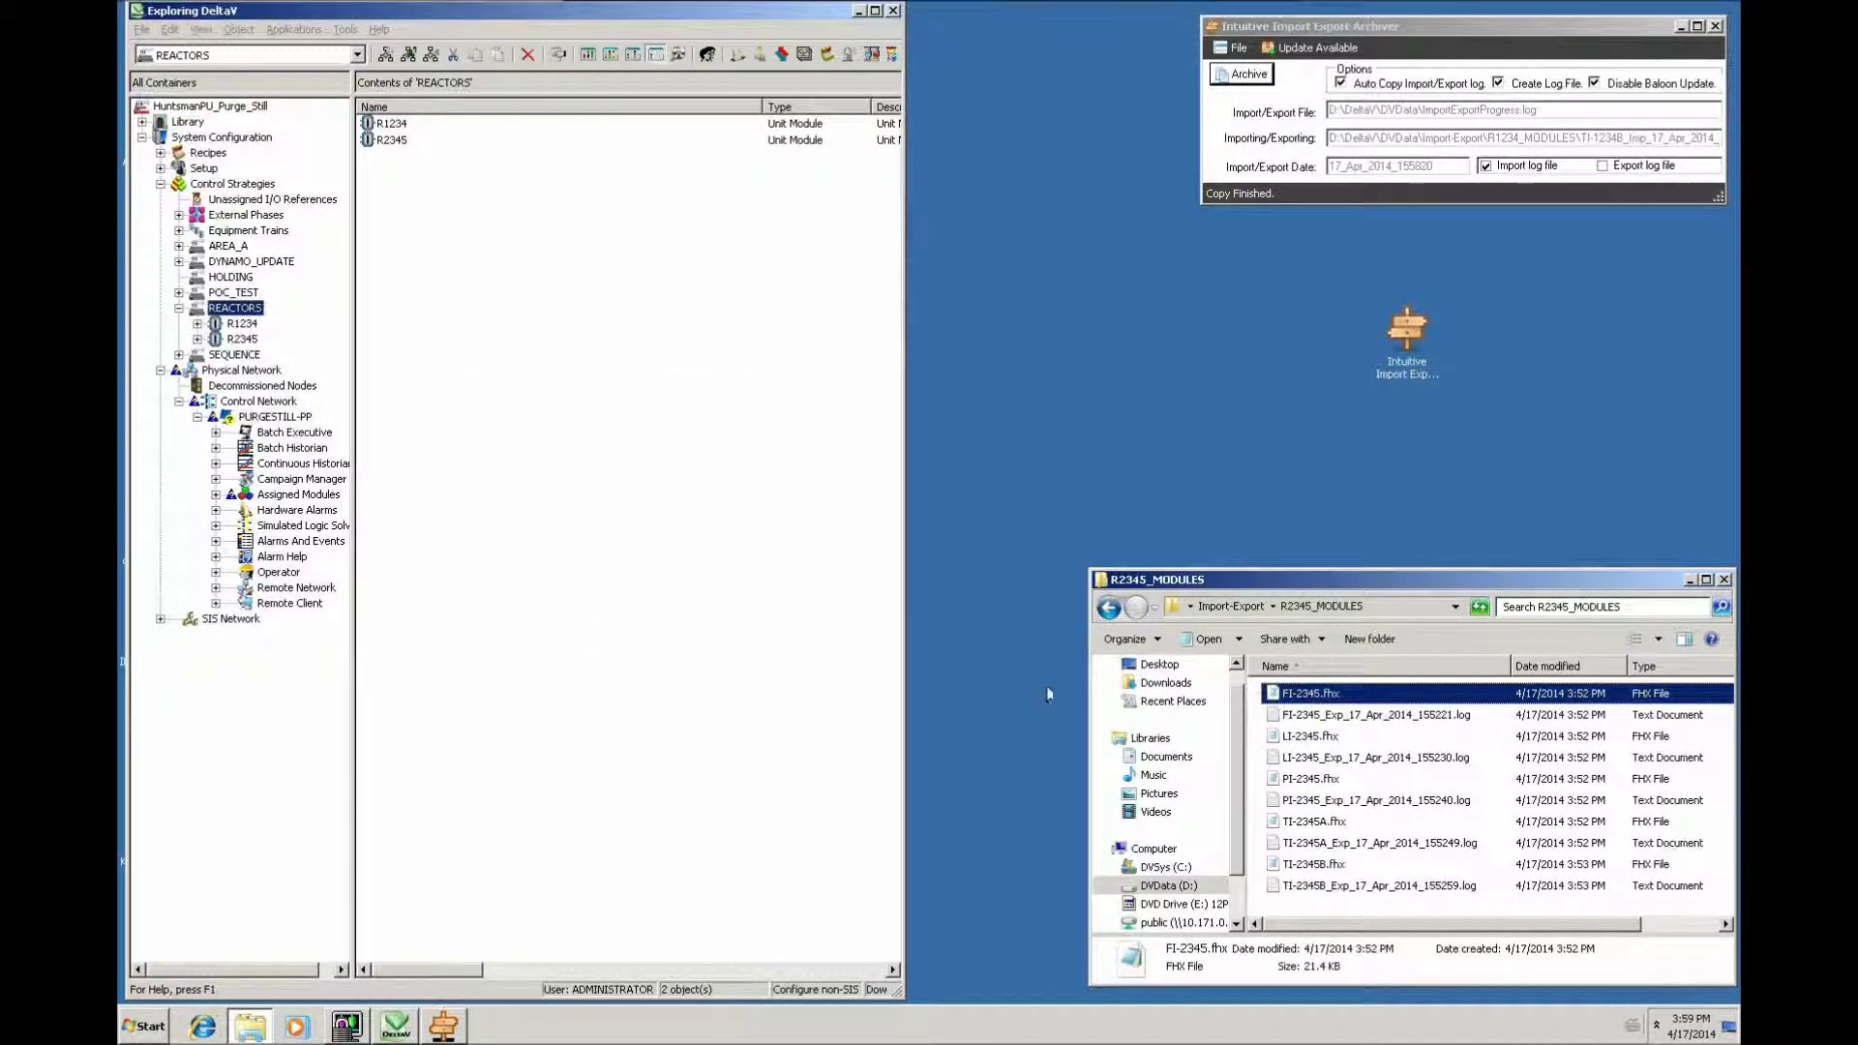
left_click(1285, 738)
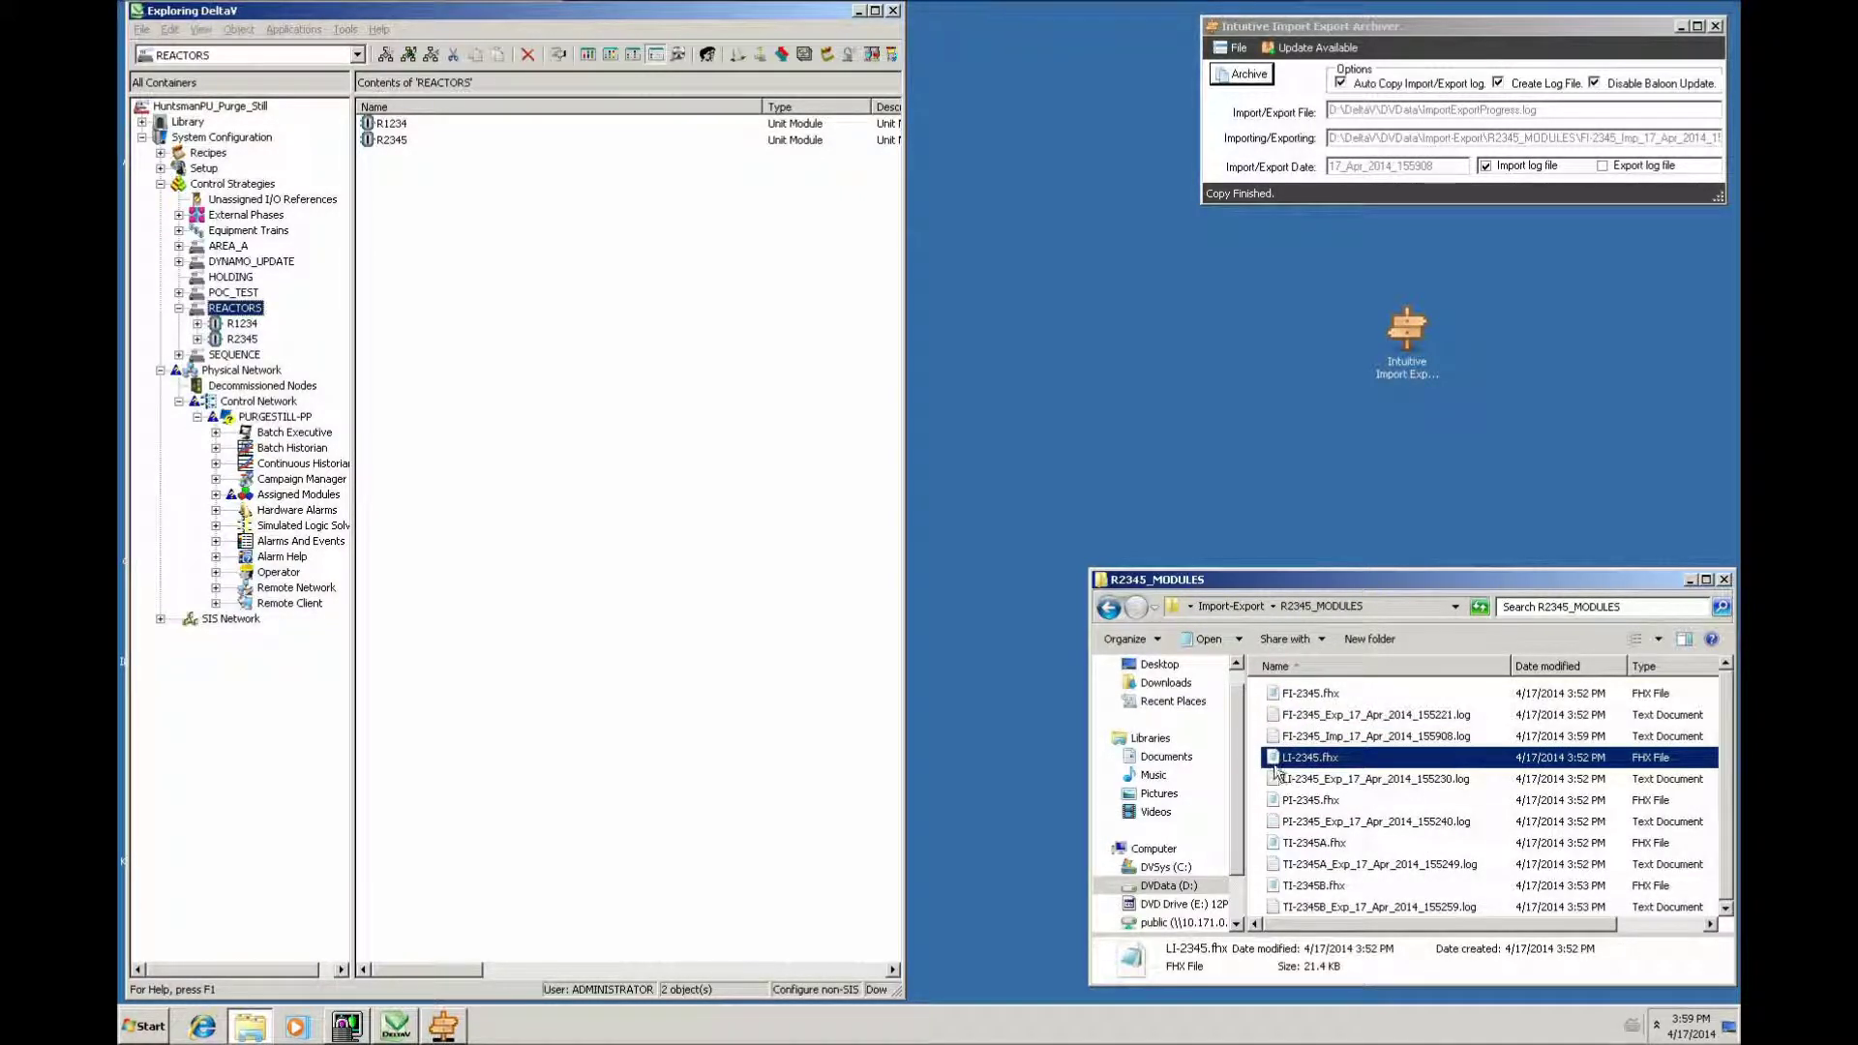
left_click_drag(803, 494, 218, 112)
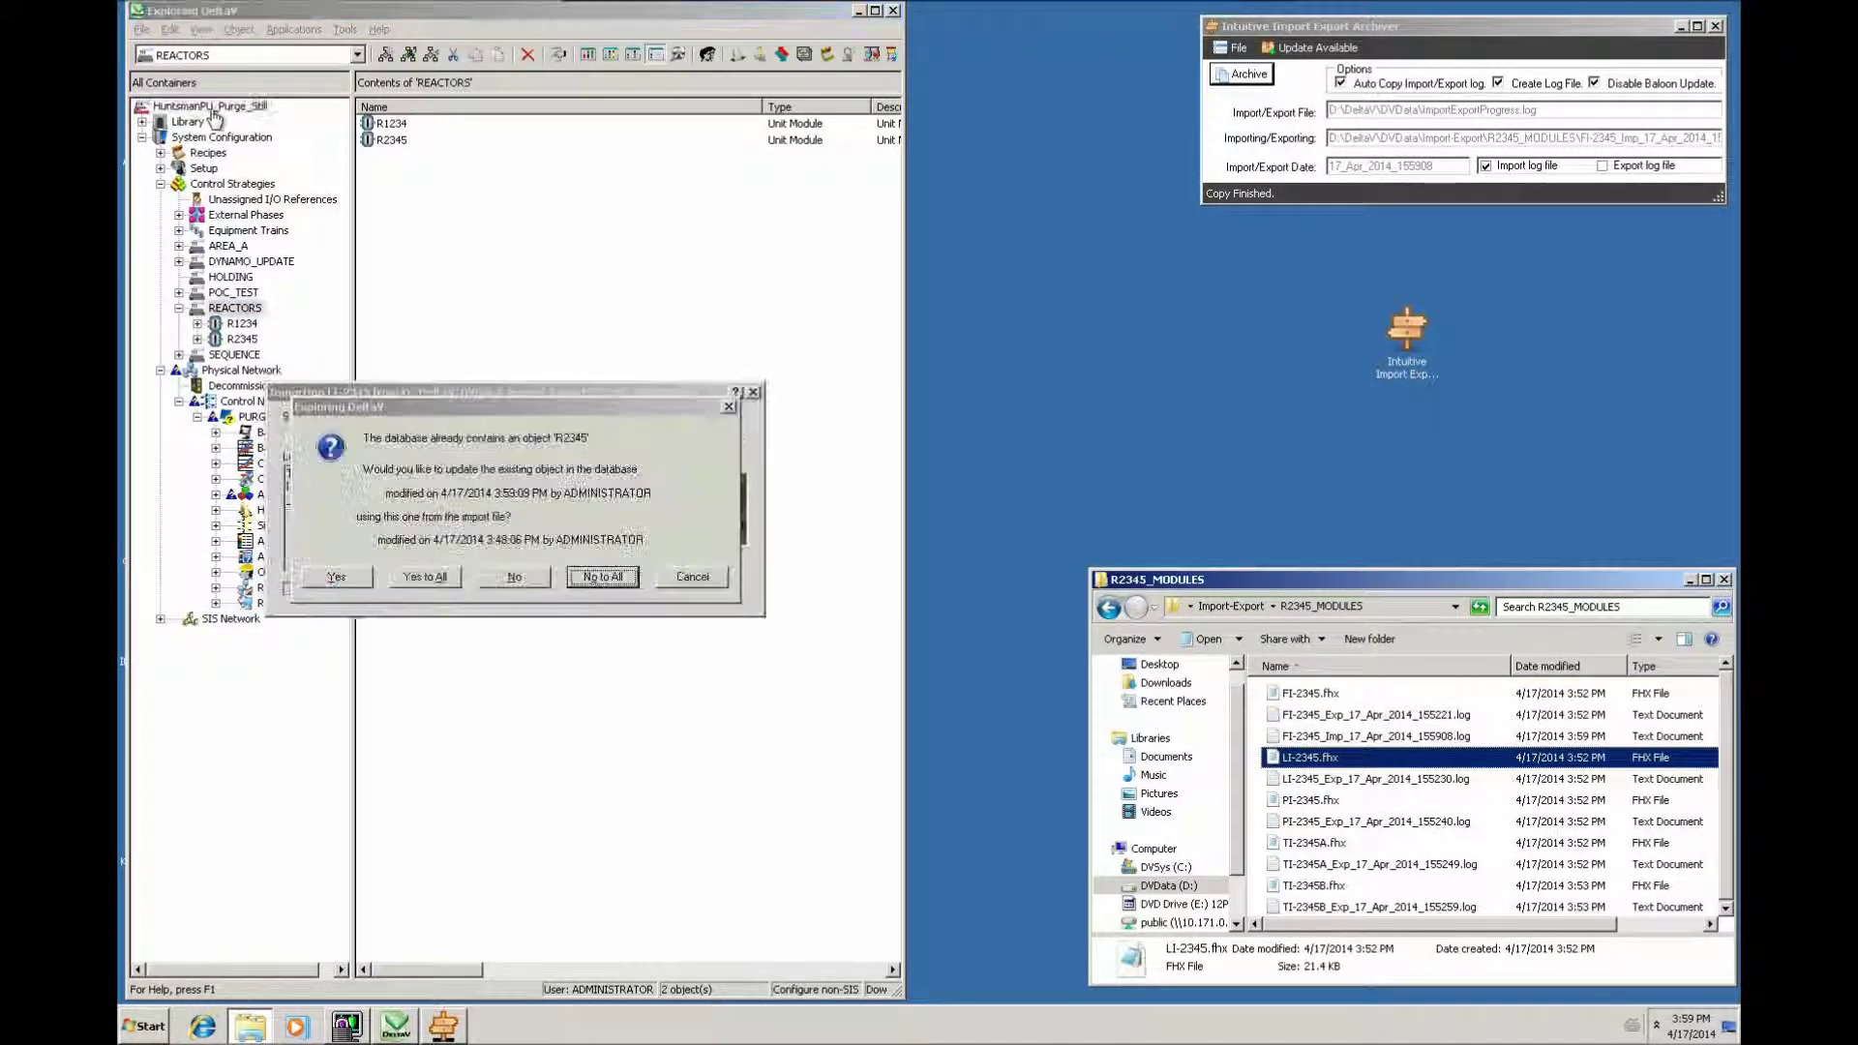
left_click(602, 577)
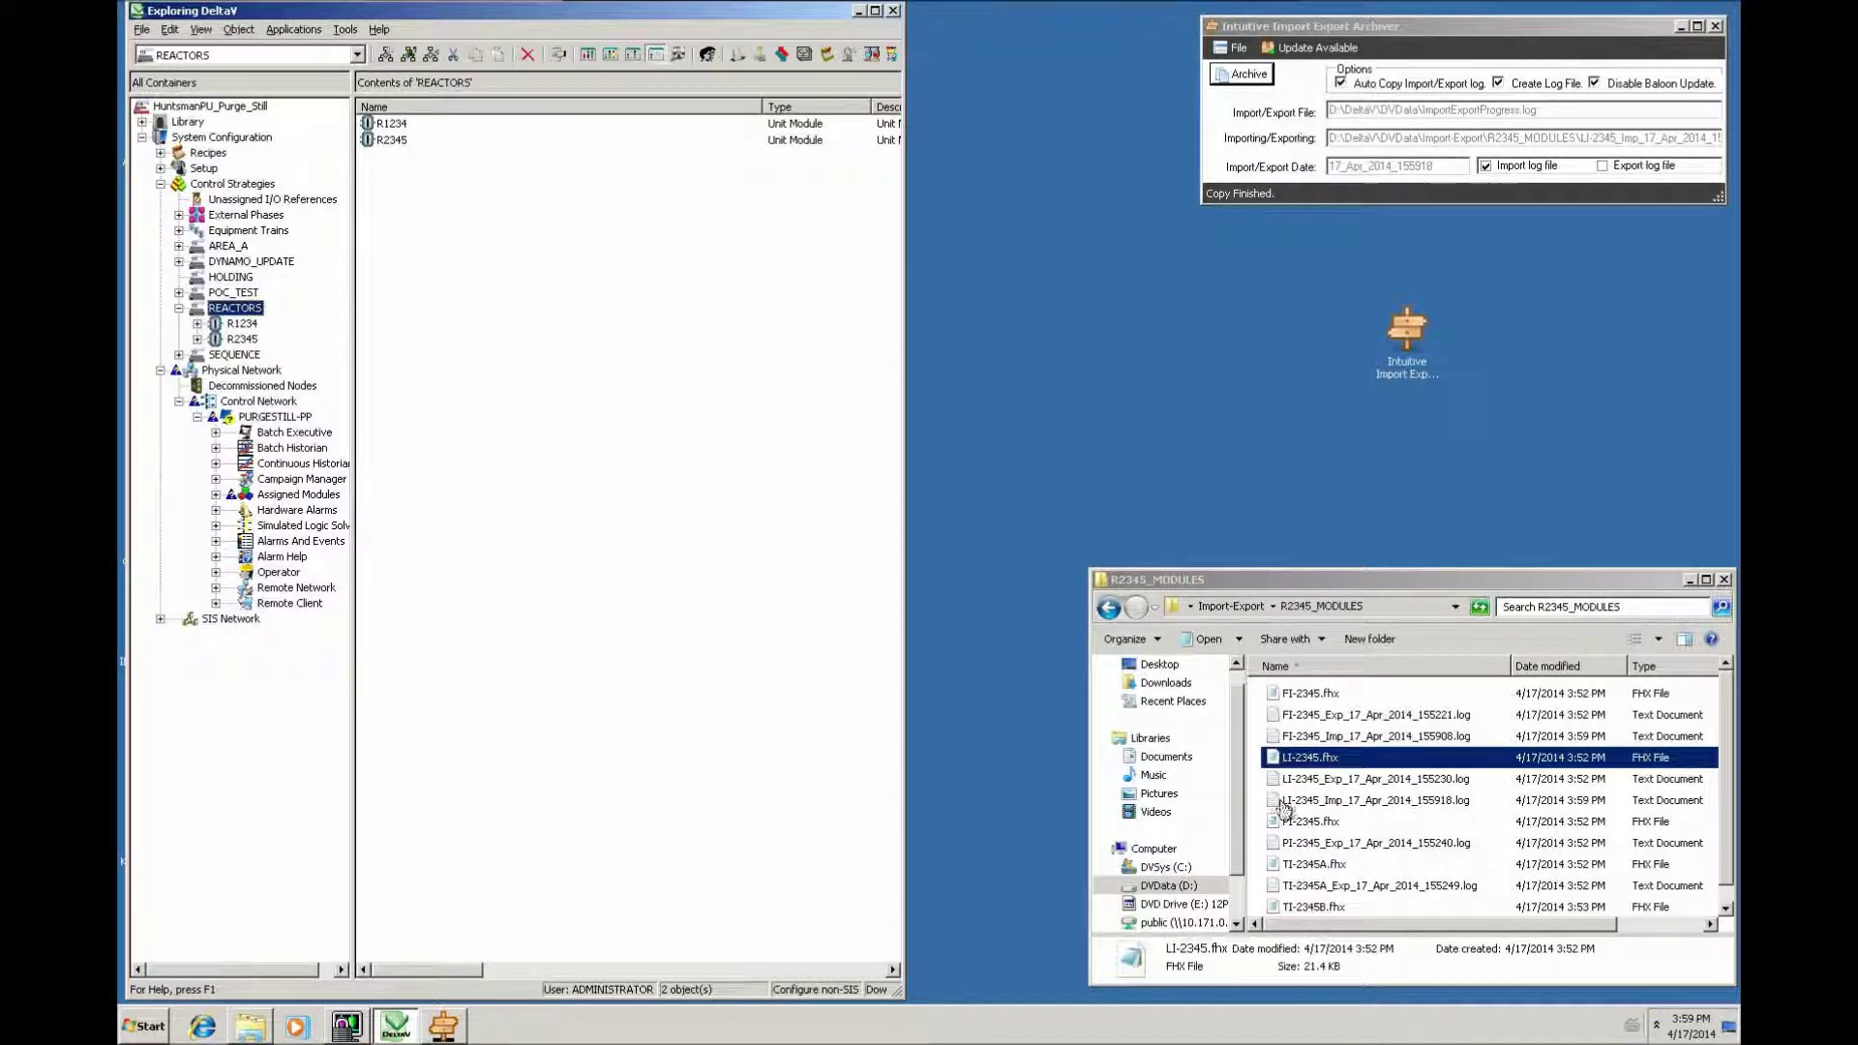
- Import PI-2345.fhx with No to All, then drag TI-2345A.fhx onto the database
left_click_drag(1278, 829, 237, 113)
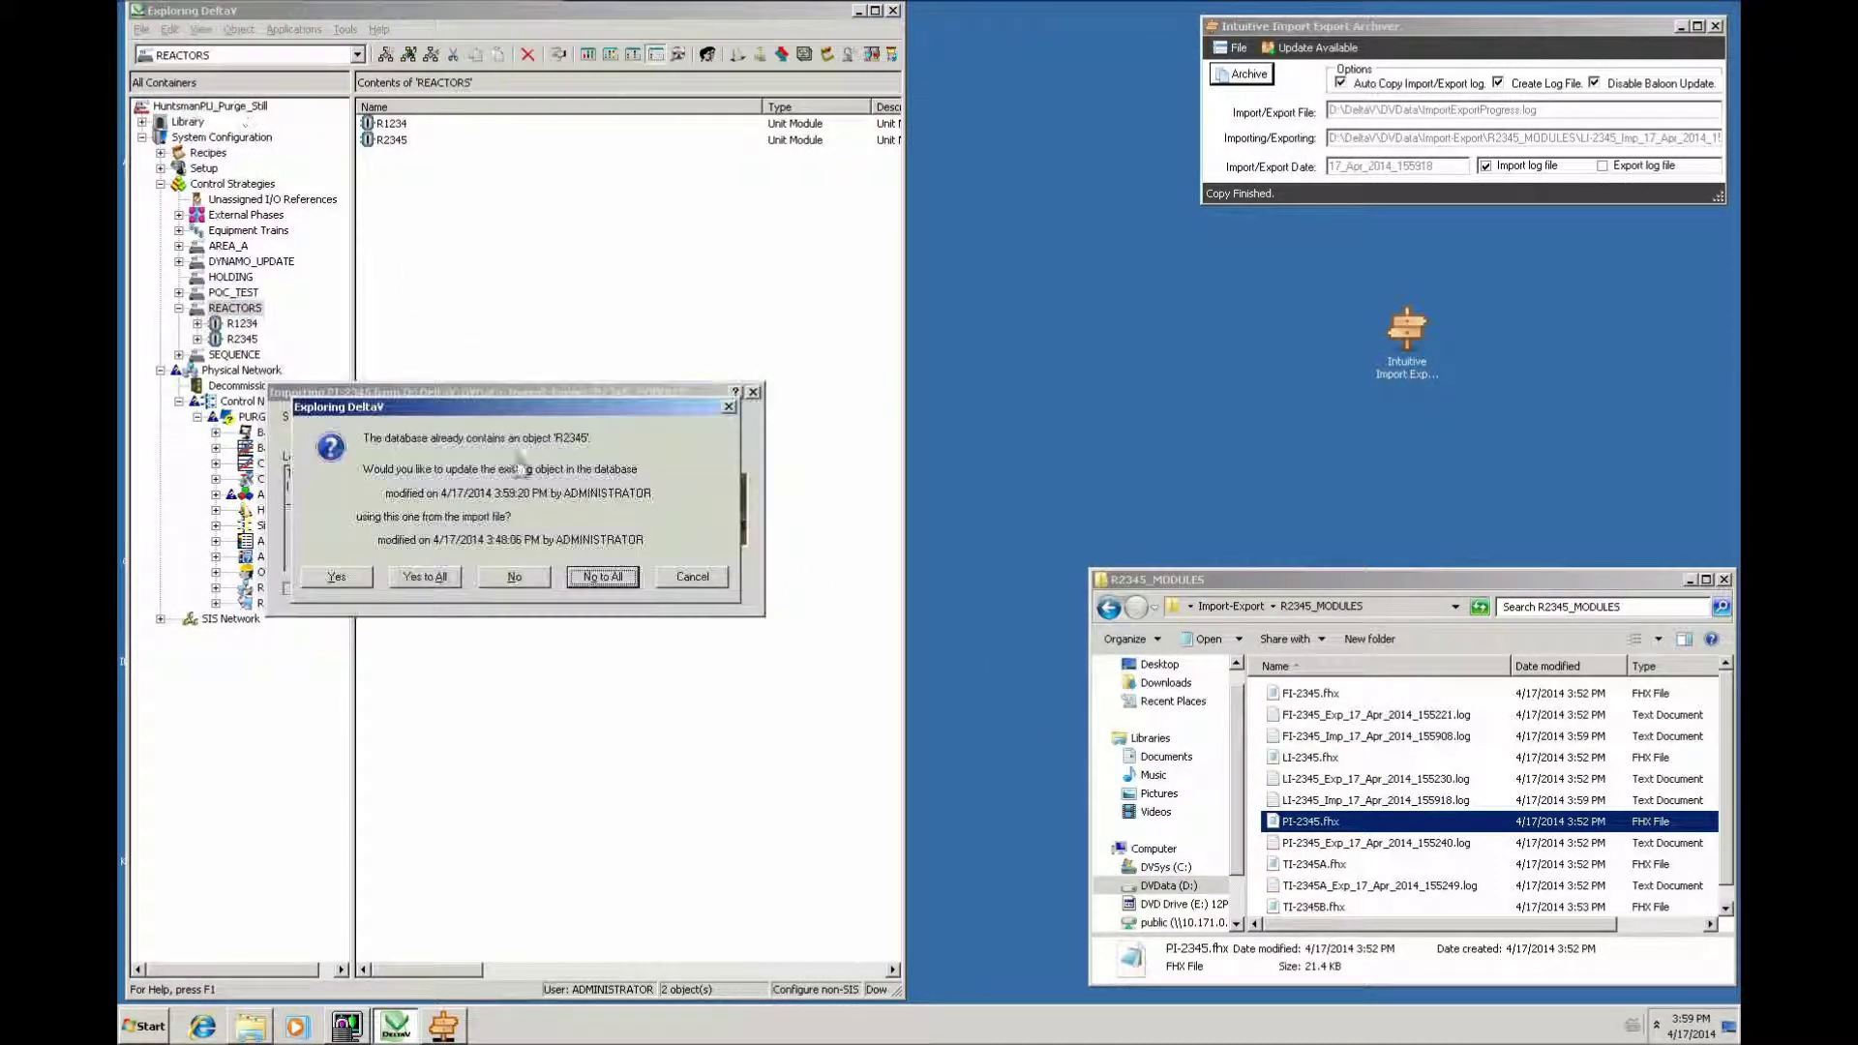
left_click(602, 581)
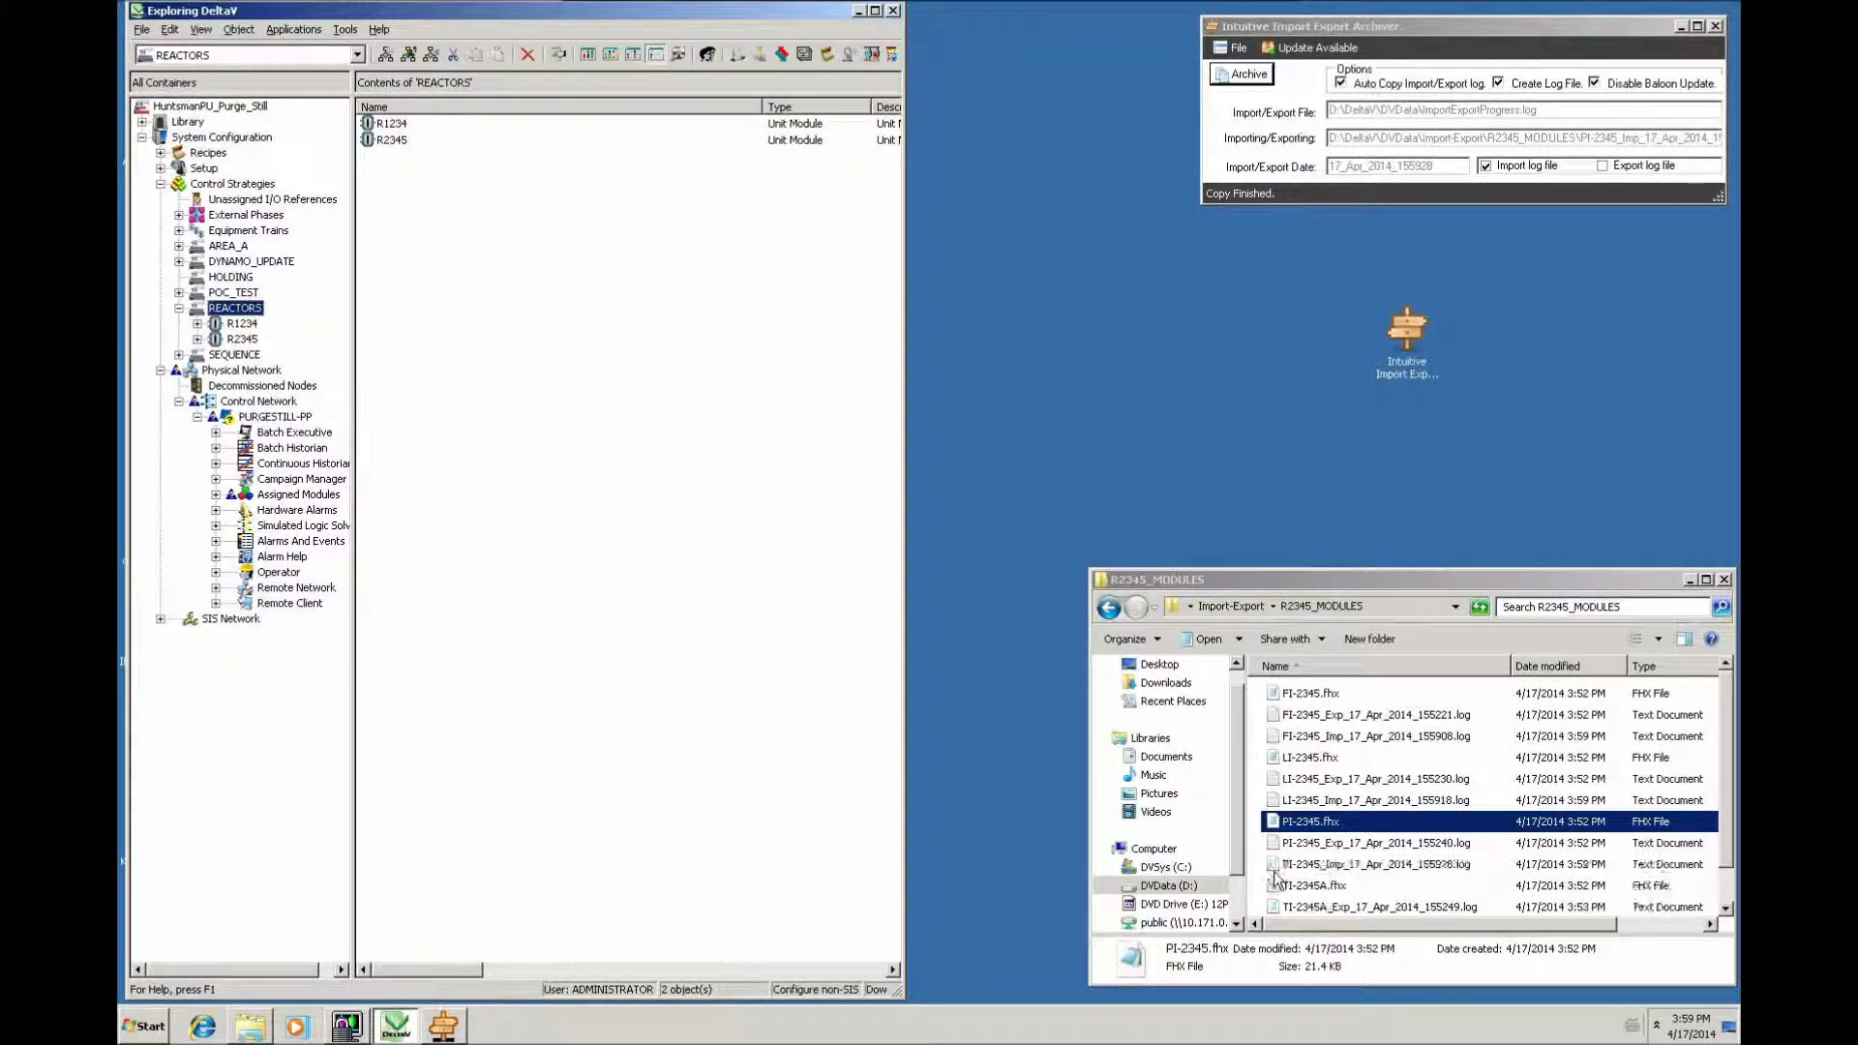
left_click_drag(1277, 891, 213, 114)
- Finish TI-2345A with No to All and import TI-2345B.fhx, keeping R2345 unchanged
left_click(592, 574)
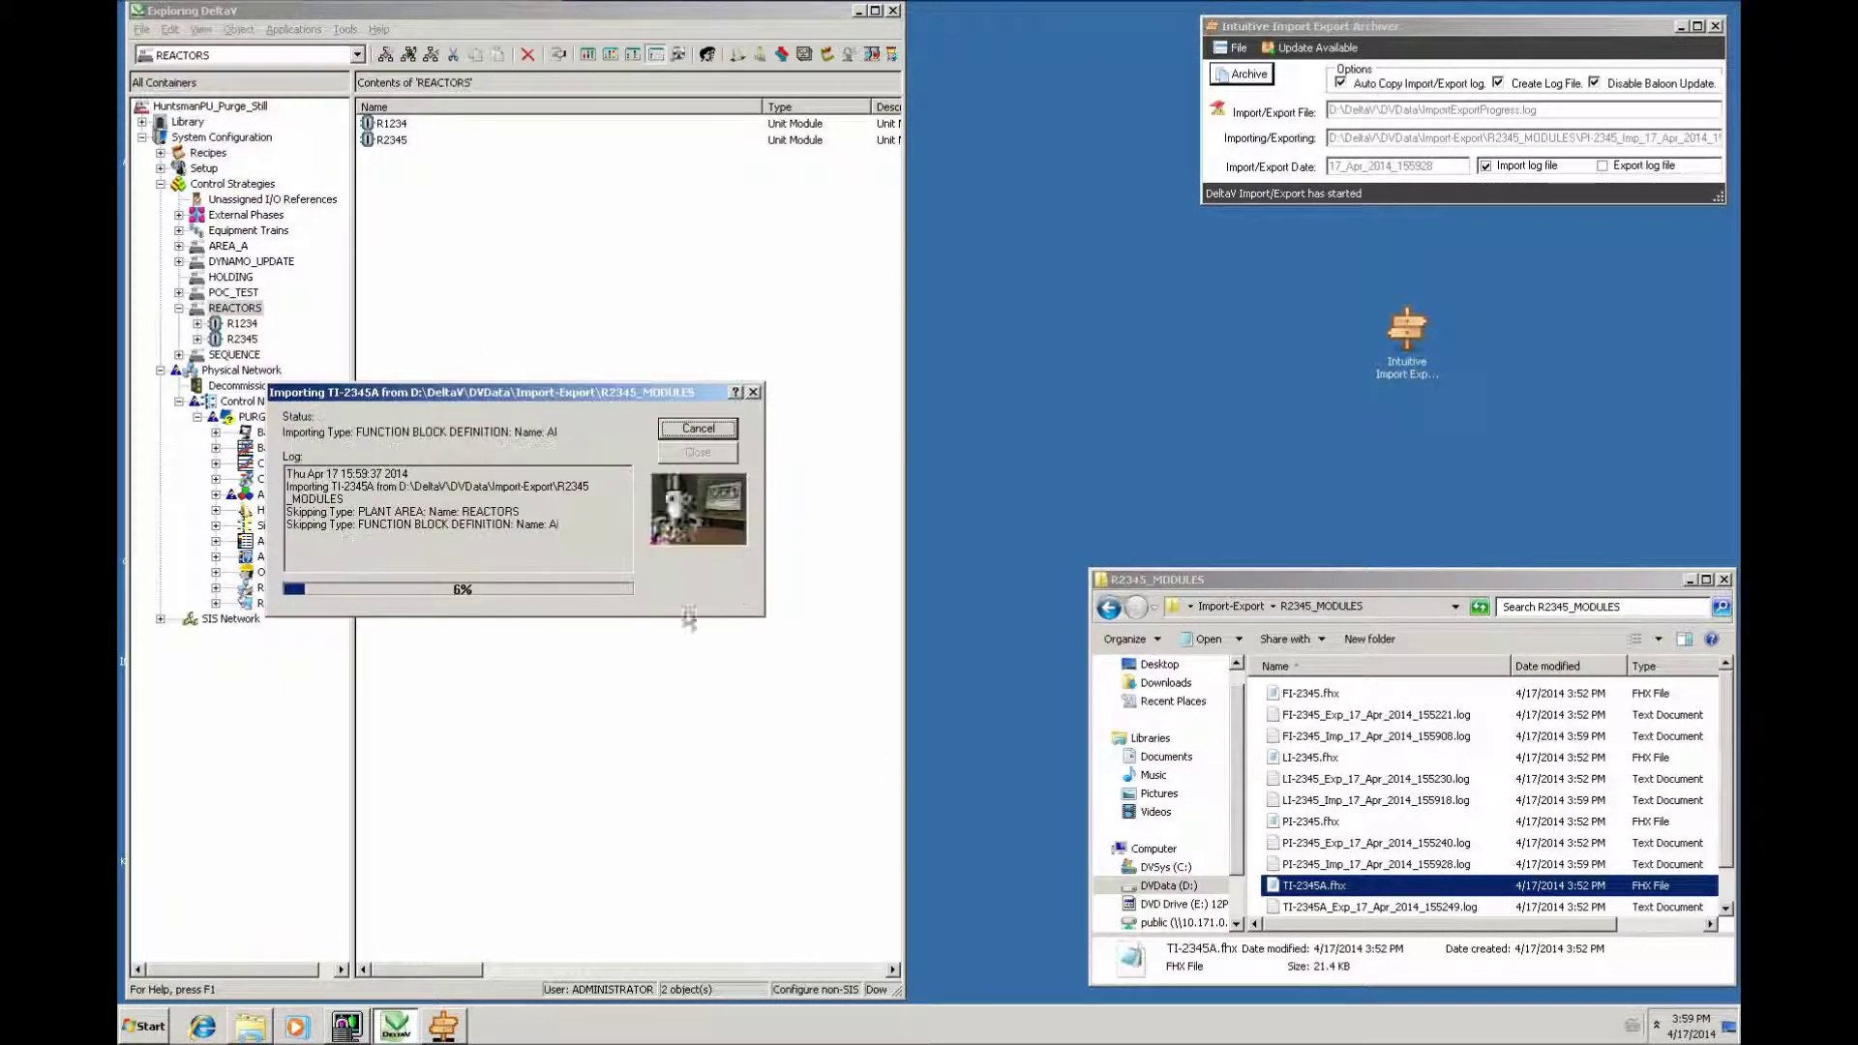
left_click(1725, 910)
left_click(1725, 910)
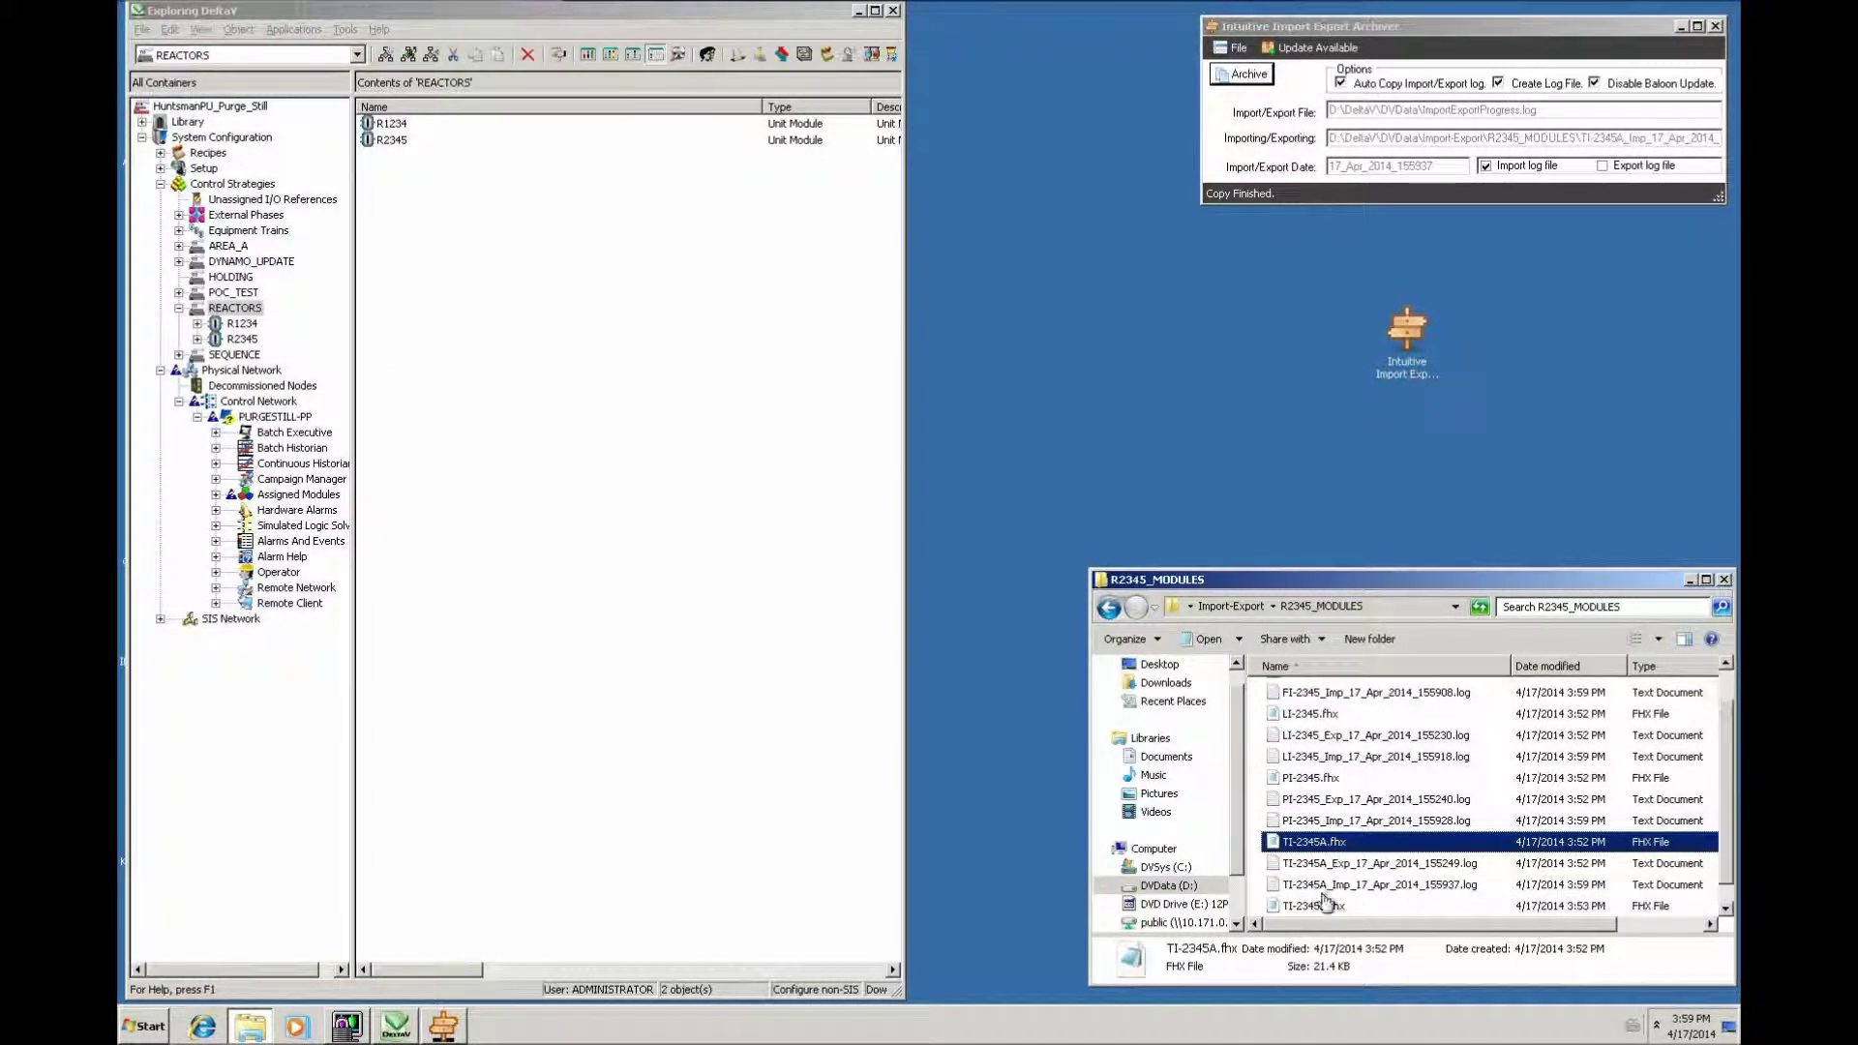
left_click(1287, 908)
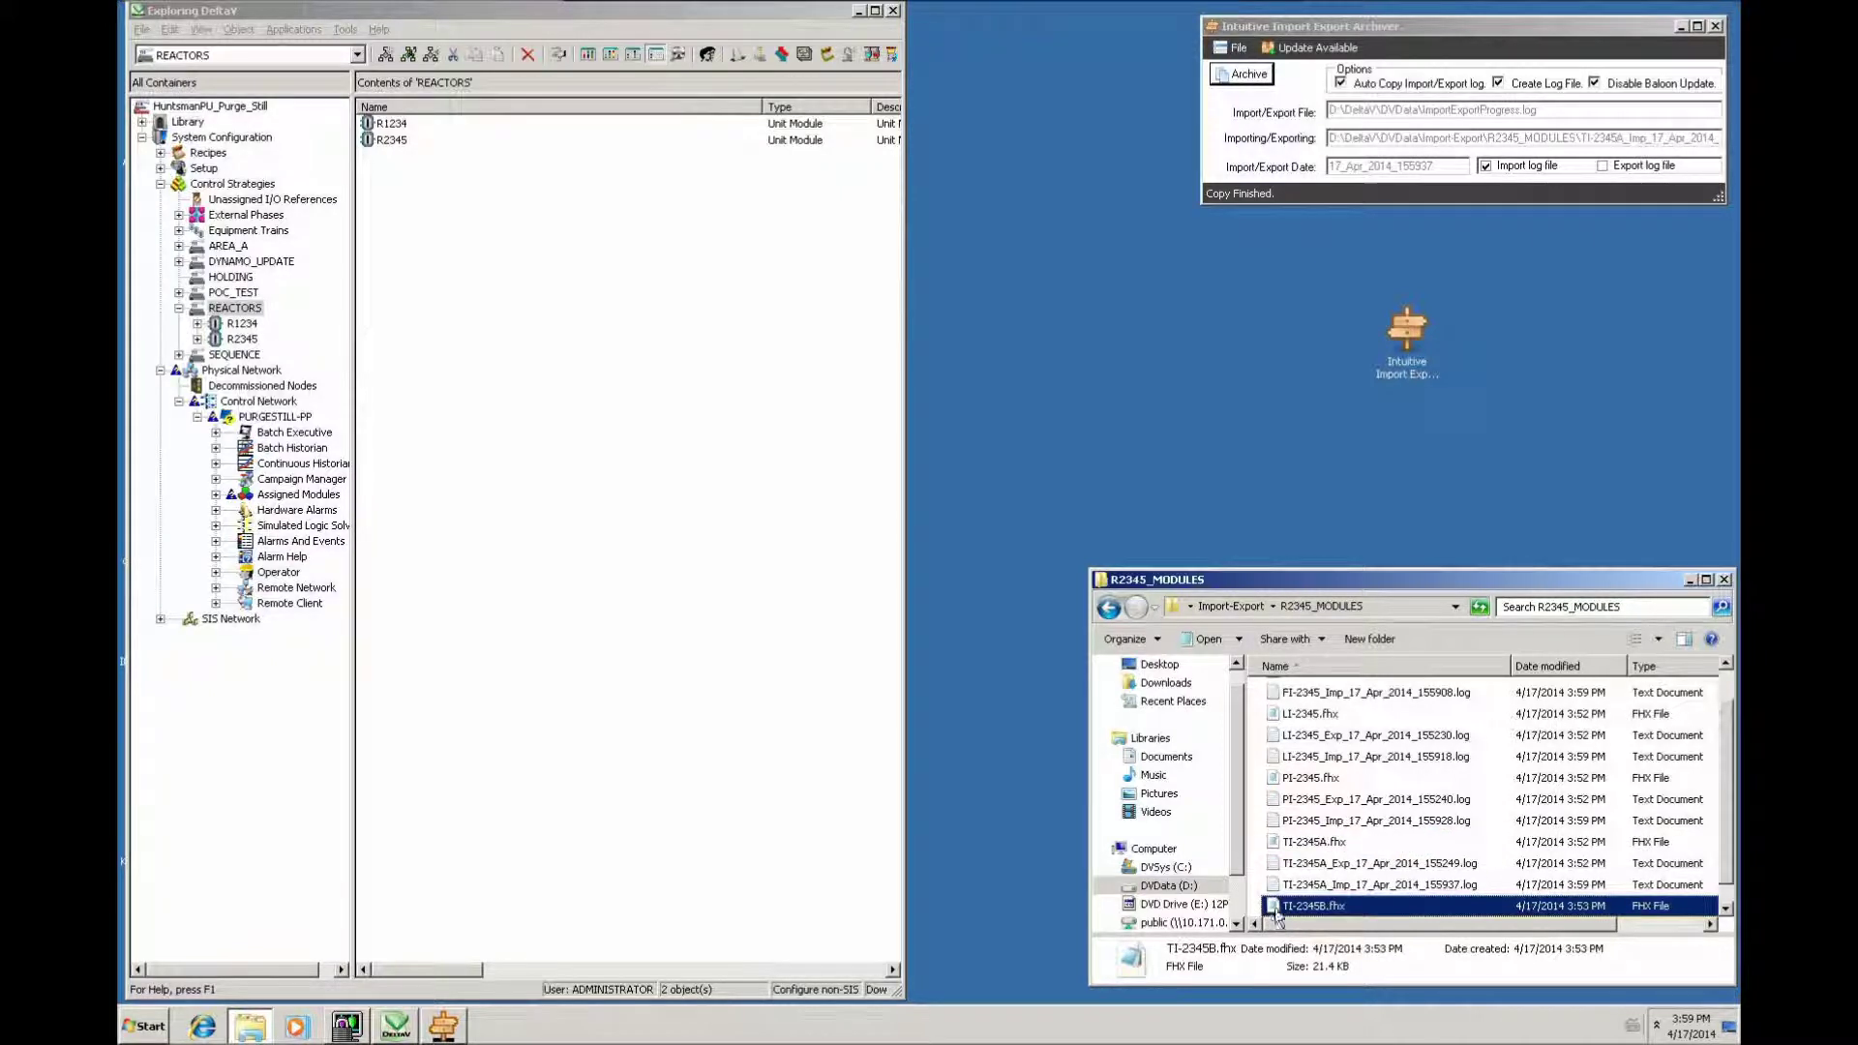
left_click_drag(1276, 918, 199, 108)
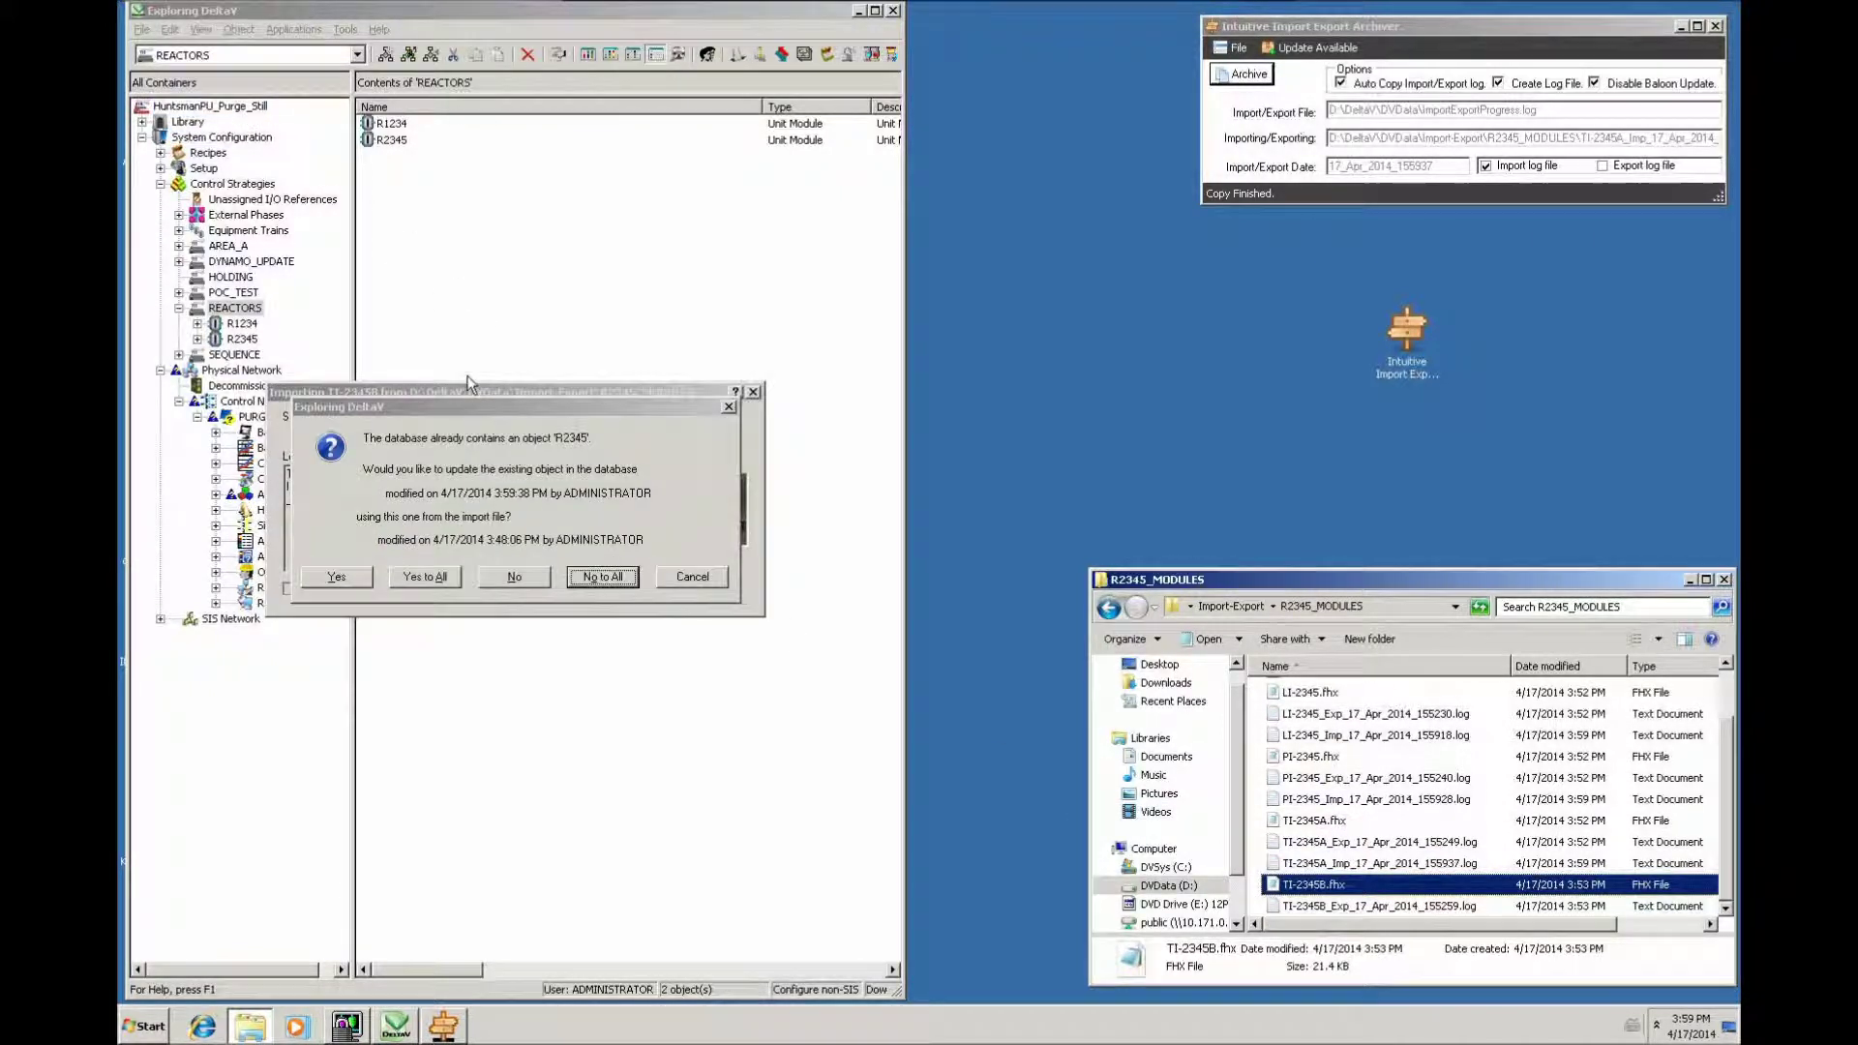
left_click(602, 577)
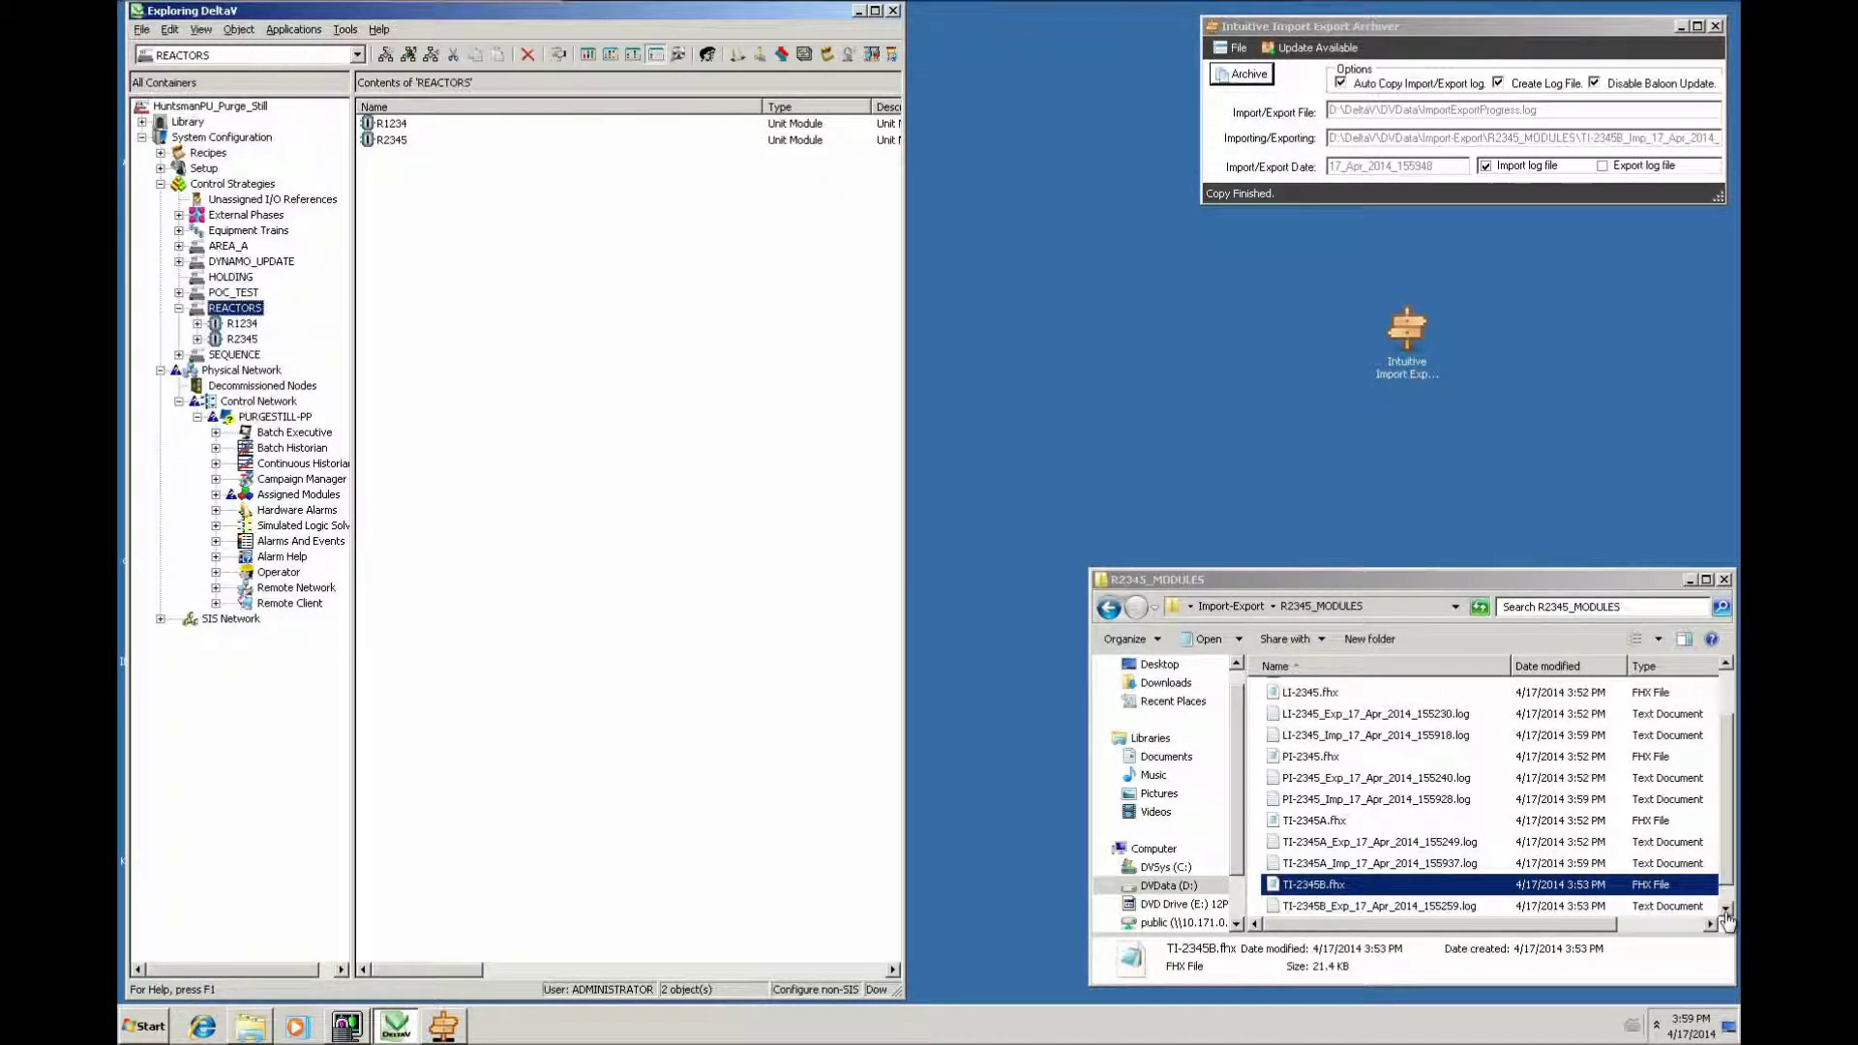
- Check TI-2345B_Imp_17_Apr_2014_155948.log reports the import completed
left_click(1725, 912)
left_click(1300, 909)
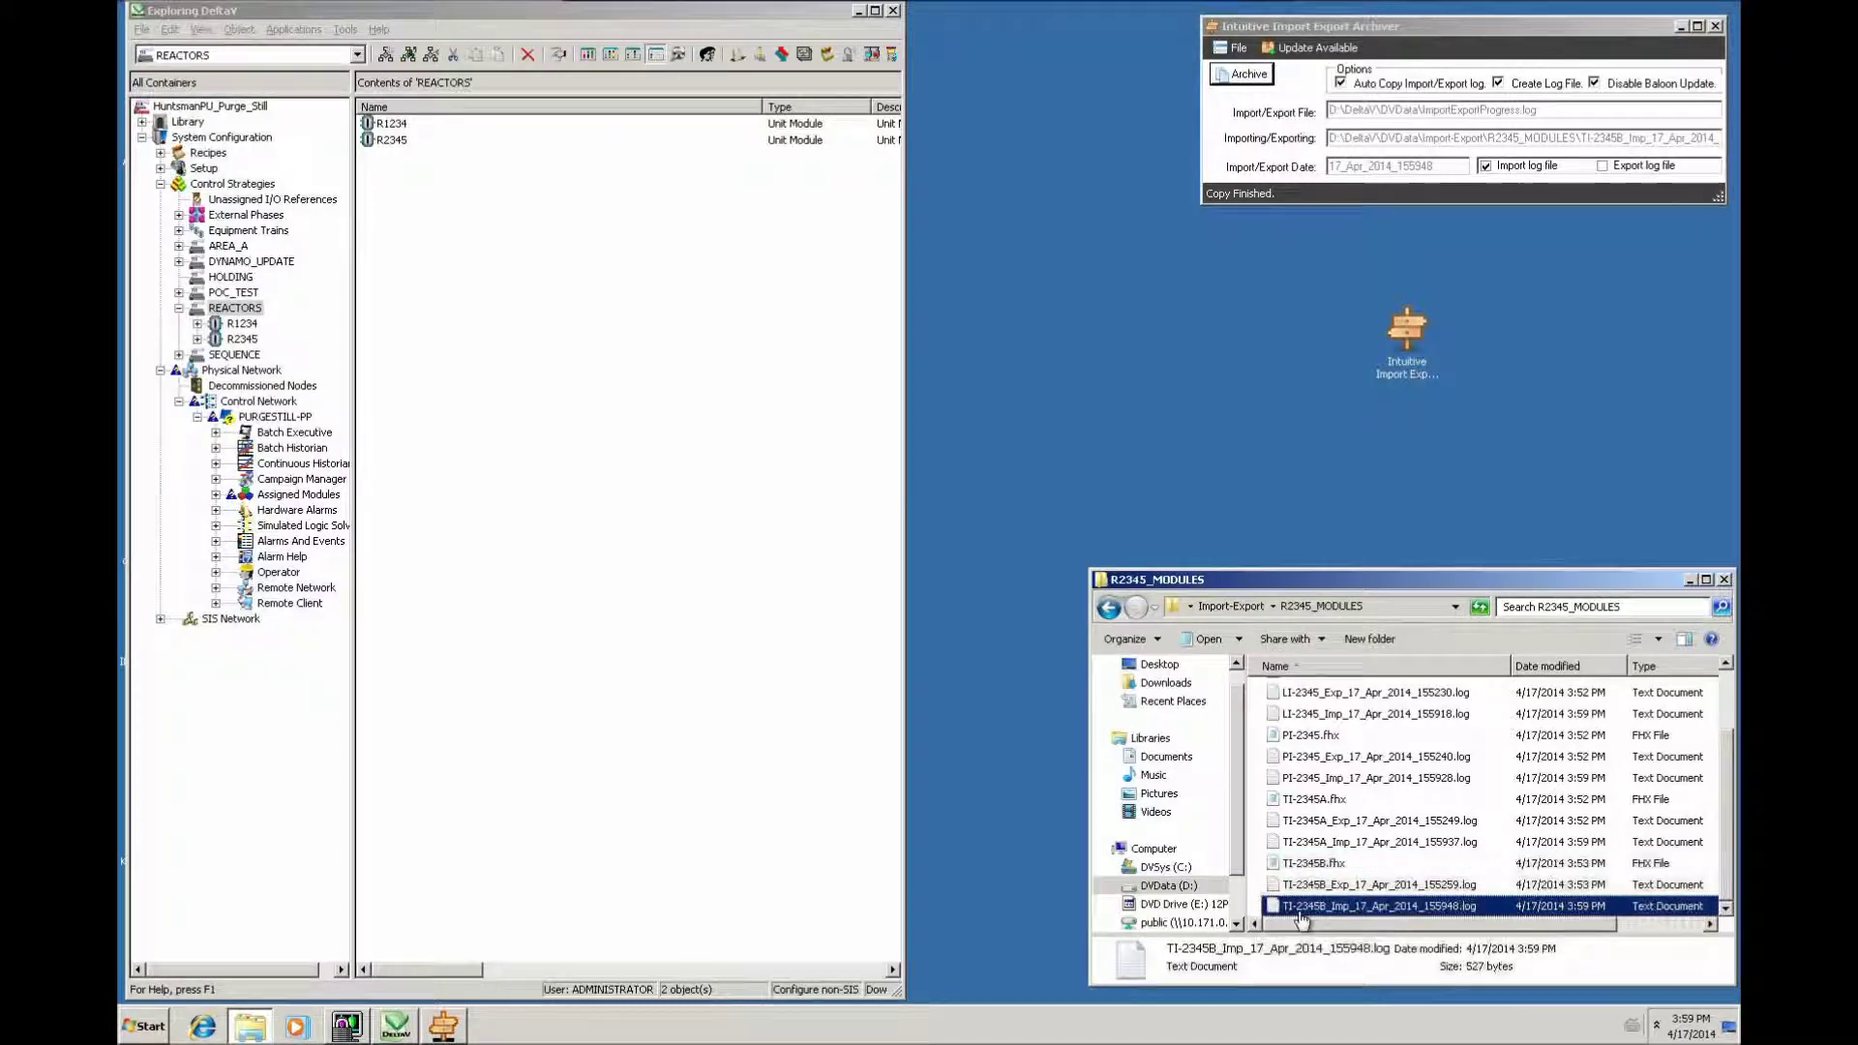
double_click(1300, 913)
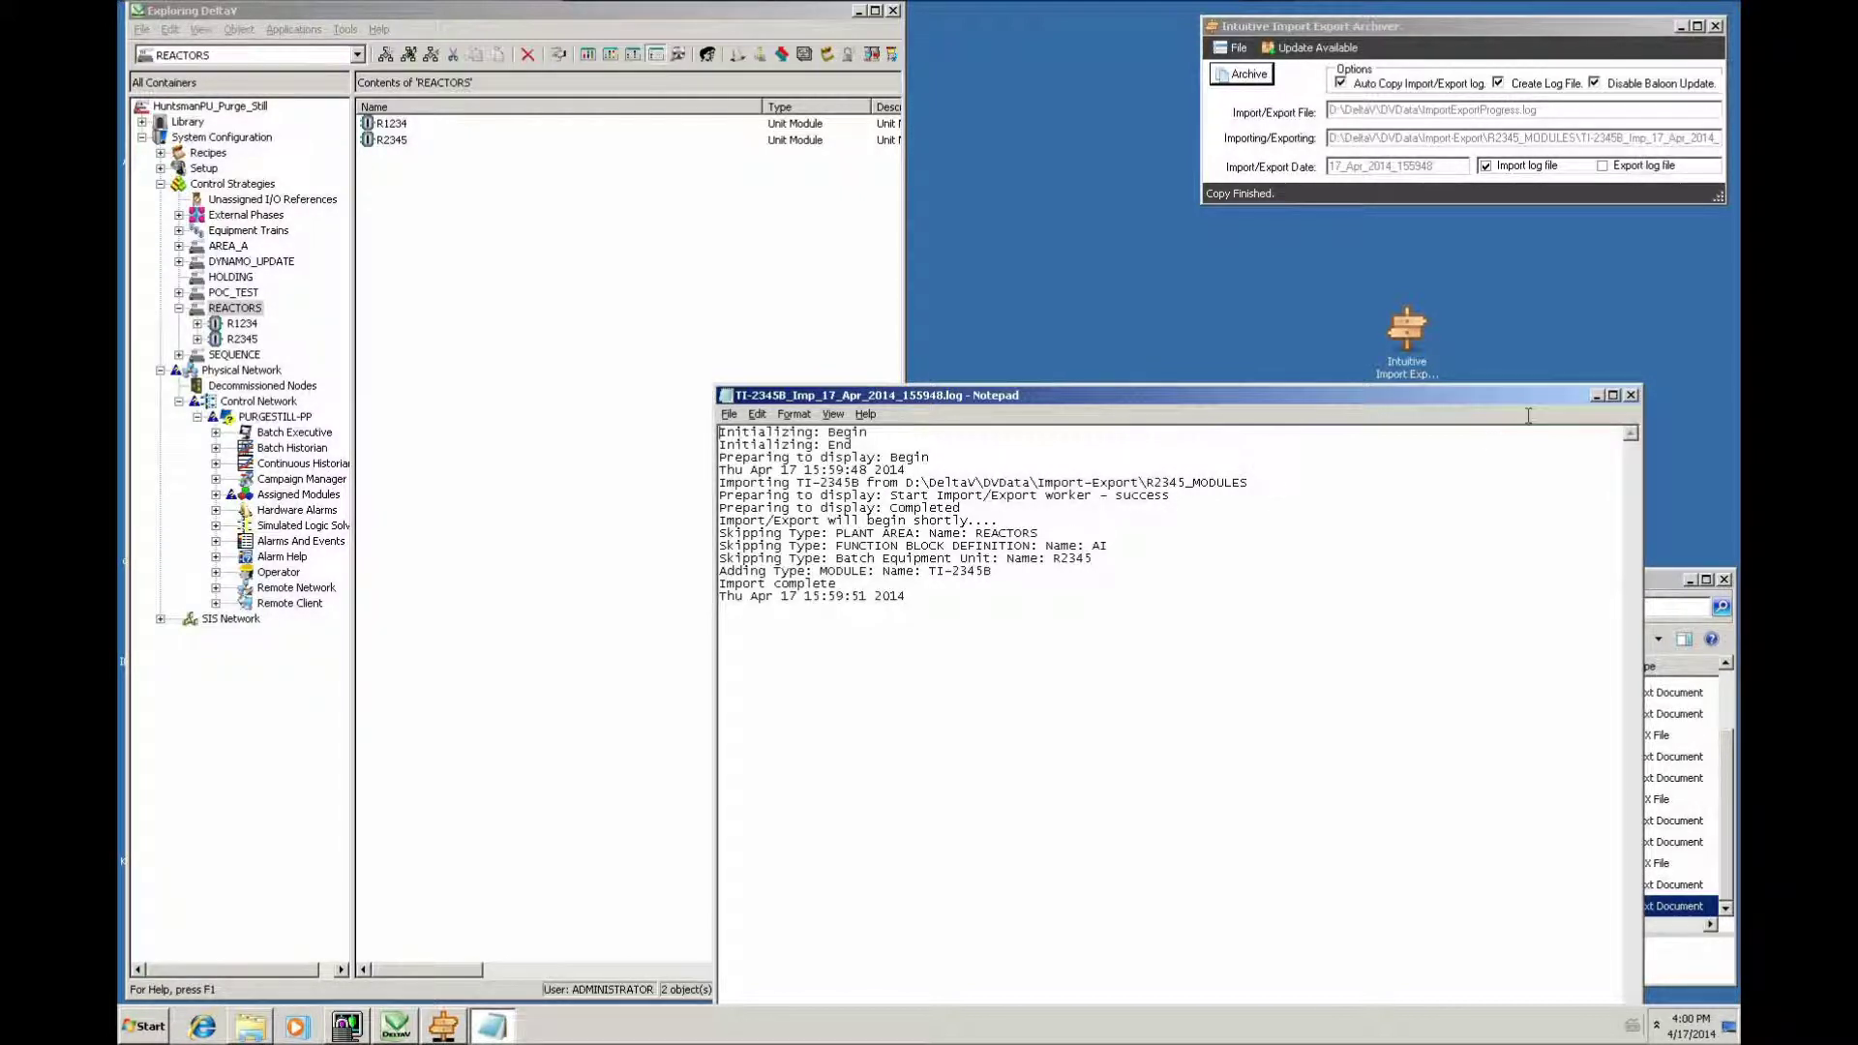
left_click(1632, 396)
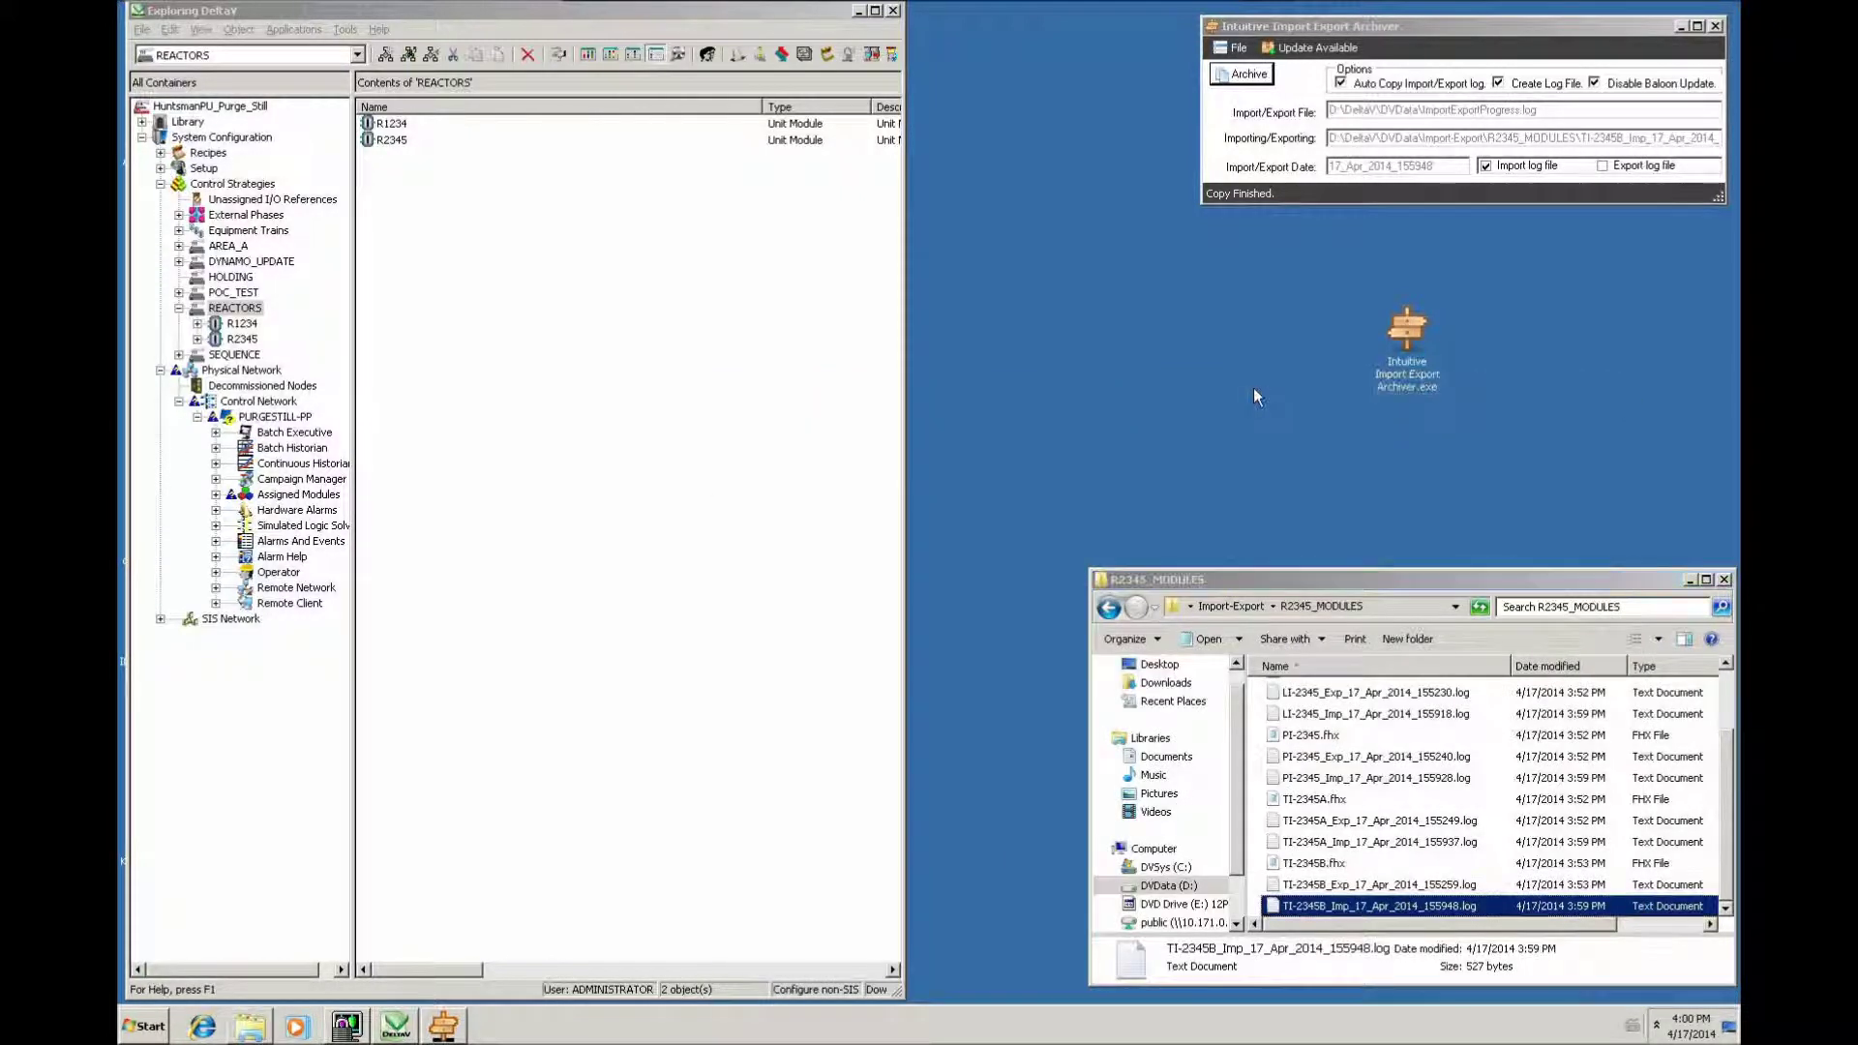